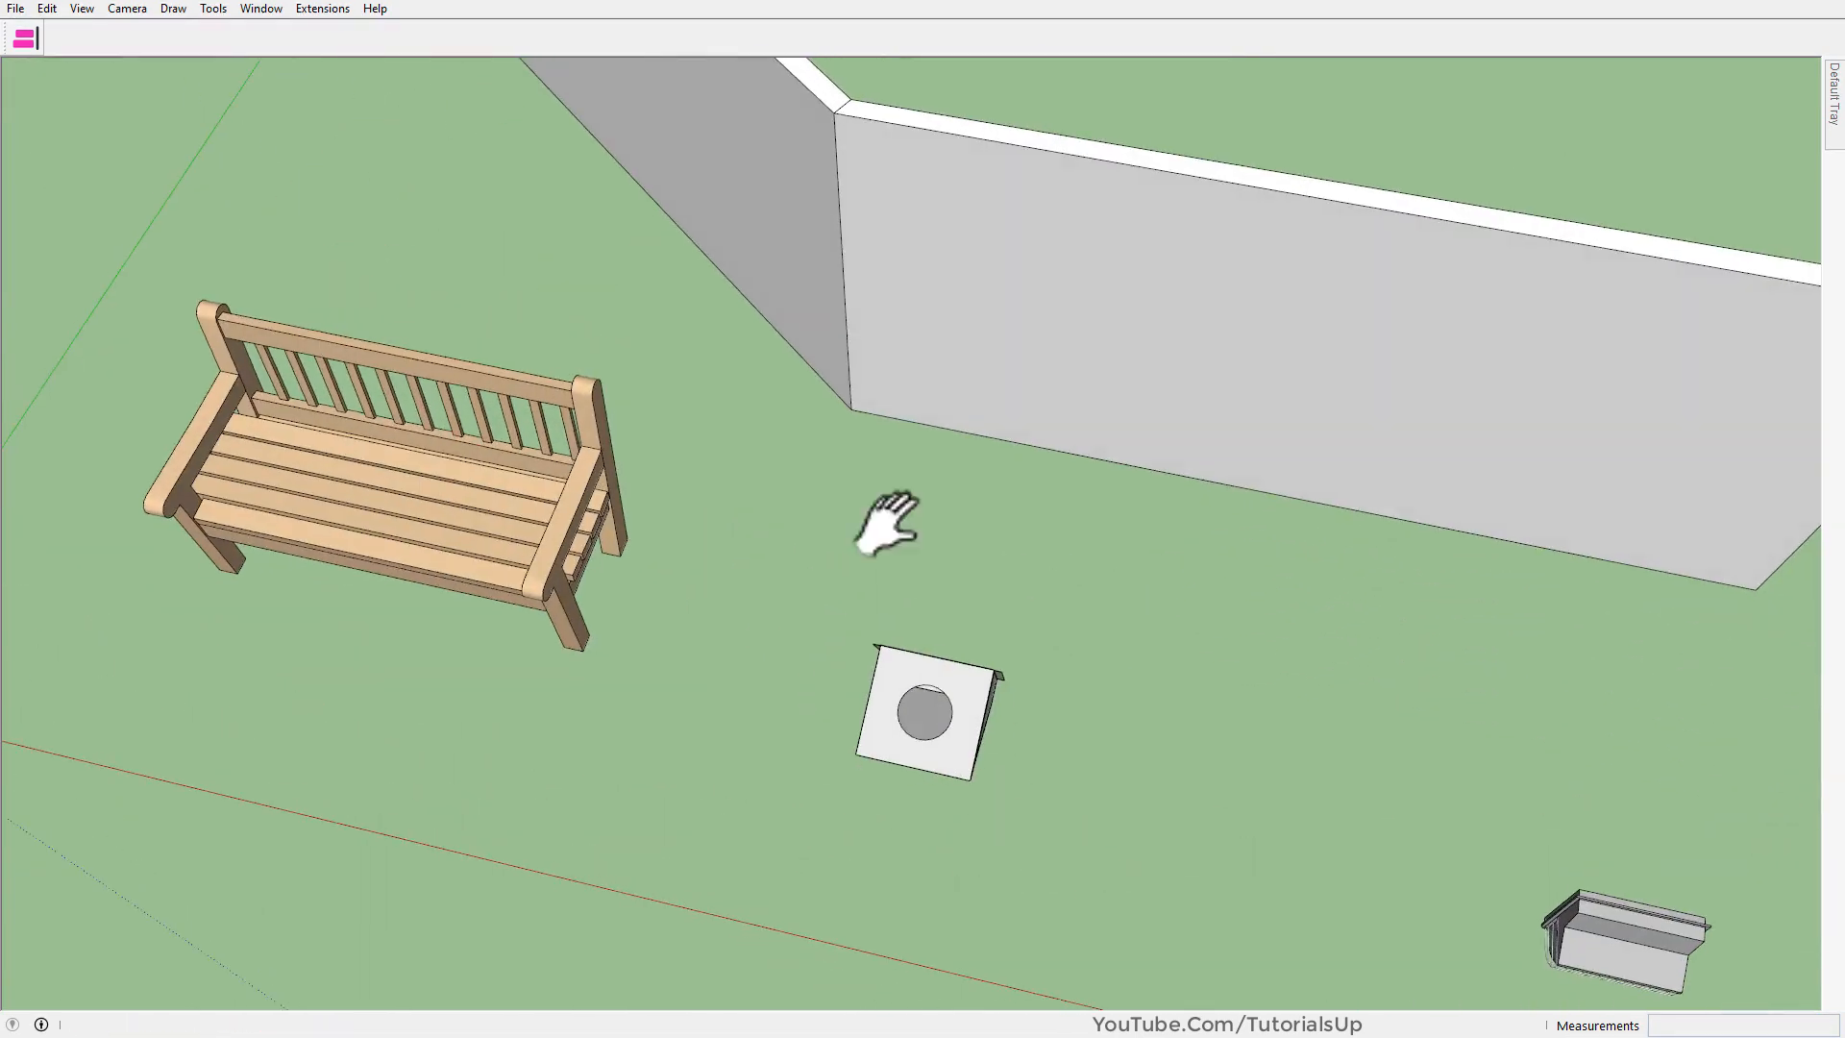
# Select the bench, the box with the round hole and the wire-basket fixture, and align them to the front plane of their combined bounding box.
pyautogui.scroll(-3, 919, 557)
pyautogui.keyDown('shift'); pyautogui.moveTo(918, 611); pyautogui.dragTo(913, 590, button='middle'); pyautogui.keyUp('shift')
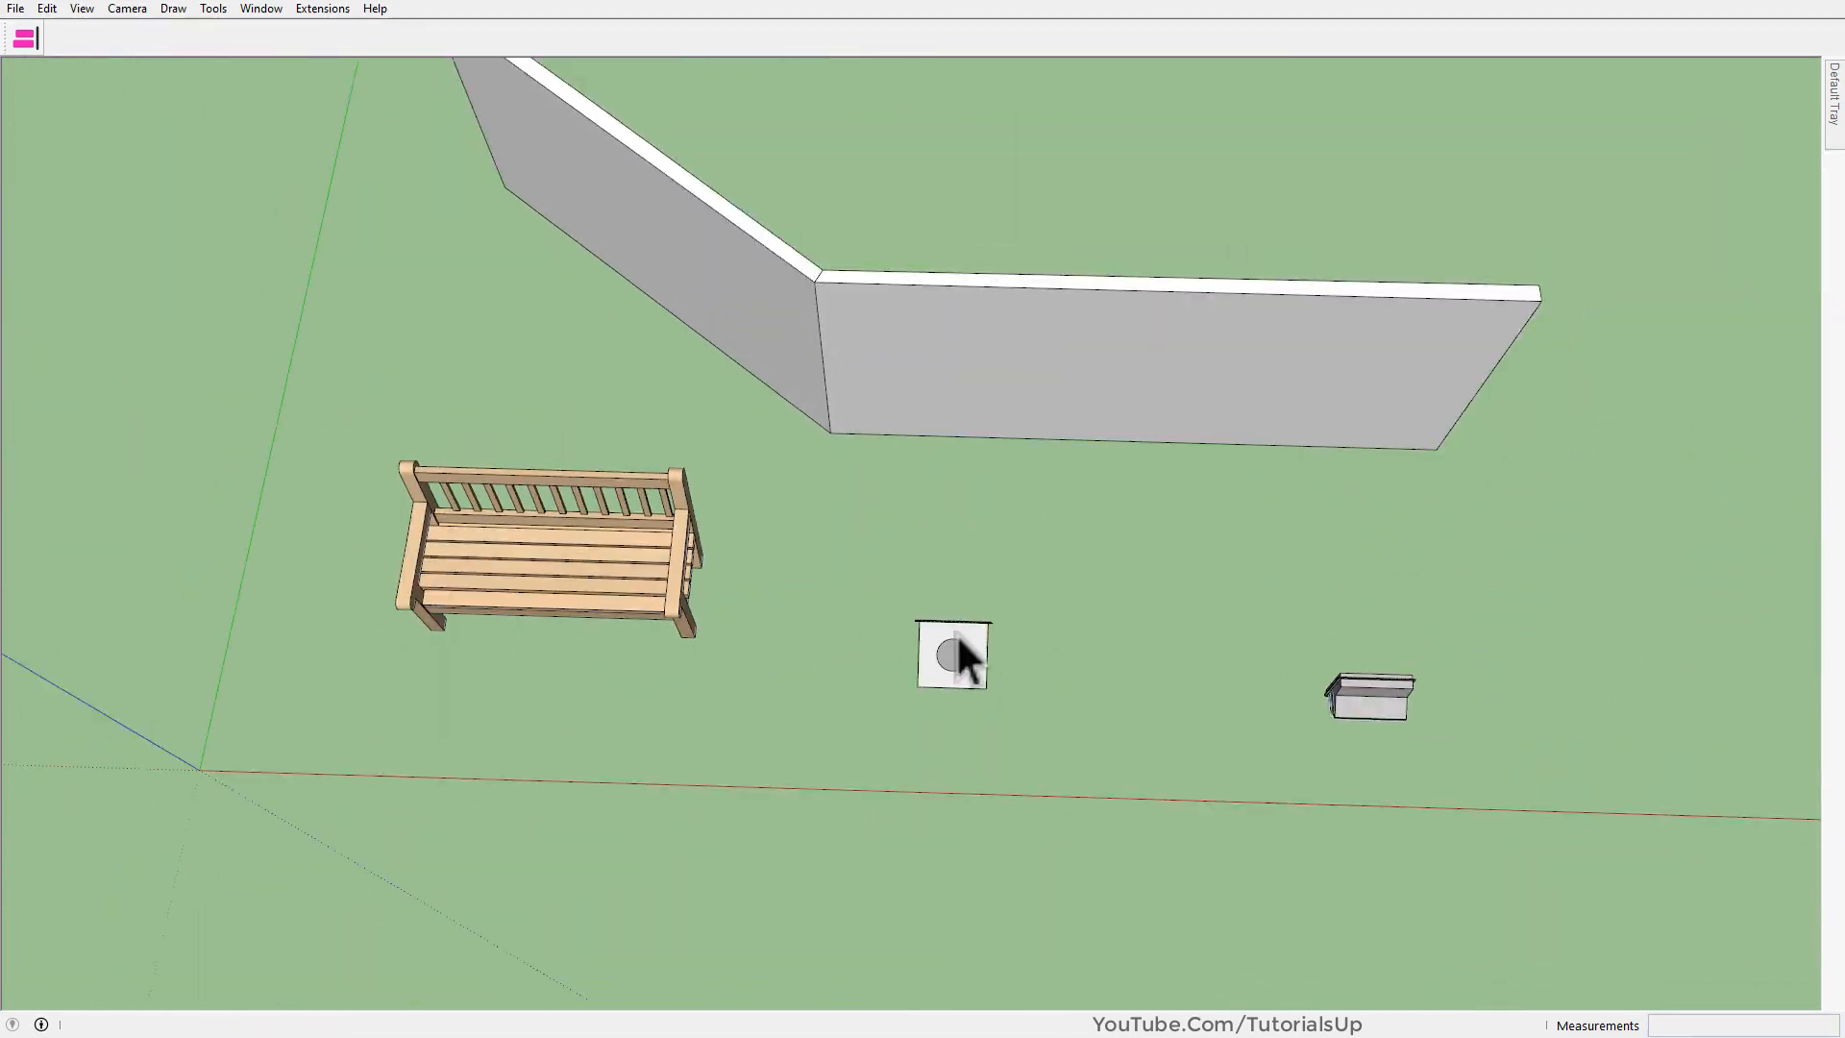
pyautogui.moveTo(457, 577); pyautogui.dragTo(457, 576)
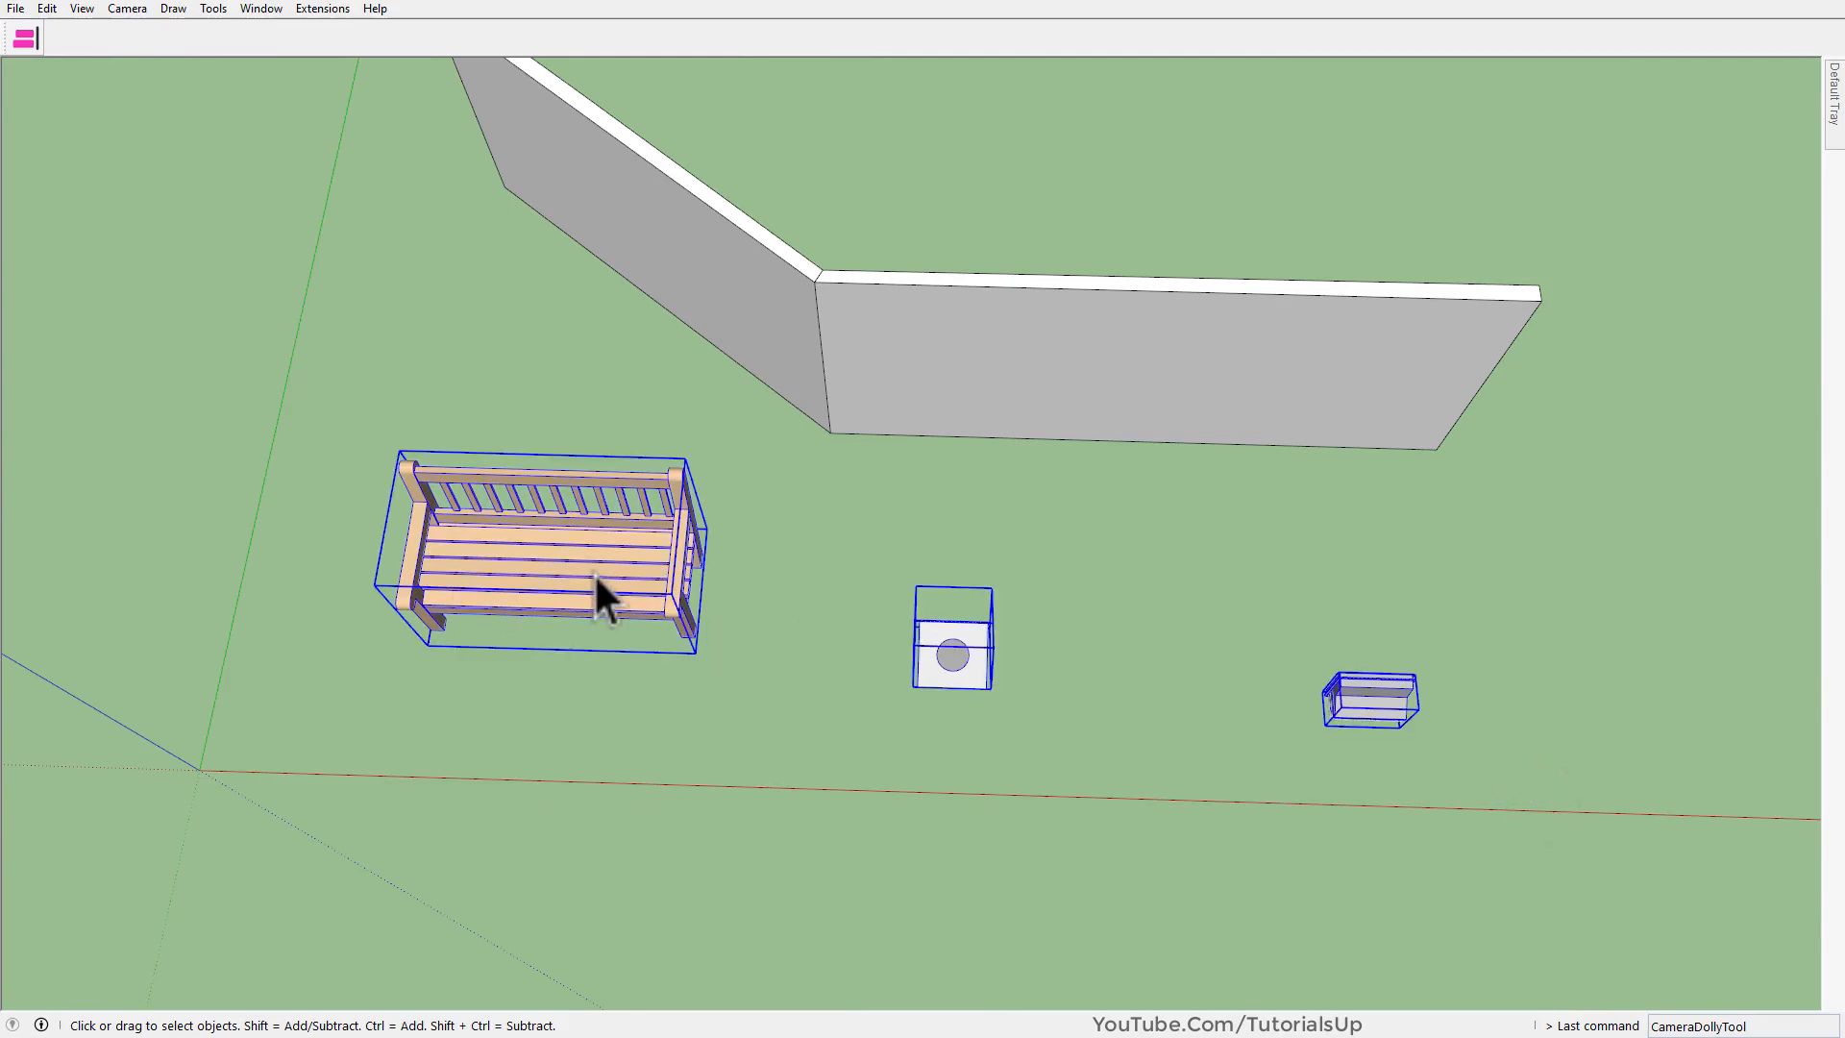
pyautogui.moveTo(647, 589); pyautogui.dragTo(720, 515, button='middle')
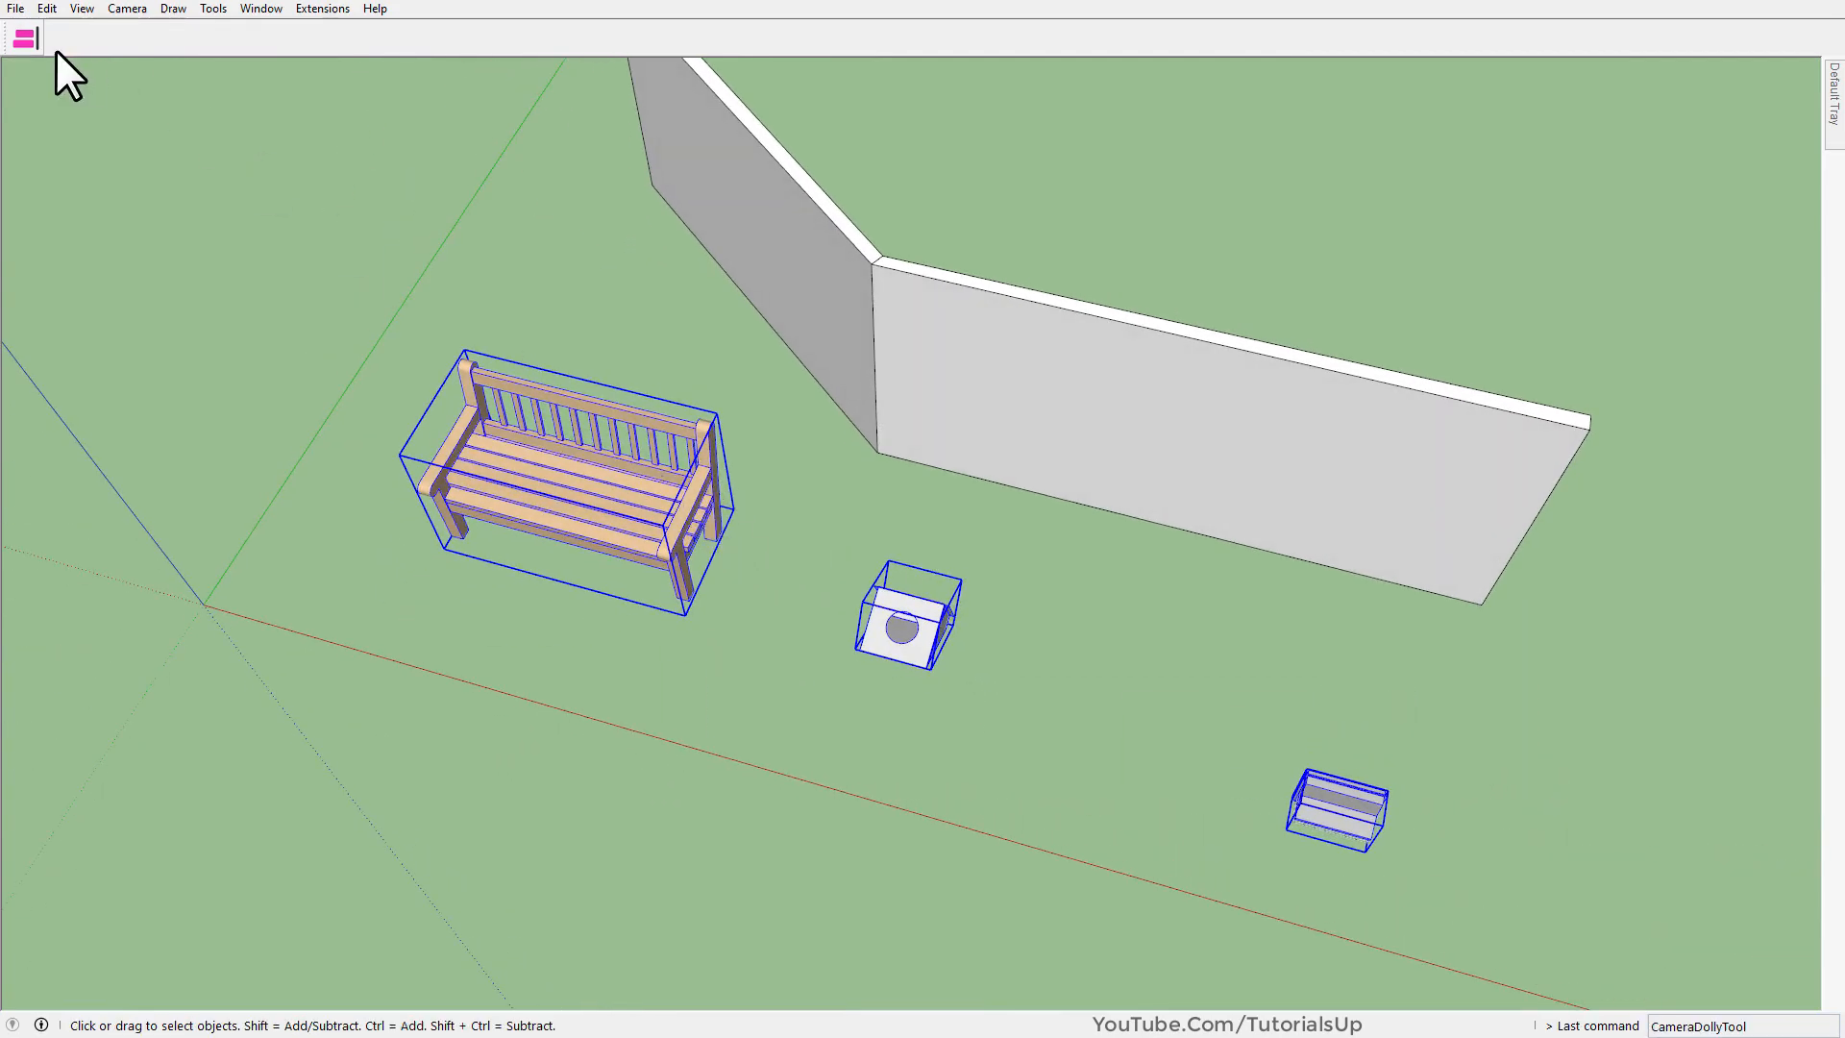
pyautogui.click(31, 44)
pyautogui.moveTo(897, 720); pyautogui.dragTo(578, 557, button='middle')
pyautogui.click(645, 552)
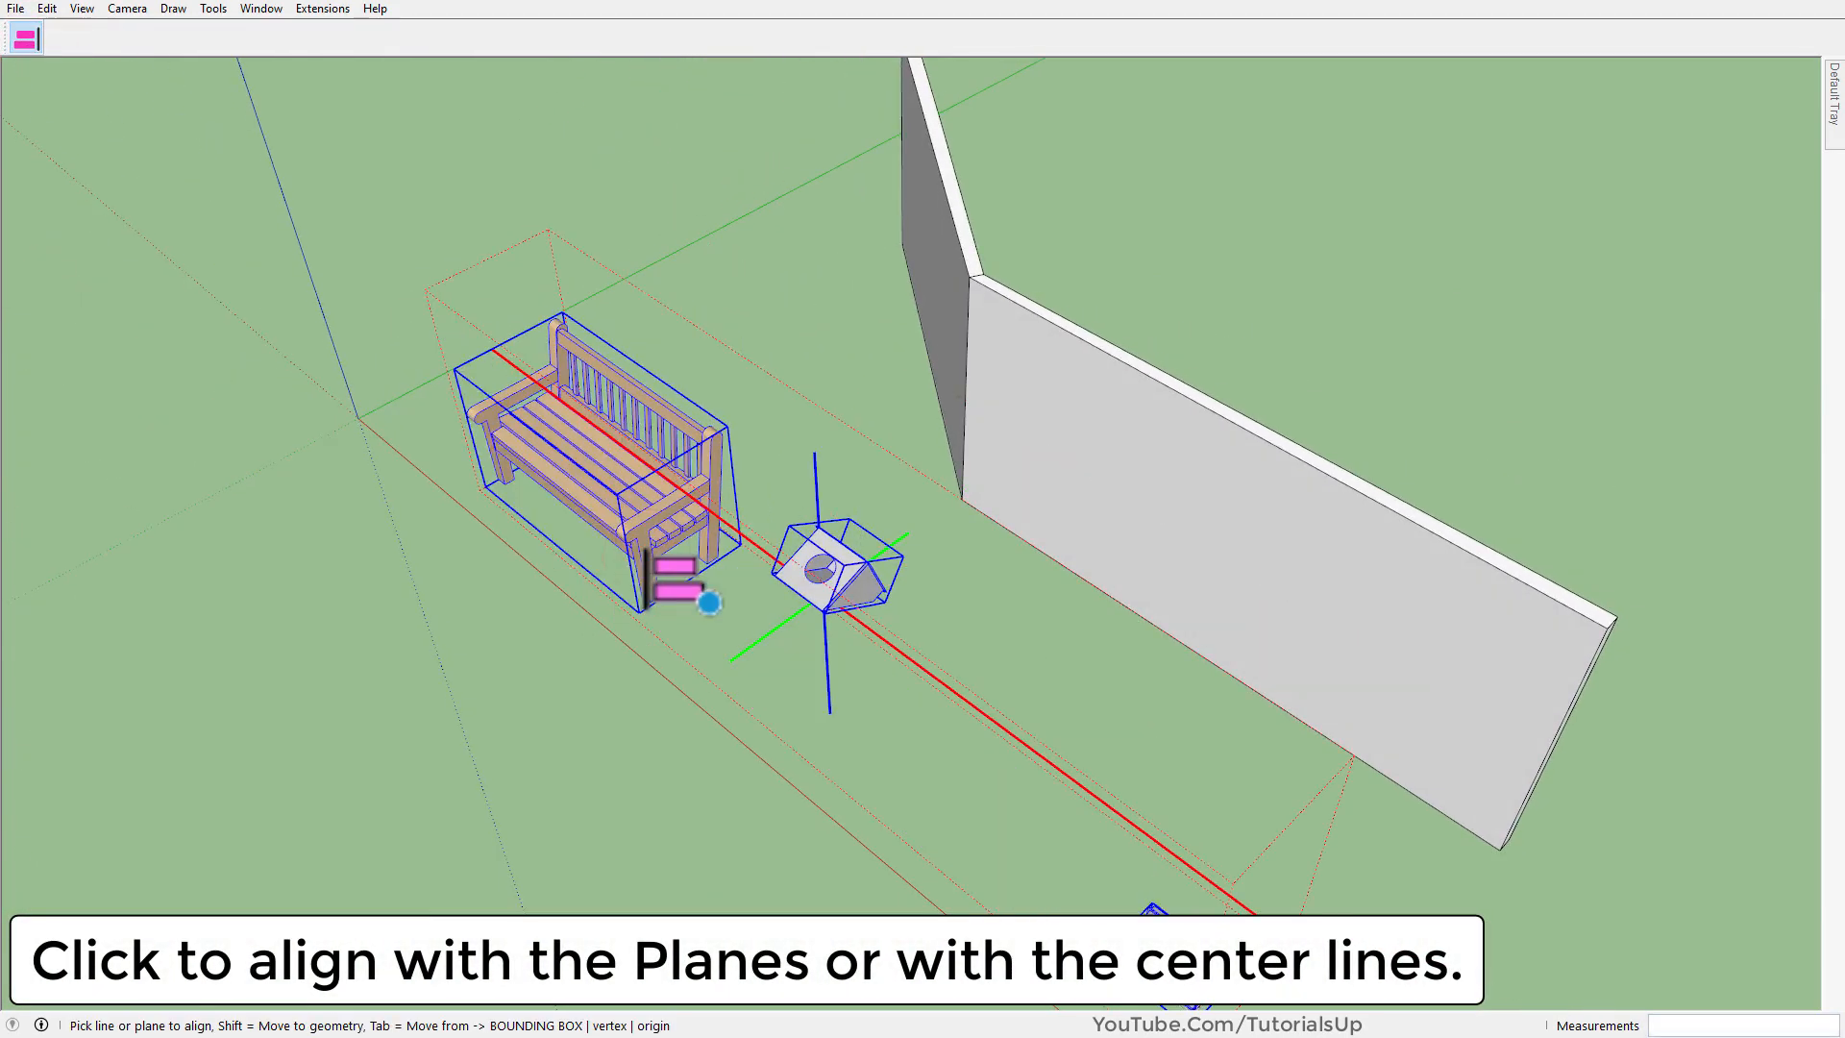
pyautogui.moveTo(712, 716); pyautogui.dragTo(739, 538, button='middle')
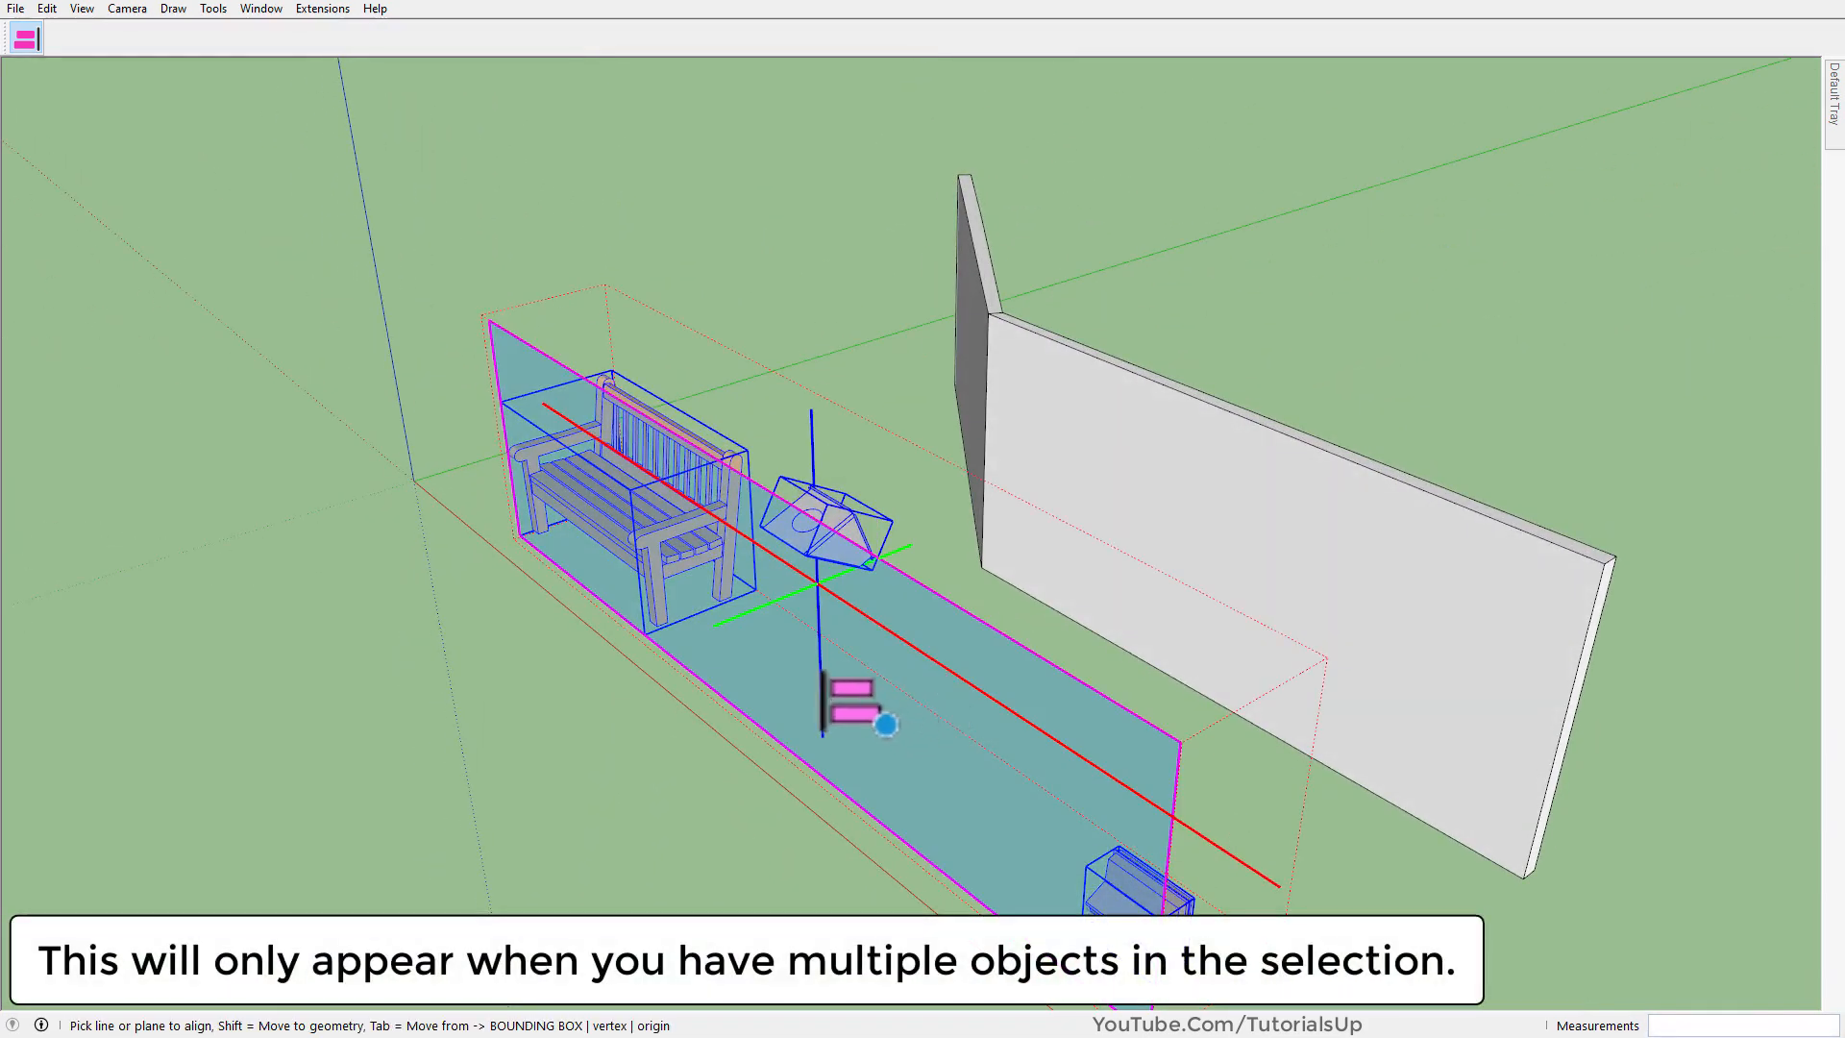
pyautogui.click(823, 675)
pyautogui.moveTo(822, 678); pyautogui.dragTo(454, 619, button='middle')
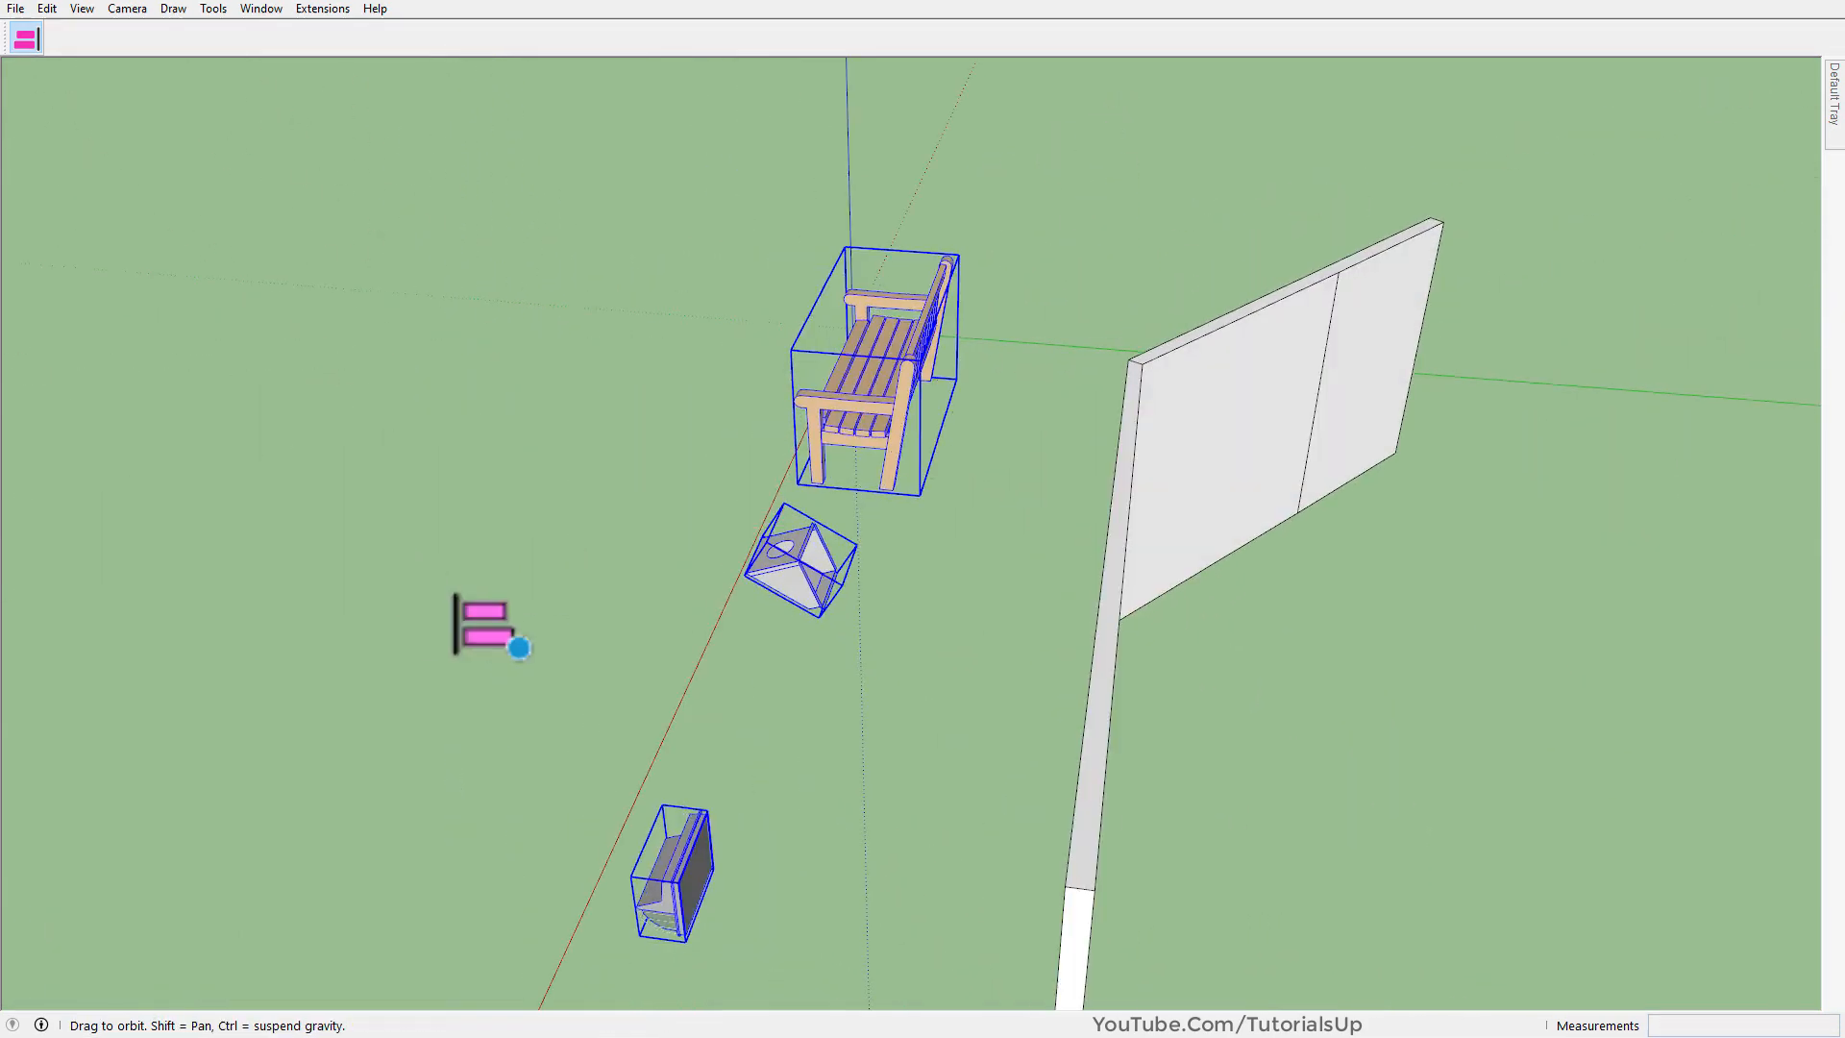
# Move only the bench onto the left wall section's face without rotating it, and undo the move.
pyautogui.moveTo(646, 597); pyautogui.dragTo(1540, 832, button='middle')
pyautogui.press('space')
pyautogui.moveTo(1246, 706); pyautogui.dragTo(1057, 653, button='middle')
pyautogui.click(873, 691)
pyautogui.moveTo(873, 691); pyautogui.dragTo(896, 519, button='middle')
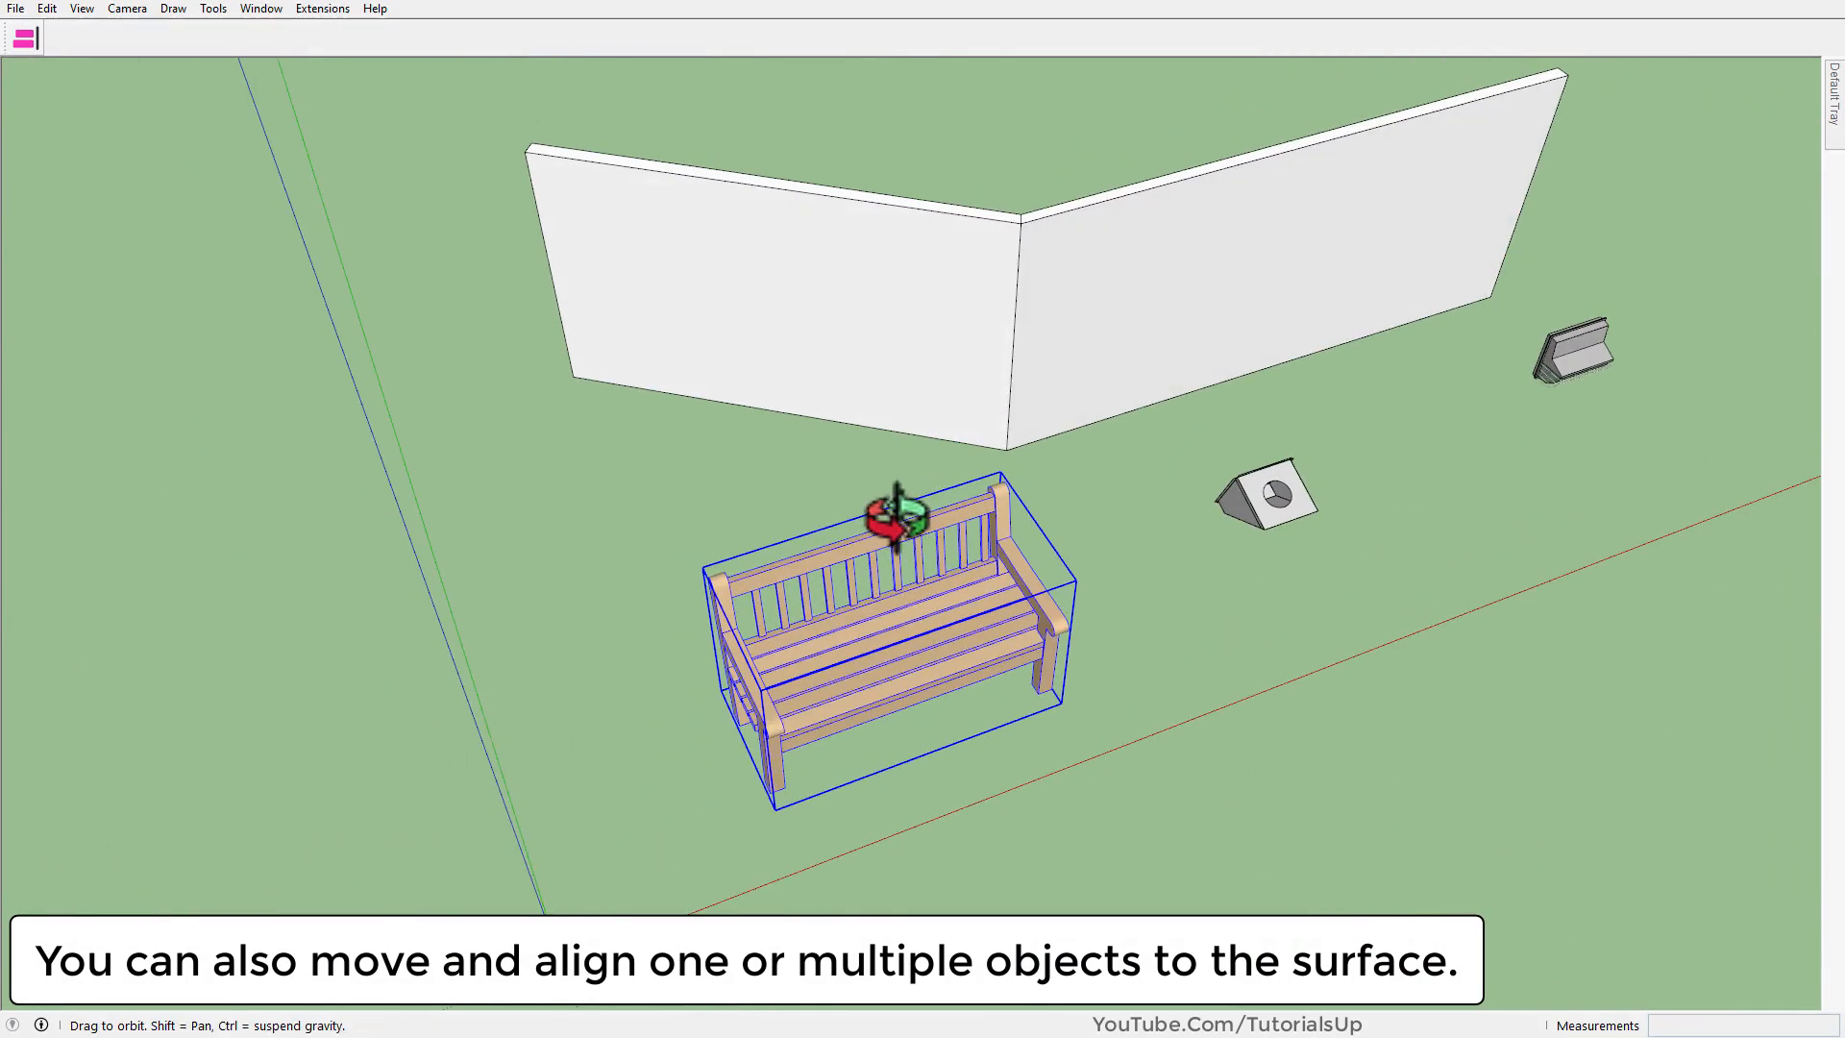
pyautogui.click(25, 39)
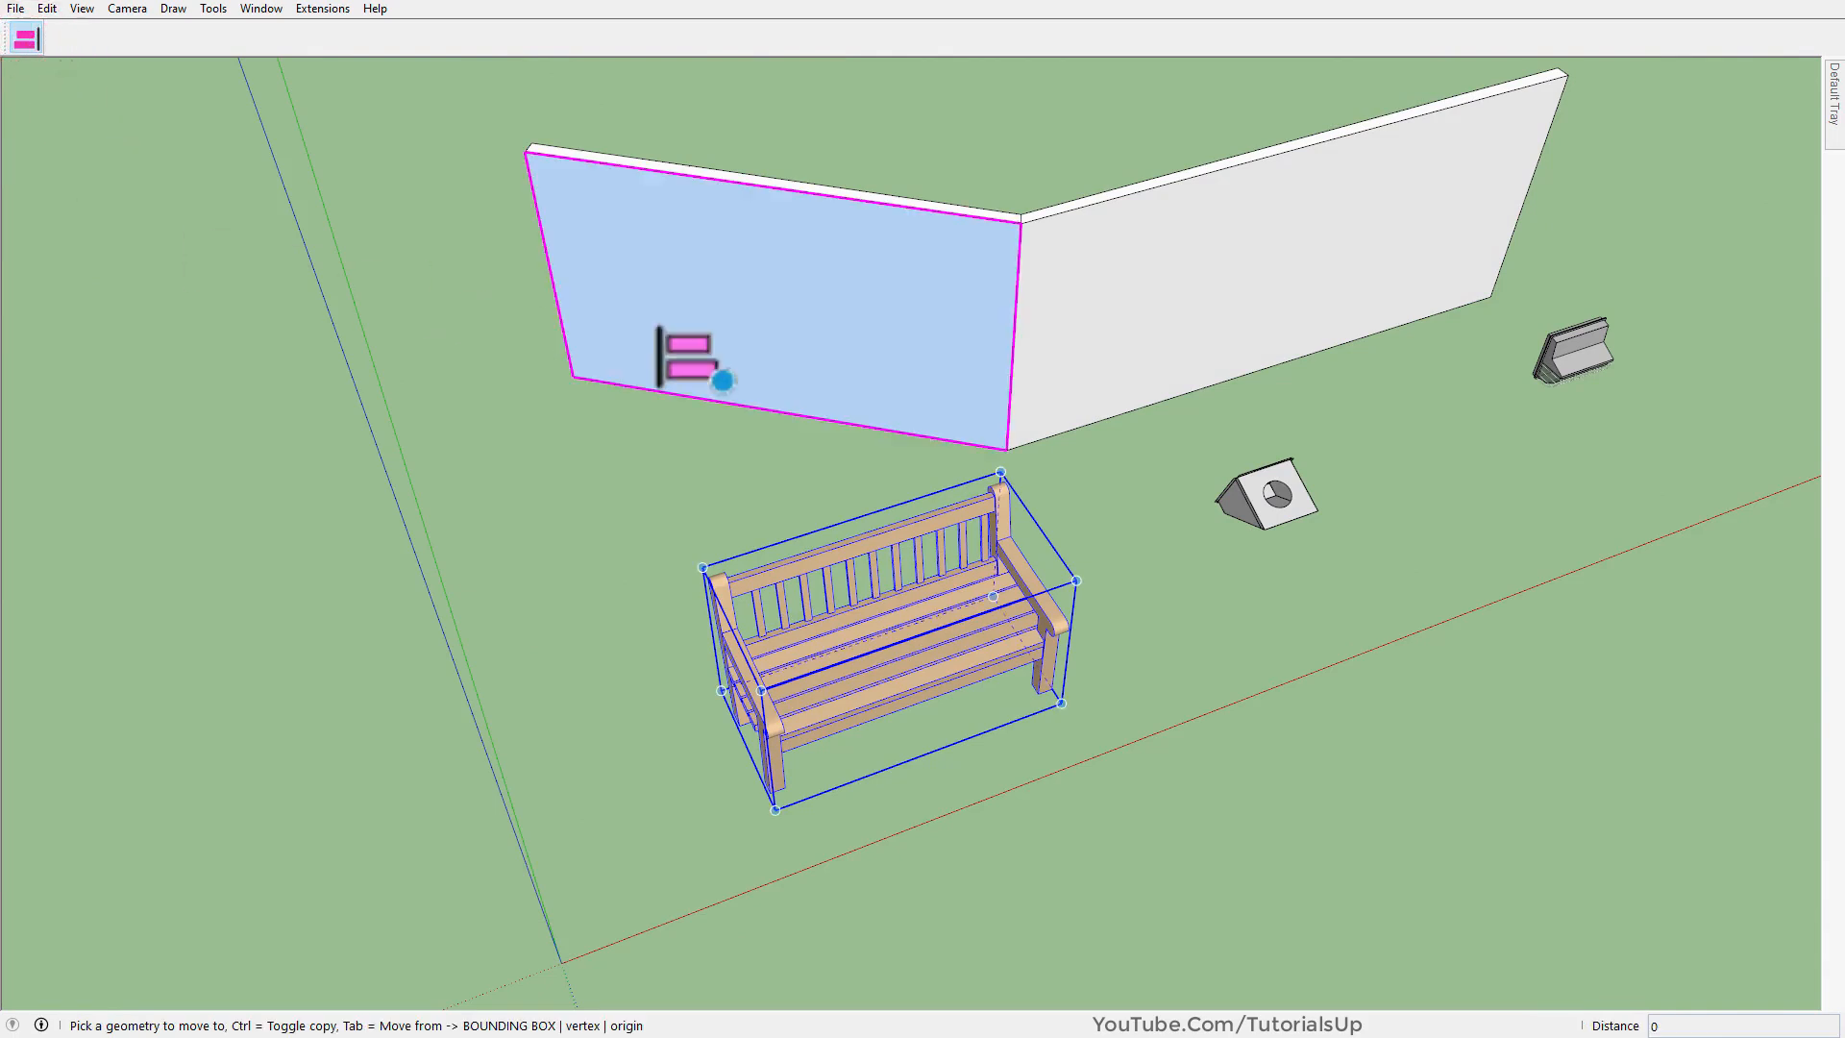
pyautogui.click(912, 309)
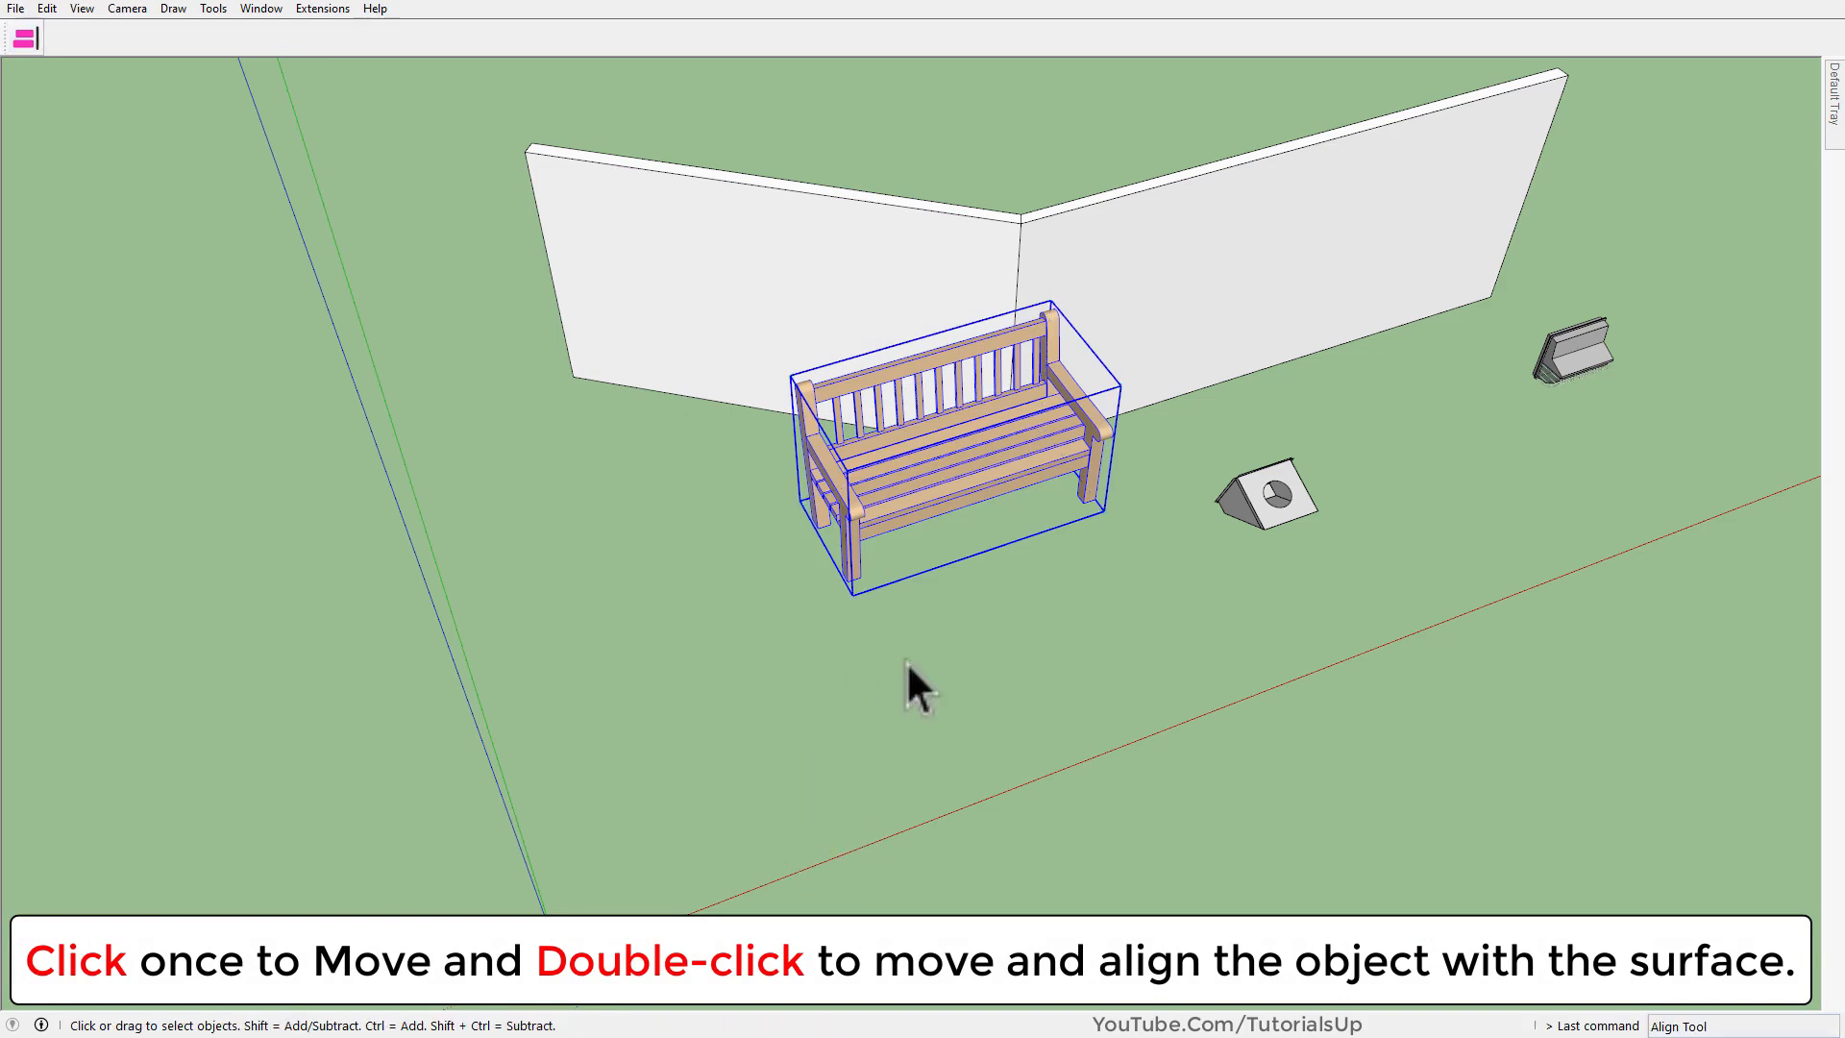
pyautogui.click(985, 668)
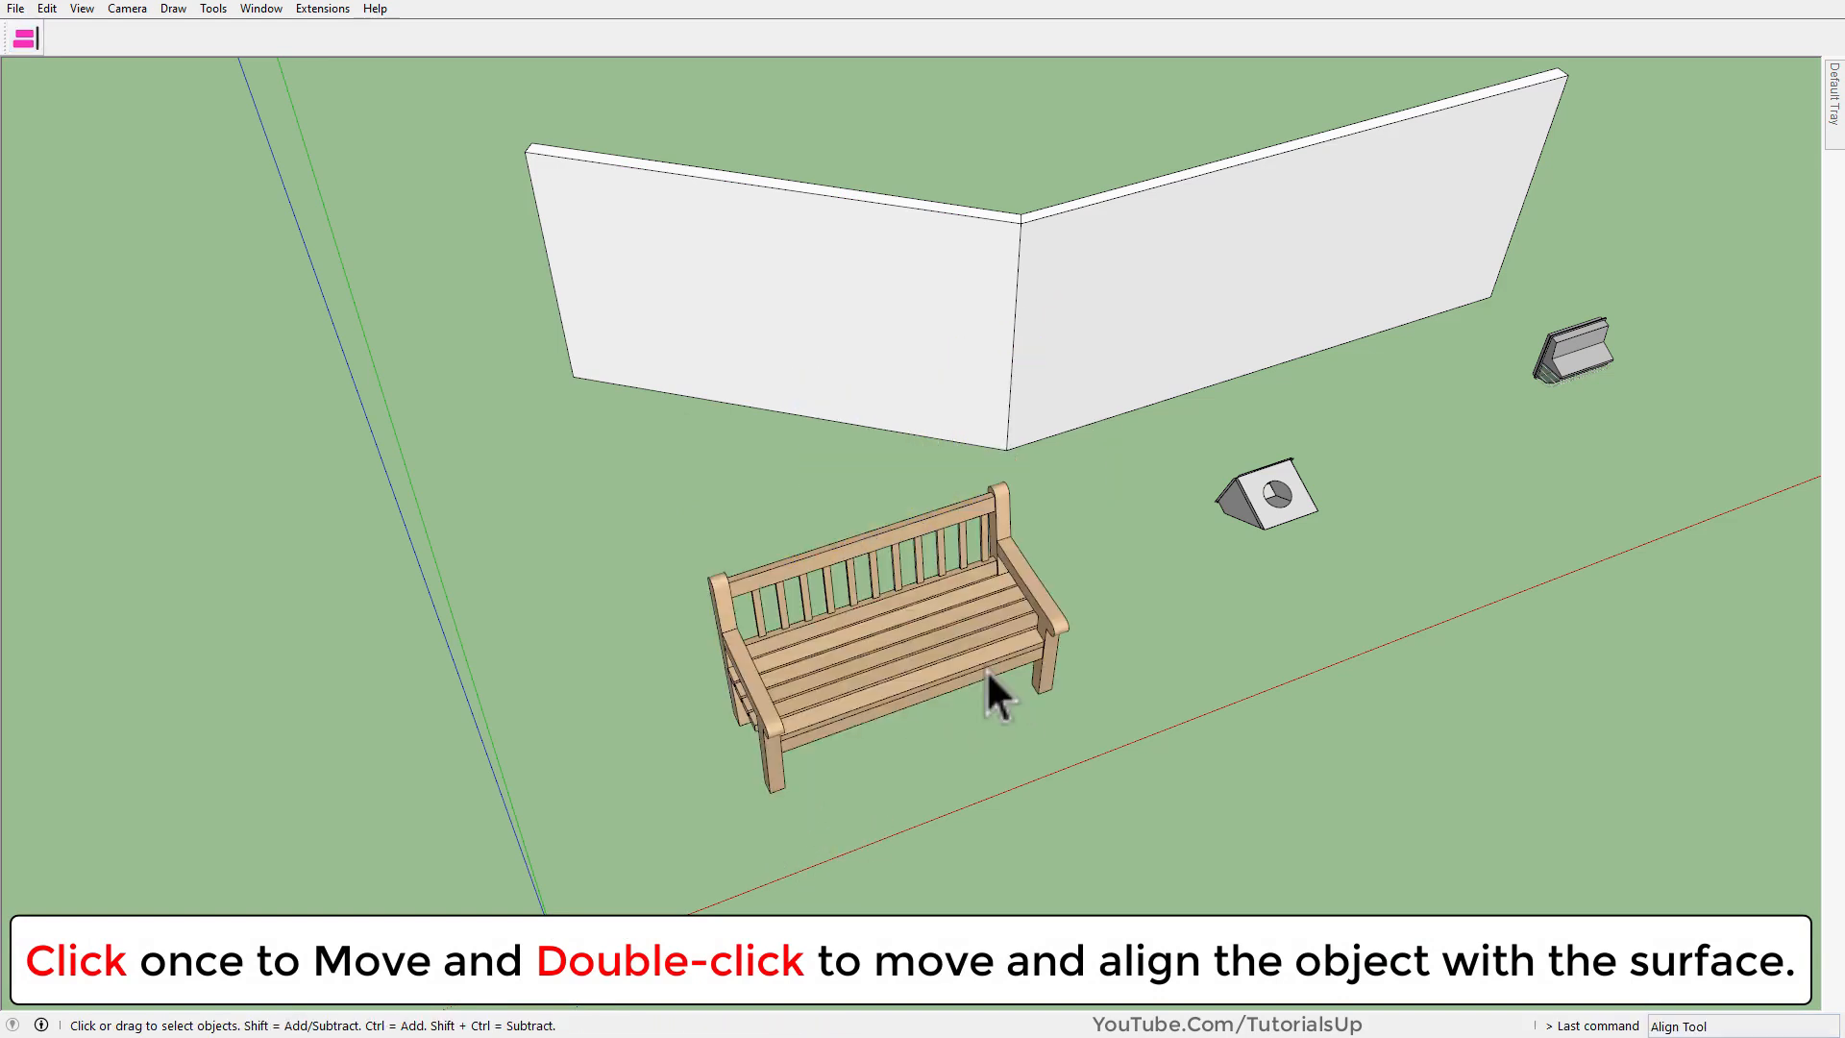
# Move the bench onto the left wall section's face and rotate it parallel to that face with the Align tool.
pyautogui.click(903, 624)
pyautogui.click(25, 40)
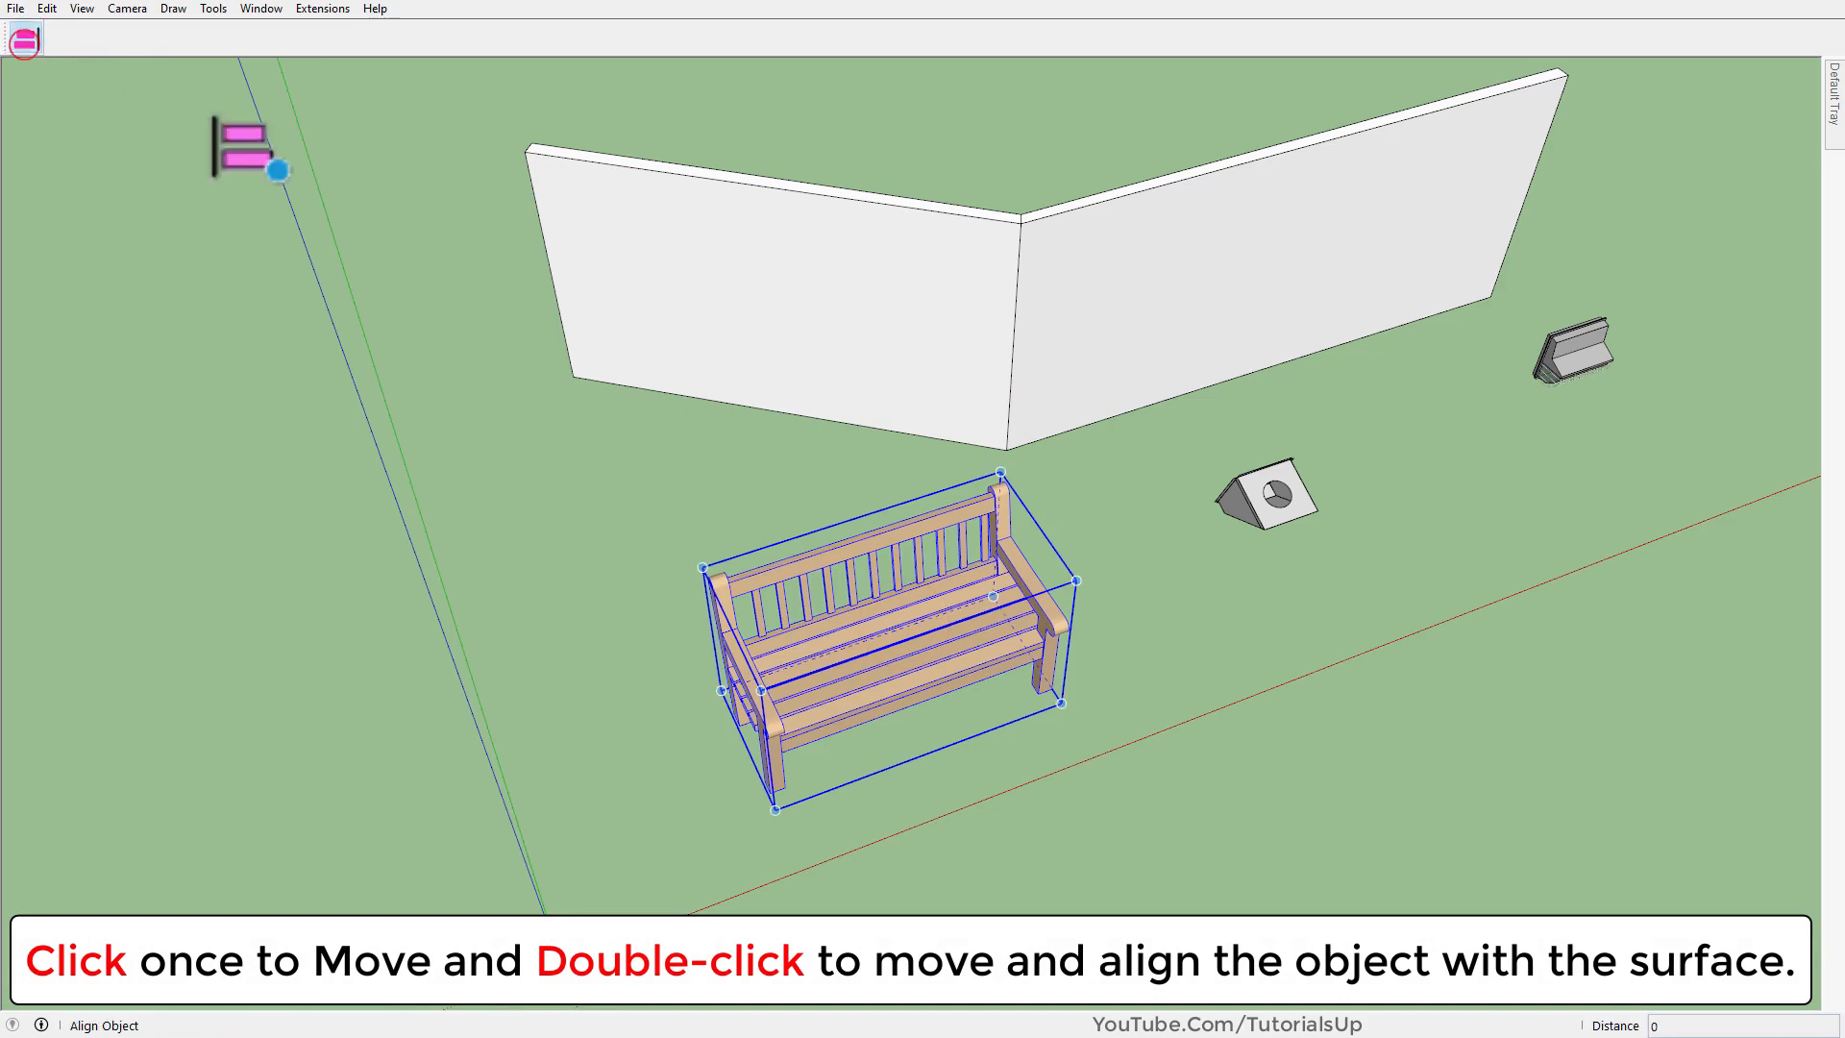
pyautogui.click(947, 276)
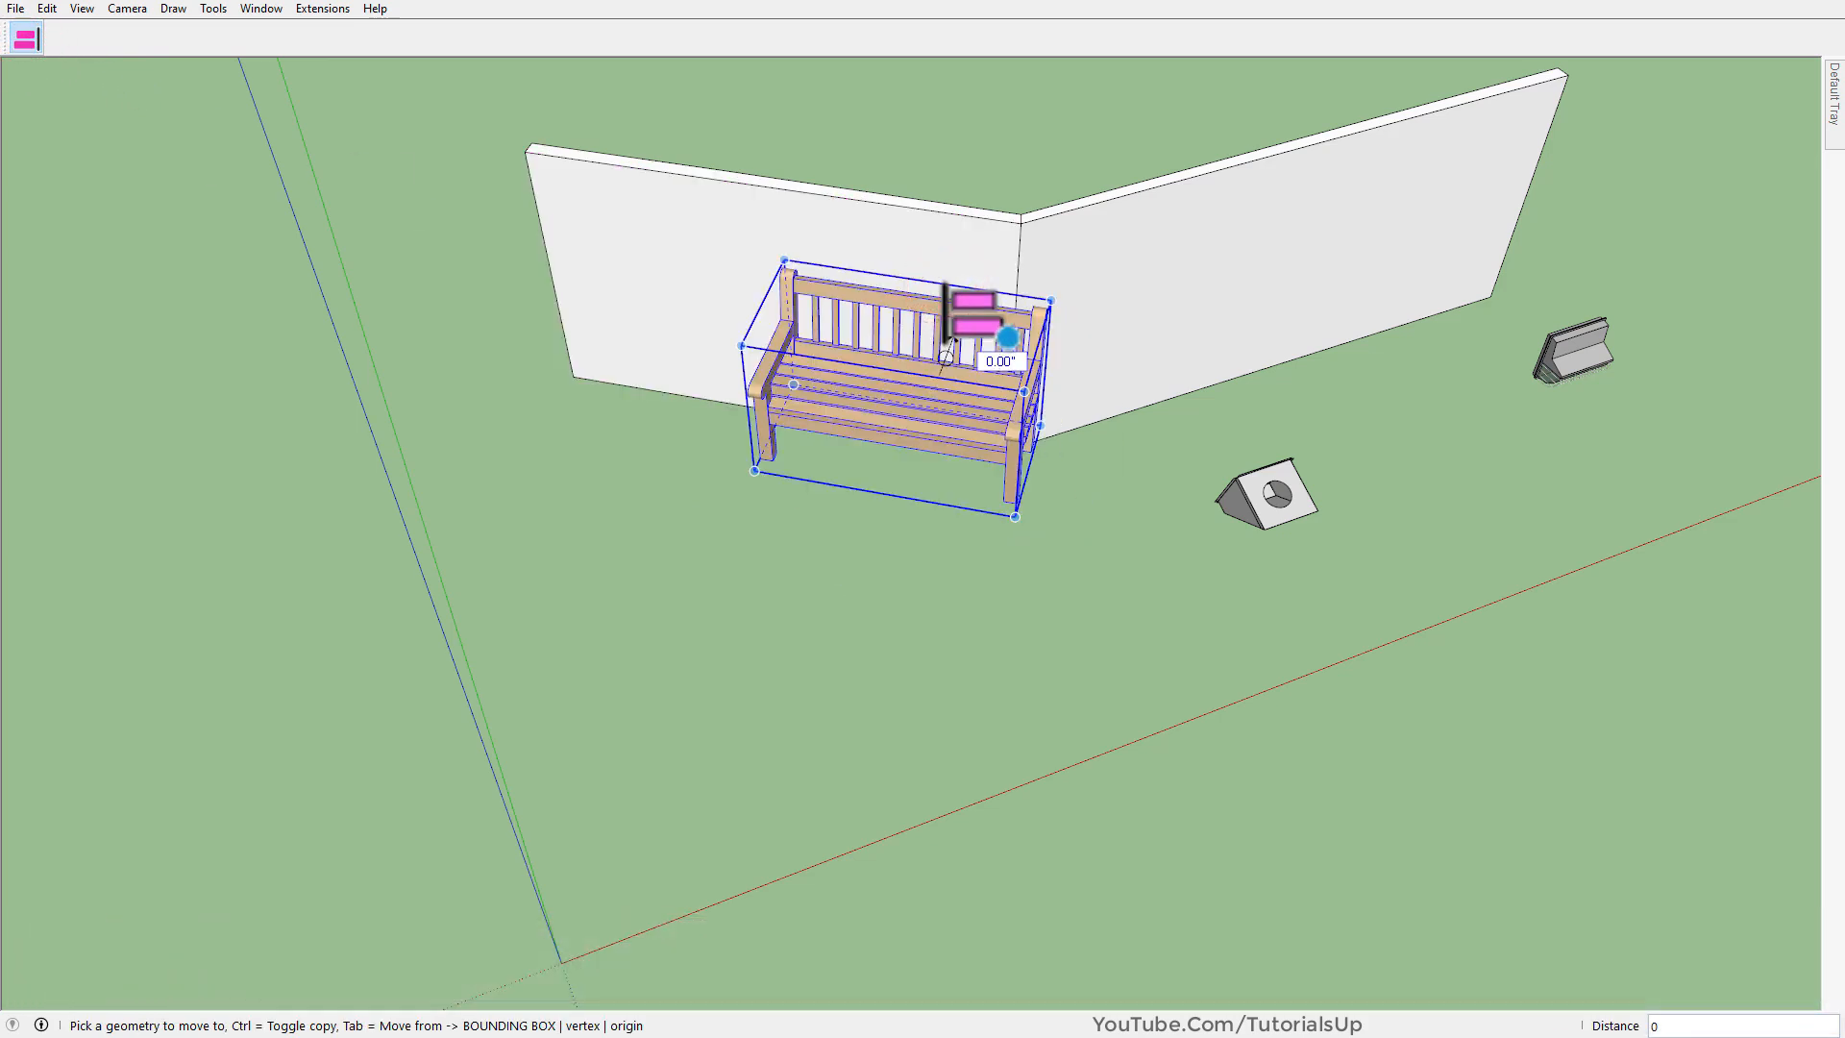
pyautogui.press('space')
pyautogui.scroll(3, 928, 226)
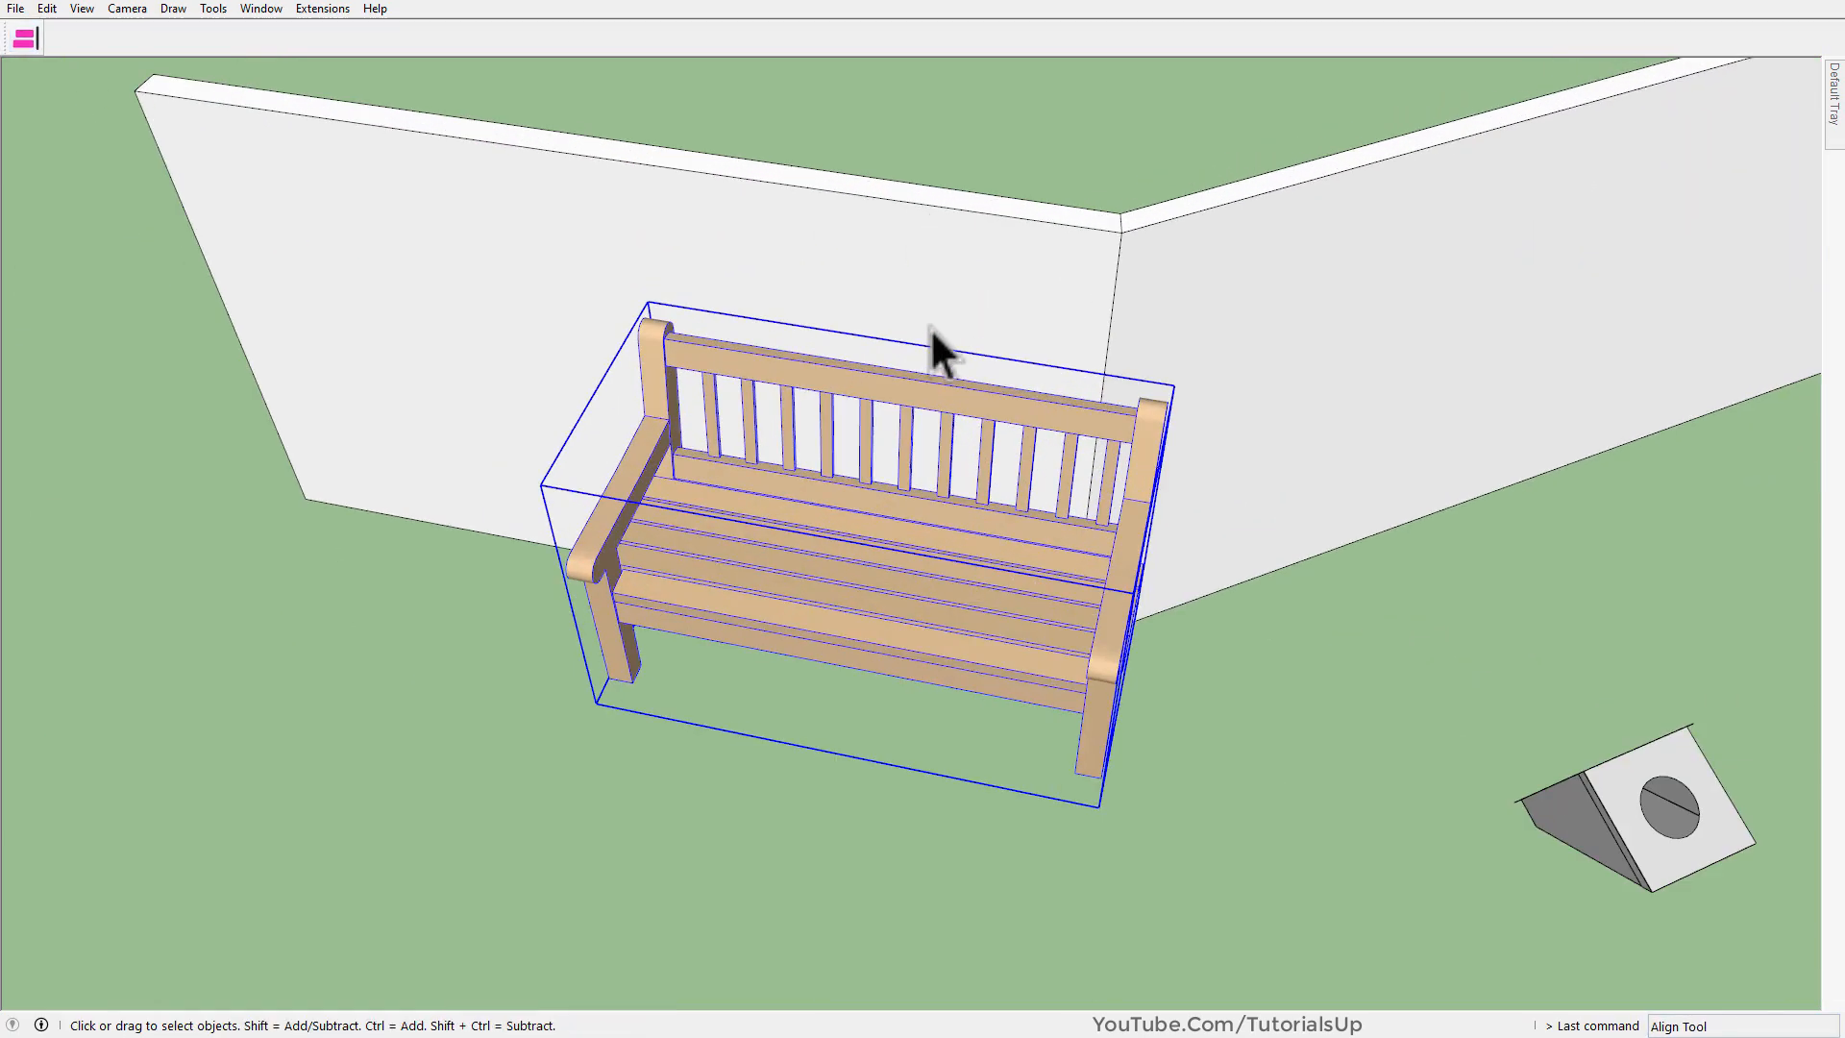
pyautogui.scroll(3, 856, 365)
pyautogui.moveTo(856, 365); pyautogui.dragTo(782, 348, button='middle')
pyautogui.scroll(-3, 816, 440)
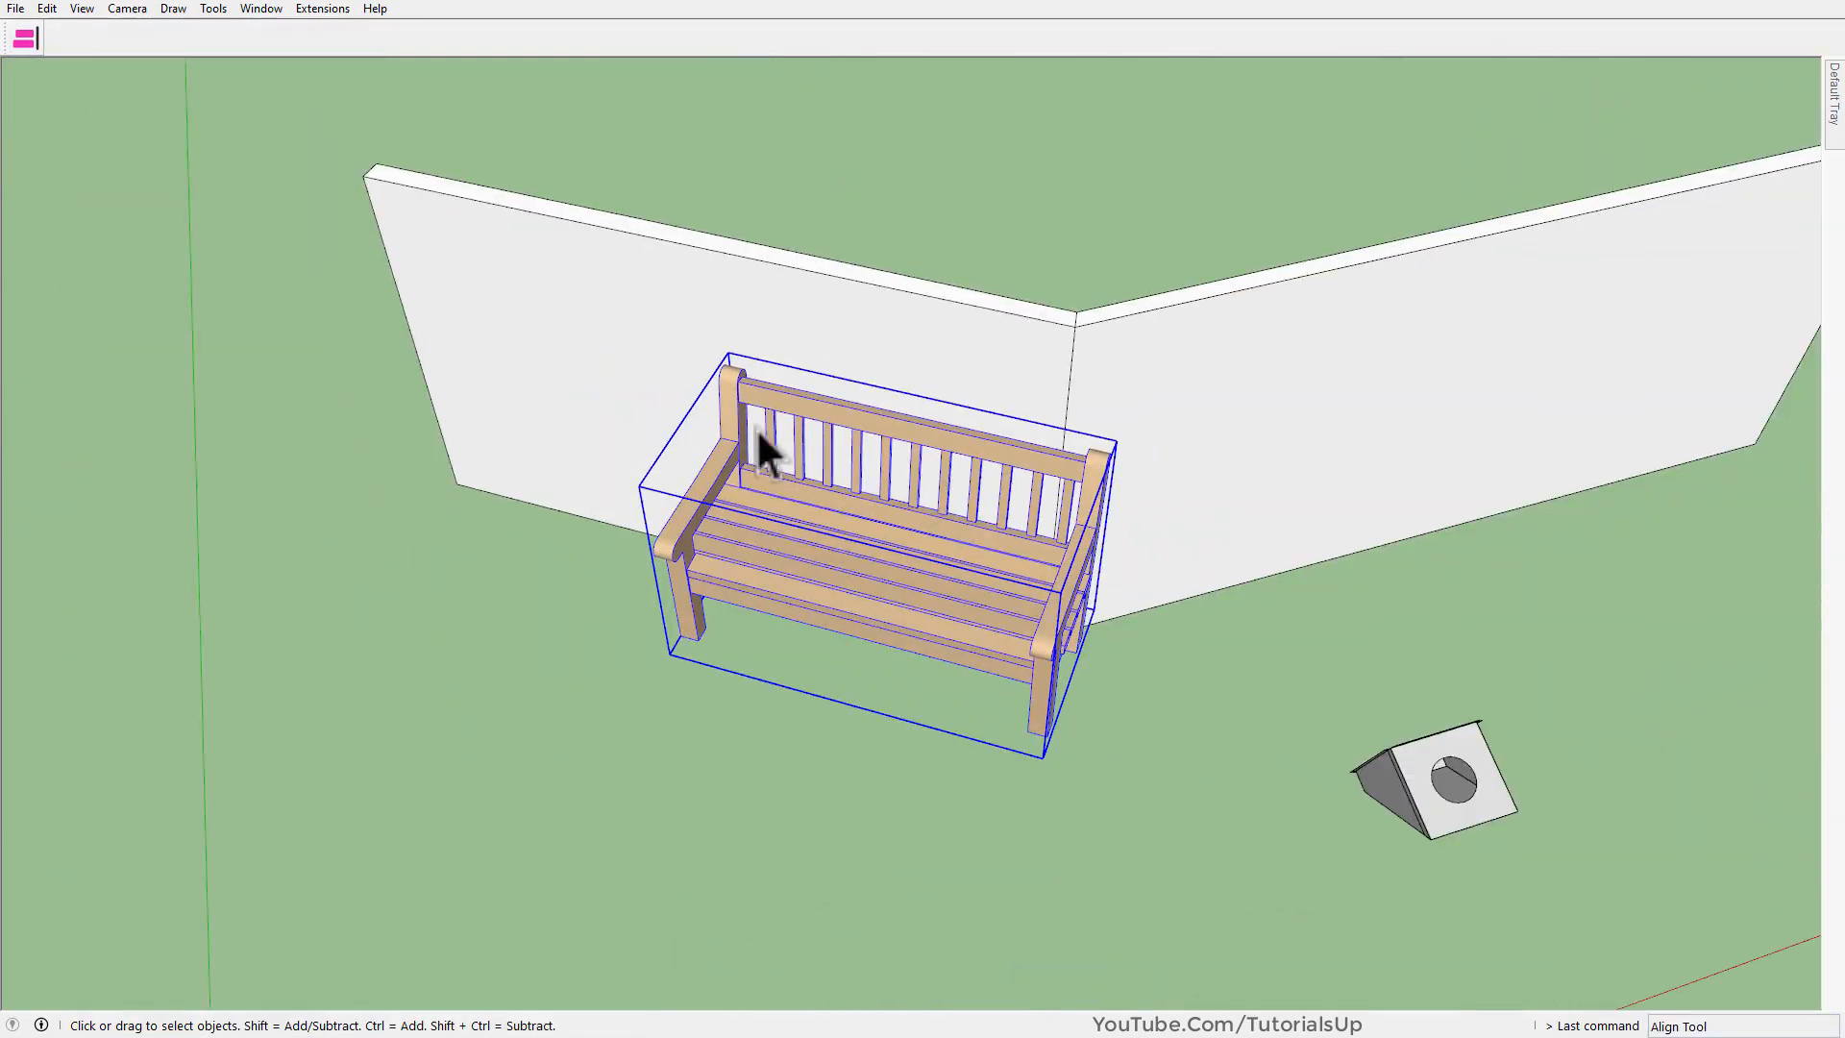
# Align the bench to the left wall section's outer vertical edge, offsetting it from that edge by 10, then changing the distance to 20.
pyautogui.click(27, 39)
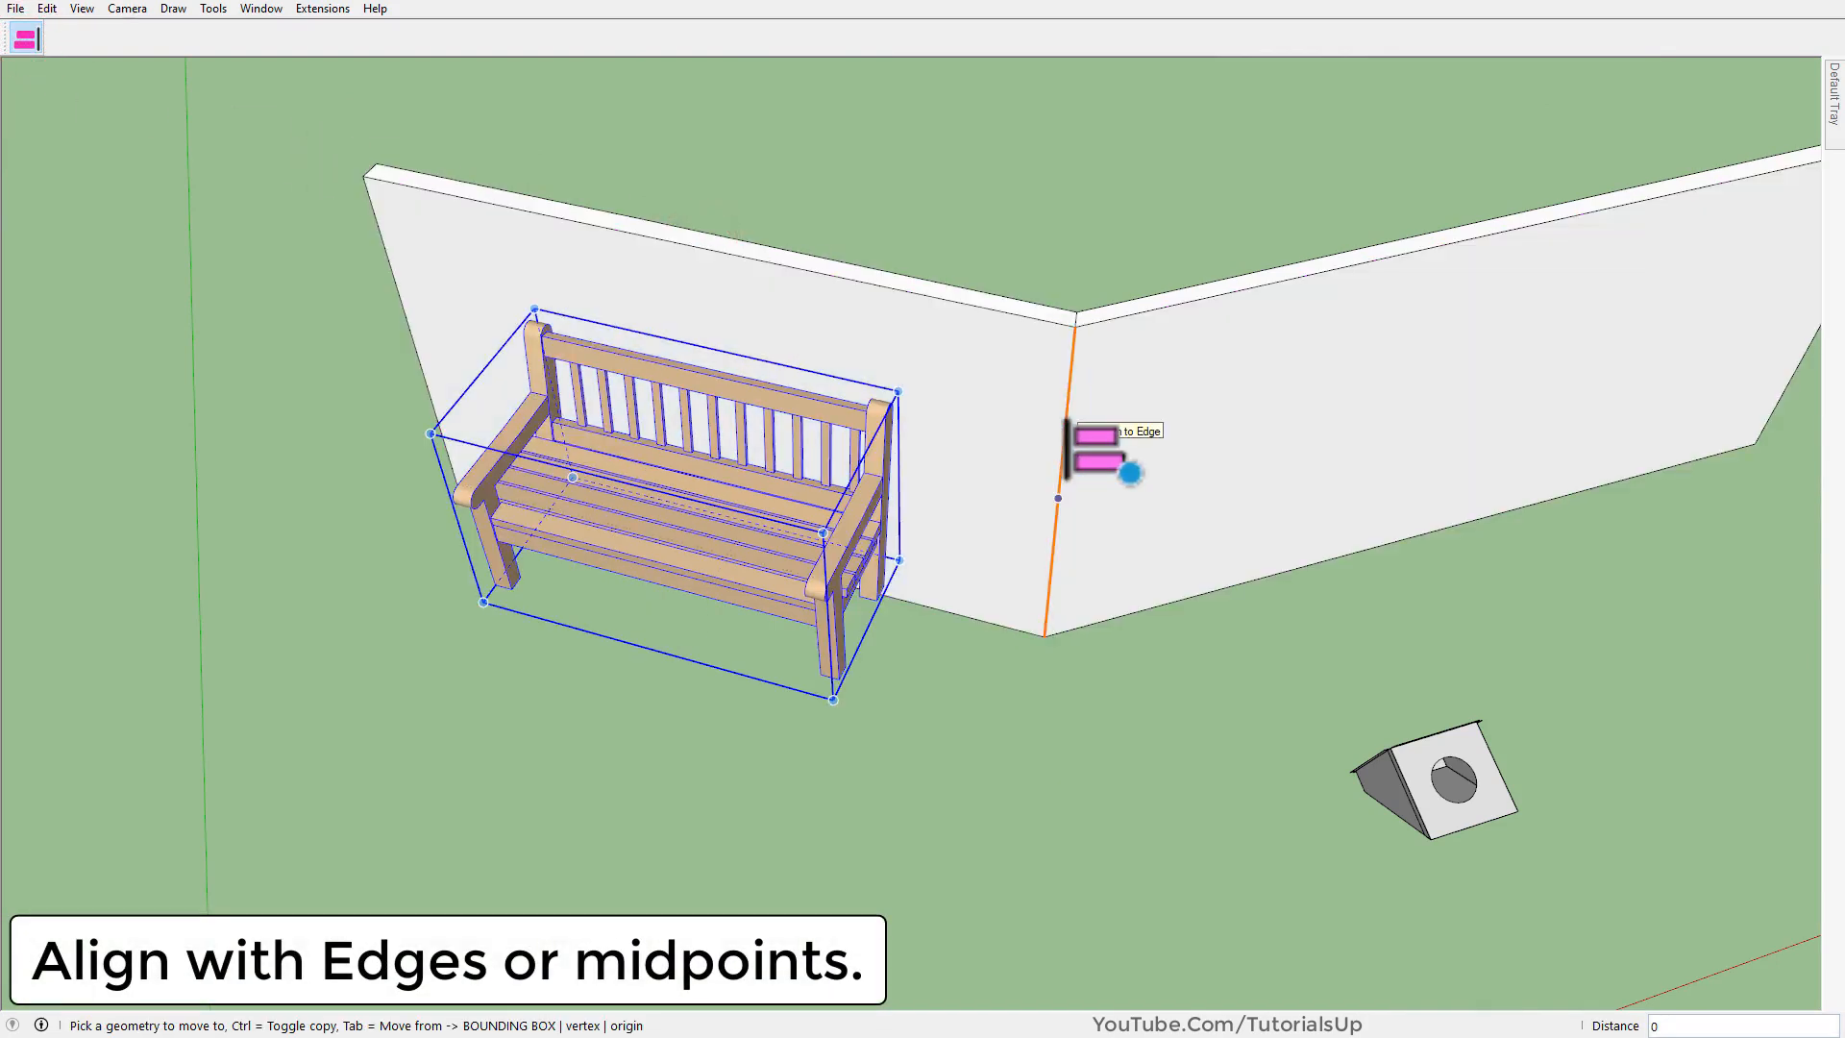
pyautogui.click(410, 324)
pyautogui.scroll(4, 279, 433)
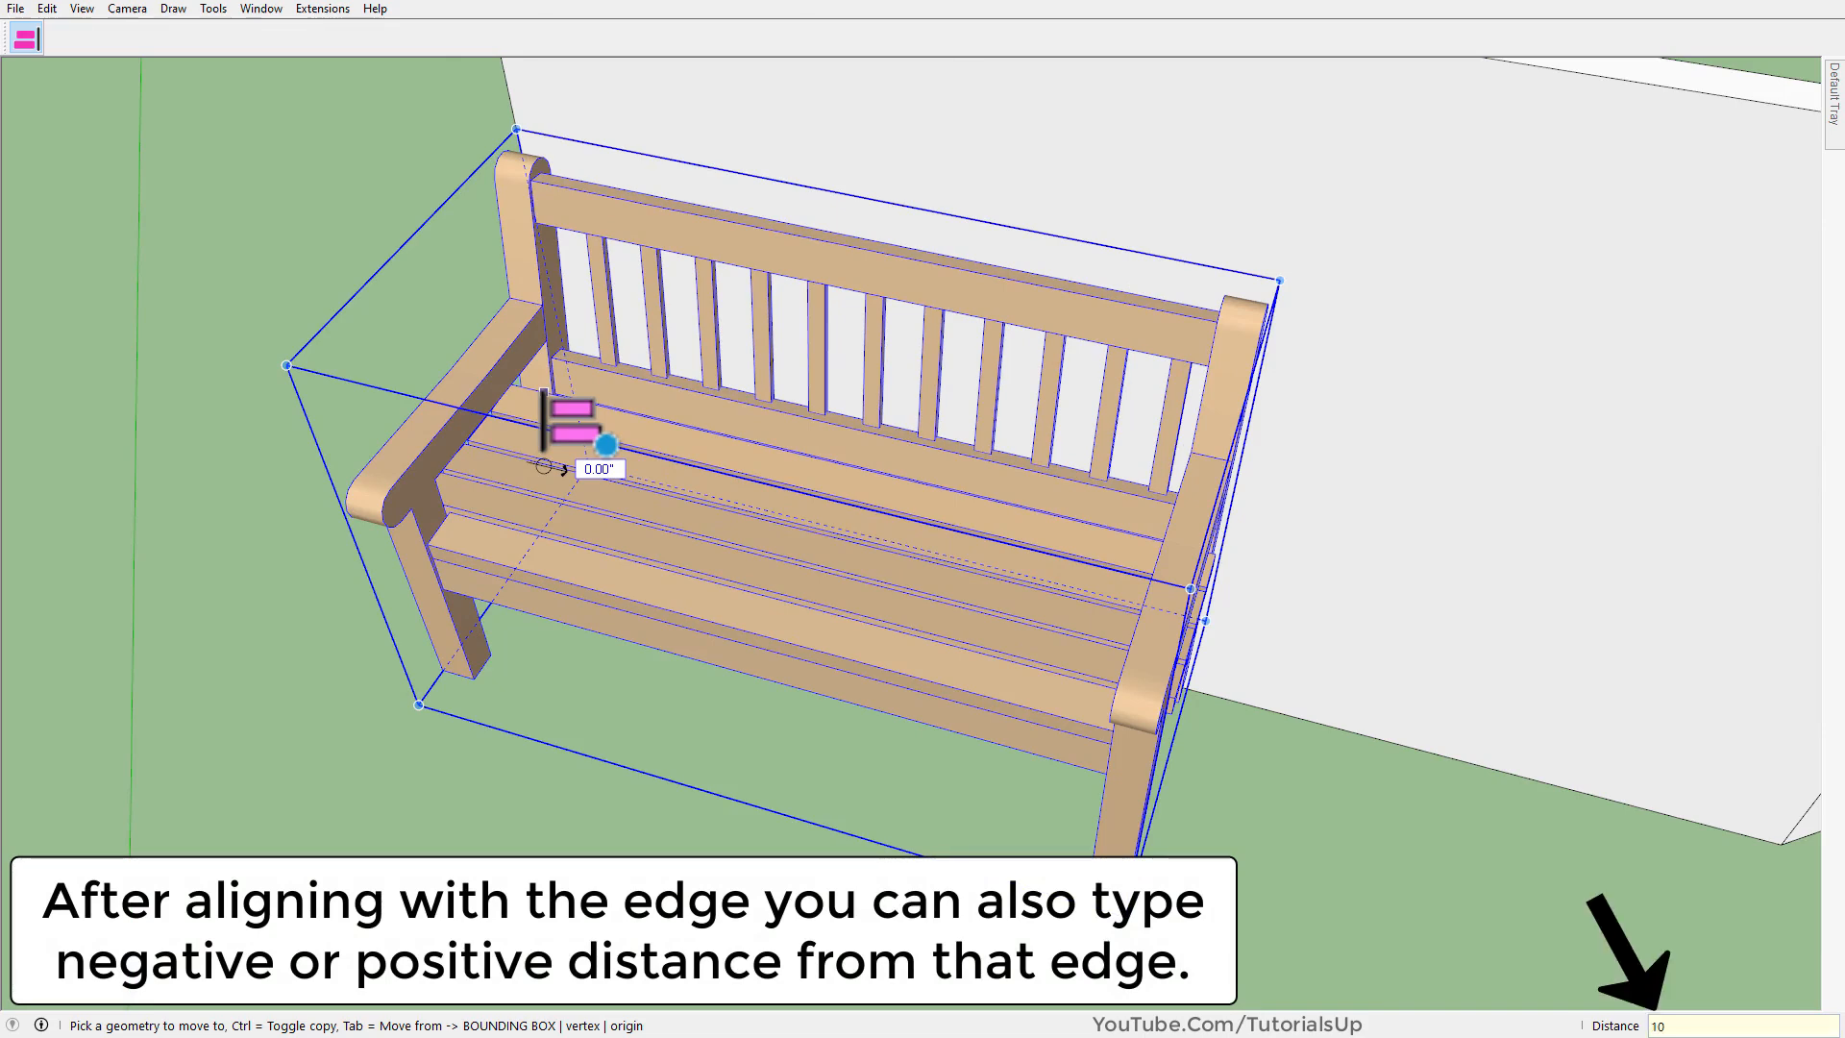
pyautogui.press('Return')
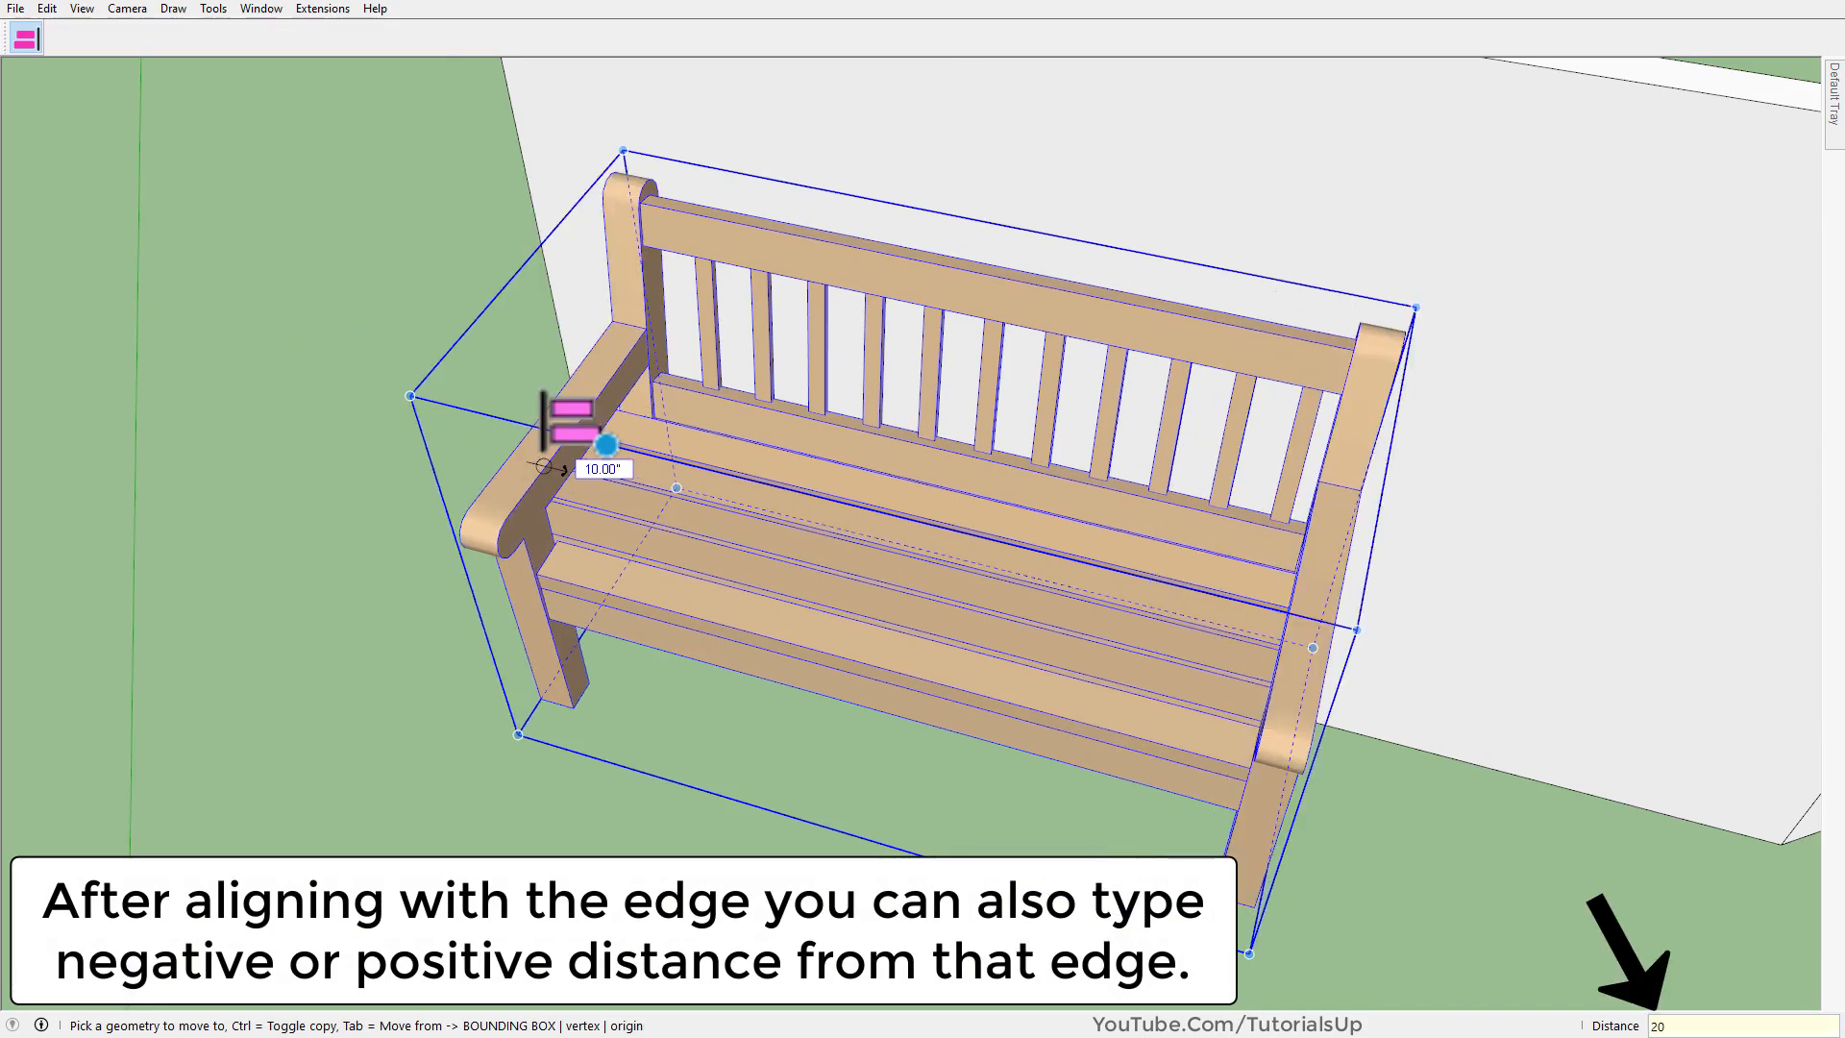
pyautogui.press('Return')
pyautogui.press('space')
# Draw reference lines from the bench to the wall's outer edge and dimension the gap between them.
pyautogui.moveTo(576, 618); pyautogui.dragTo(780, 722, button='middle')
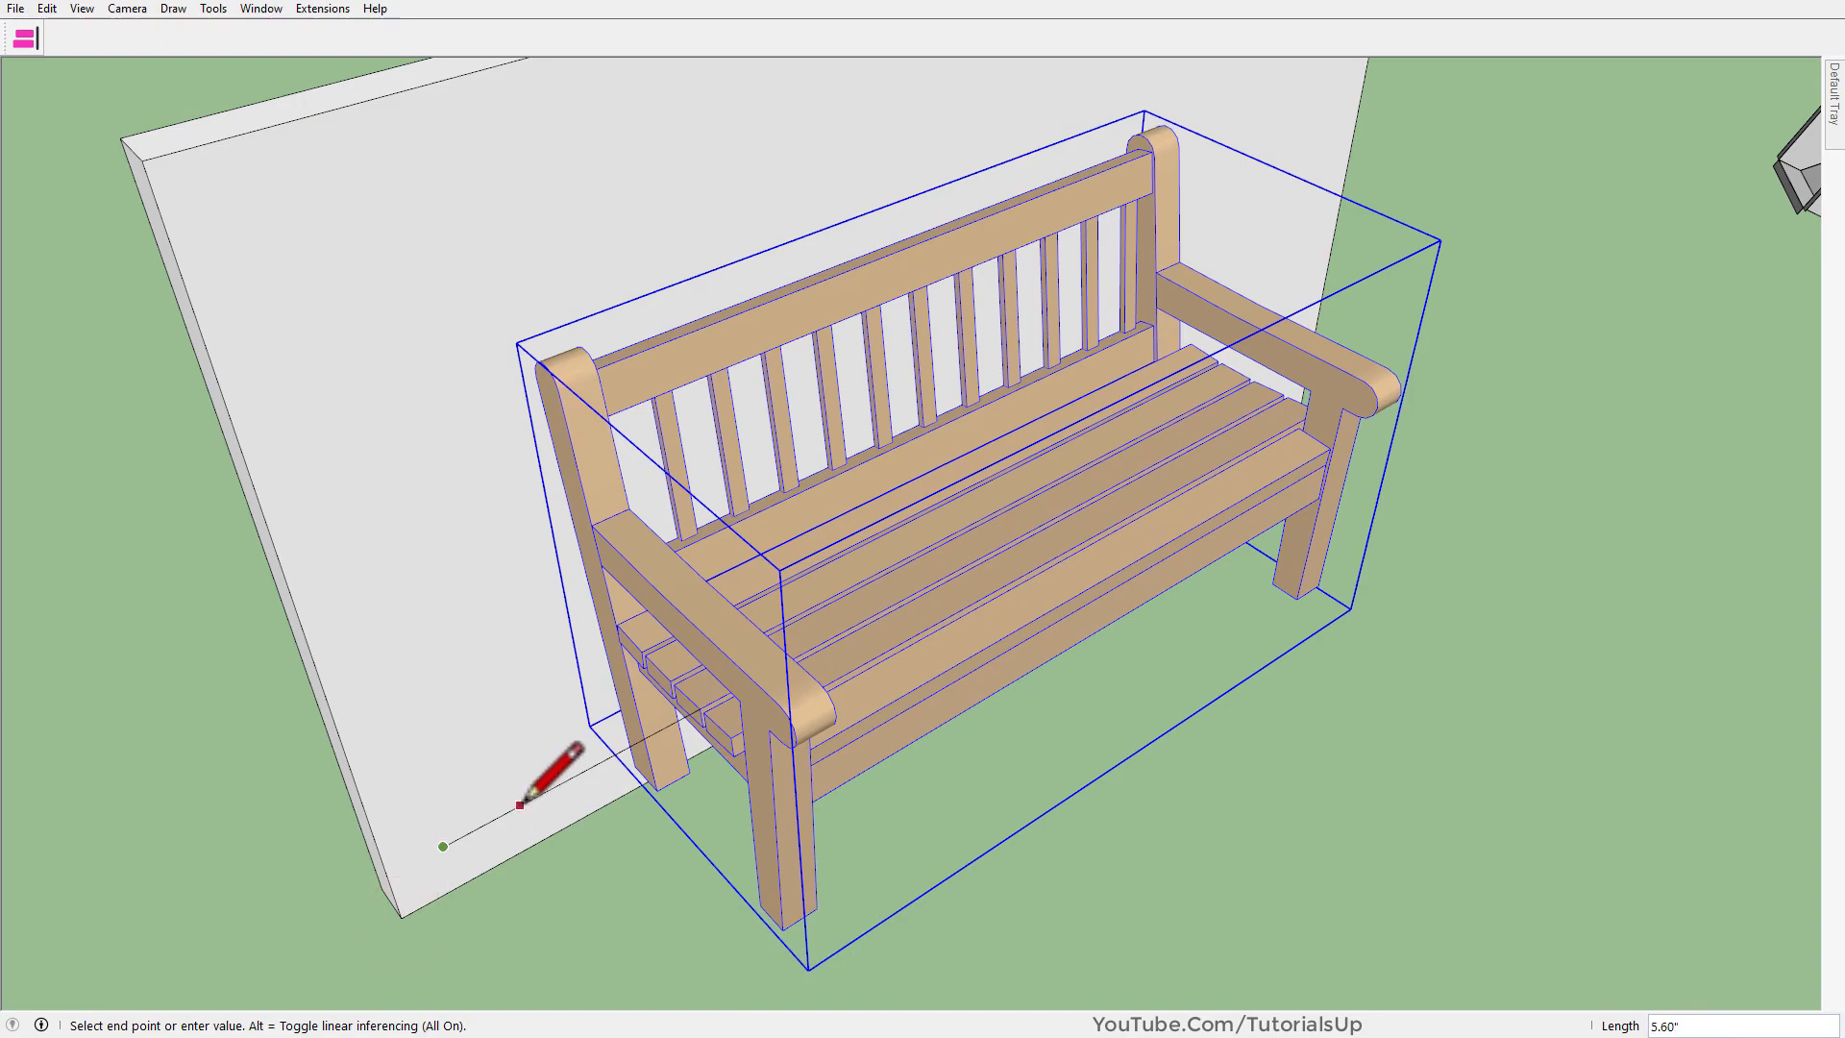
pyautogui.click(447, 704)
pyautogui.moveTo(469, 759); pyautogui.dragTo(433, 704, button='middle')
pyautogui.press('d')
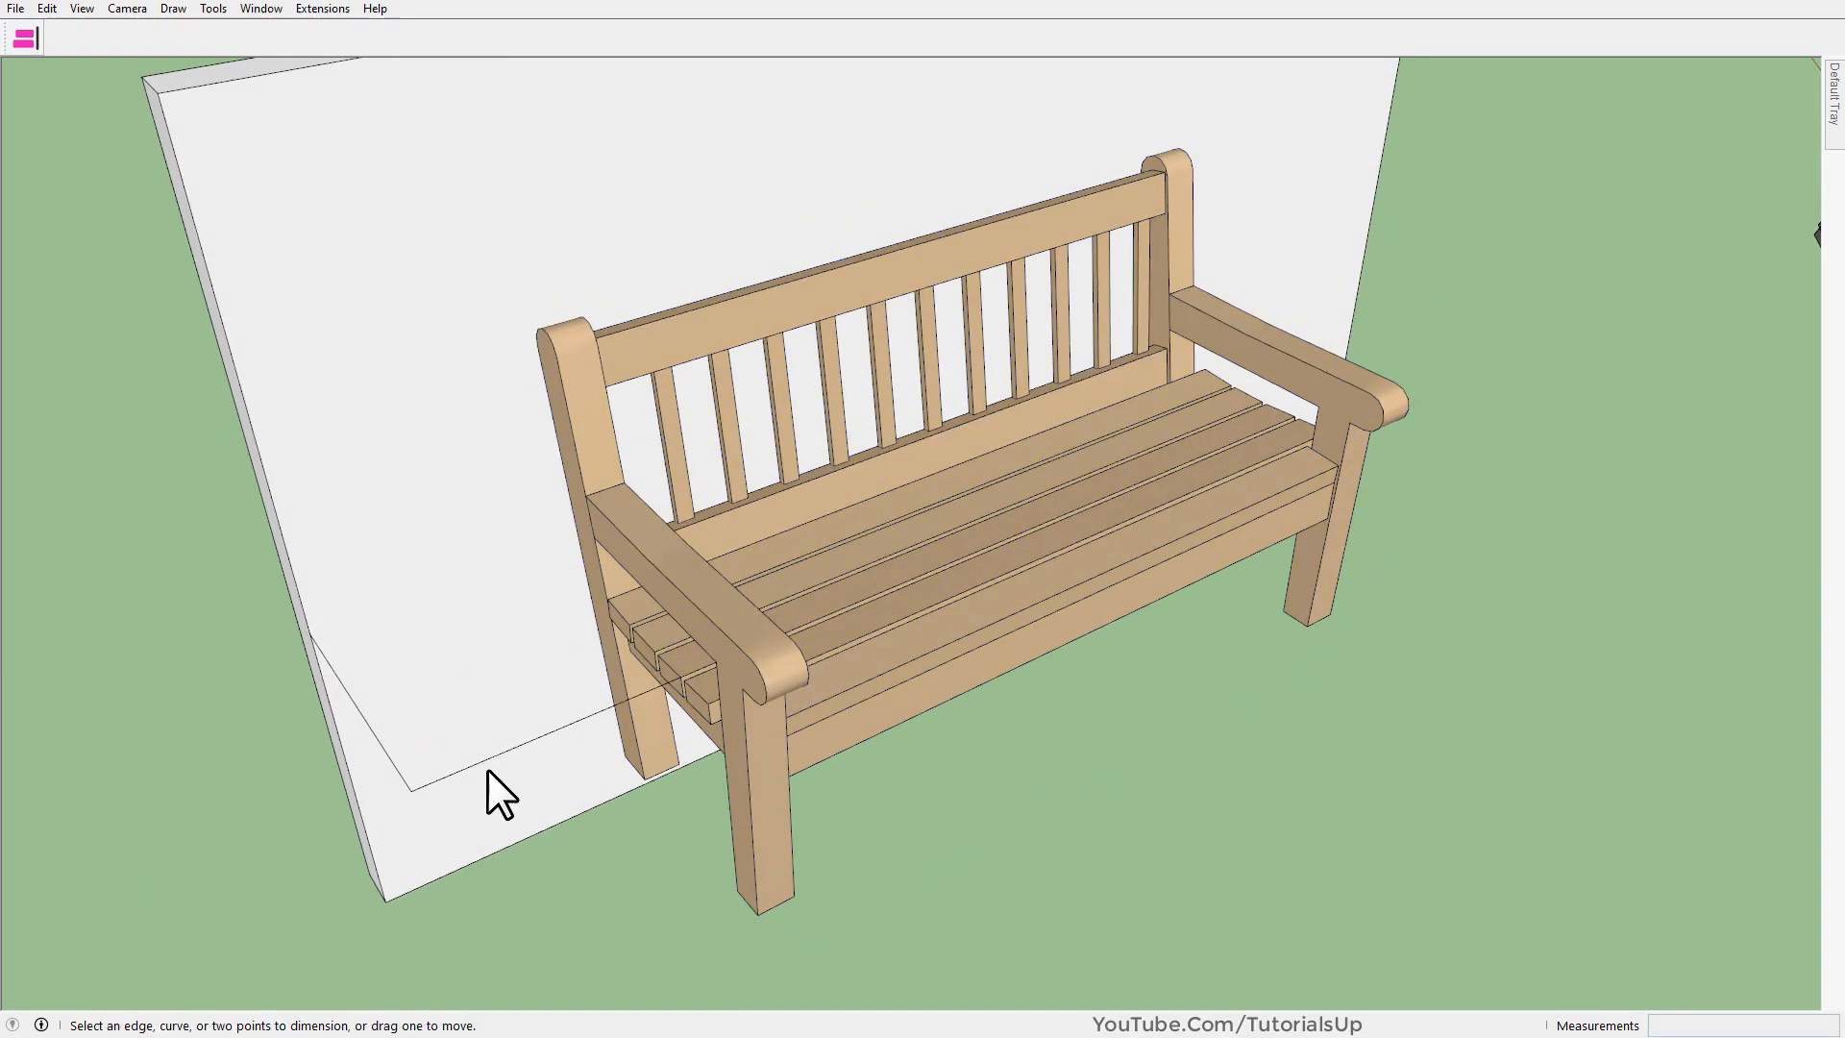
pyautogui.moveTo(553, 774)
pyautogui.mouseDown(button='middle')
pyautogui.moveTo(412, 701)
pyautogui.moveTo(529, 768)
pyautogui.mouseUp(button='middle')
pyautogui.press('space')
pyautogui.scroll(-4, 442, 780)
pyautogui.moveTo(860, 706); pyautogui.dragTo(528, 619, button='middle')
pyautogui.scroll(-3, 388, 607)
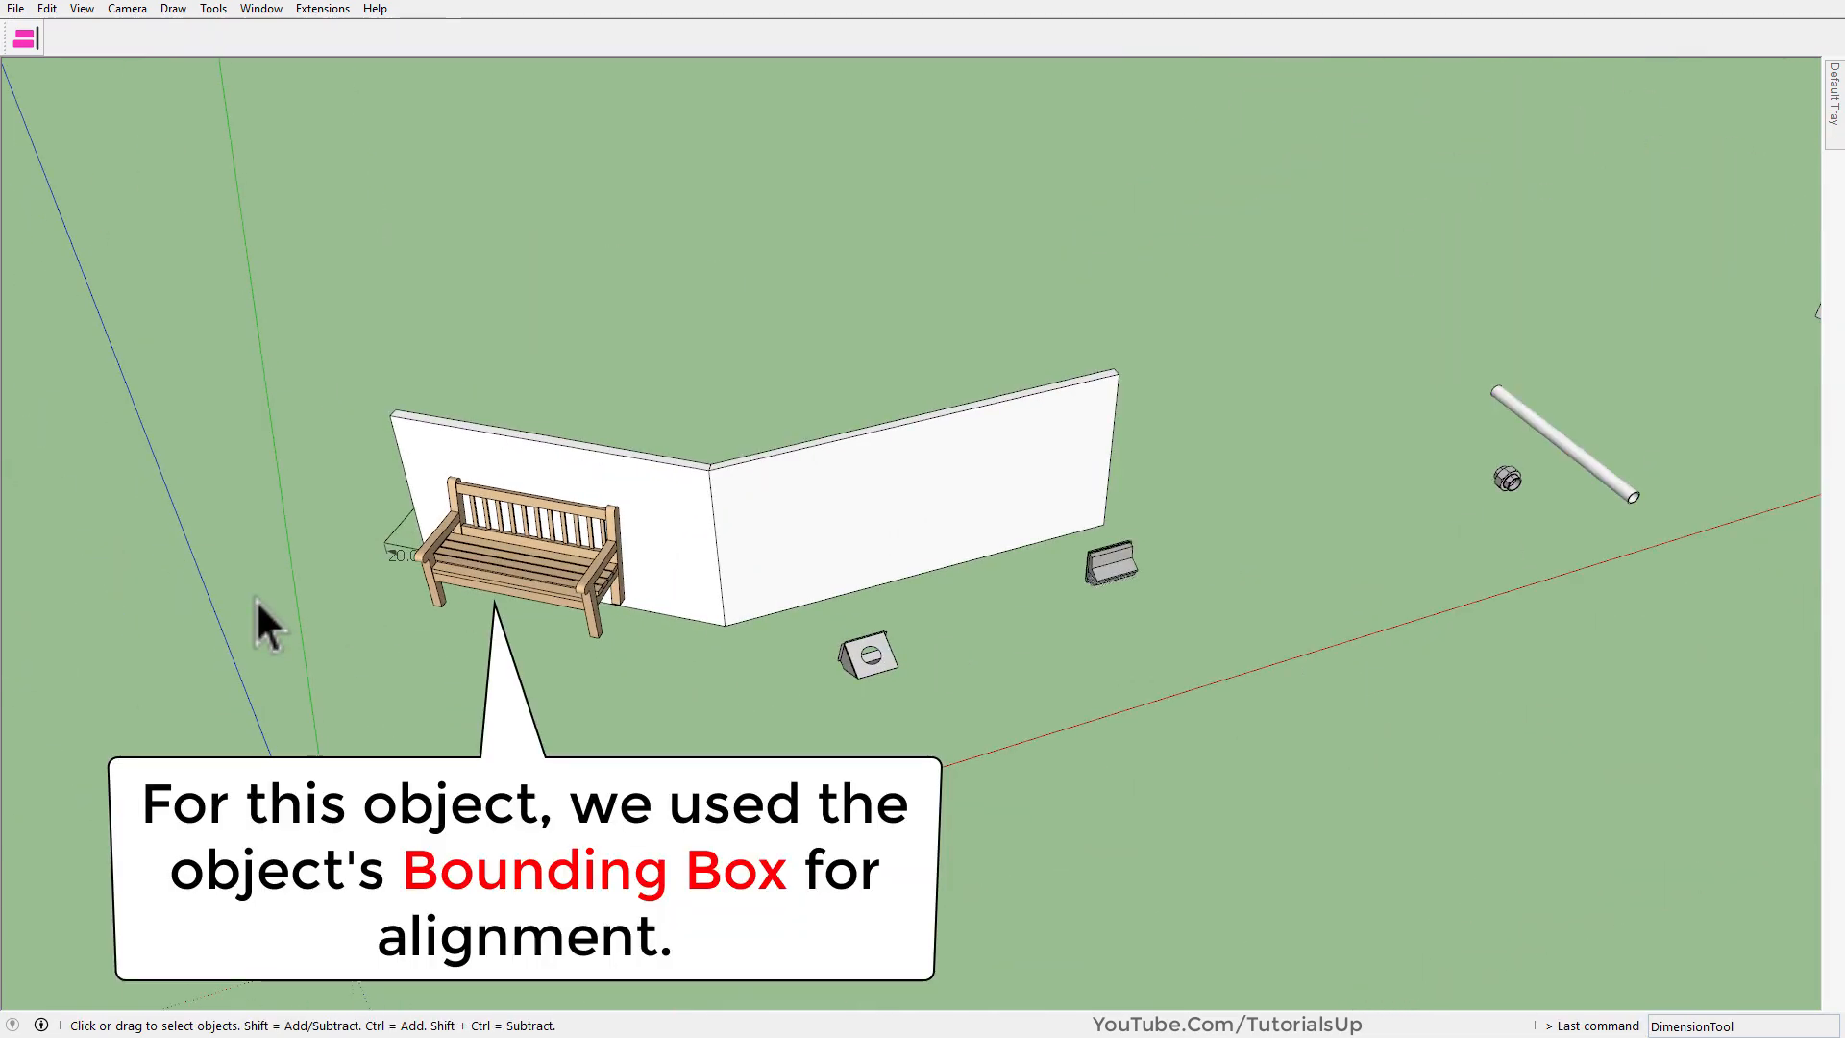
# Try to align the box with the round hole to the right wall section's face by its bounding box, and undo it.
pyautogui.scroll(4, 864, 607)
pyautogui.moveTo(844, 609); pyautogui.dragTo(946, 639, button='middle')
pyautogui.click(960, 735)
pyautogui.click(25, 39)
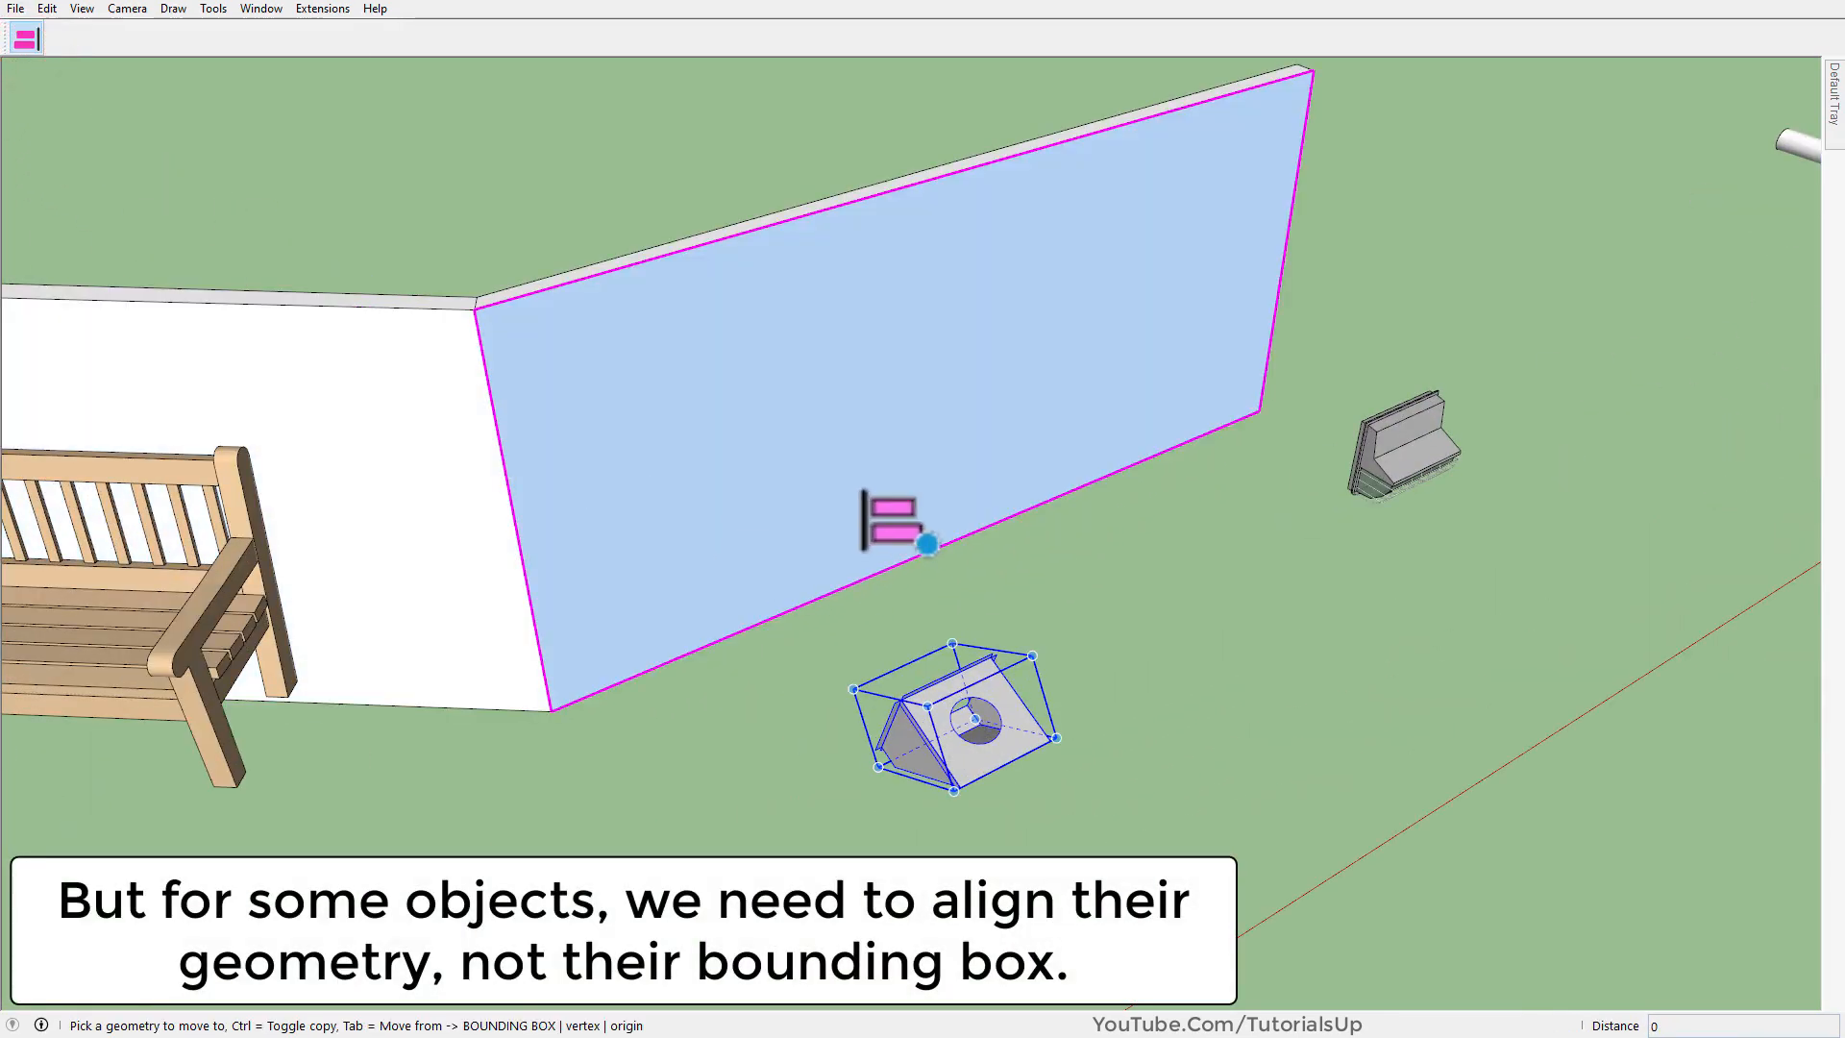
pyautogui.click(927, 545)
pyautogui.scroll(3, 730, 552)
pyautogui.moveTo(730, 553); pyautogui.dragTo(1285, 622, button='middle')
pyautogui.moveTo(967, 649); pyautogui.dragTo(845, 588, button='middle')
pyautogui.scroll(-3, 846, 588)
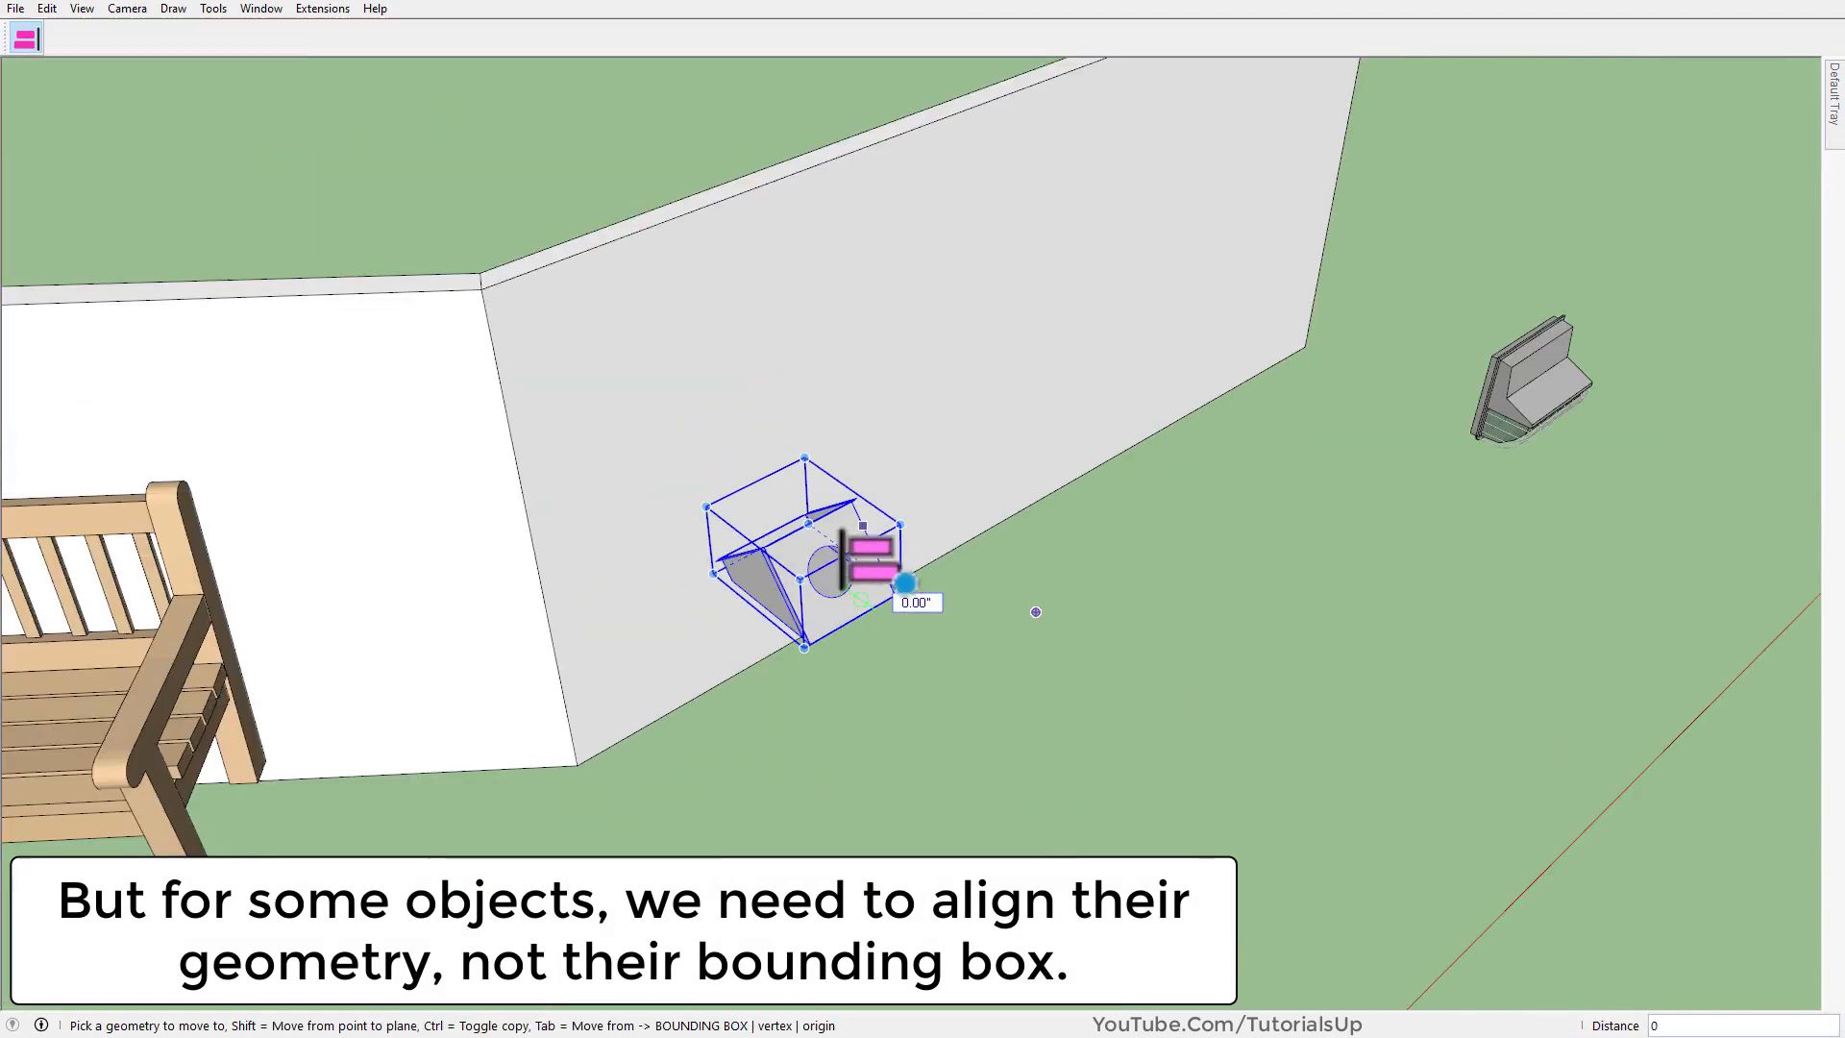
pyautogui.press('space')
pyautogui.hotkey('ctrl', 'z')
# Align the box with the round hole to the right wall section's face using the vertex reference mode.
pyautogui.scroll(3, 1201, 824)
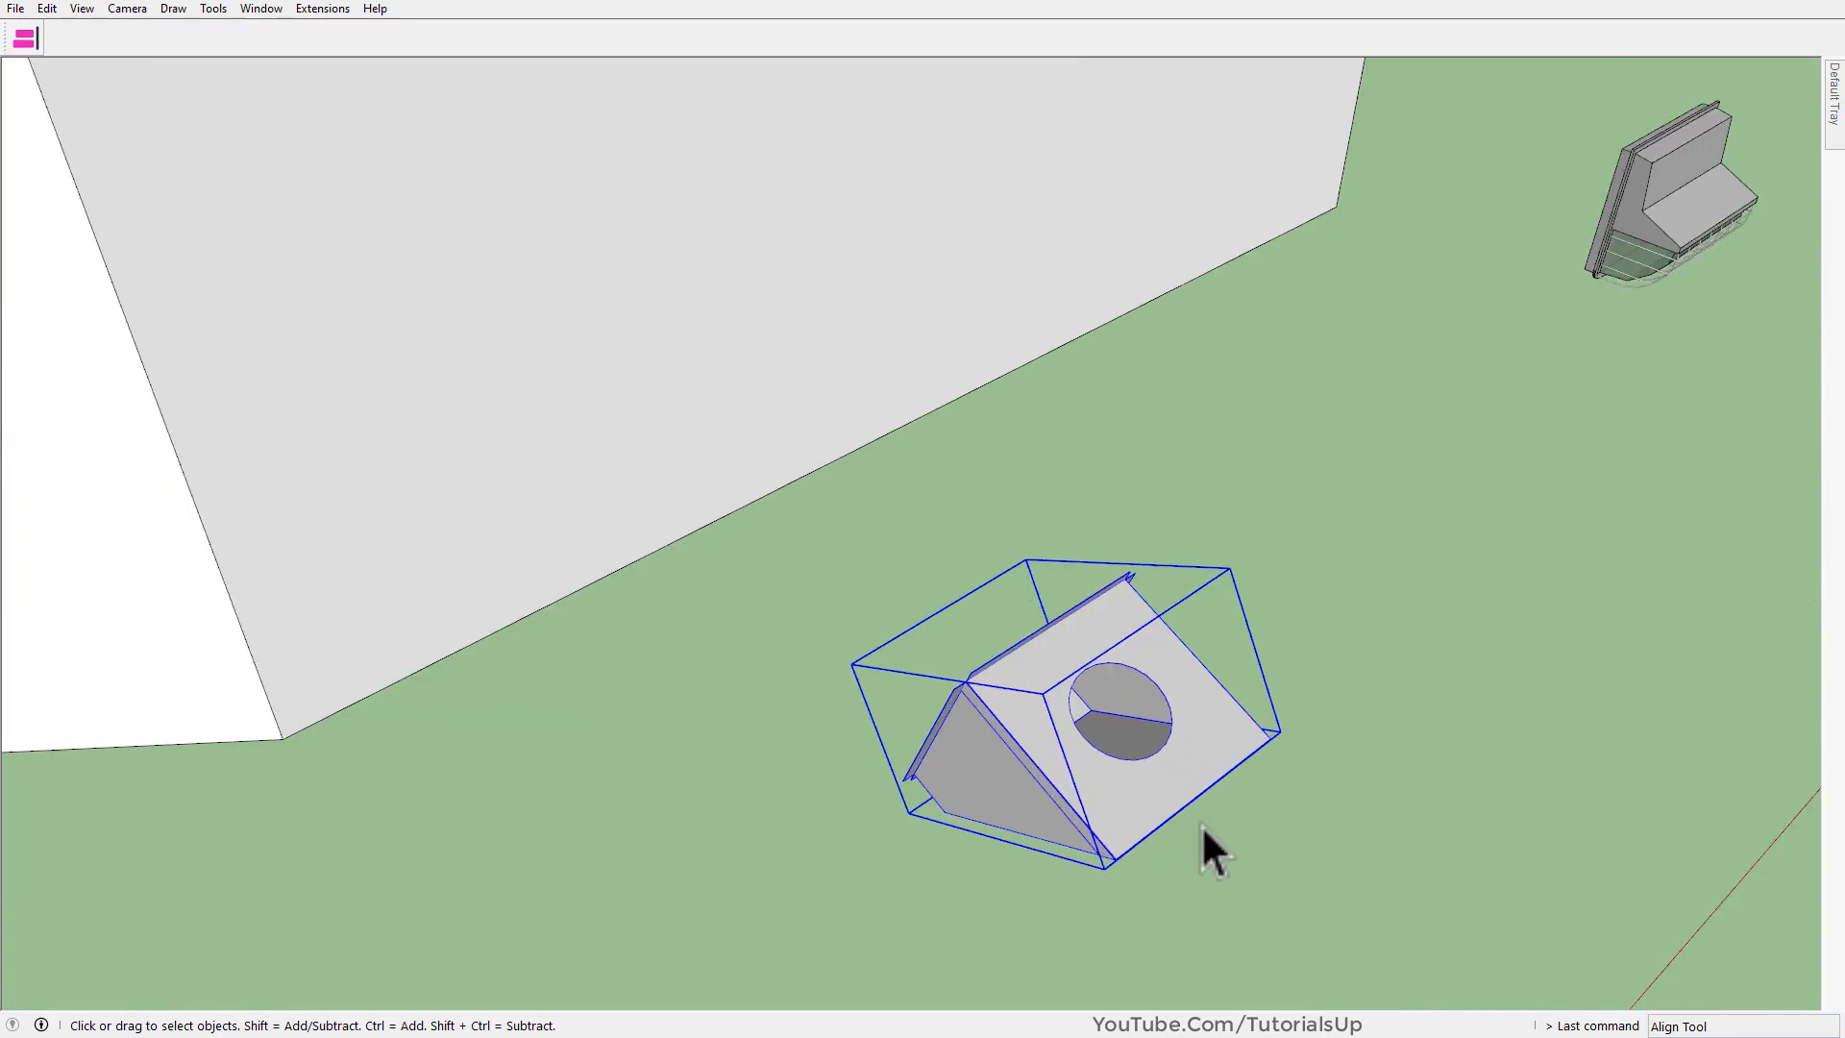
pyautogui.scroll(3, 1025, 758)
pyautogui.scroll(-5, 1002, 563)
pyautogui.moveTo(1001, 563); pyautogui.dragTo(1097, 624, button='middle')
pyautogui.scroll(-1, 1033, 492)
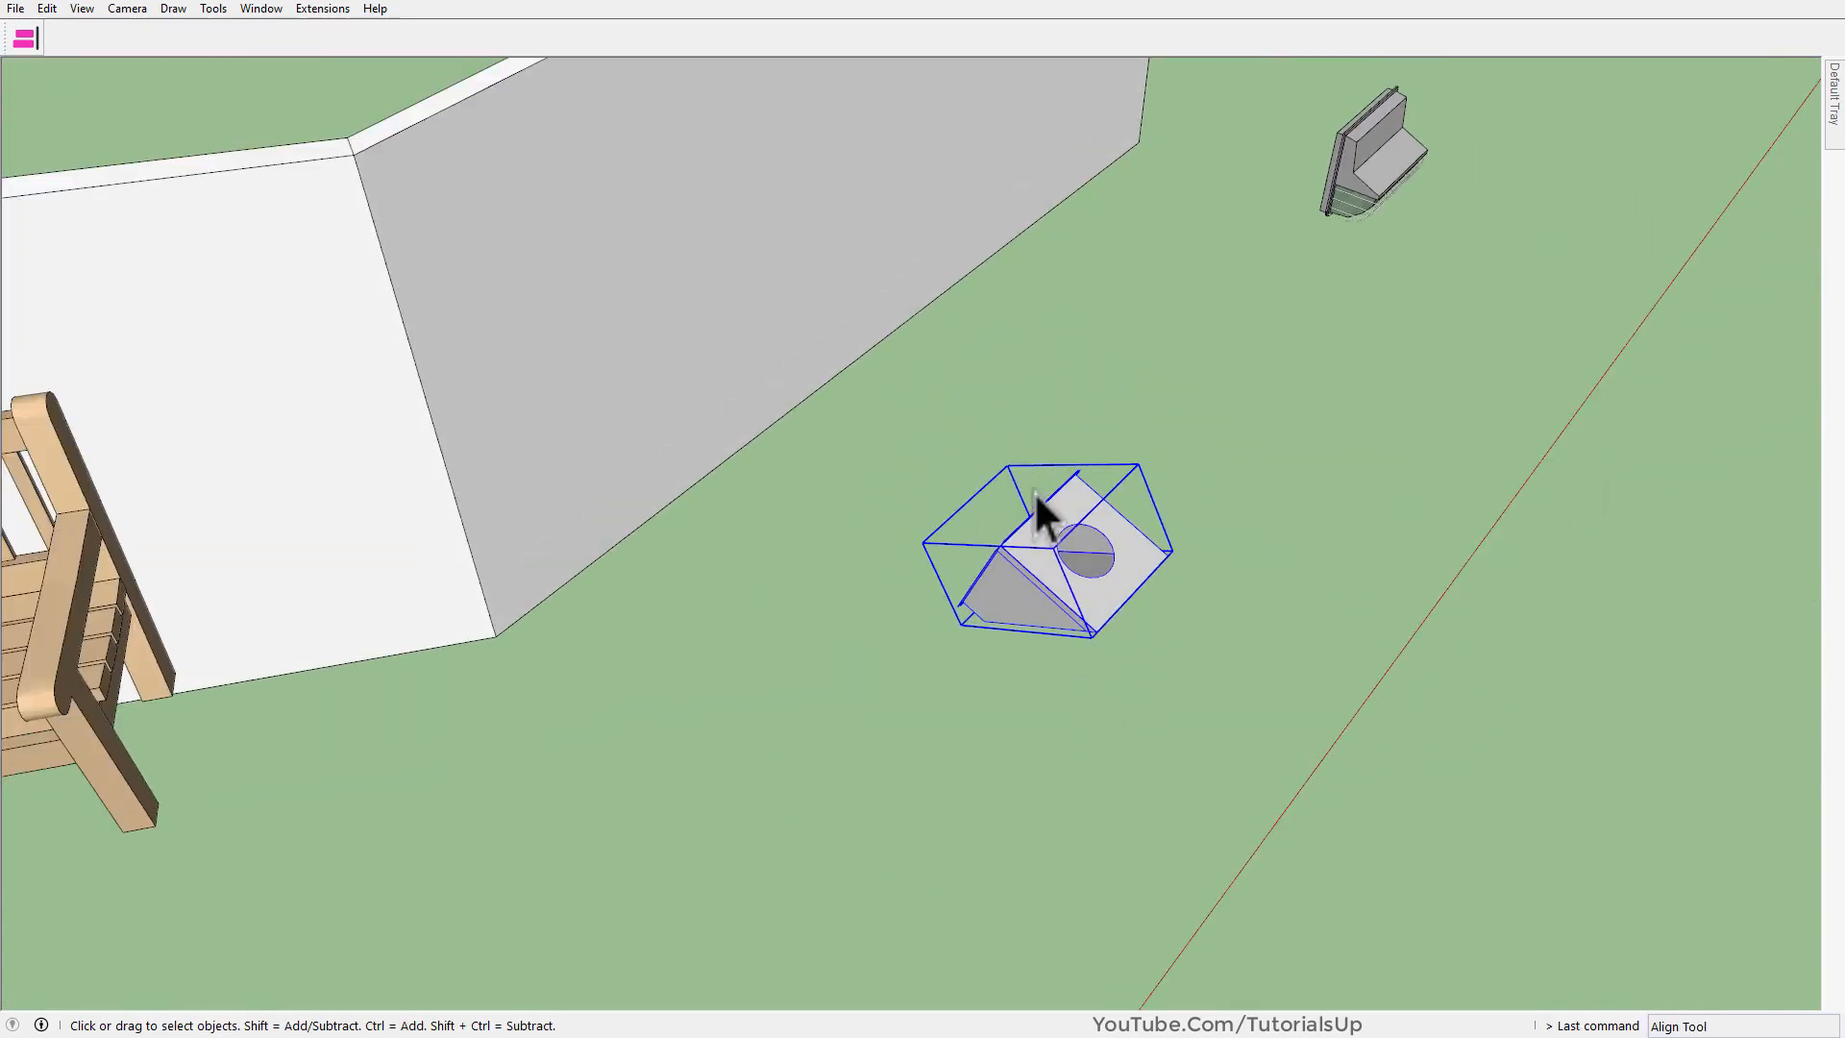
pyautogui.scroll(1, 1034, 492)
pyautogui.click(38, 45)
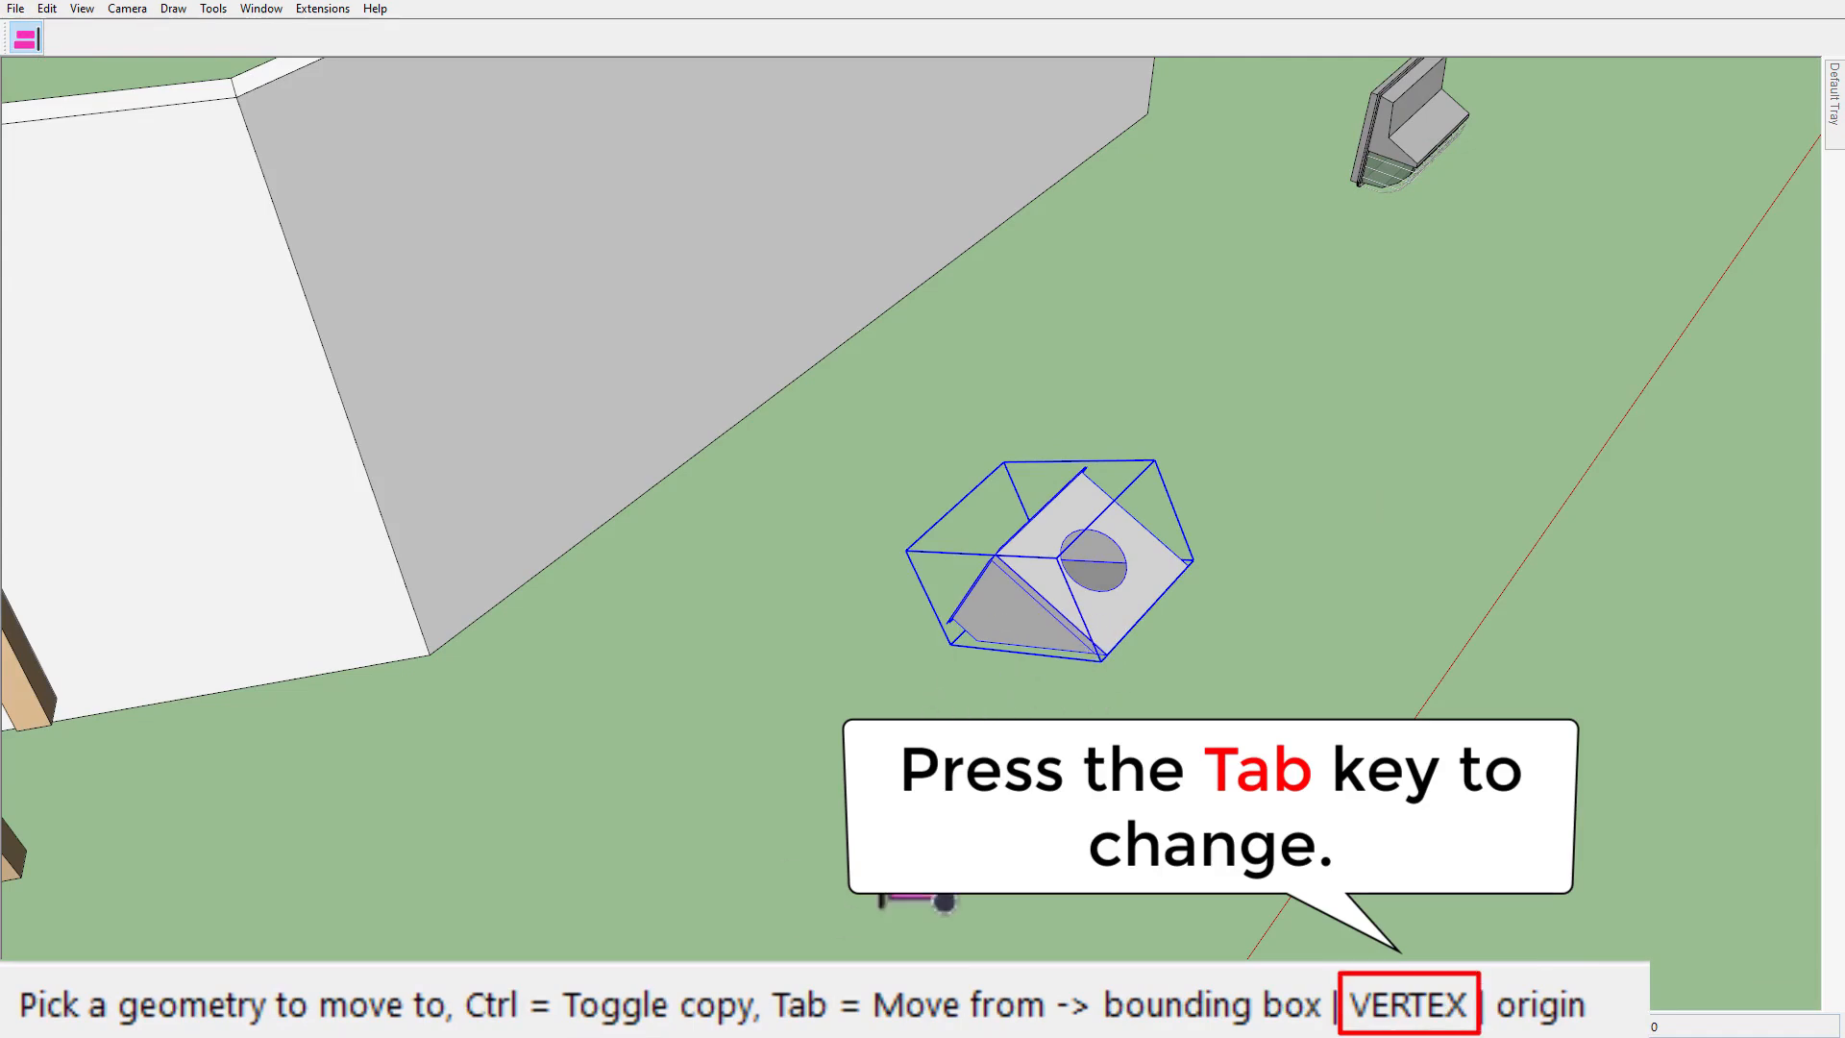
pyautogui.scroll(-4, 881, 845)
pyautogui.scroll(3, 805, 588)
pyautogui.moveTo(805, 587); pyautogui.dragTo(754, 488, button='middle')
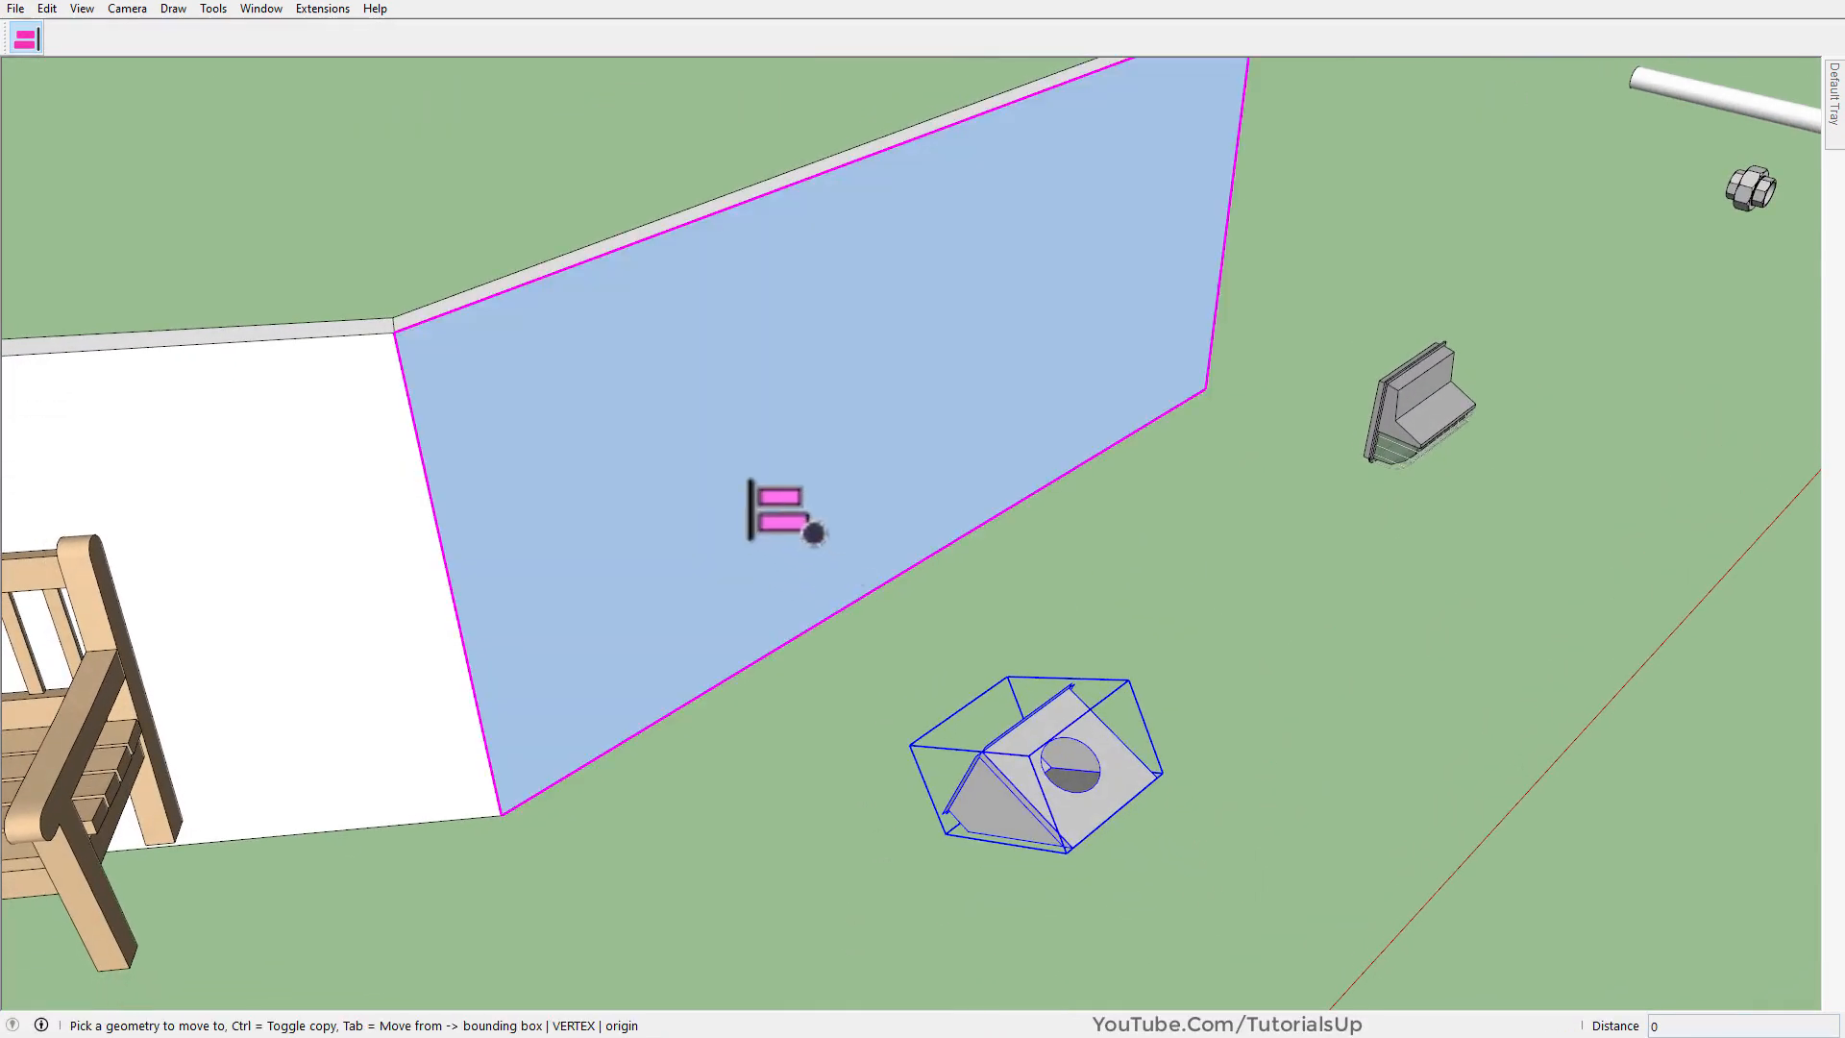
pyautogui.click(810, 502)
# Examine how the box with the round hole meets the right wall section's face.
pyautogui.scroll(3, 704, 510)
pyautogui.moveTo(762, 556); pyautogui.dragTo(27, 461, button='middle')
pyautogui.scroll(5, 980, 461)
pyautogui.press('space')
pyautogui.moveTo(1166, 648); pyautogui.dragTo(692, 499, button='middle')
pyautogui.scroll(3, 822, 373)
pyautogui.scroll(-8, 818, 523)
pyautogui.moveTo(820, 547); pyautogui.dragTo(920, 643, button='middle')
# Try to align the wire-basket fixture to the right wall section's face in vertex mode, and undo the alignment.
pyautogui.scroll(6, 1330, 630)
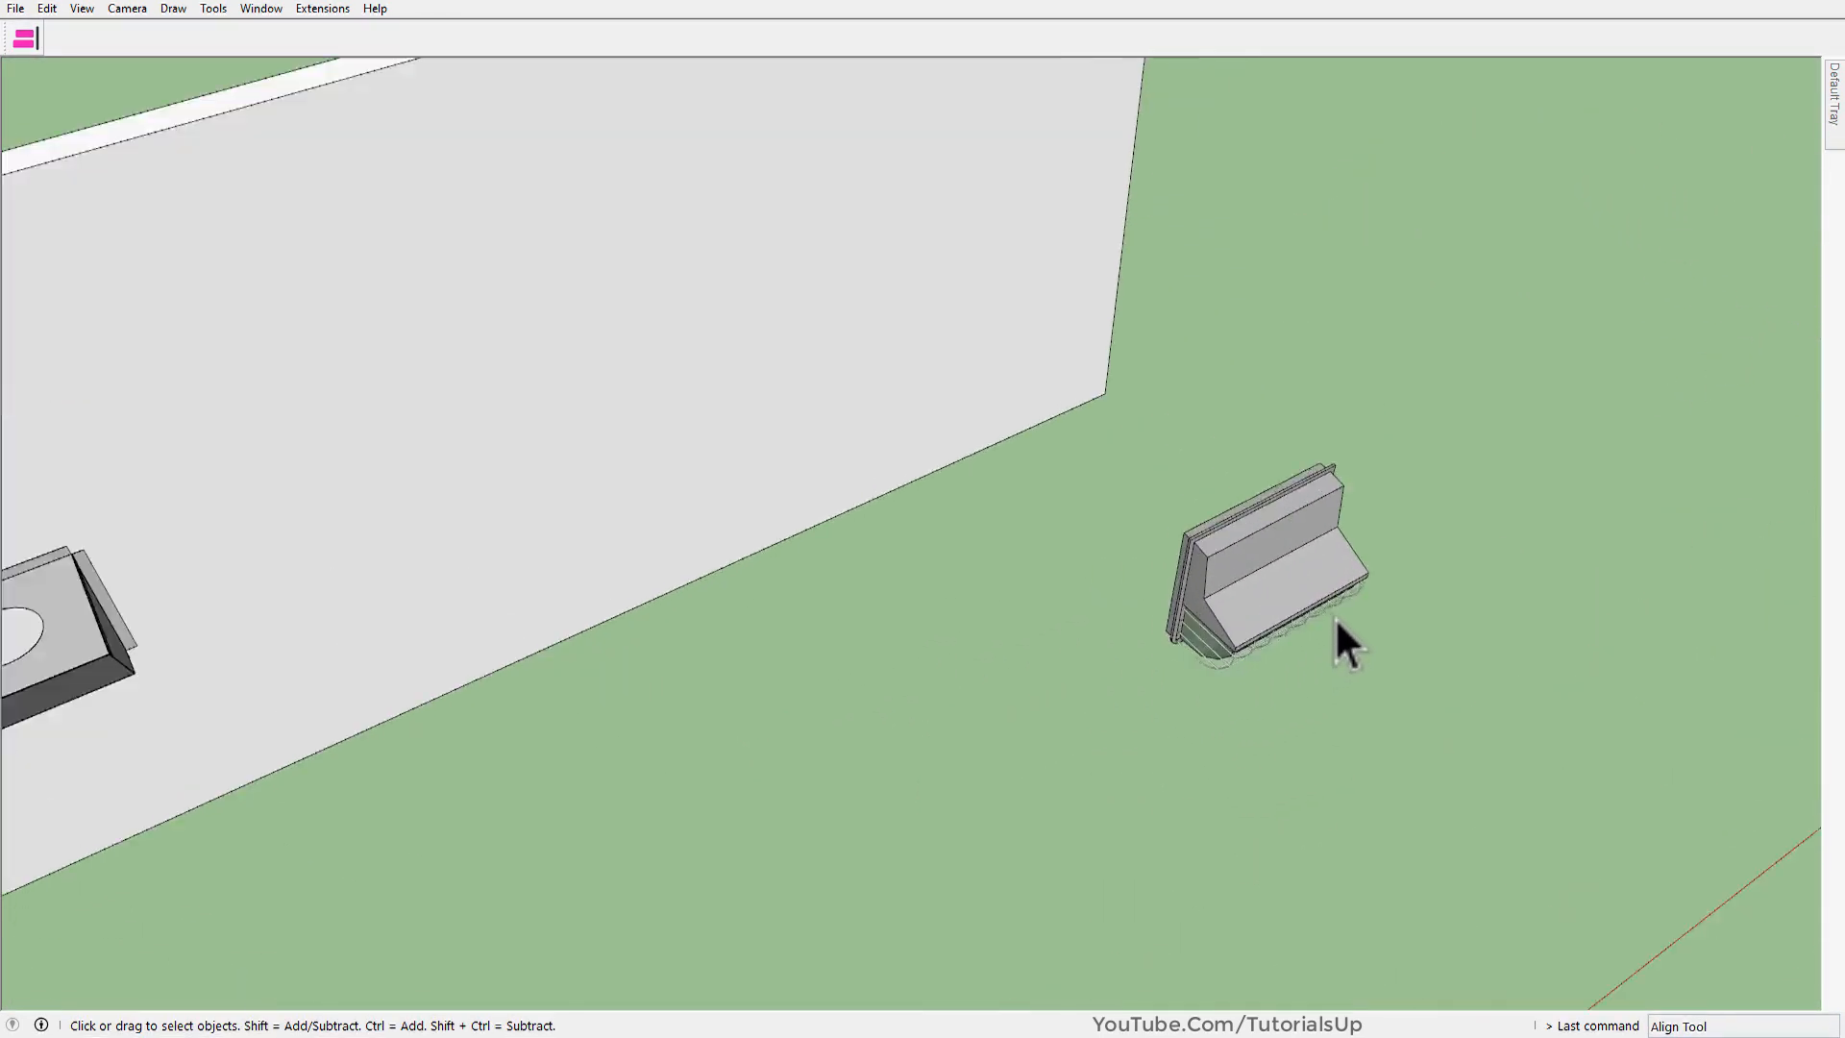
pyautogui.moveTo(1092, 527); pyautogui.dragTo(1229, 546, button='middle')
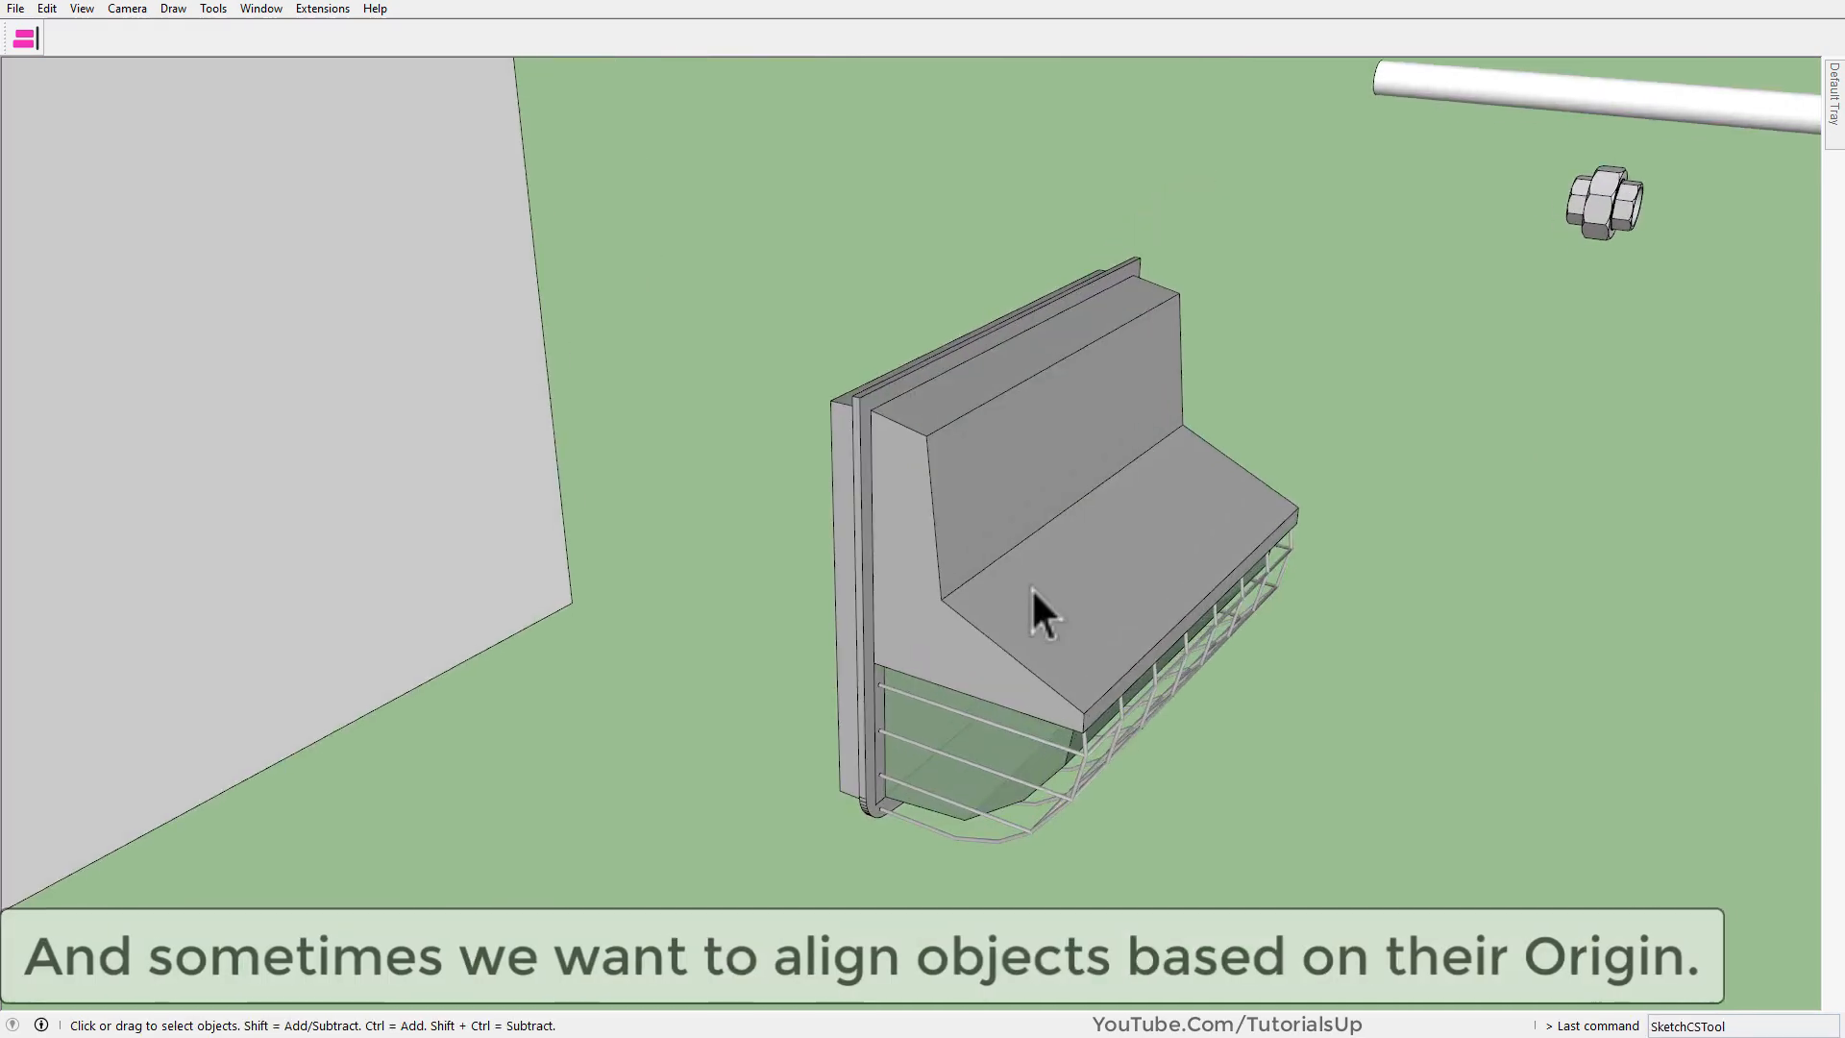
pyautogui.click(1033, 588)
pyautogui.press('Escape')
pyautogui.scroll(-5, 1052, 698)
pyautogui.click(1058, 642)
pyautogui.click(24, 39)
pyautogui.scroll(-4, 576, 543)
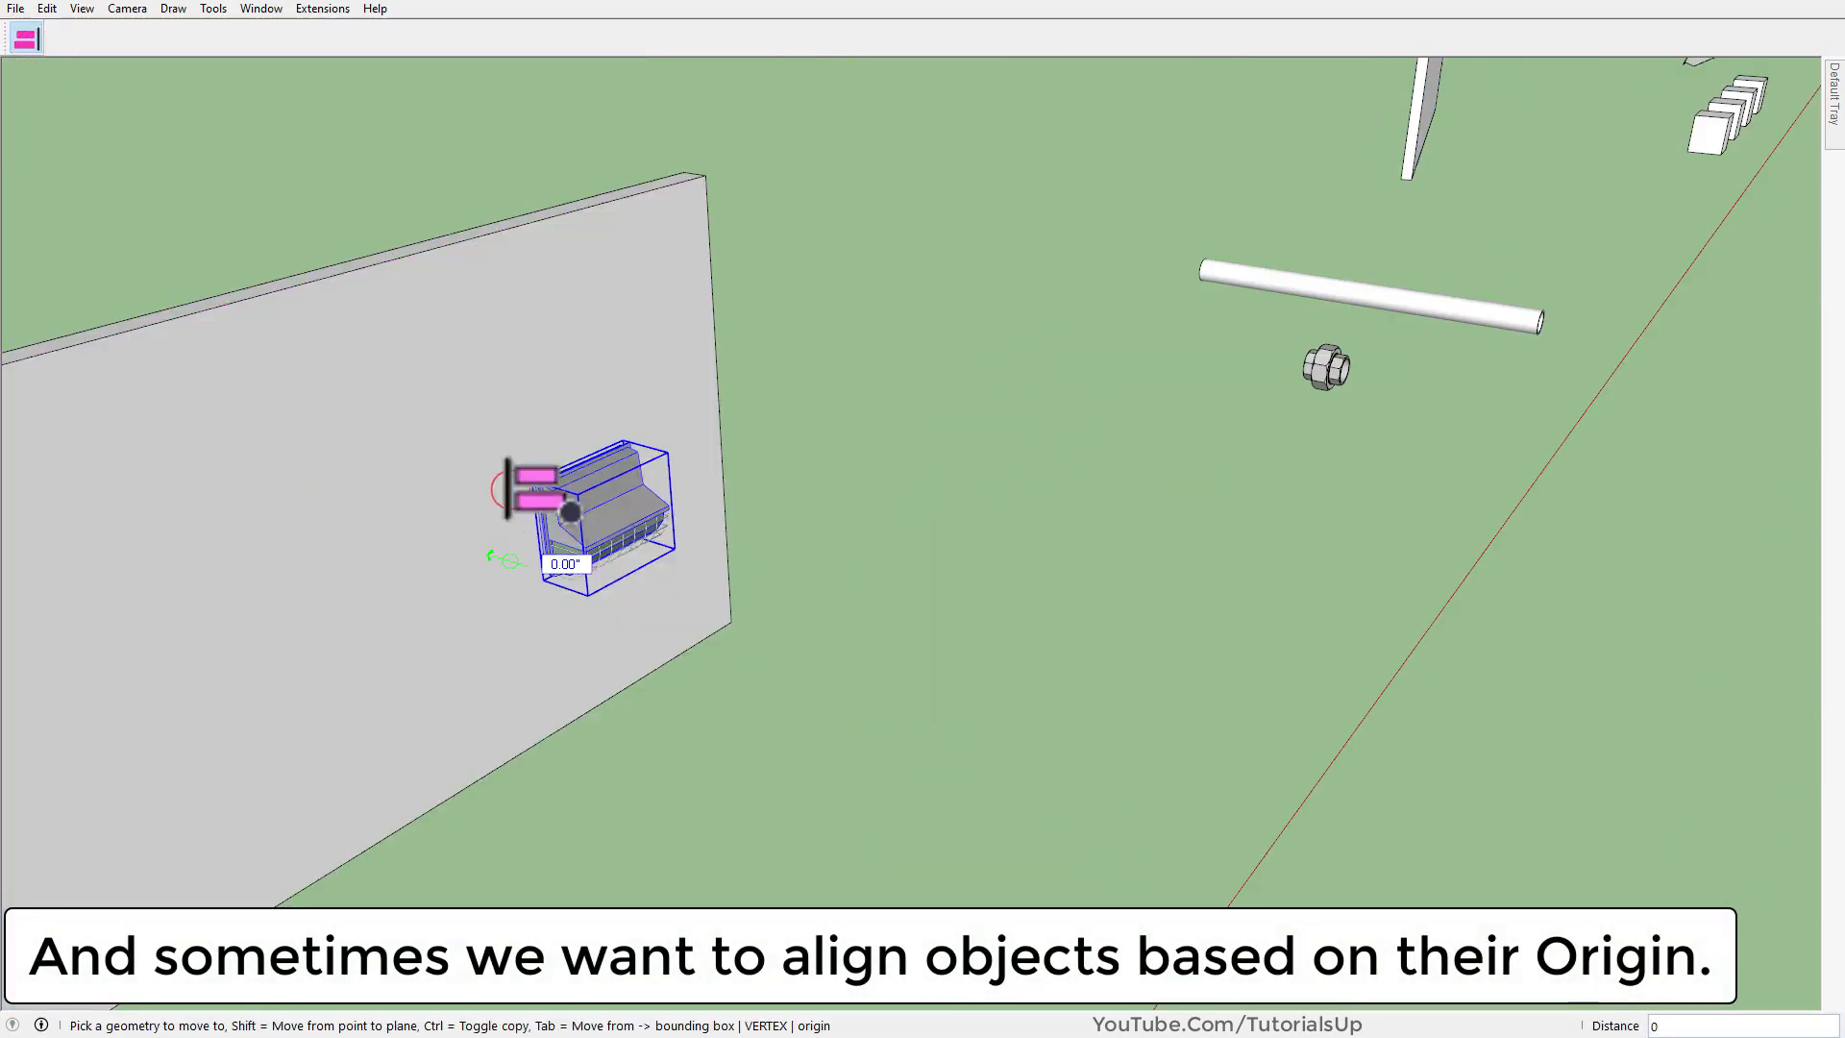
pyautogui.scroll(8, 534, 514)
pyautogui.scroll(-5, 823, 535)
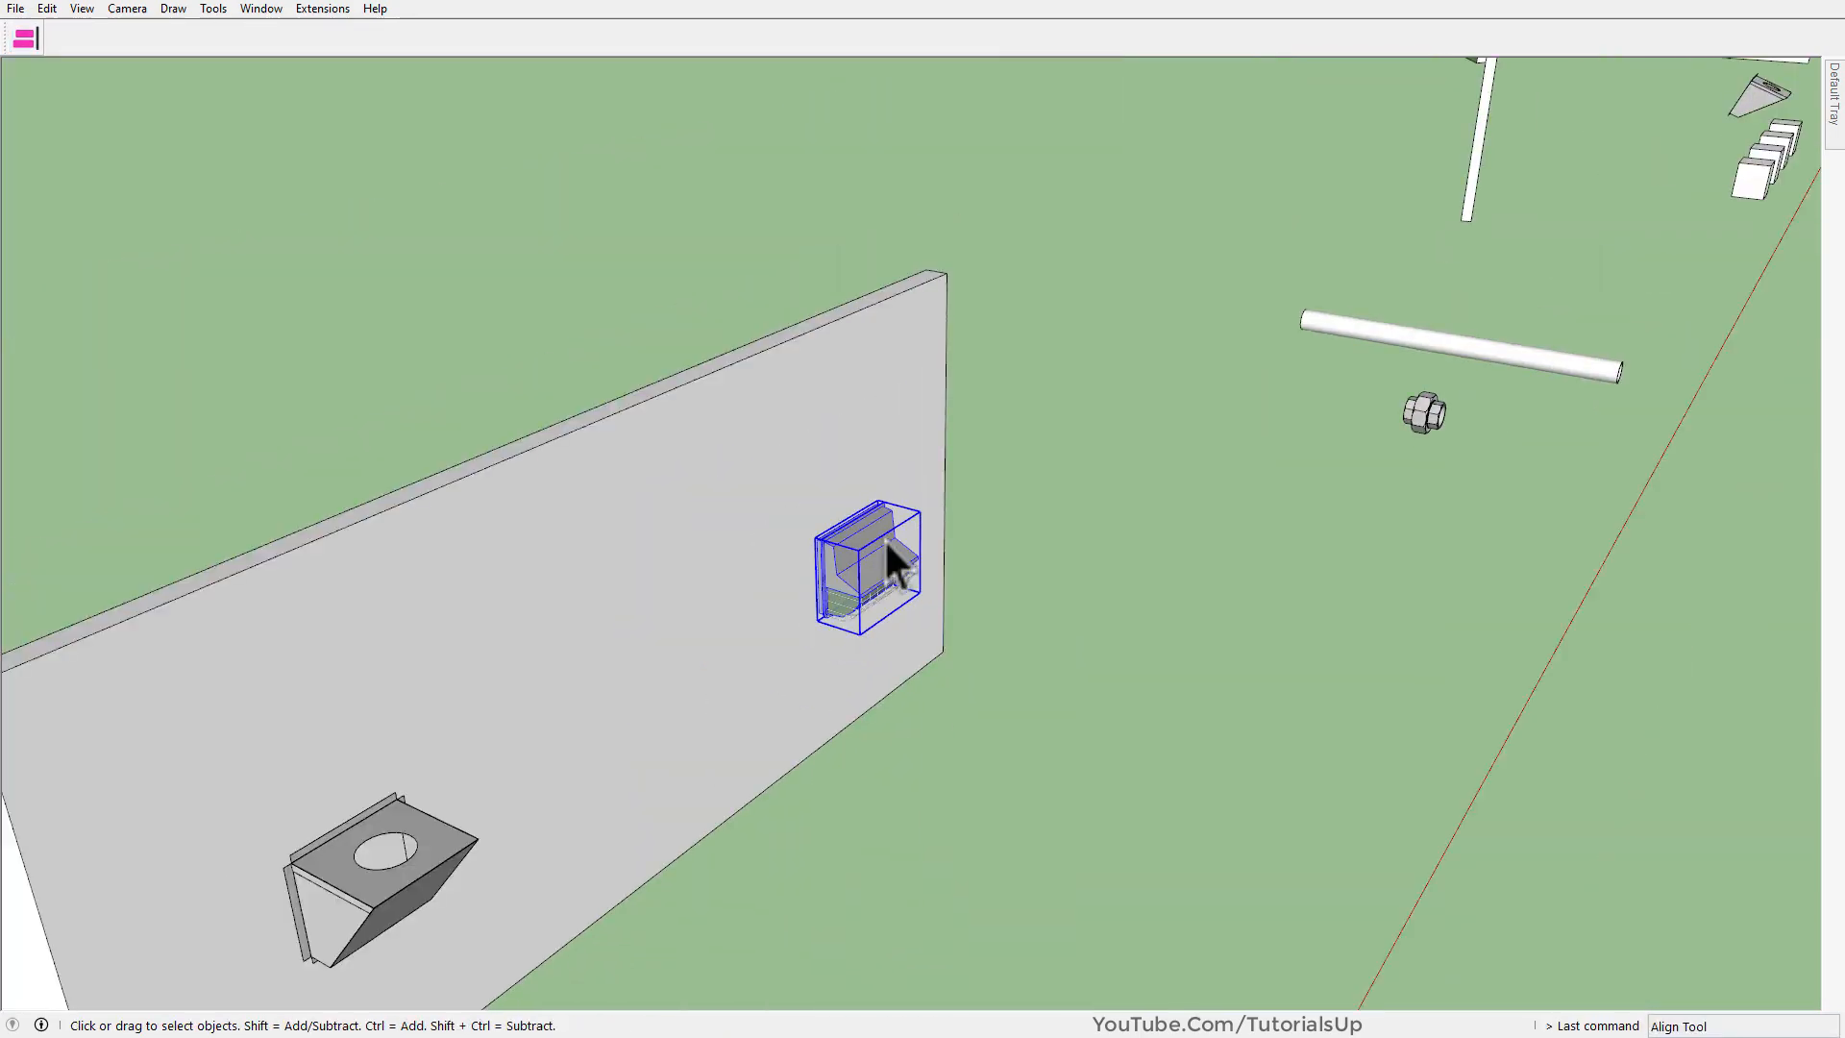
pyautogui.moveTo(886, 557); pyautogui.dragTo(1050, 502, button='middle')
pyautogui.scroll(5, 1046, 531)
# Align the wire-basket fixture to the right wall section's face using its origin as the reference, and inspect its origin corner.
pyautogui.scroll(6, 1043, 529)
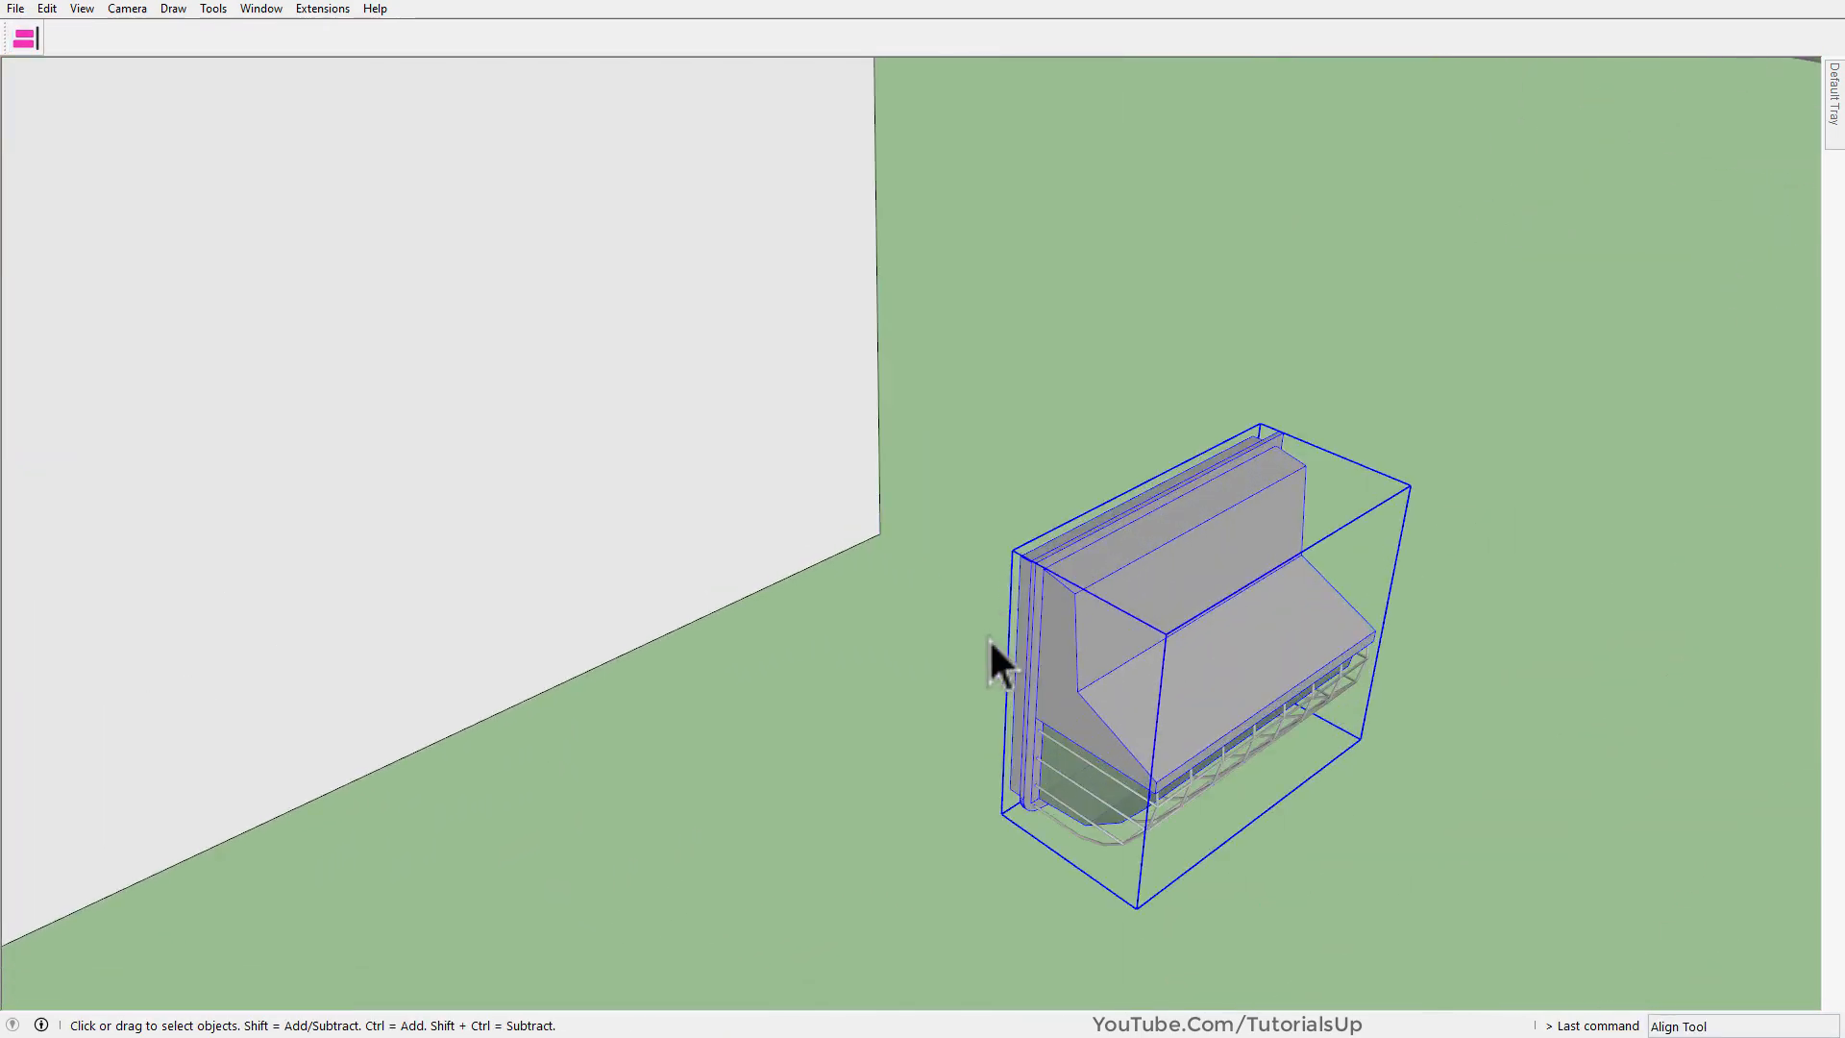
pyautogui.click(24, 38)
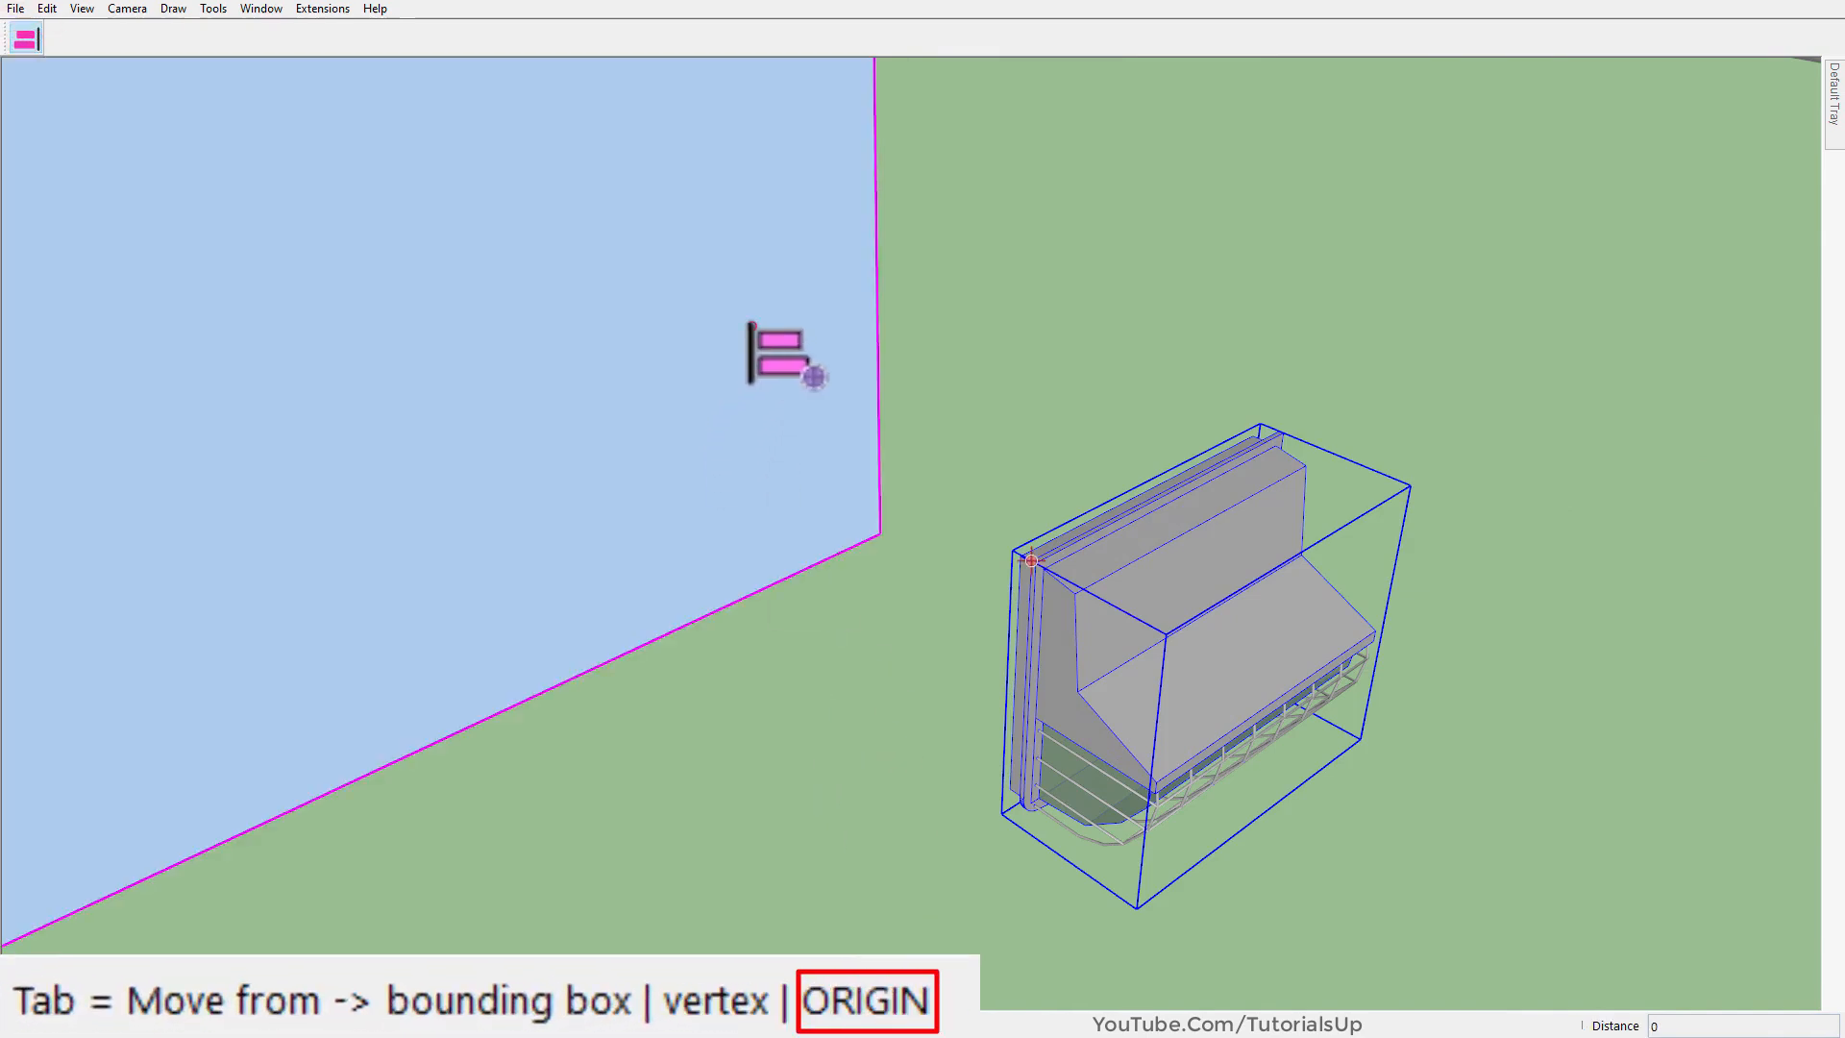
pyautogui.click(814, 376)
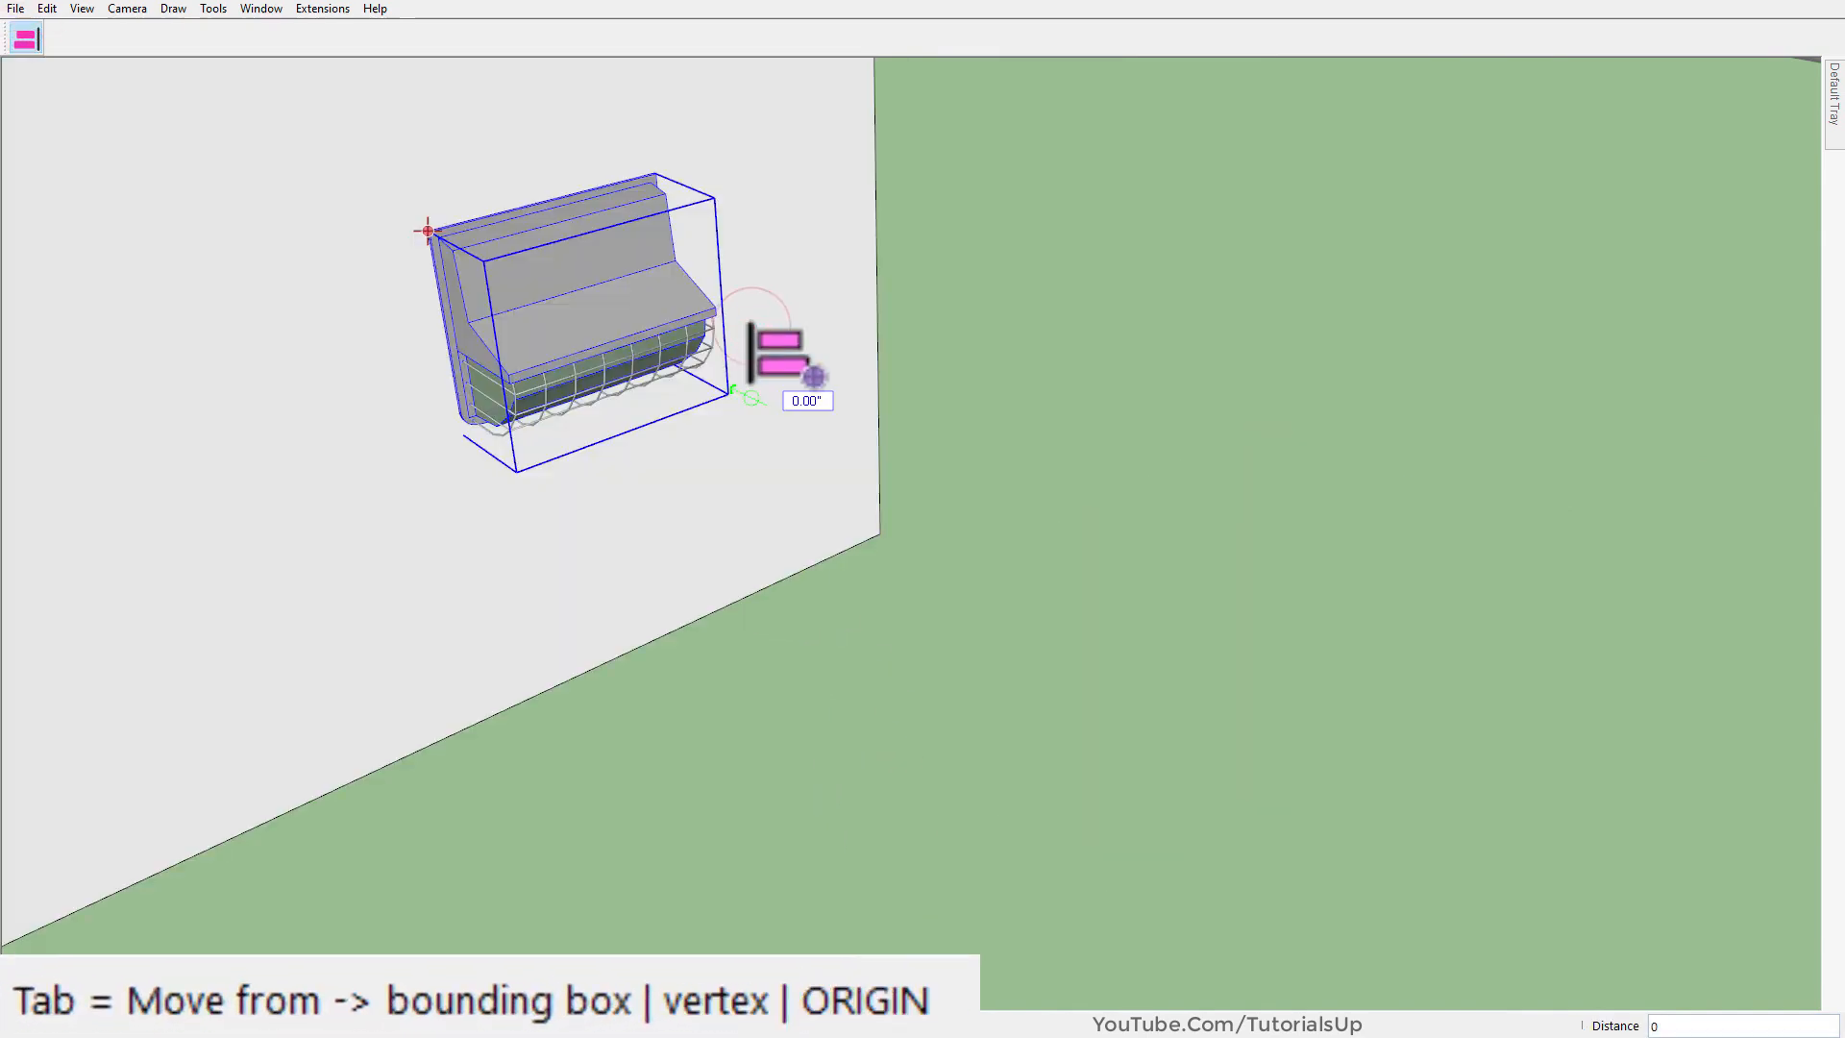
pyautogui.scroll(6, 536, 322)
pyautogui.scroll(-2, 791, 351)
pyautogui.moveTo(823, 403); pyautogui.dragTo(1137, 296, button='middle')
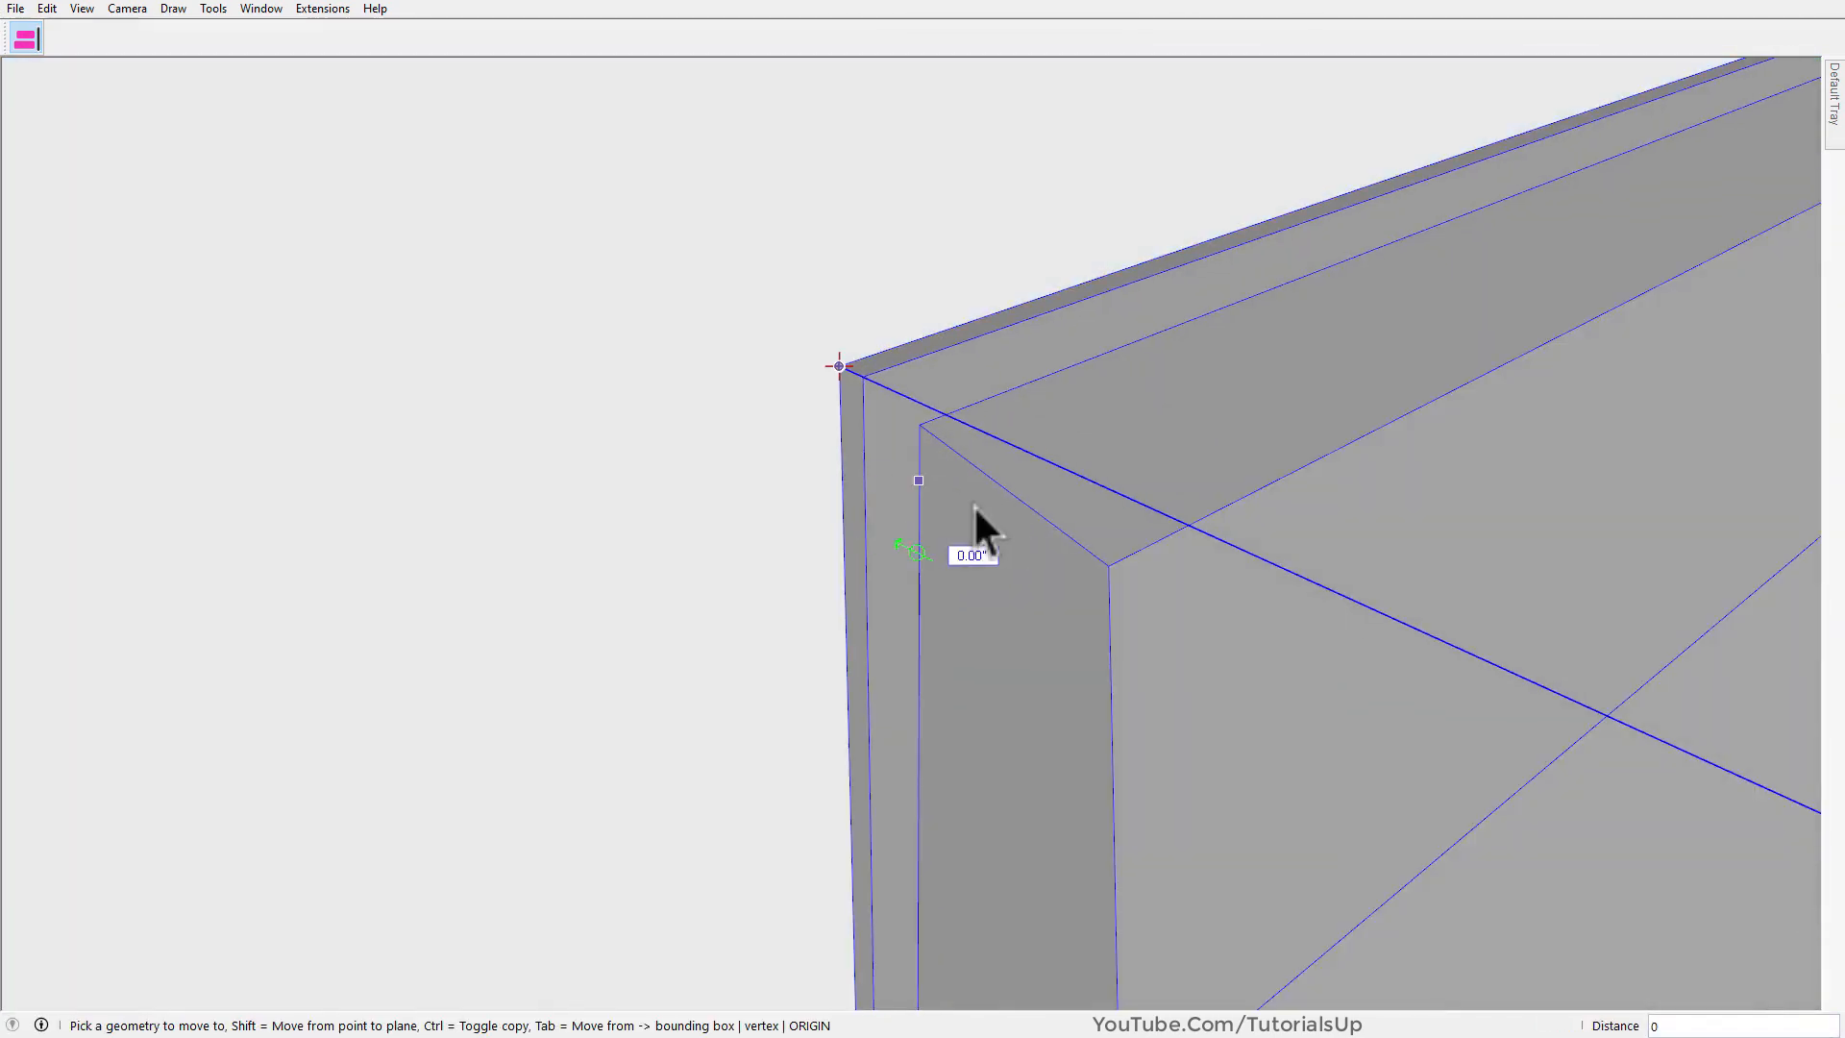
pyautogui.press('space')
pyautogui.doubleClick(1011, 505)
pyautogui.scroll(-10, 822, 380)
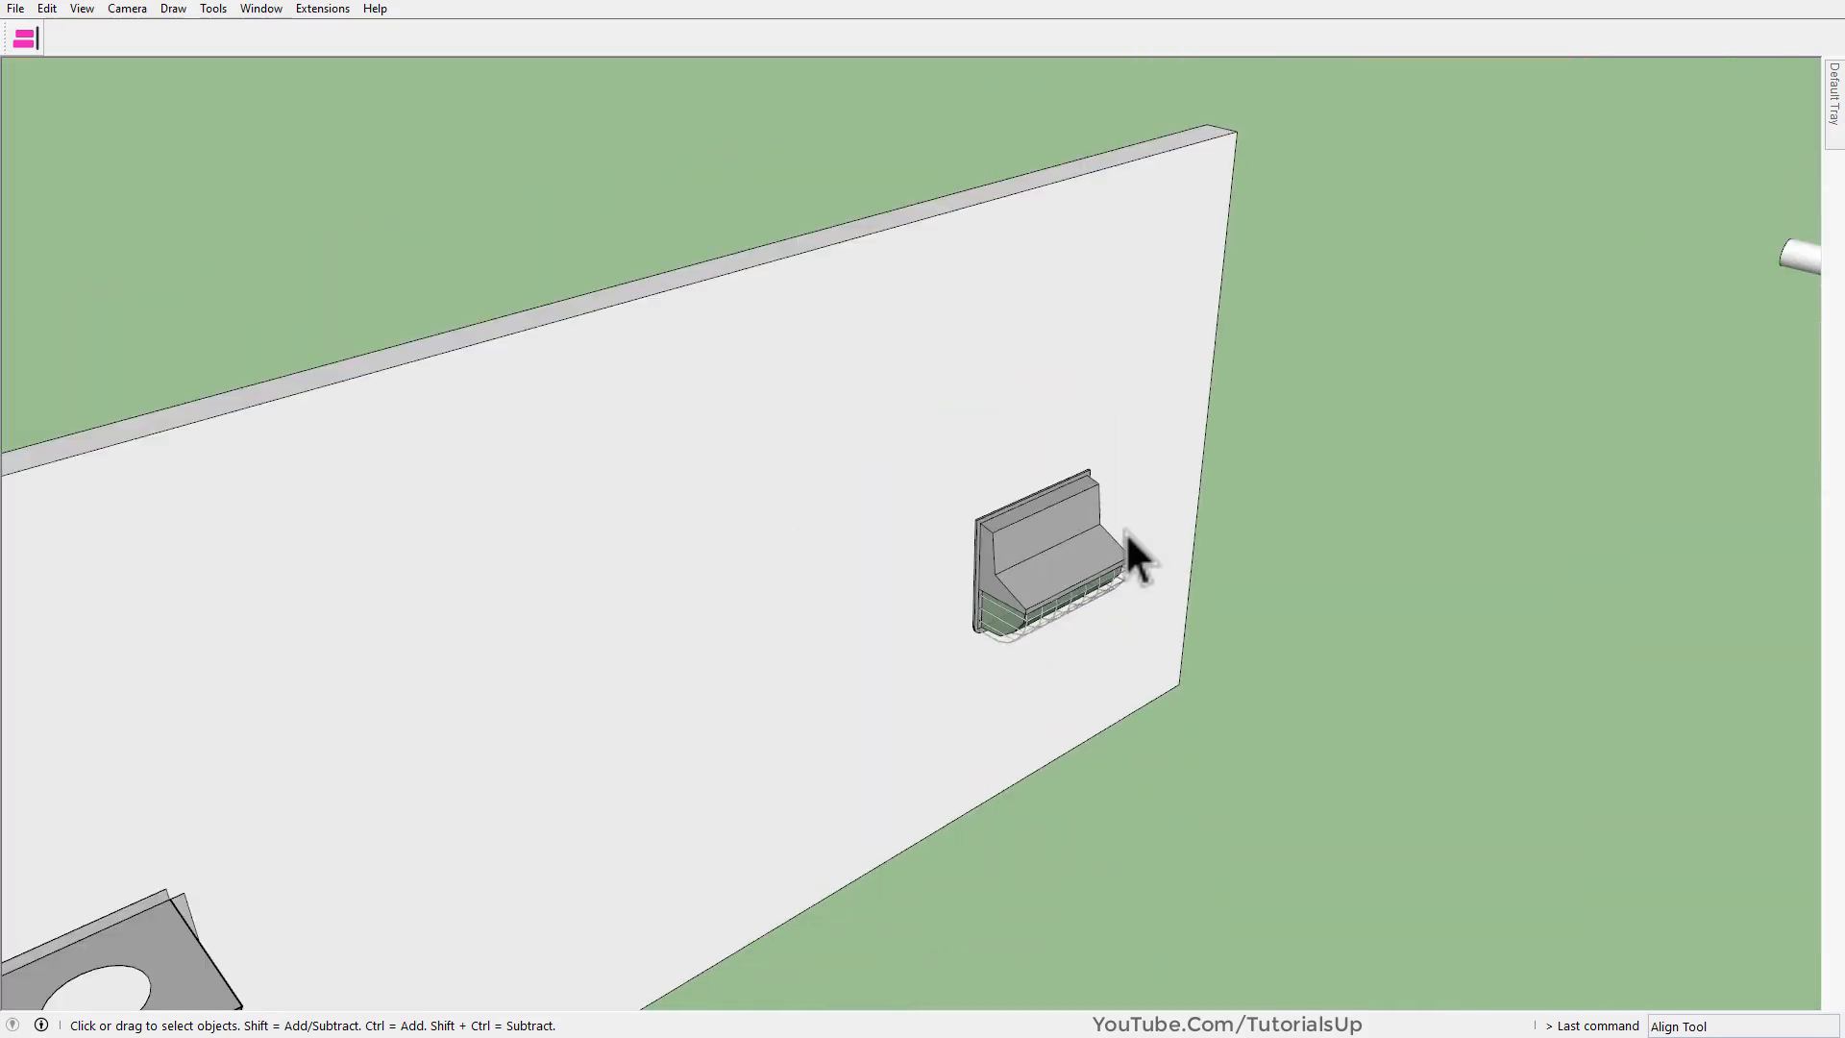
# Align the pipe fitting and the pipe on two shared planes through their origins, centring the fitting on the pipe's axis.
pyautogui.scroll(-5, 1121, 542)
pyautogui.moveTo(1122, 543); pyautogui.dragTo(956, 615, button='middle')
pyautogui.scroll(-3, 572, 528)
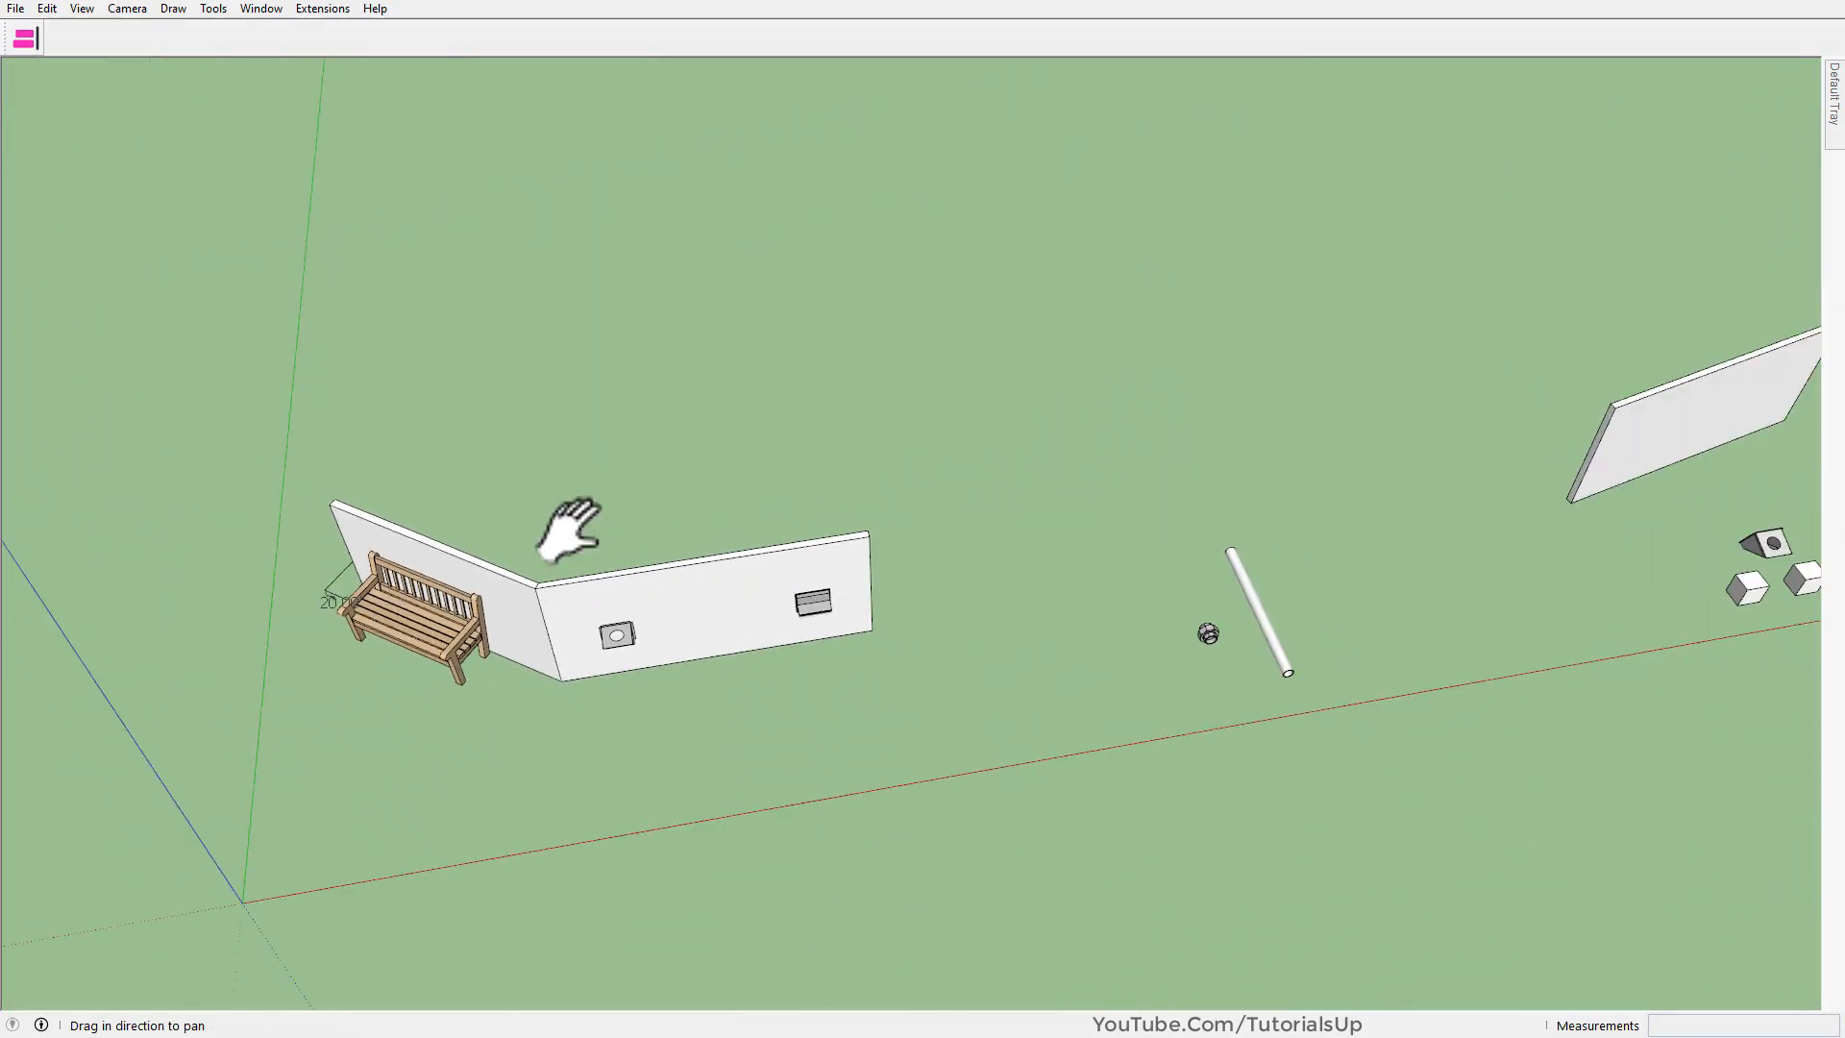
pyautogui.scroll(5, 1284, 721)
pyautogui.moveTo(1284, 720); pyautogui.dragTo(1119, 749, button='middle')
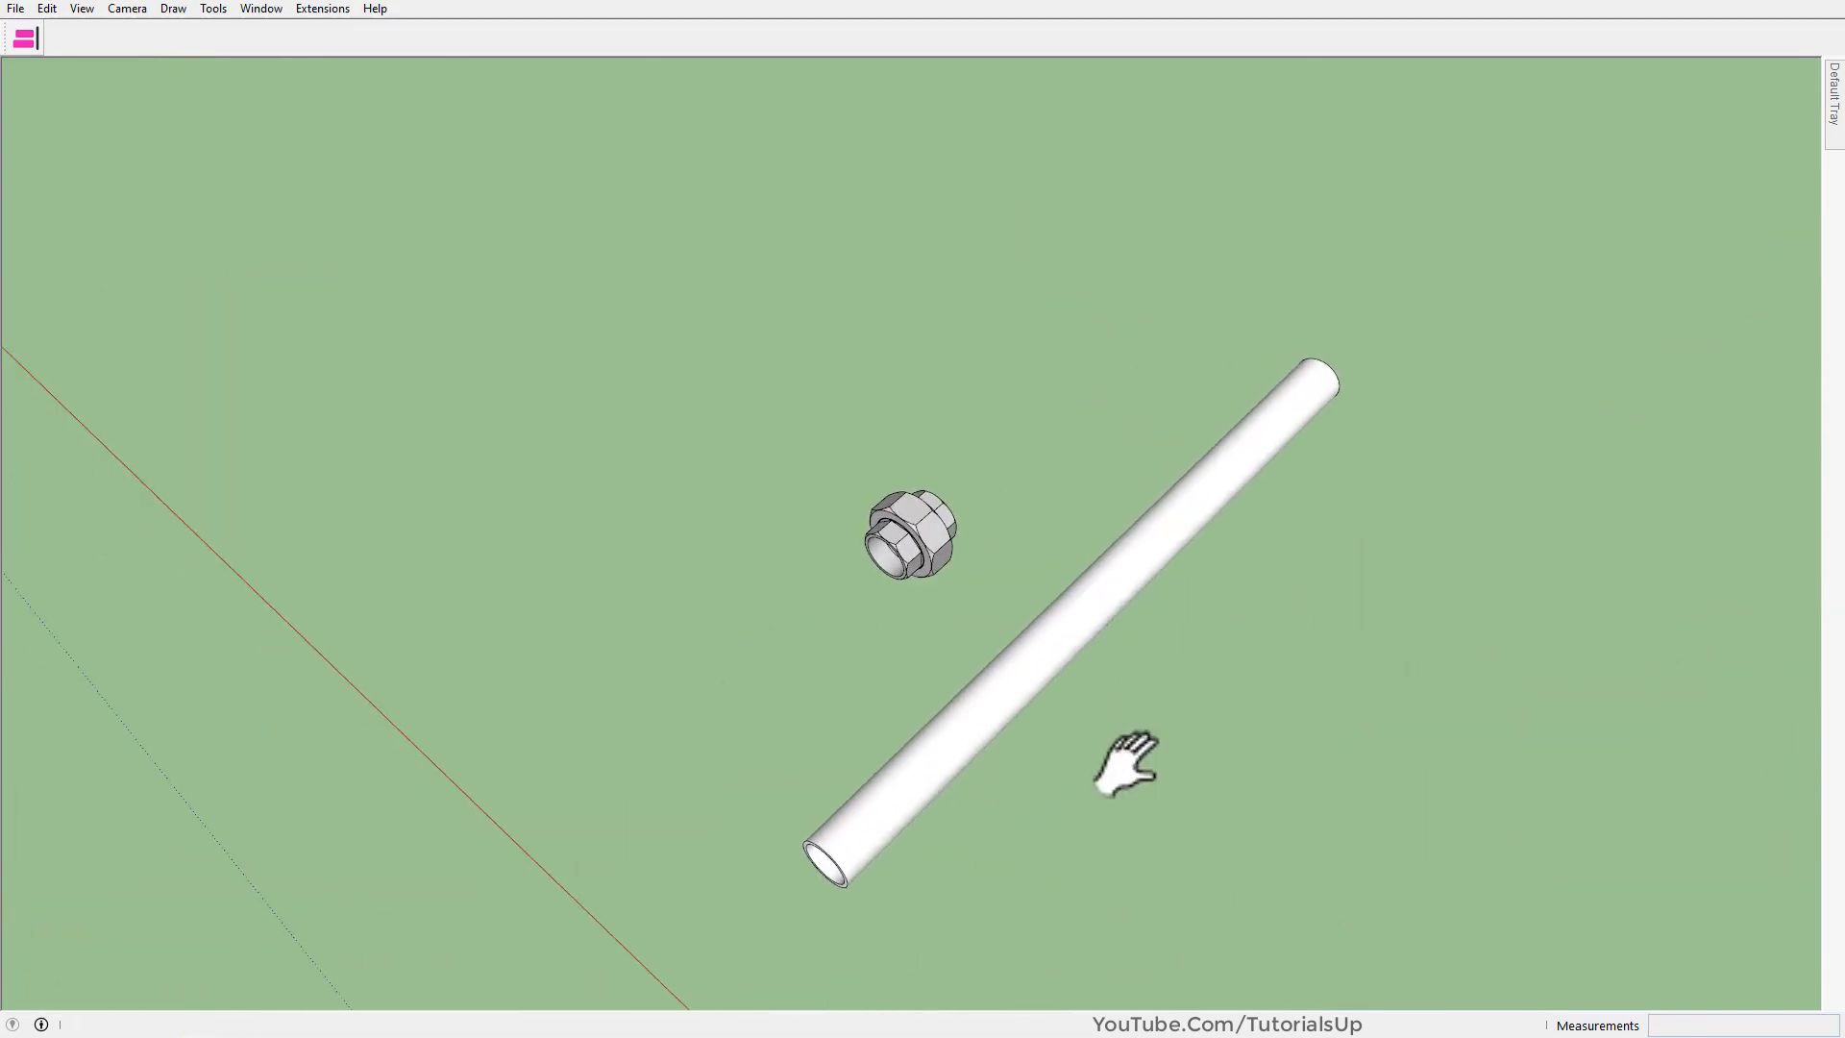
pyautogui.moveTo(809, 437); pyautogui.dragTo(809, 437)
pyautogui.moveTo(809, 437); pyautogui.dragTo(95, 163, button='middle')
pyautogui.click(24, 38)
pyautogui.moveTo(39, 67); pyautogui.dragTo(1166, 671, button='middle')
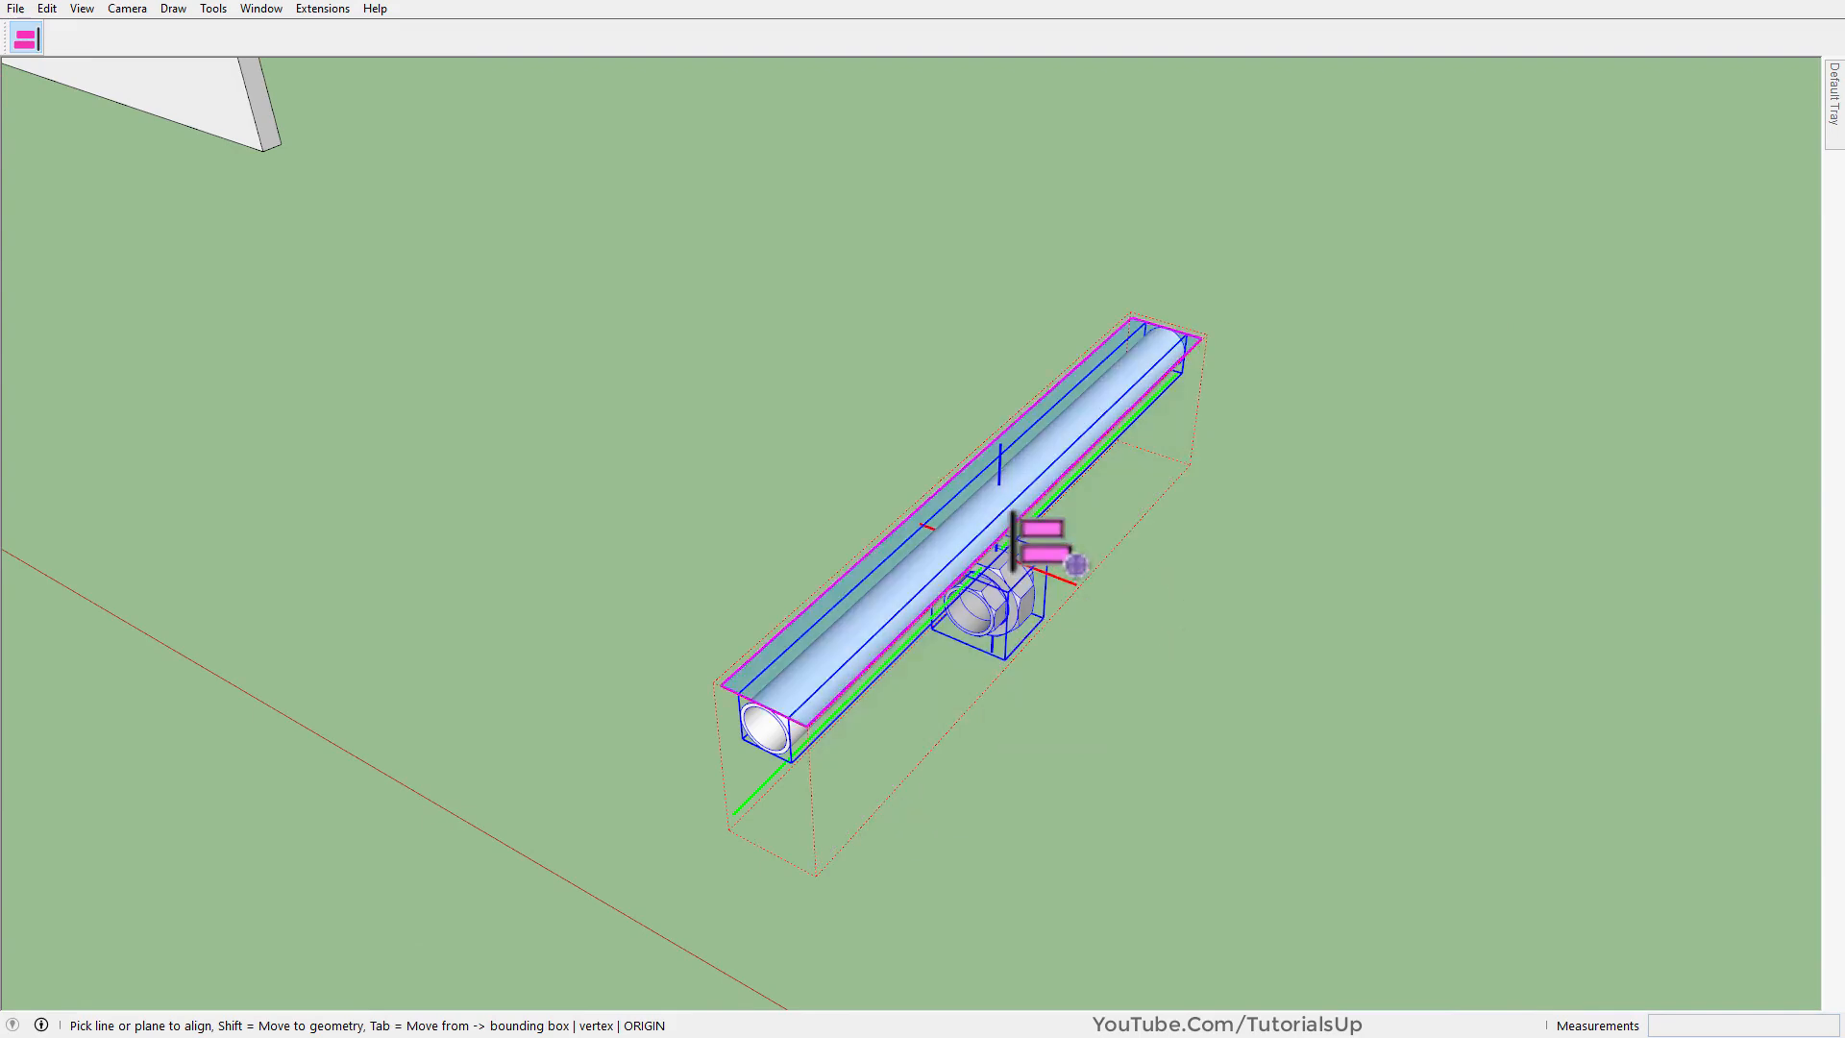
pyautogui.scroll(5, 1048, 577)
pyautogui.moveTo(1029, 644)
pyautogui.mouseDown(button='middle')
pyautogui.moveTo(1470, 299)
pyautogui.moveTo(721, 177)
pyautogui.moveTo(1004, 642)
pyautogui.mouseUp(button='middle')
pyautogui.click(1004, 642)
pyautogui.click(1140, 701)
pyautogui.scroll(6, 1023, 538)
pyautogui.moveTo(1023, 538); pyautogui.dragTo(1216, 506, button='middle')
# Align all four cubes individually to the front face of the freestanding wall using the bounding box reference.
pyautogui.scroll(-15, 886, 546)
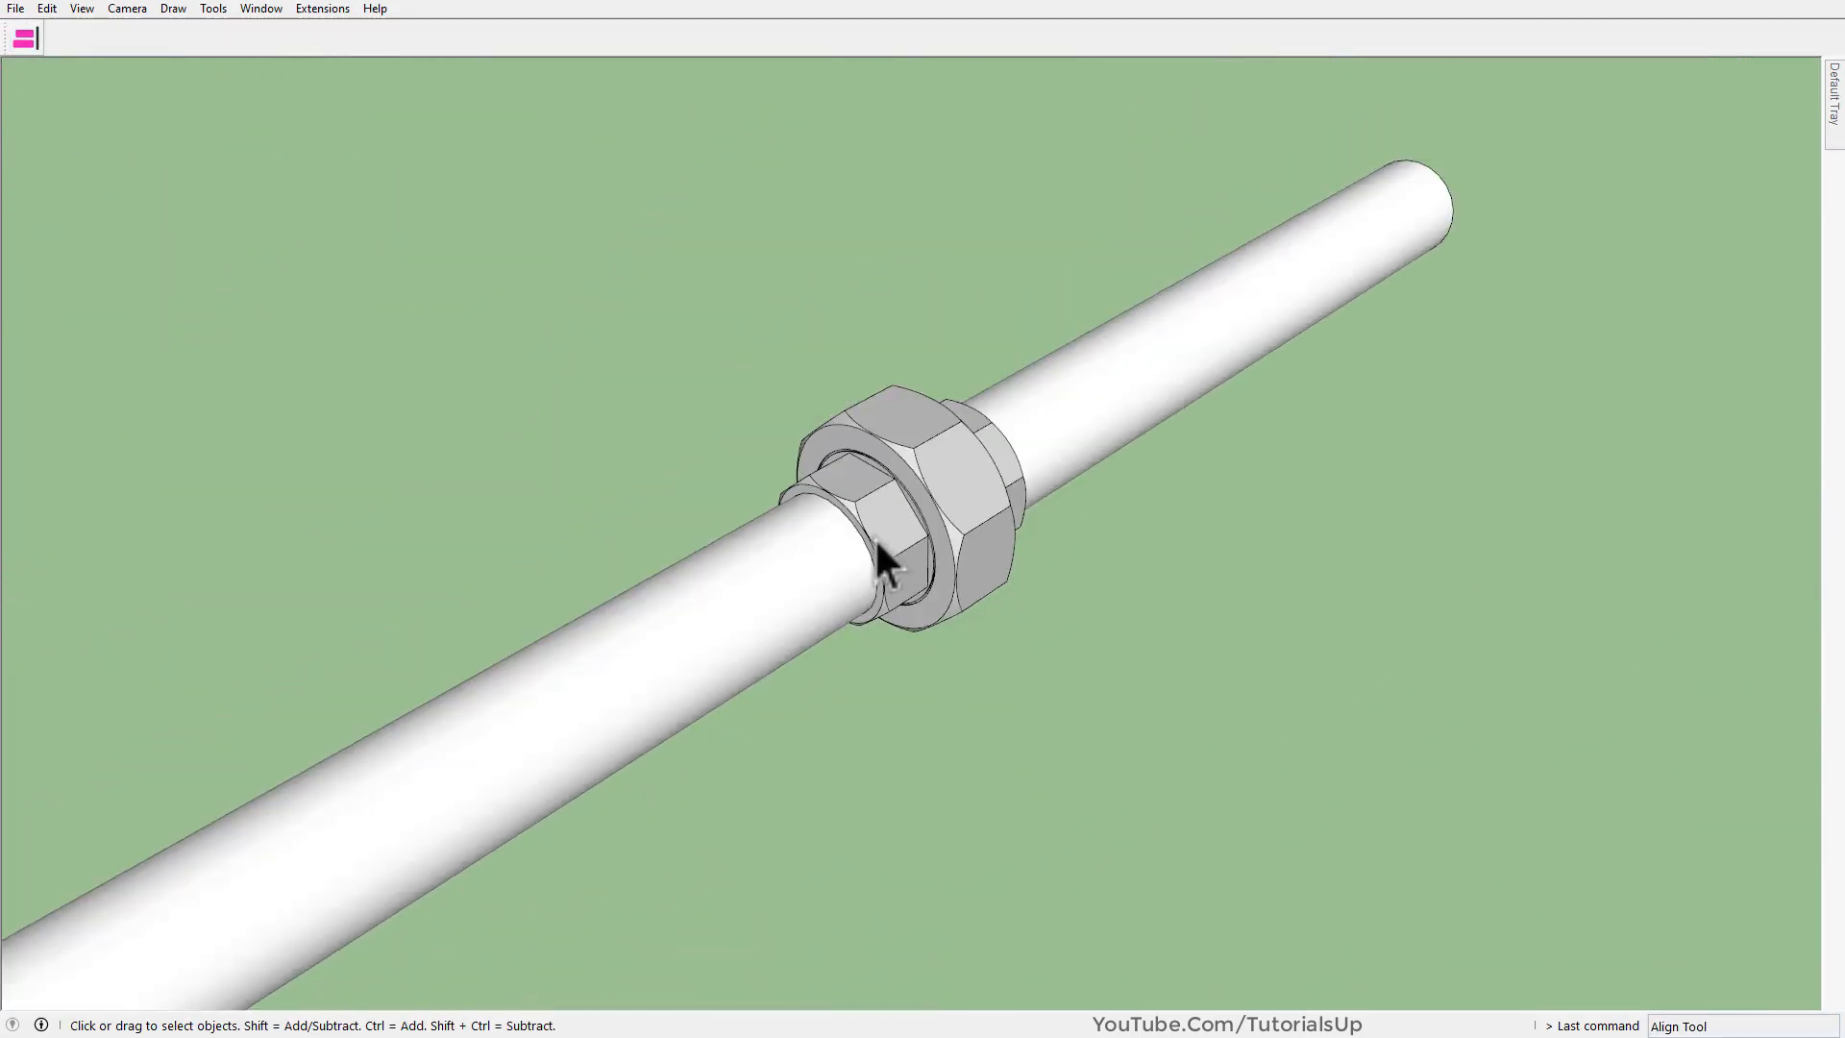
pyautogui.scroll(6, 893, 826)
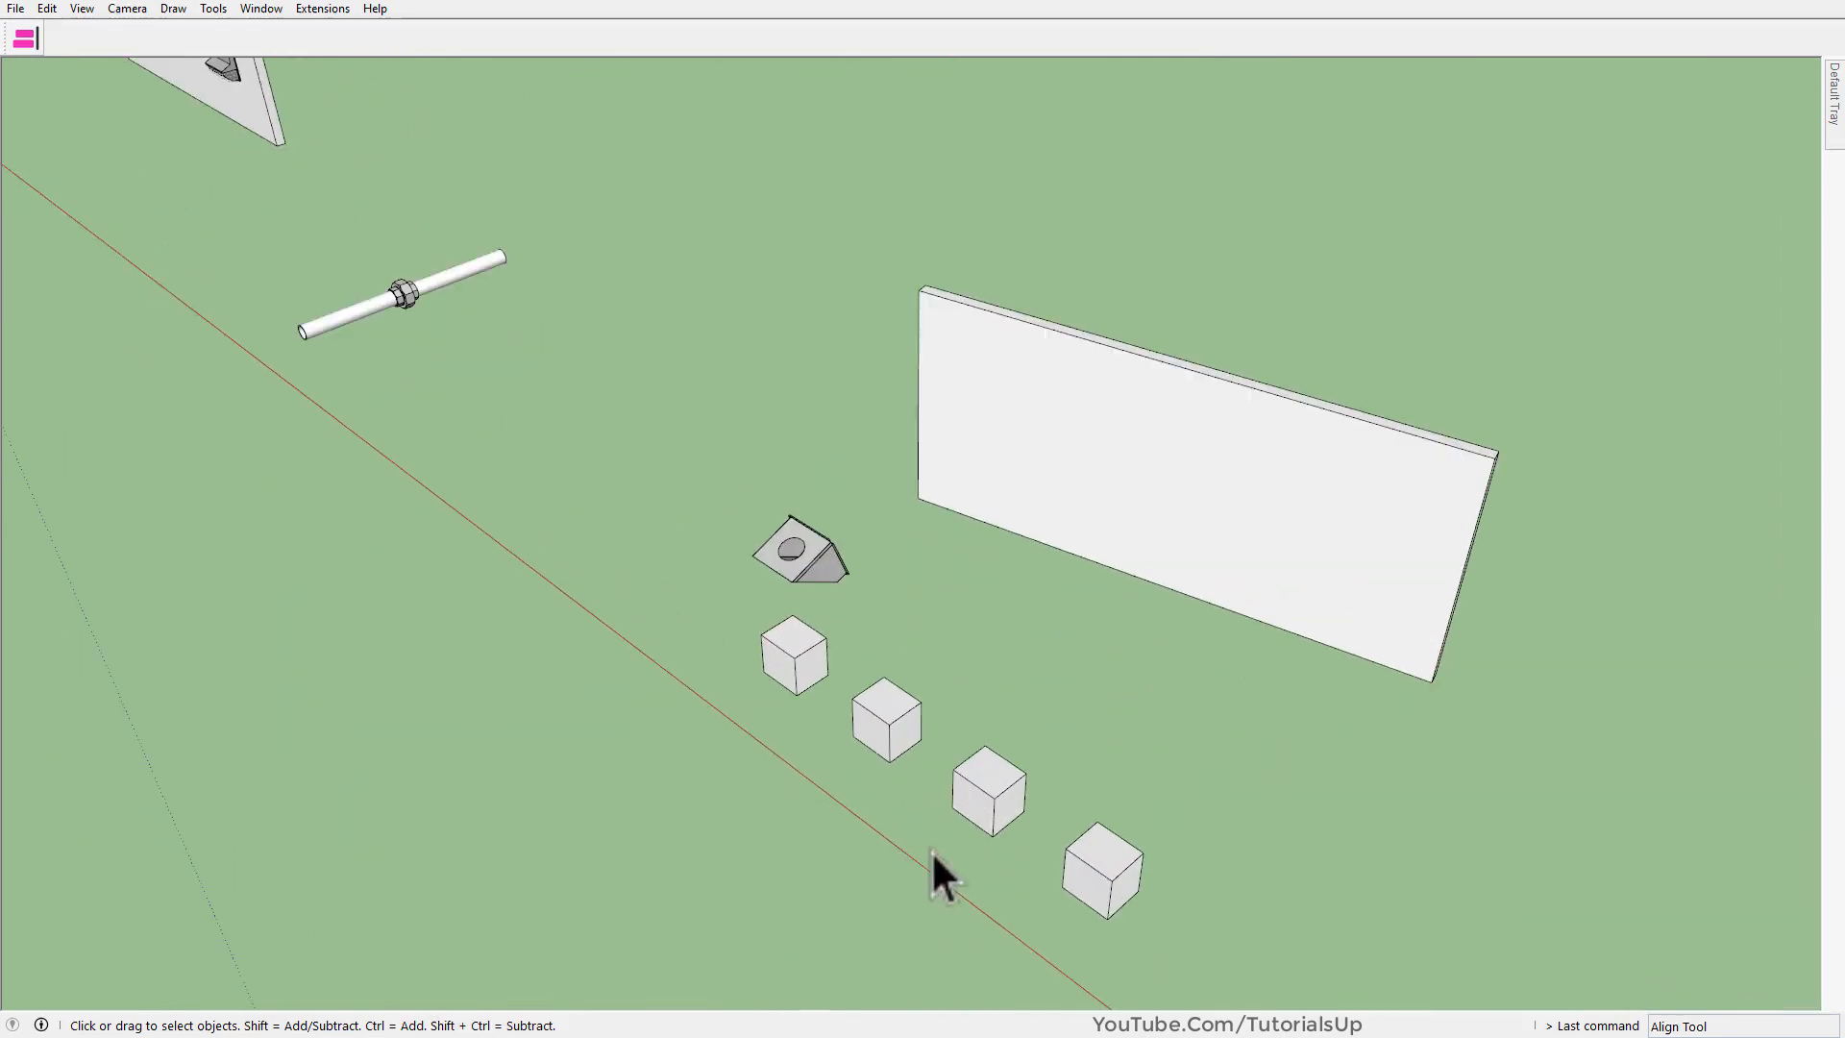
pyautogui.moveTo(967, 856); pyautogui.dragTo(923, 576, button='middle')
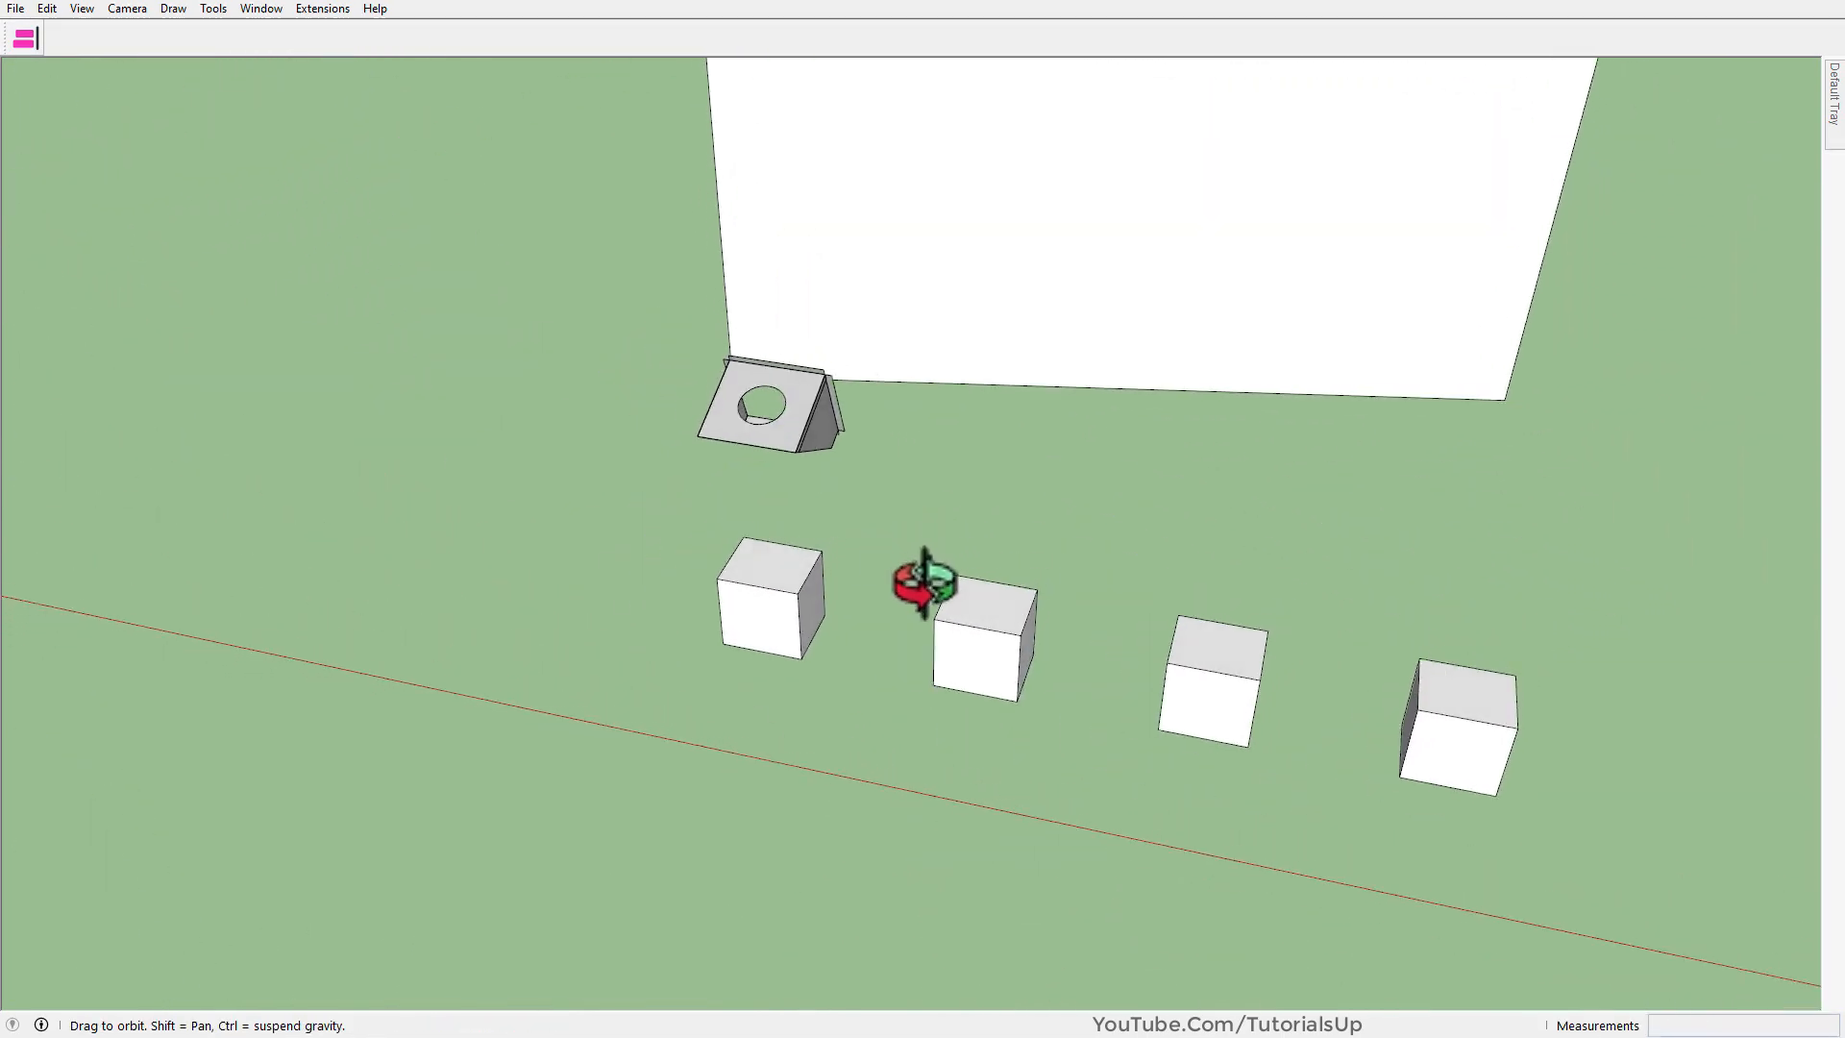
pyautogui.scroll(-4, 515, 647)
pyautogui.moveTo(498, 601); pyautogui.dragTo(498, 603)
pyautogui.scroll(2, 1084, 597)
pyautogui.scroll(-2, 1083, 598)
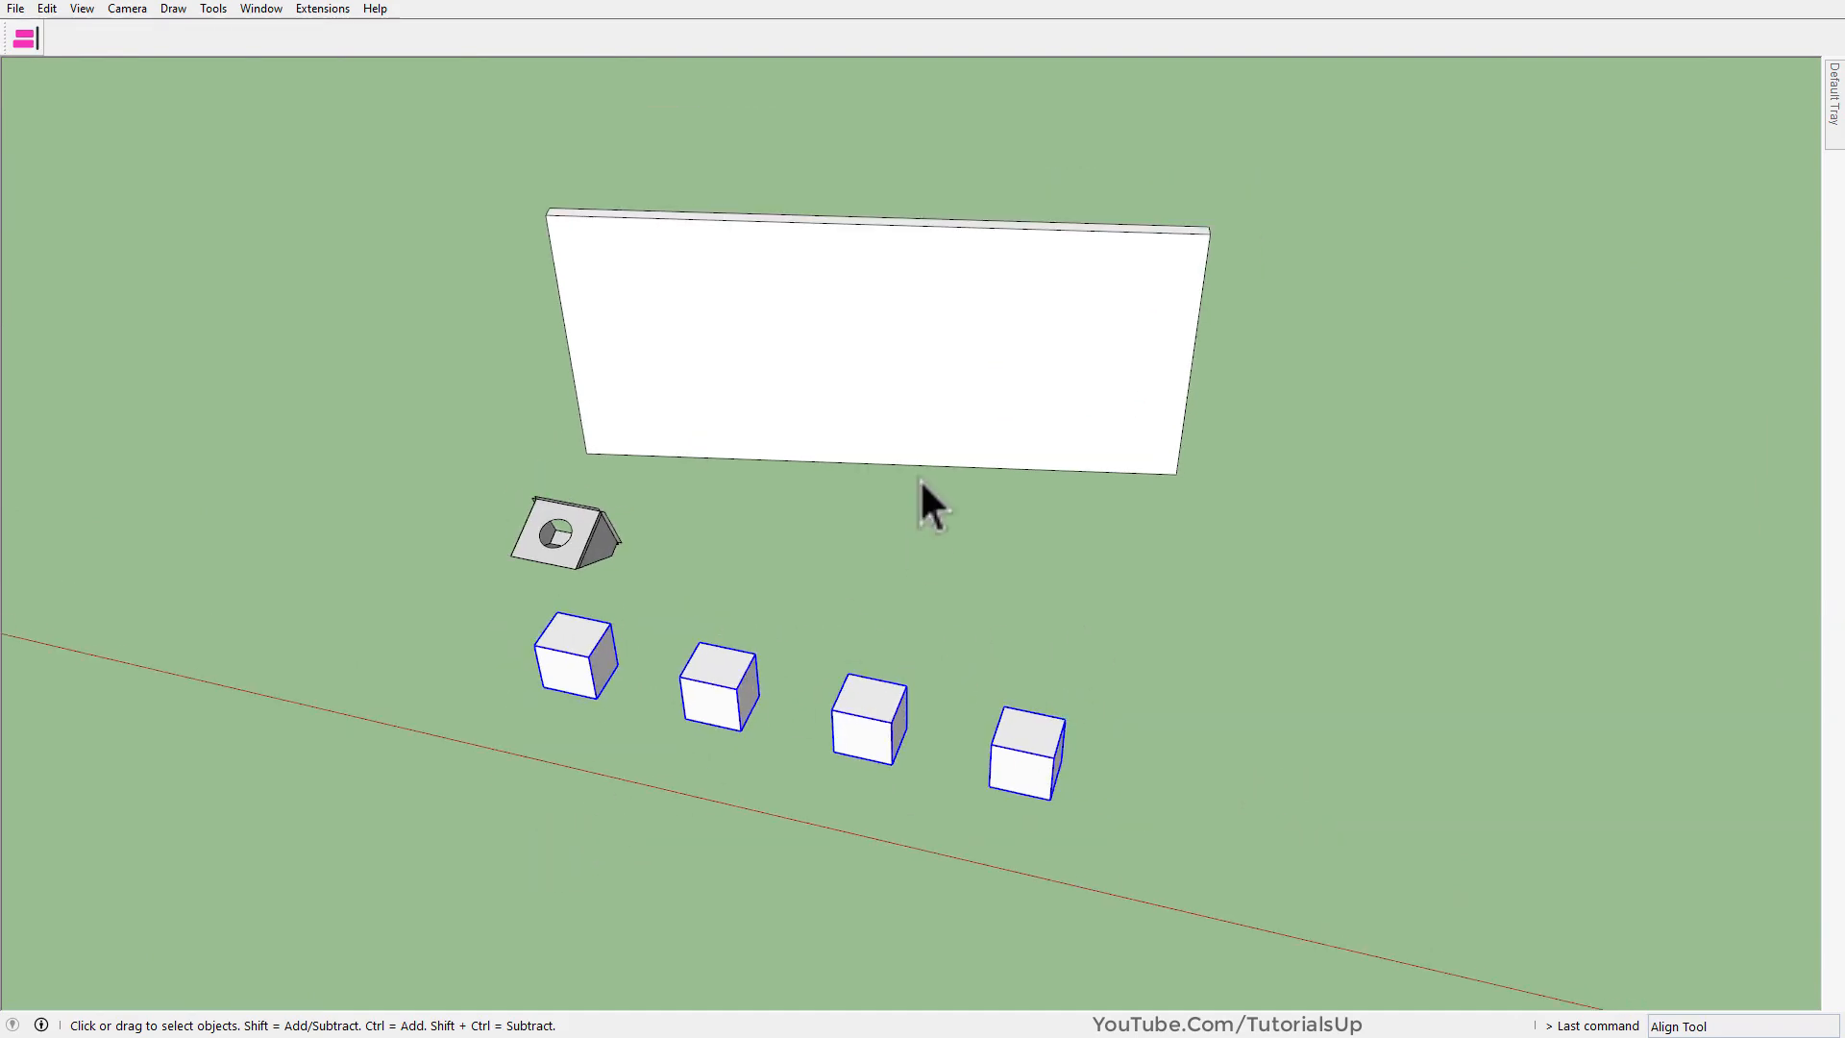
pyautogui.moveTo(911, 519); pyautogui.dragTo(692, 375, button='middle')
pyautogui.scroll(3, 832, 383)
pyautogui.scroll(-1, 832, 382)
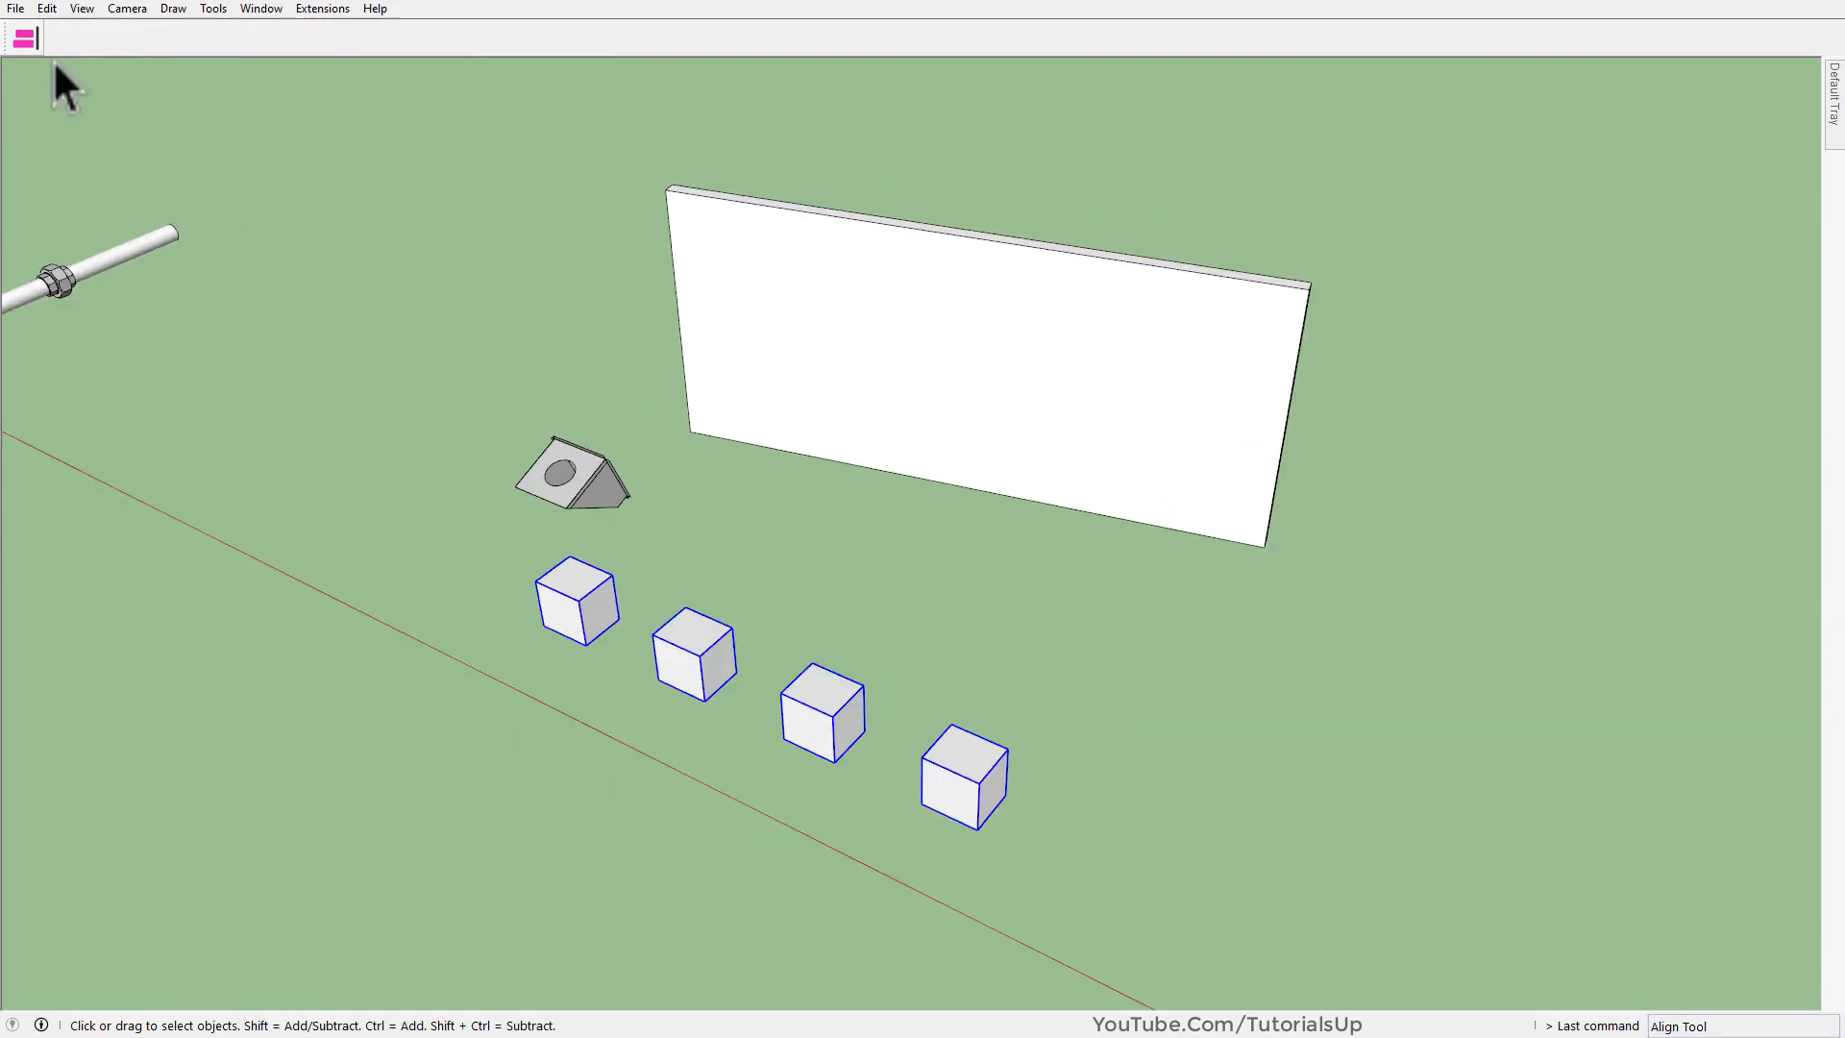
pyautogui.click(24, 36)
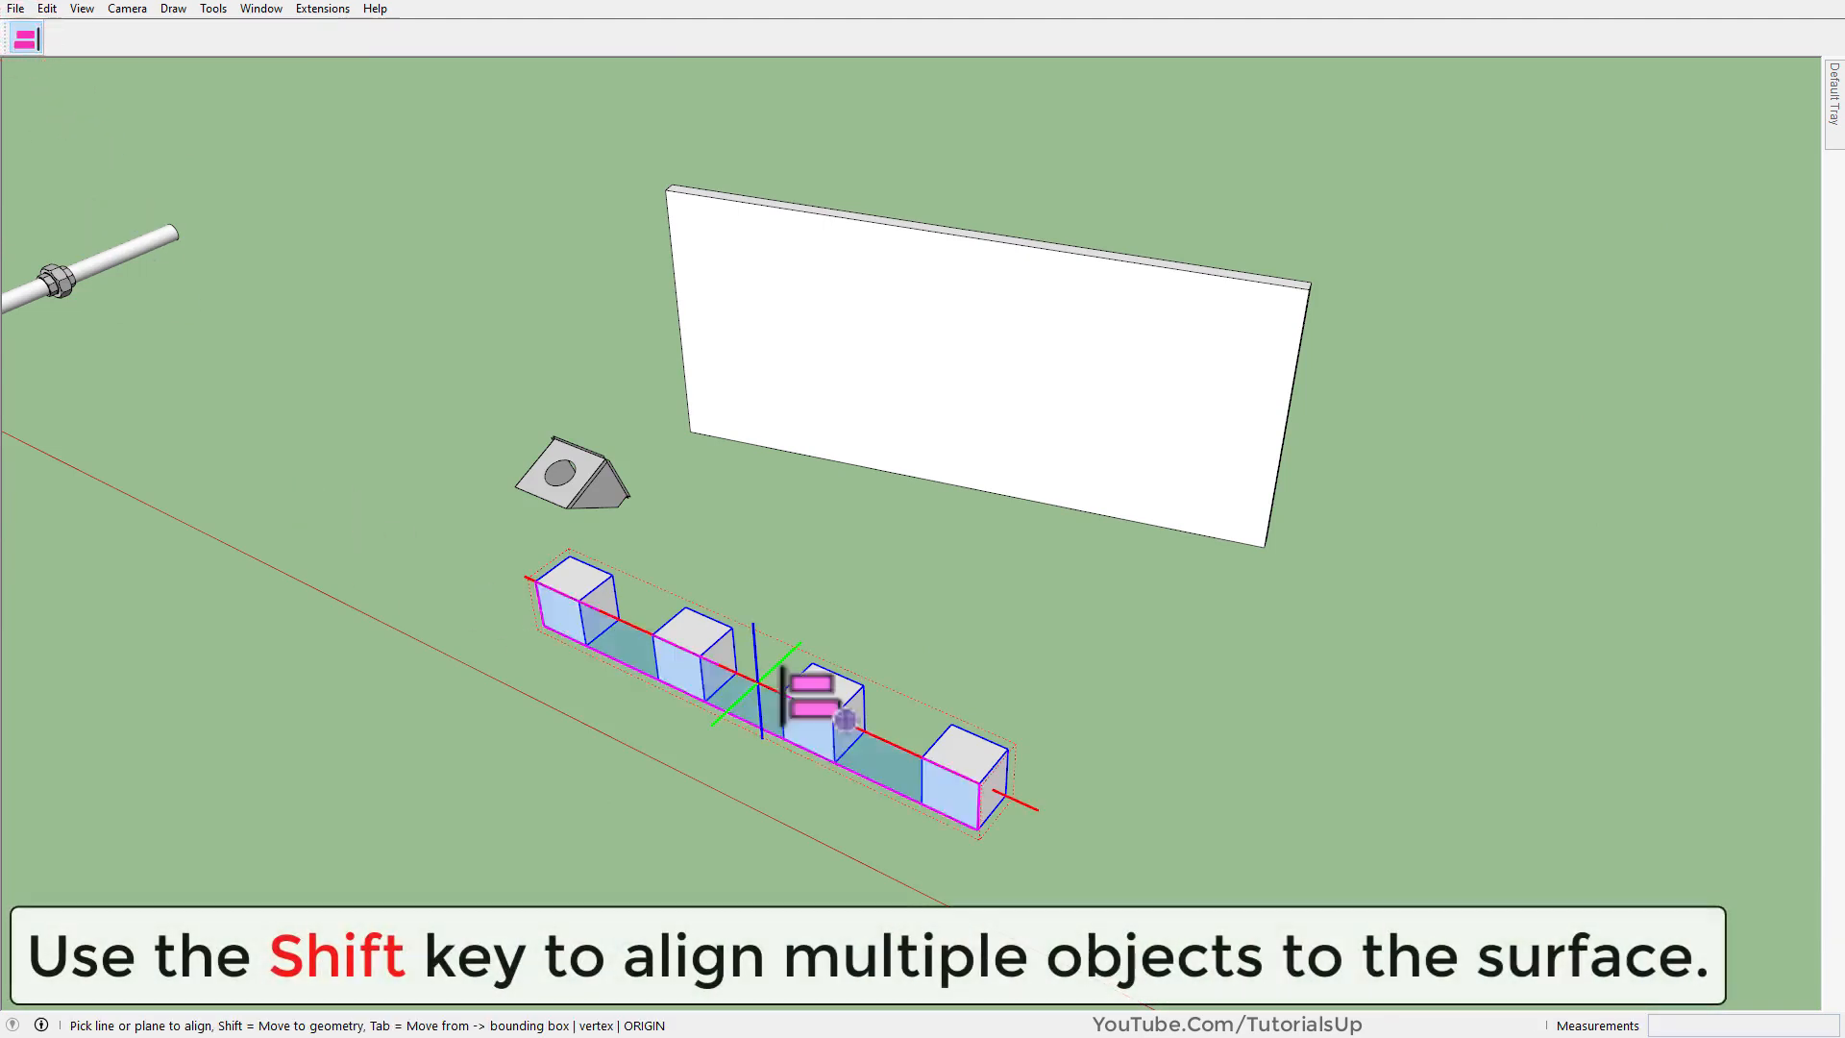
pyautogui.press('shift')
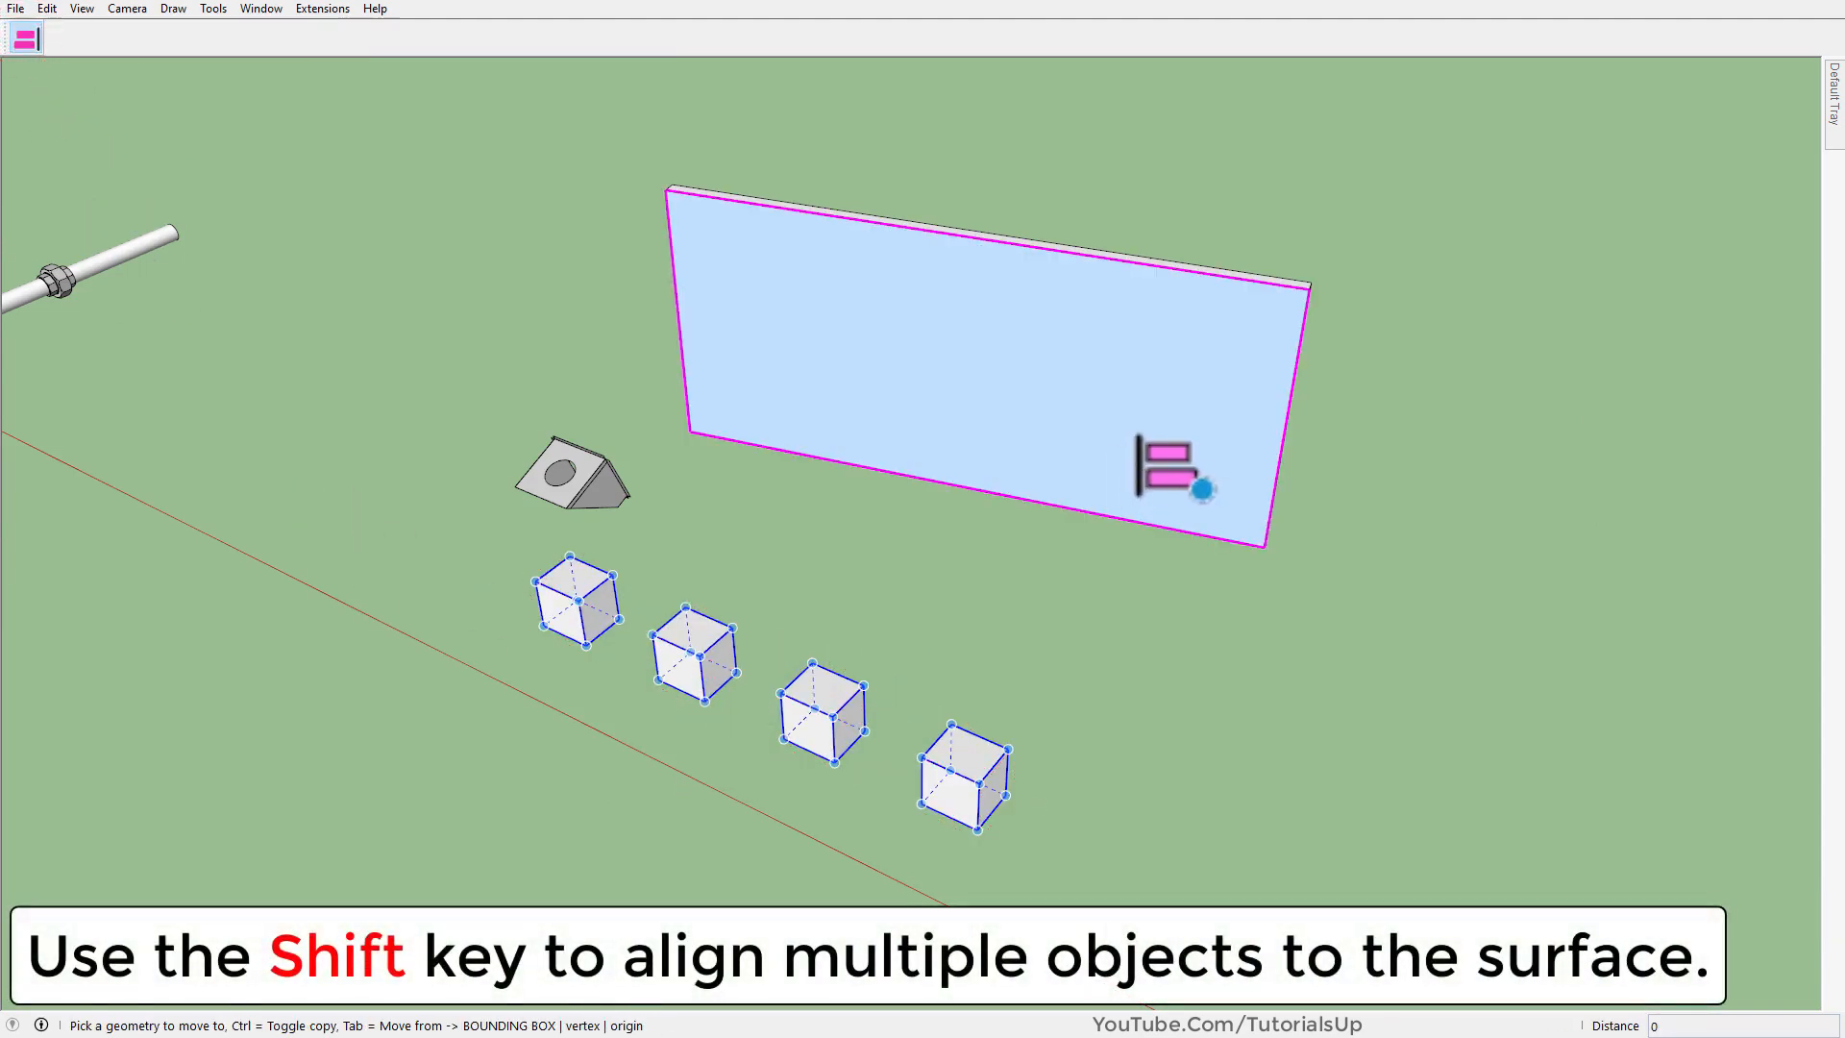
pyautogui.click(1205, 394)
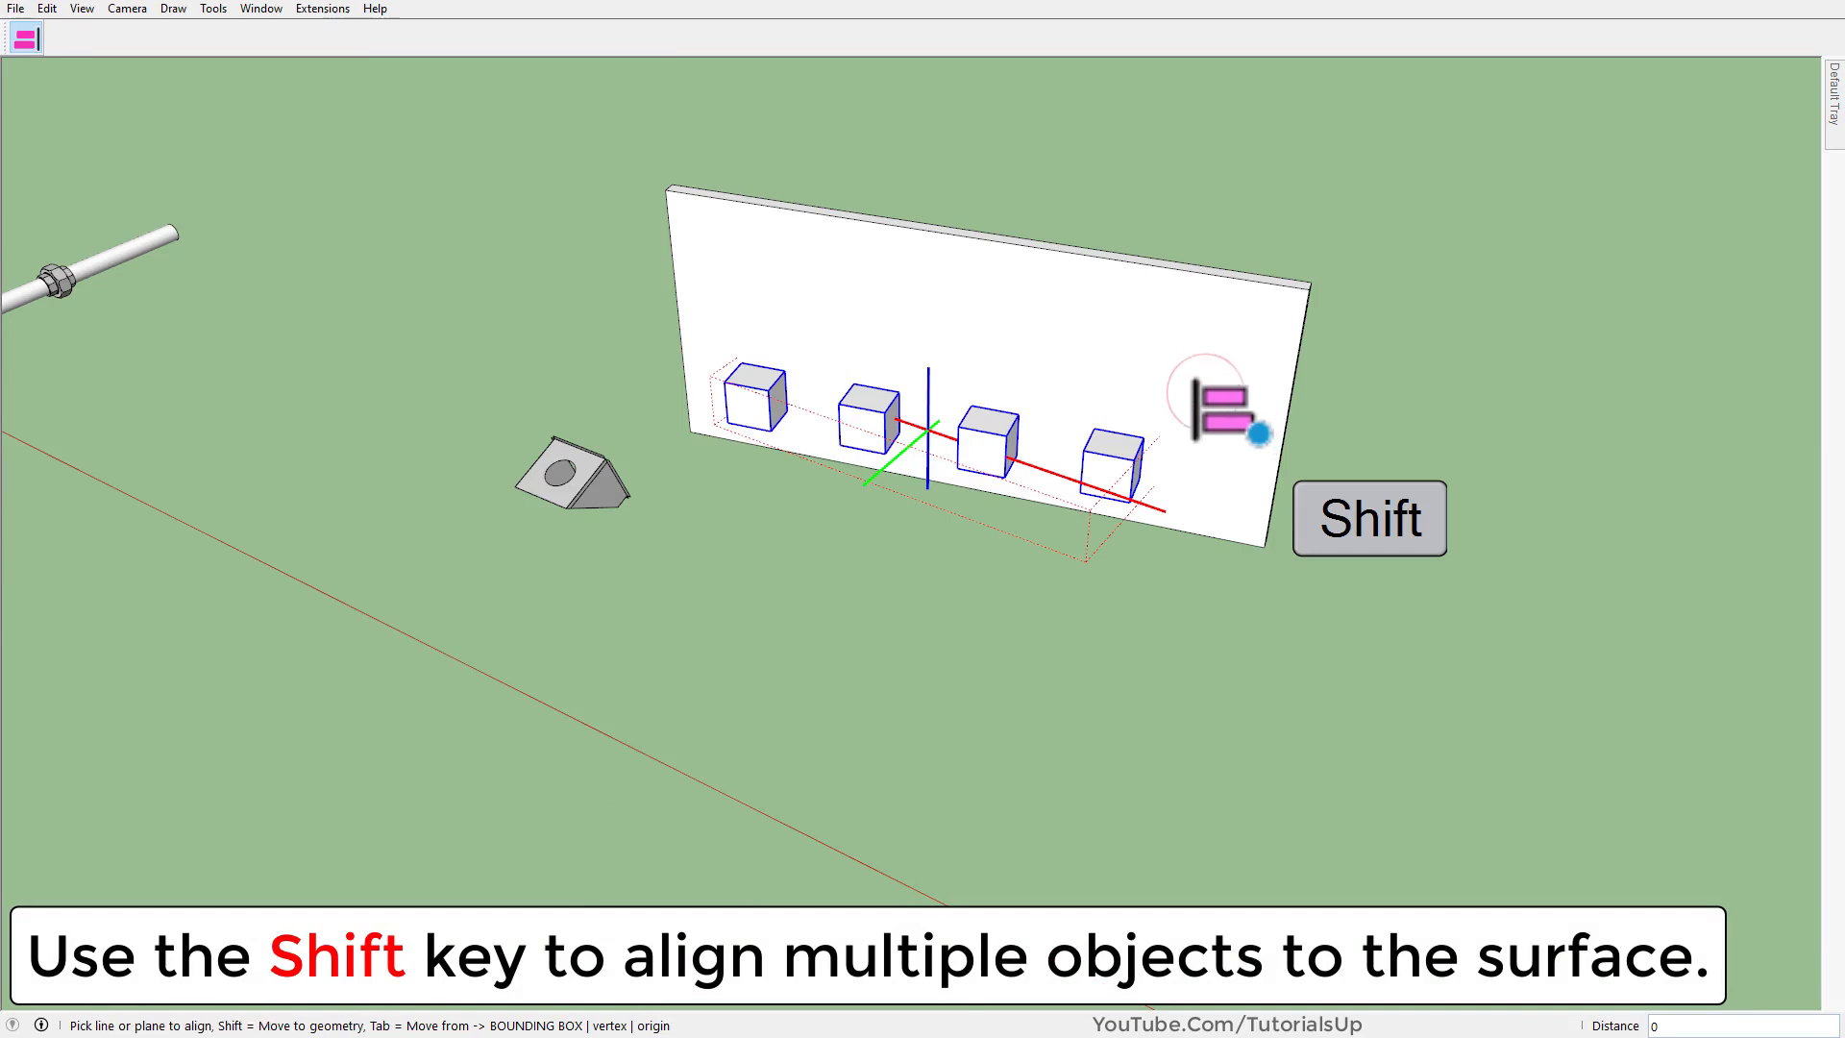
# Move the four cubes toward the wall's surface using the midpoint of a cube's top edge as the reference point.
pyautogui.scroll(3, 1224, 408)
pyautogui.moveTo(1181, 465); pyautogui.dragTo(1038, 459, button='middle')
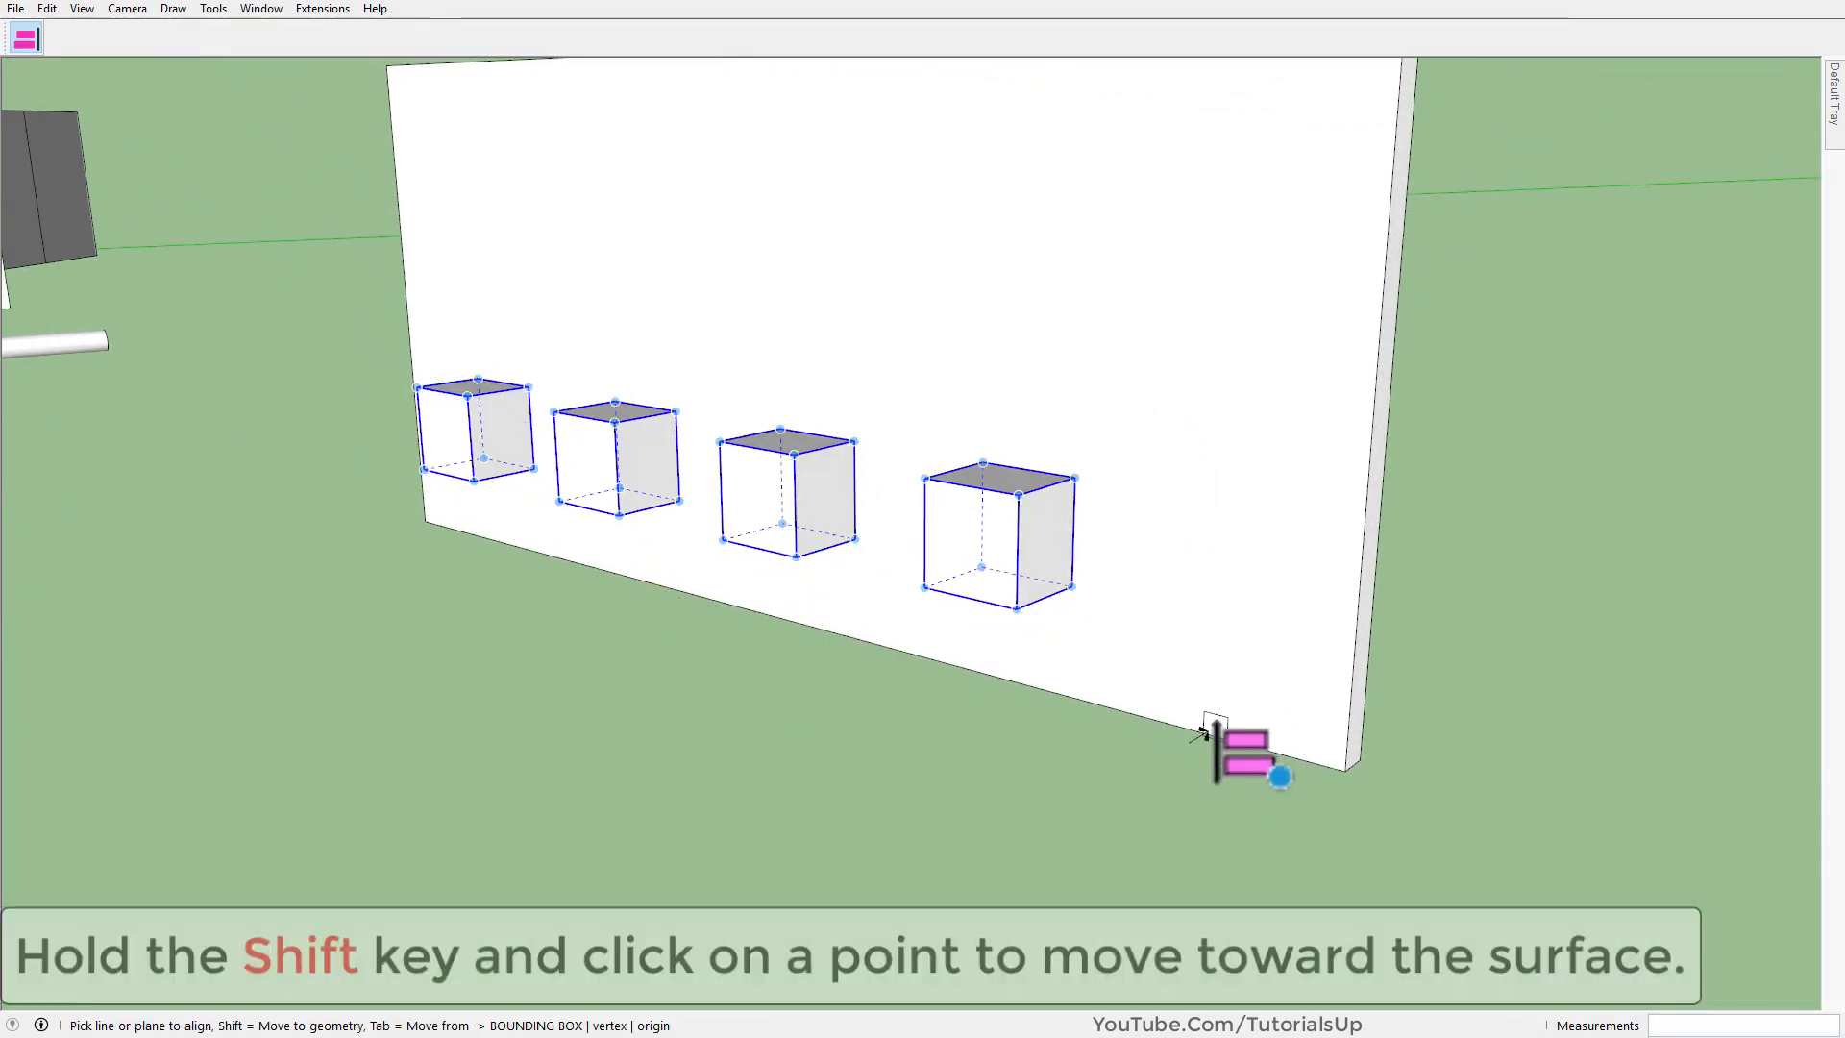
pyautogui.press('shift')
pyautogui.moveTo(1102, 580); pyautogui.dragTo(1093, 759, button='middle')
pyautogui.scroll(3, 1057, 722)
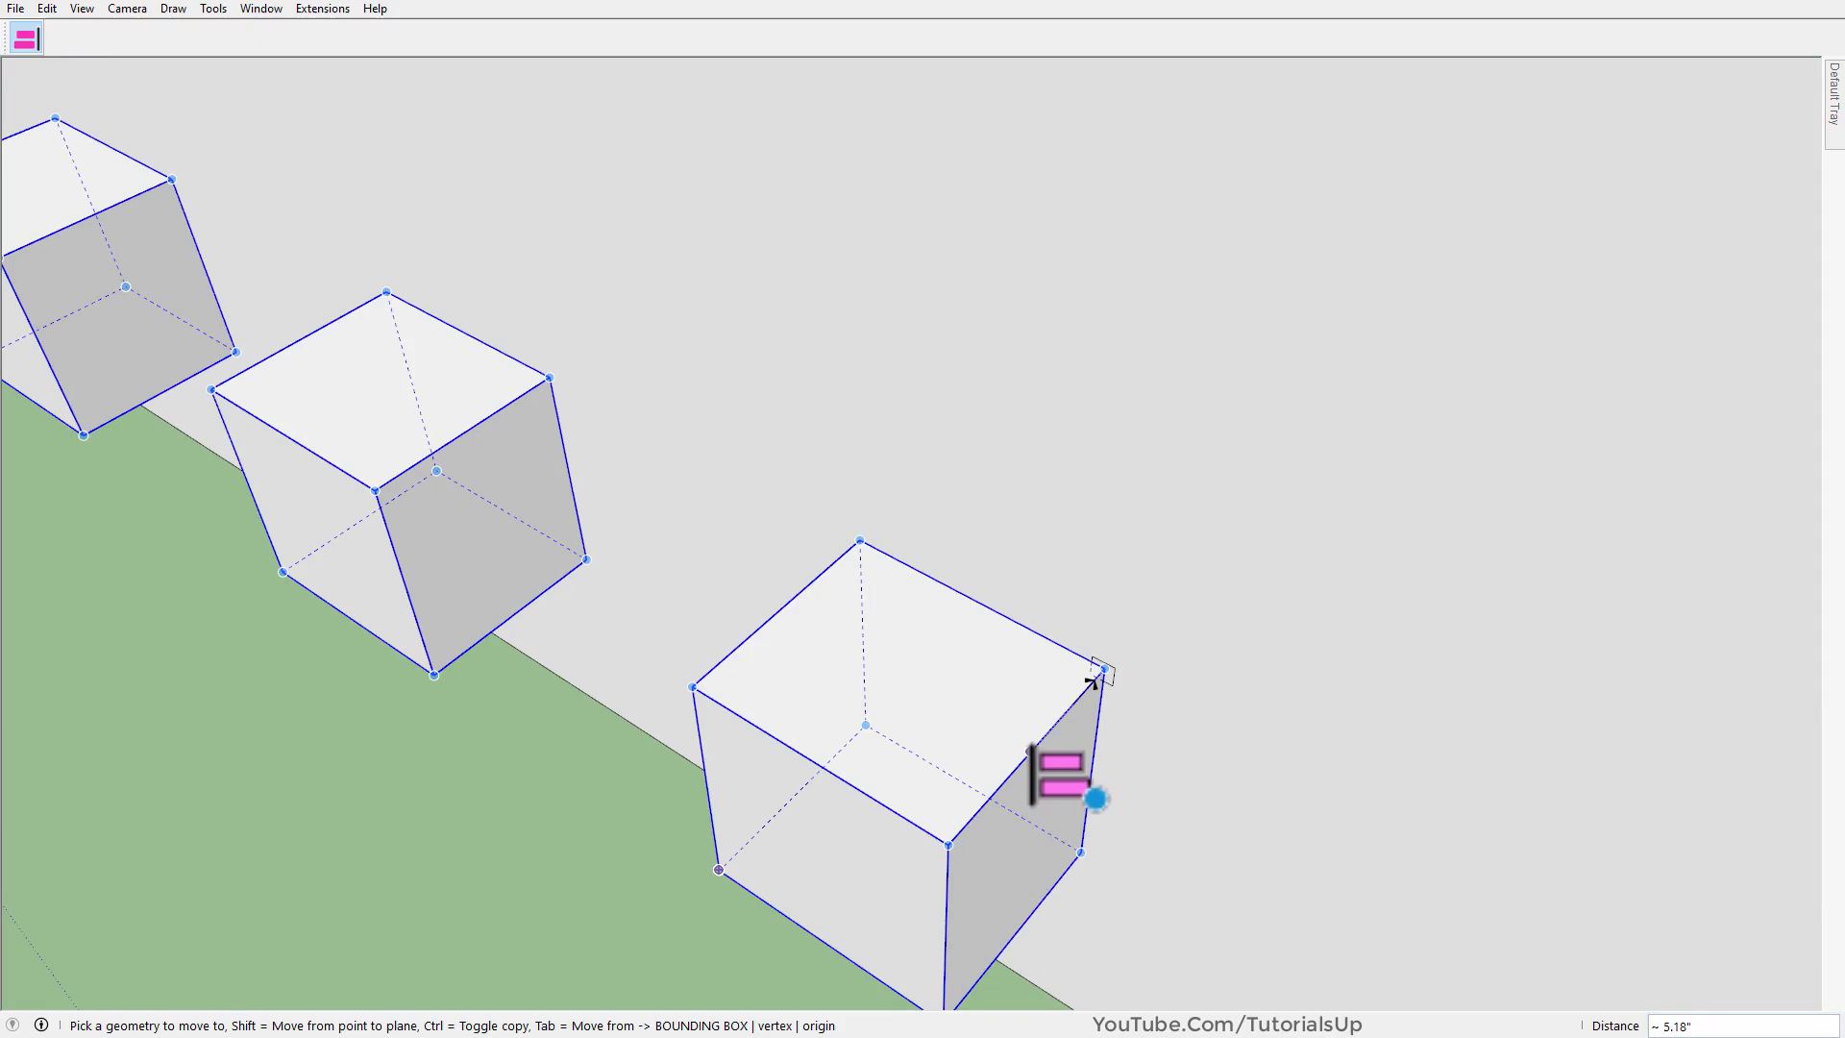
pyautogui.click(1033, 747)
pyautogui.scroll(-4, 1033, 747)
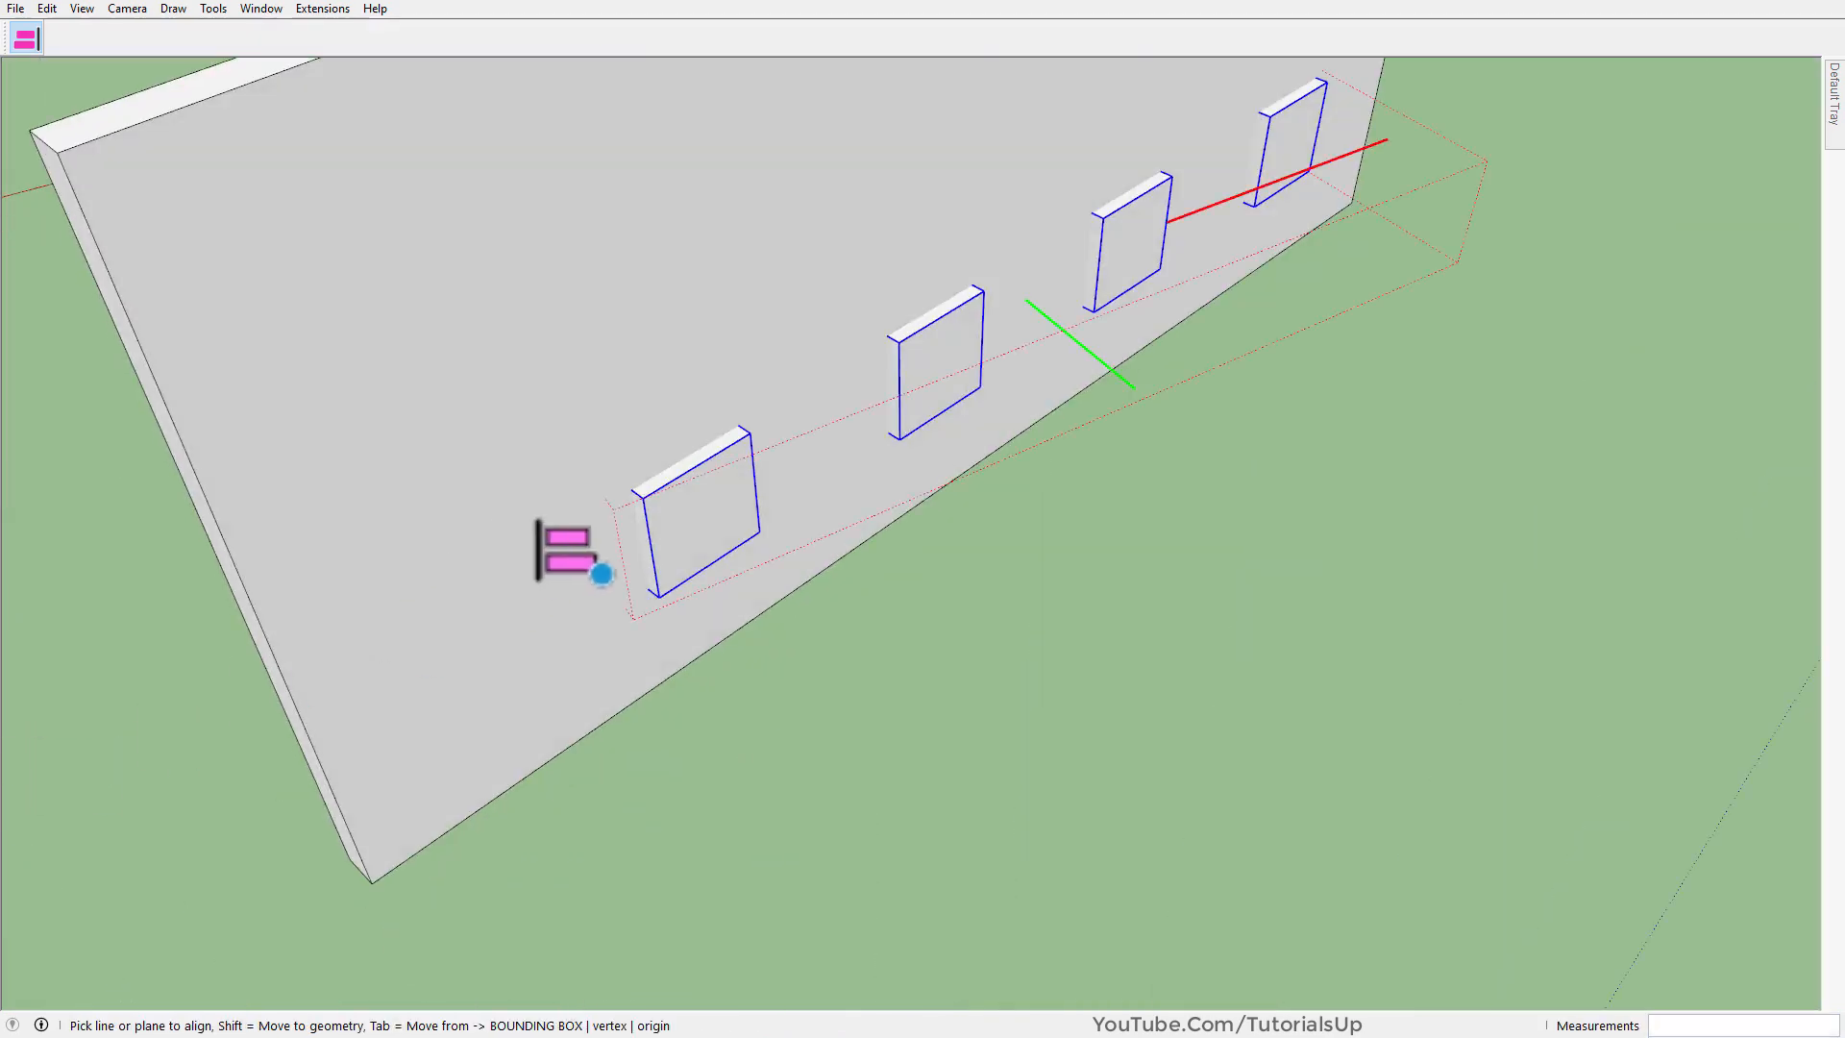
# Re-align the four cubes to the wall's front face using a corner of the nearest cube as the reference point.
pyautogui.click(536, 522)
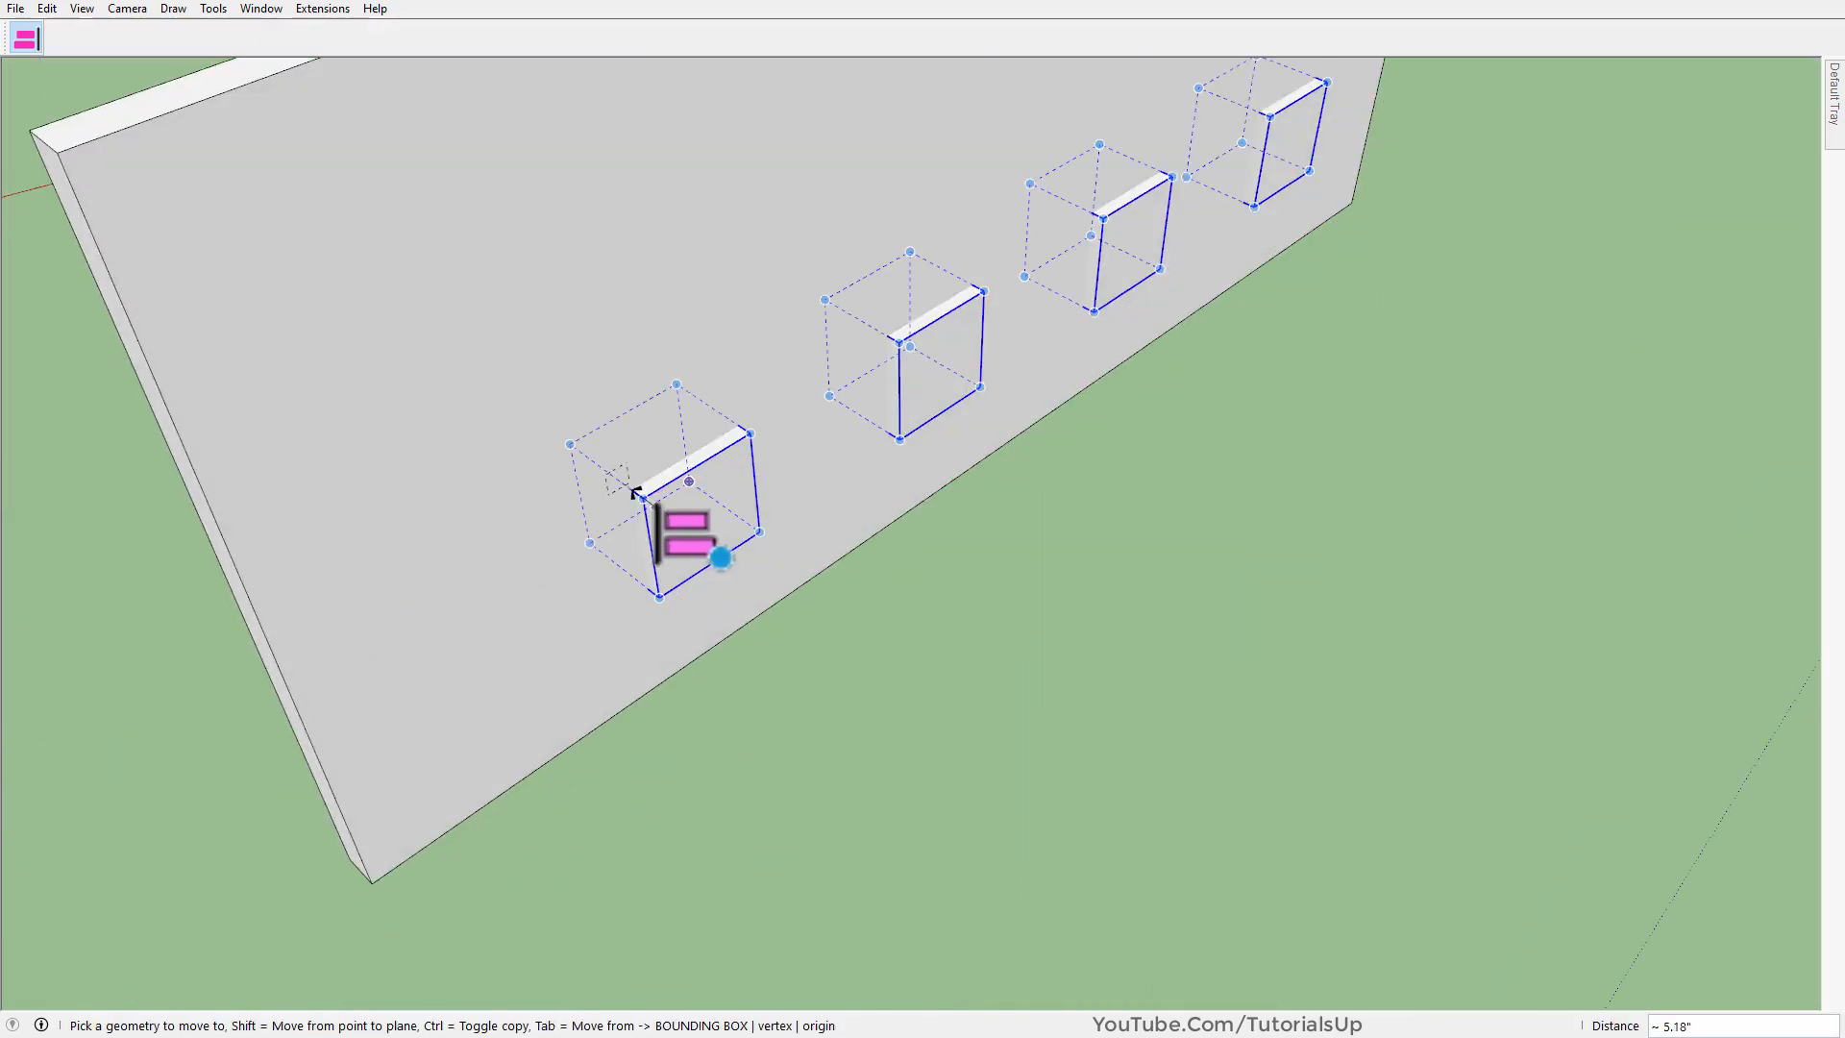
pyautogui.click(642, 497)
pyautogui.moveTo(625, 569); pyautogui.dragTo(1614, 519, button='middle')
pyautogui.scroll(-3, 1068, 719)
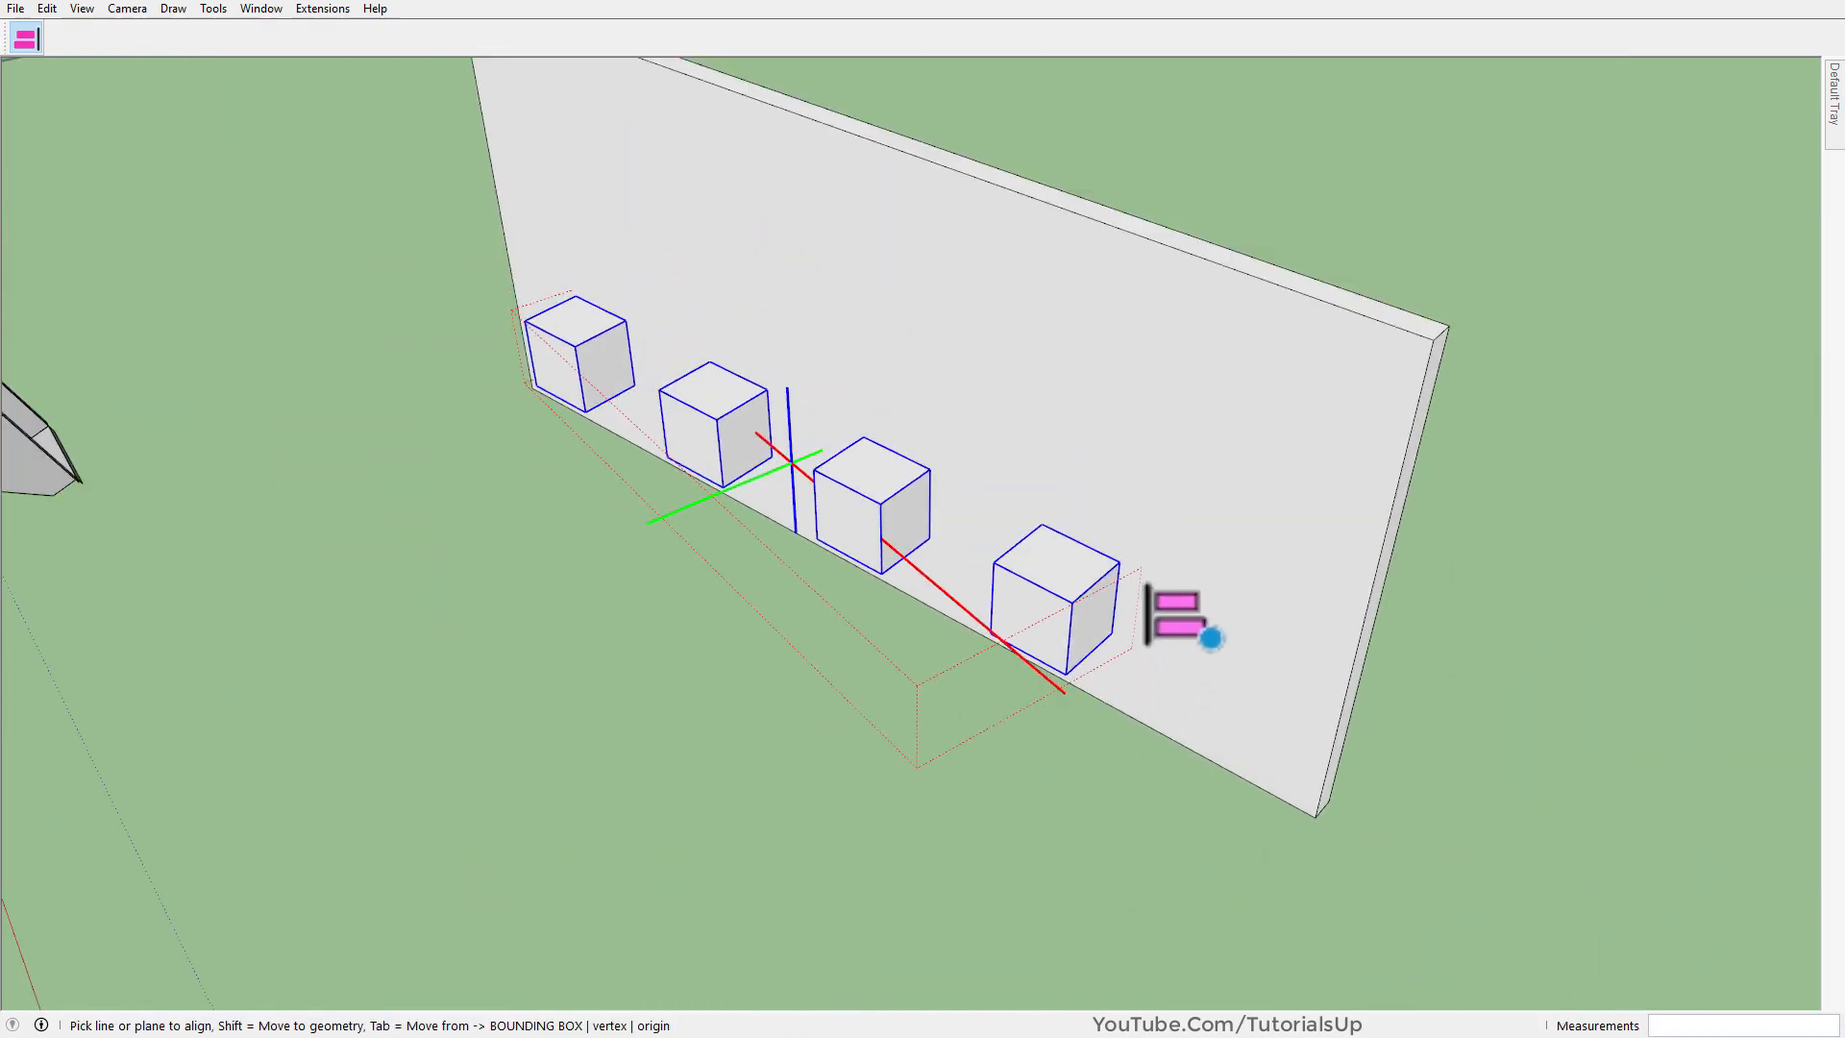
# Leave the Align tool and undo all alignments of the four cubes to the freestanding wall.
pyautogui.scroll(-5, 1202, 630)
pyautogui.moveTo(1173, 700); pyautogui.dragTo(1230, 727, button='middle')
pyautogui.press('space')
pyautogui.hotkey('ctrl', 'z')
pyautogui.hotkey('ctrl', 'z')
pyautogui.hotkey('ctrl', 'z')
pyautogui.hotkey('ctrl', 'z')
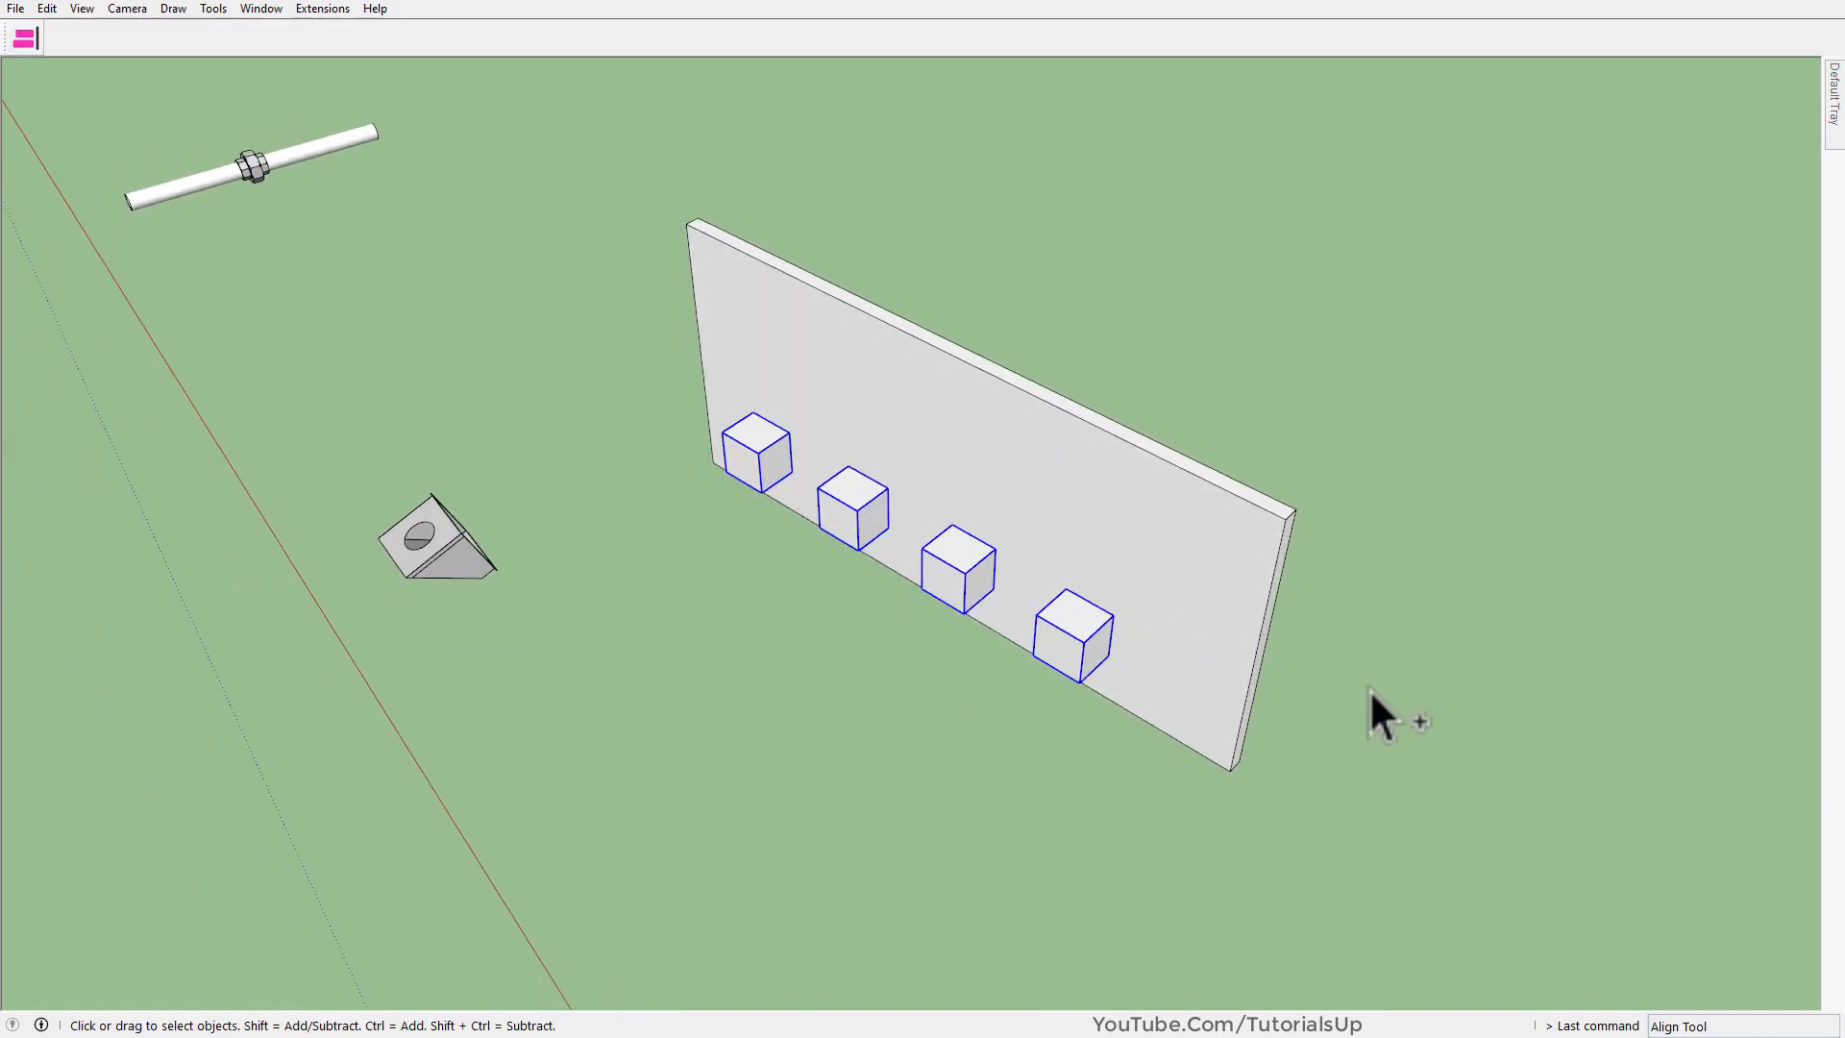
# Align the four selected cubes to the freestanding wall's front face again in bounding box mode.
pyautogui.scroll(-3, 1364, 684)
pyautogui.moveTo(1080, 630); pyautogui.dragTo(1153, 569, button='middle')
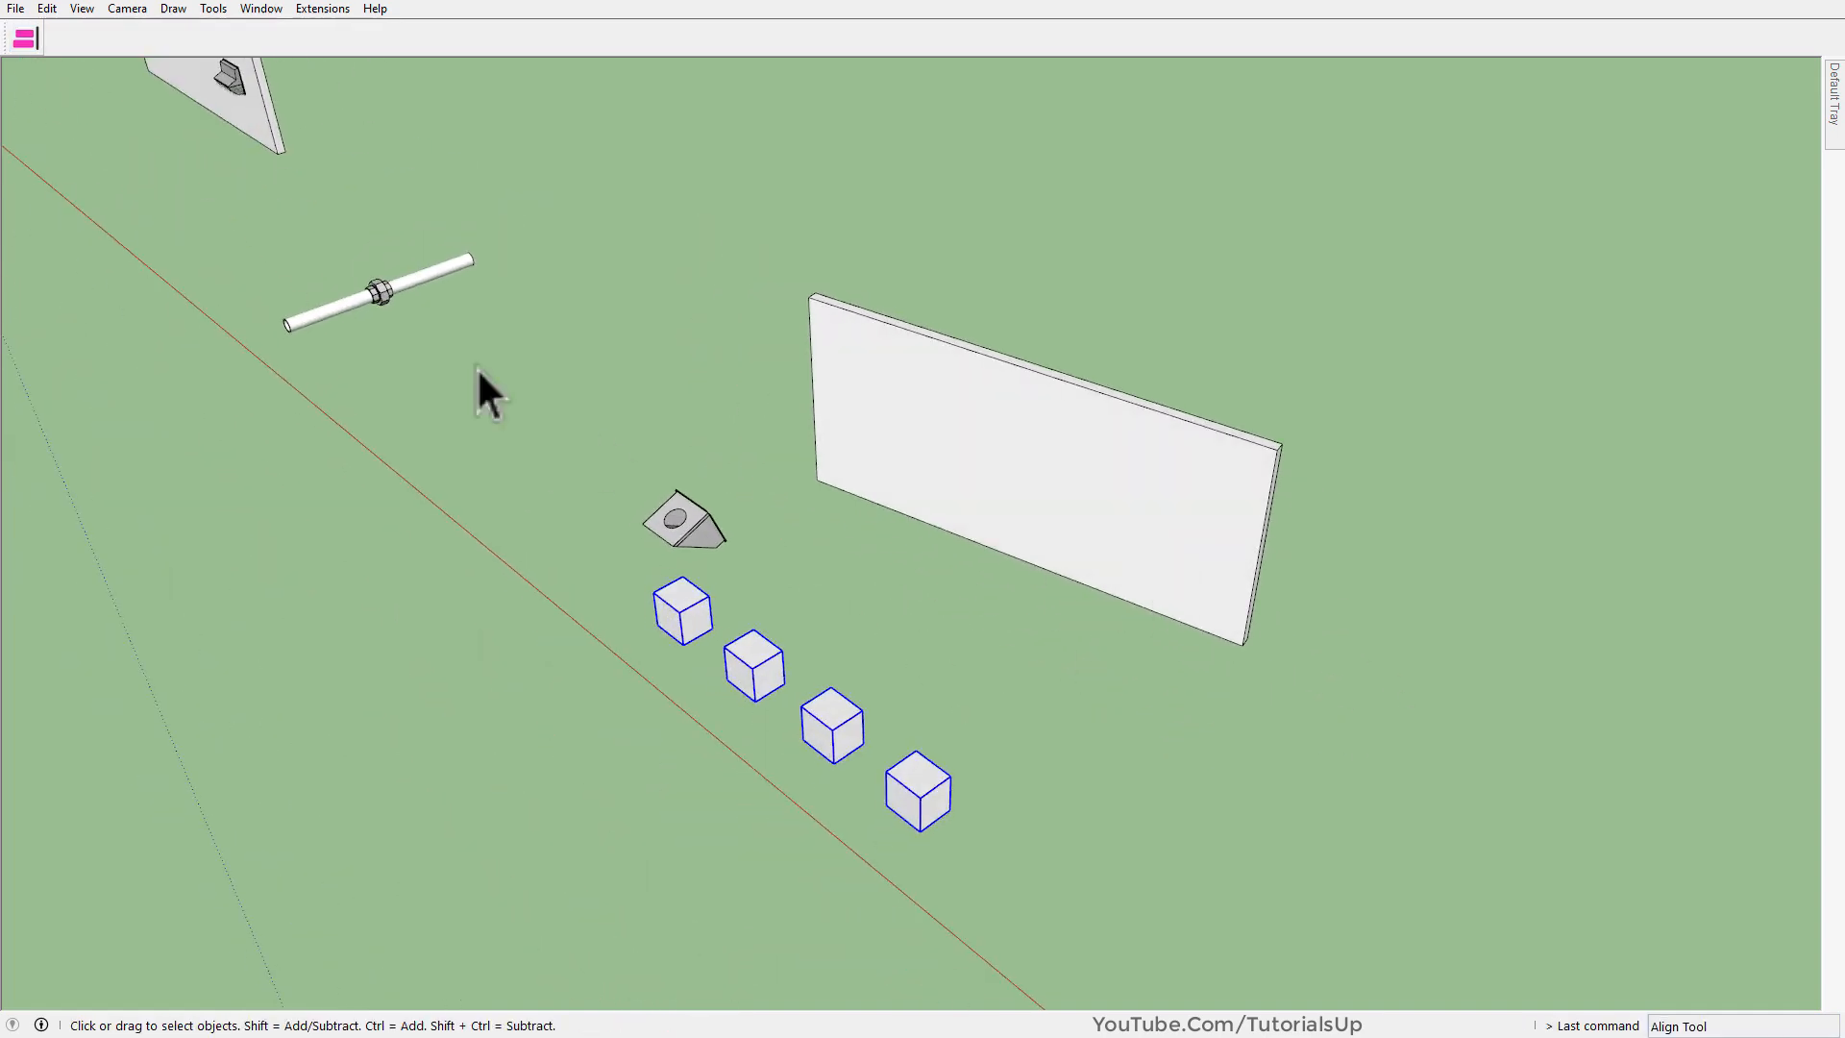
pyautogui.click(21, 38)
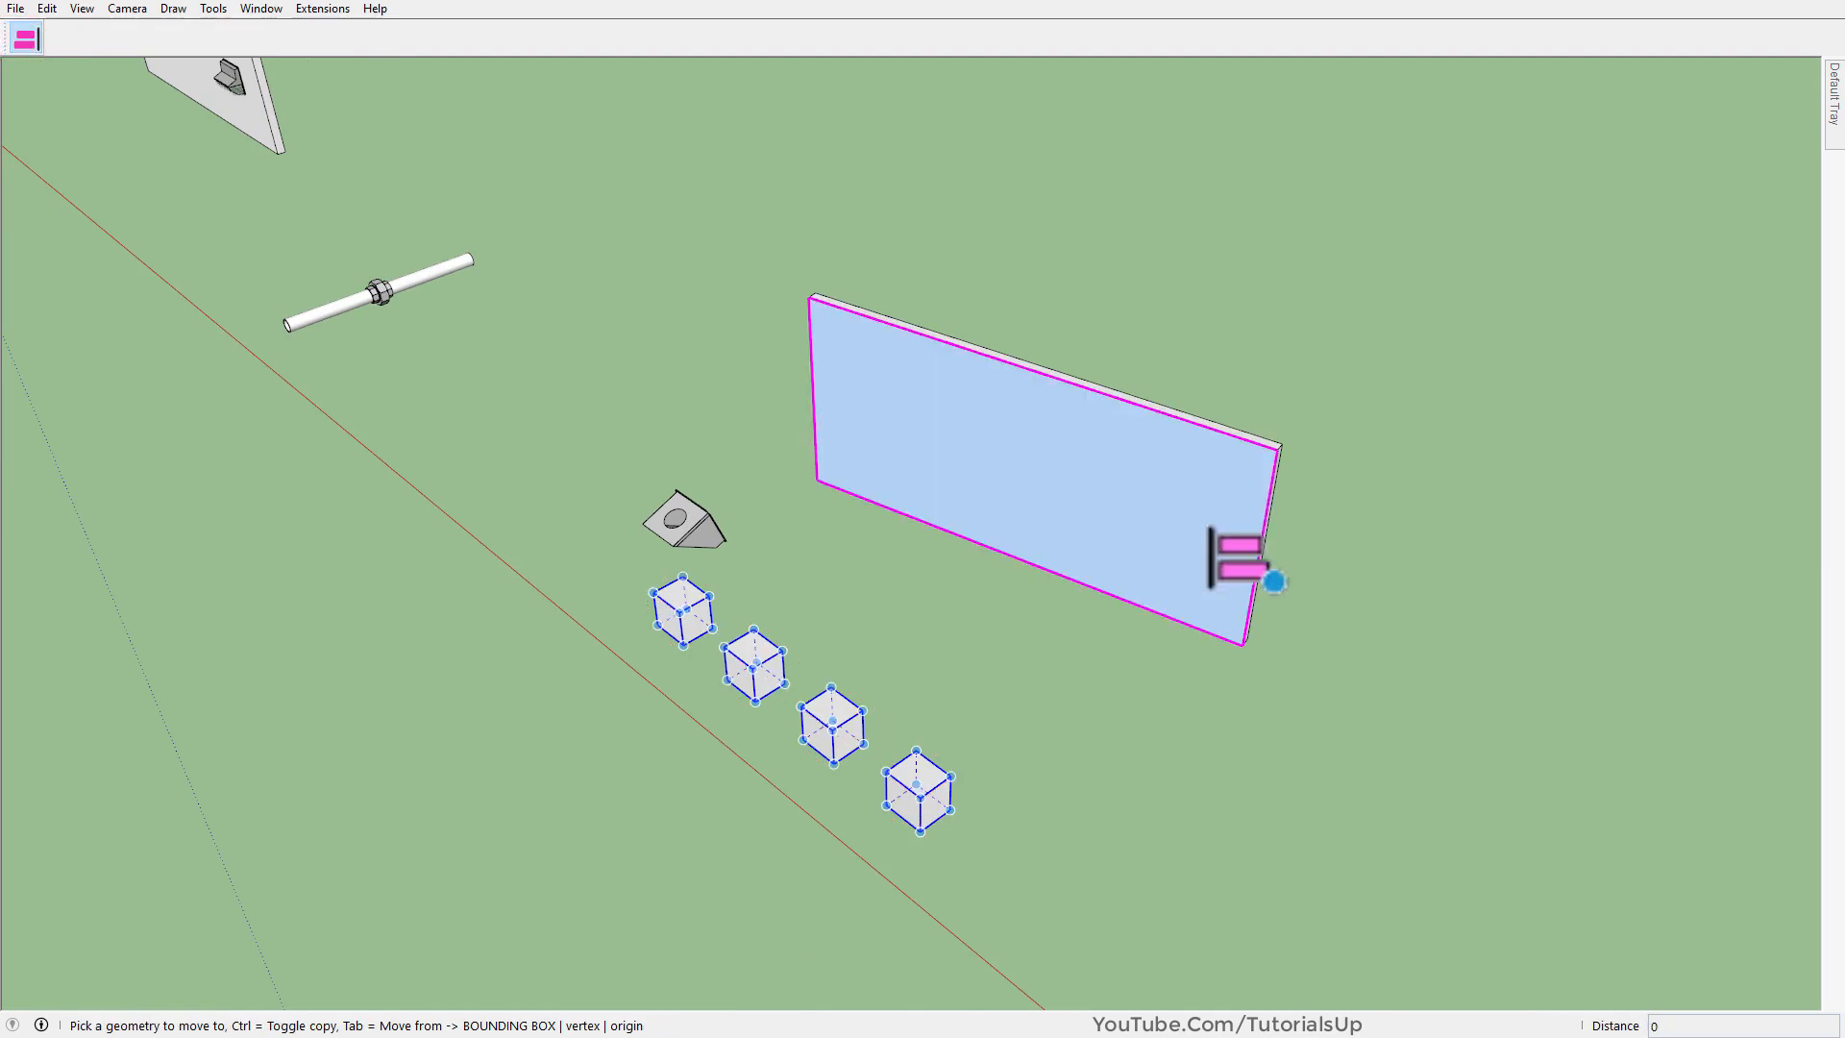
pyautogui.click(1226, 522)
pyautogui.scroll(7, 1201, 411)
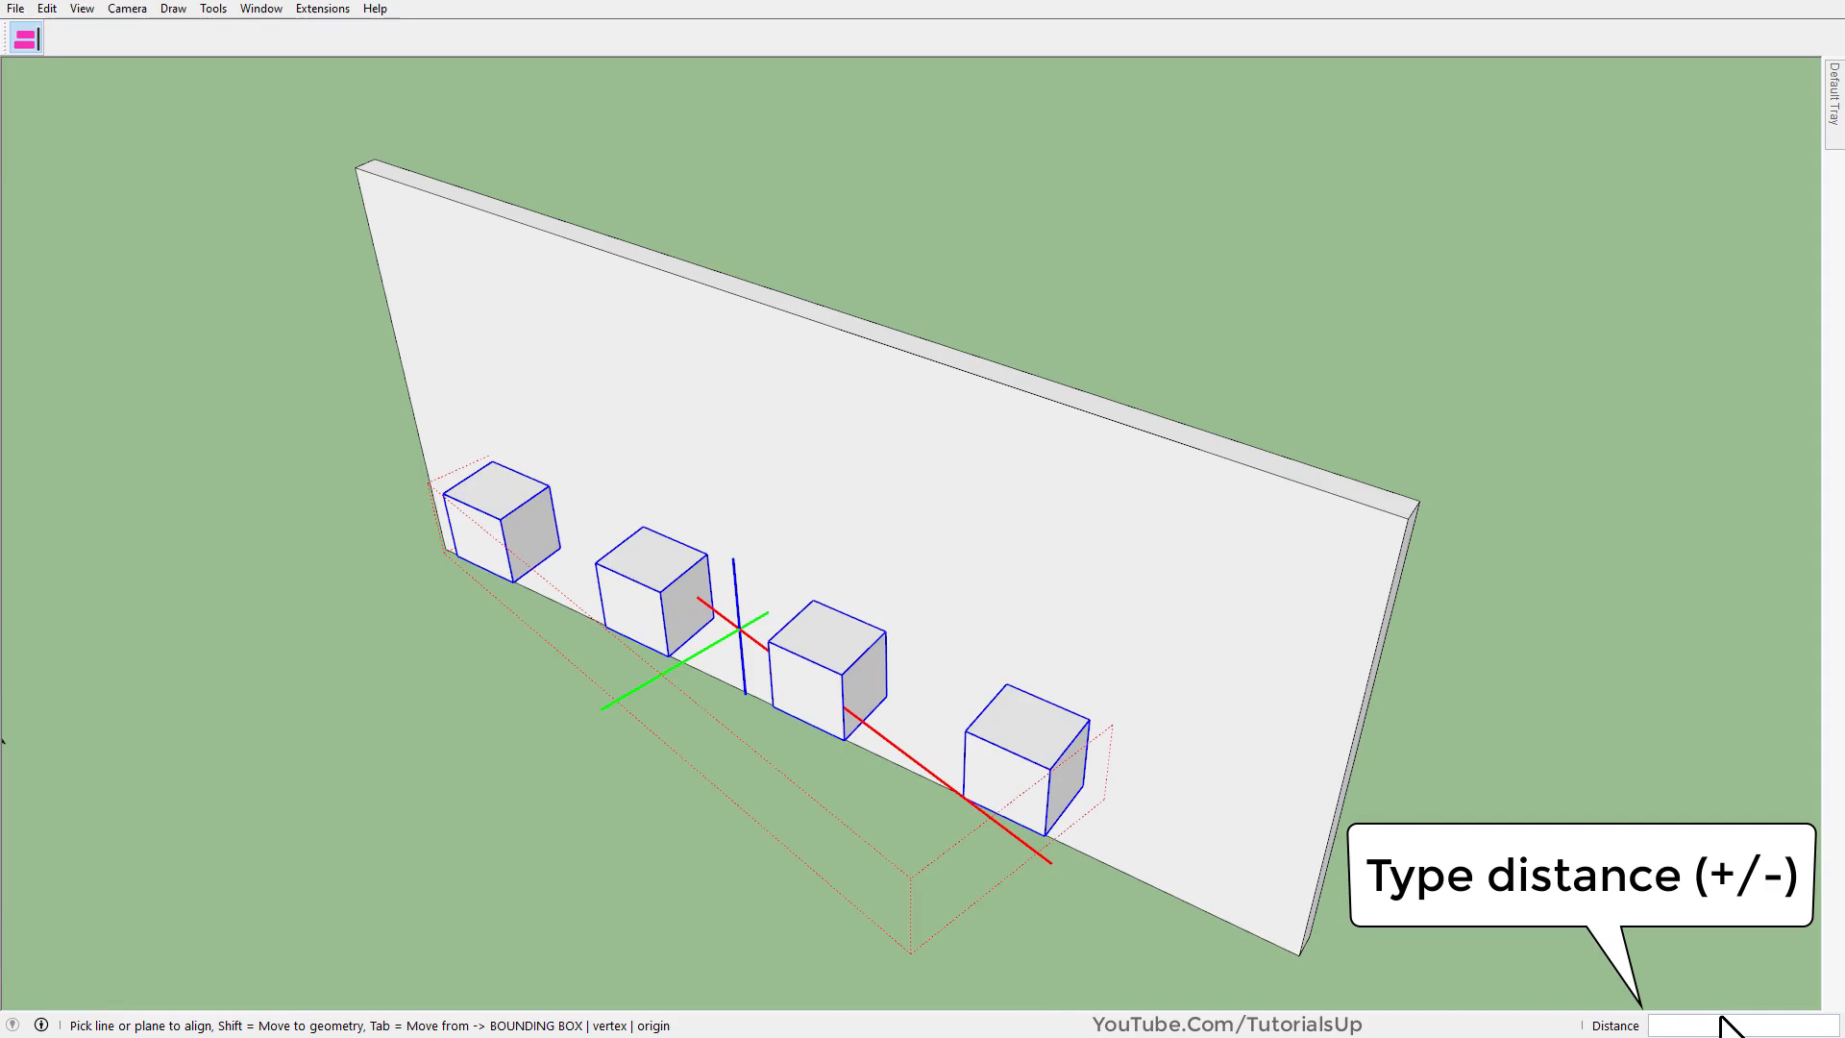
# Offset the aligned cubes from the wall face by a positive distance, and replace that offset with -10.
pyautogui.write('1')
pyautogui.press('Return')
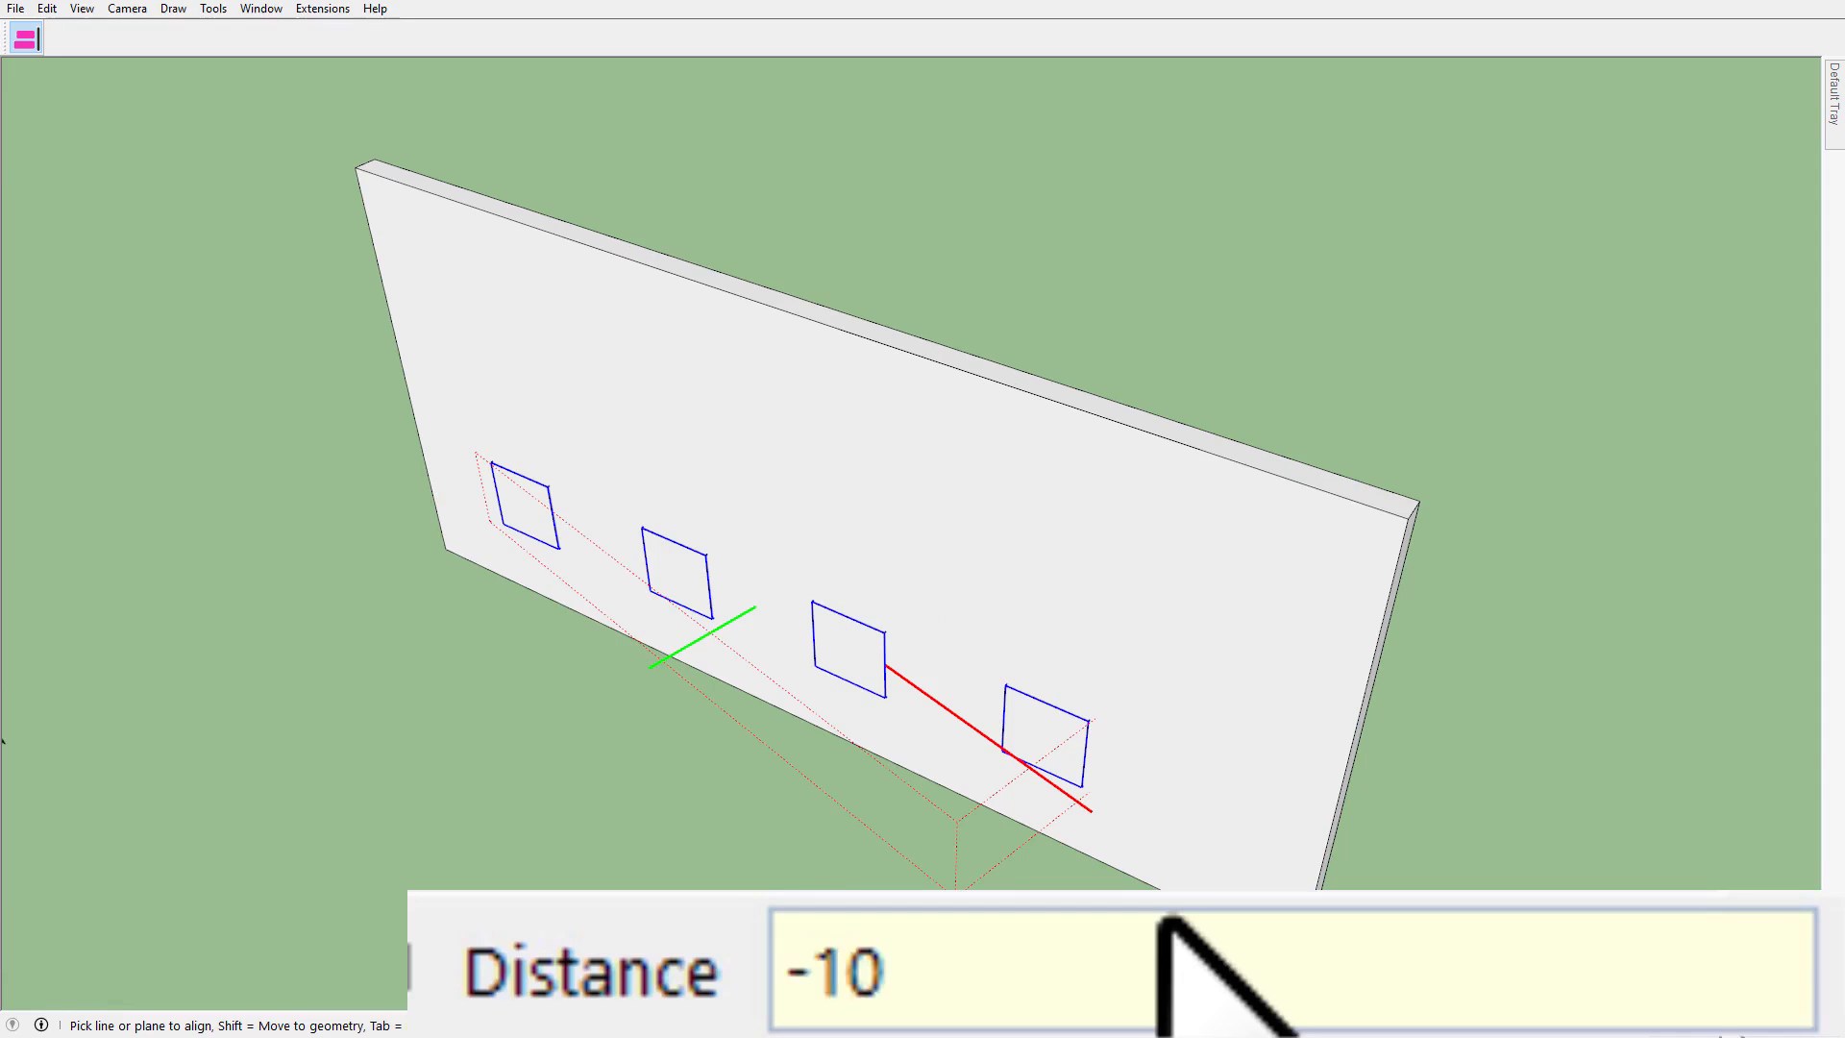
pyautogui.press('Return')
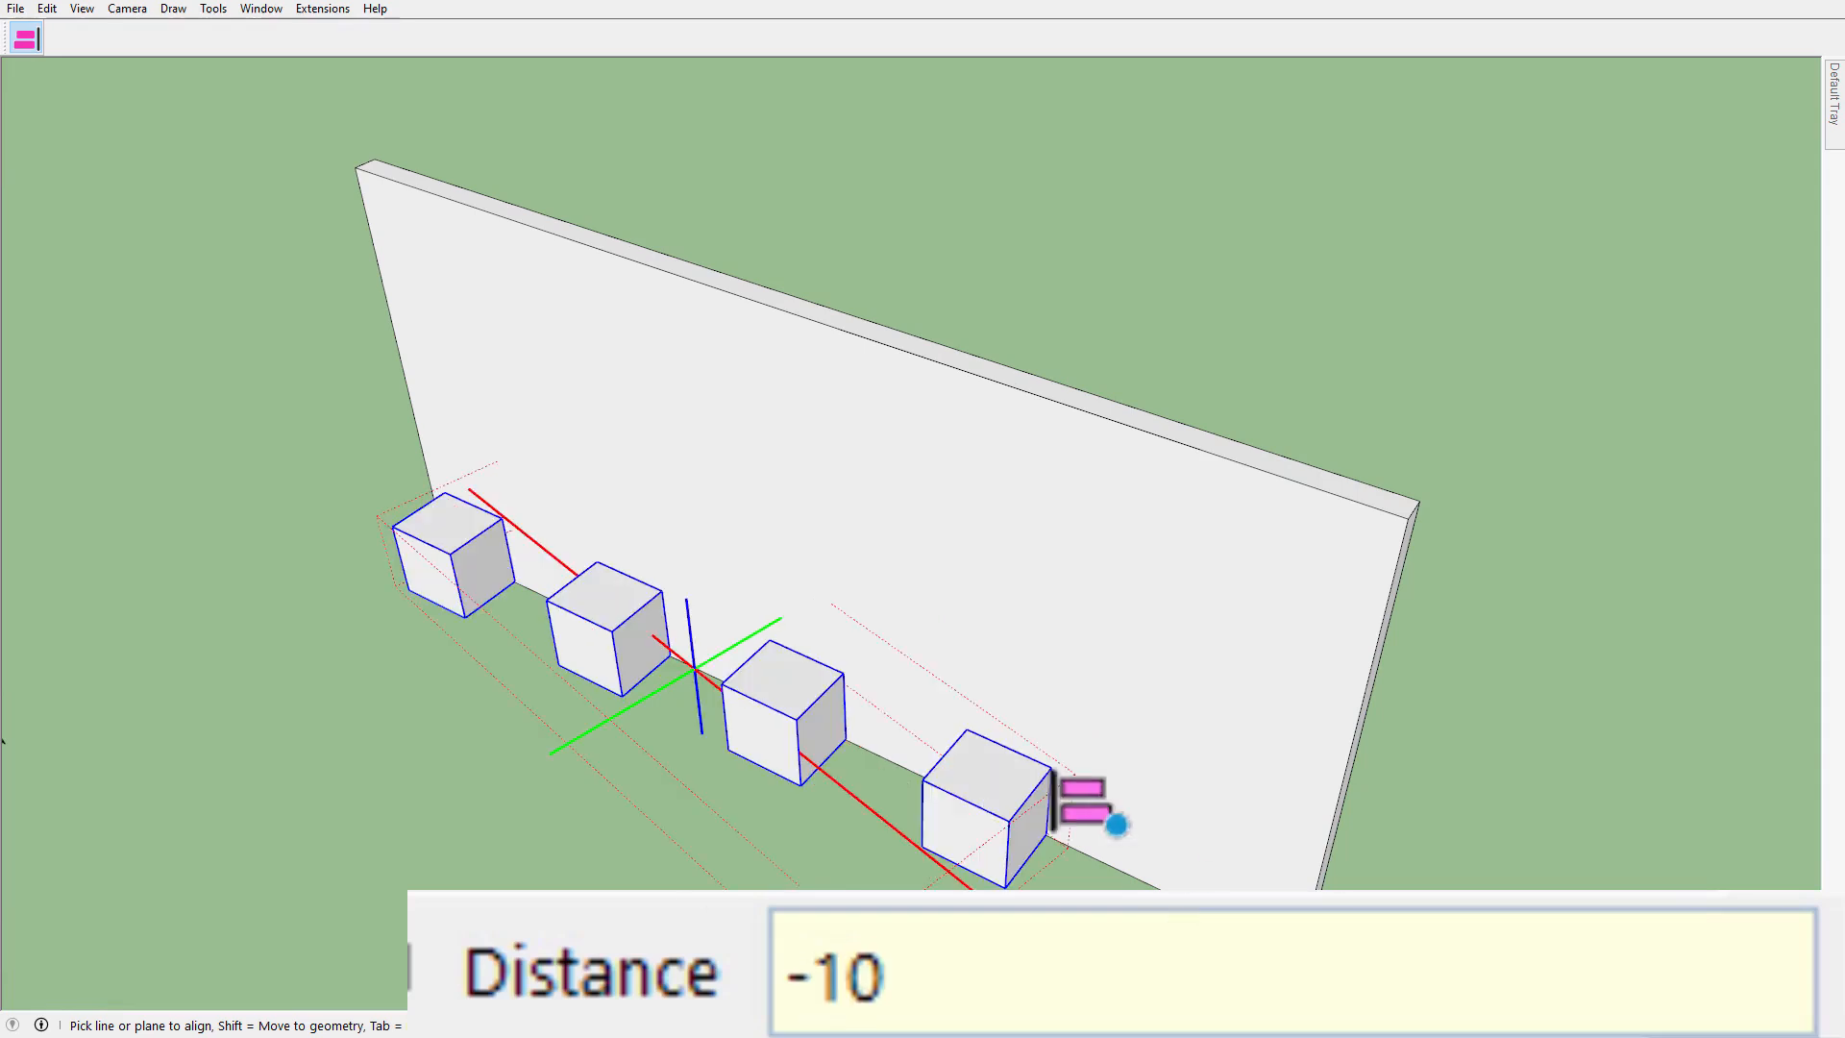
pyautogui.scroll(3, 1219, 864)
pyautogui.moveTo(1218, 864); pyautogui.dragTo(1051, 690, button='middle')
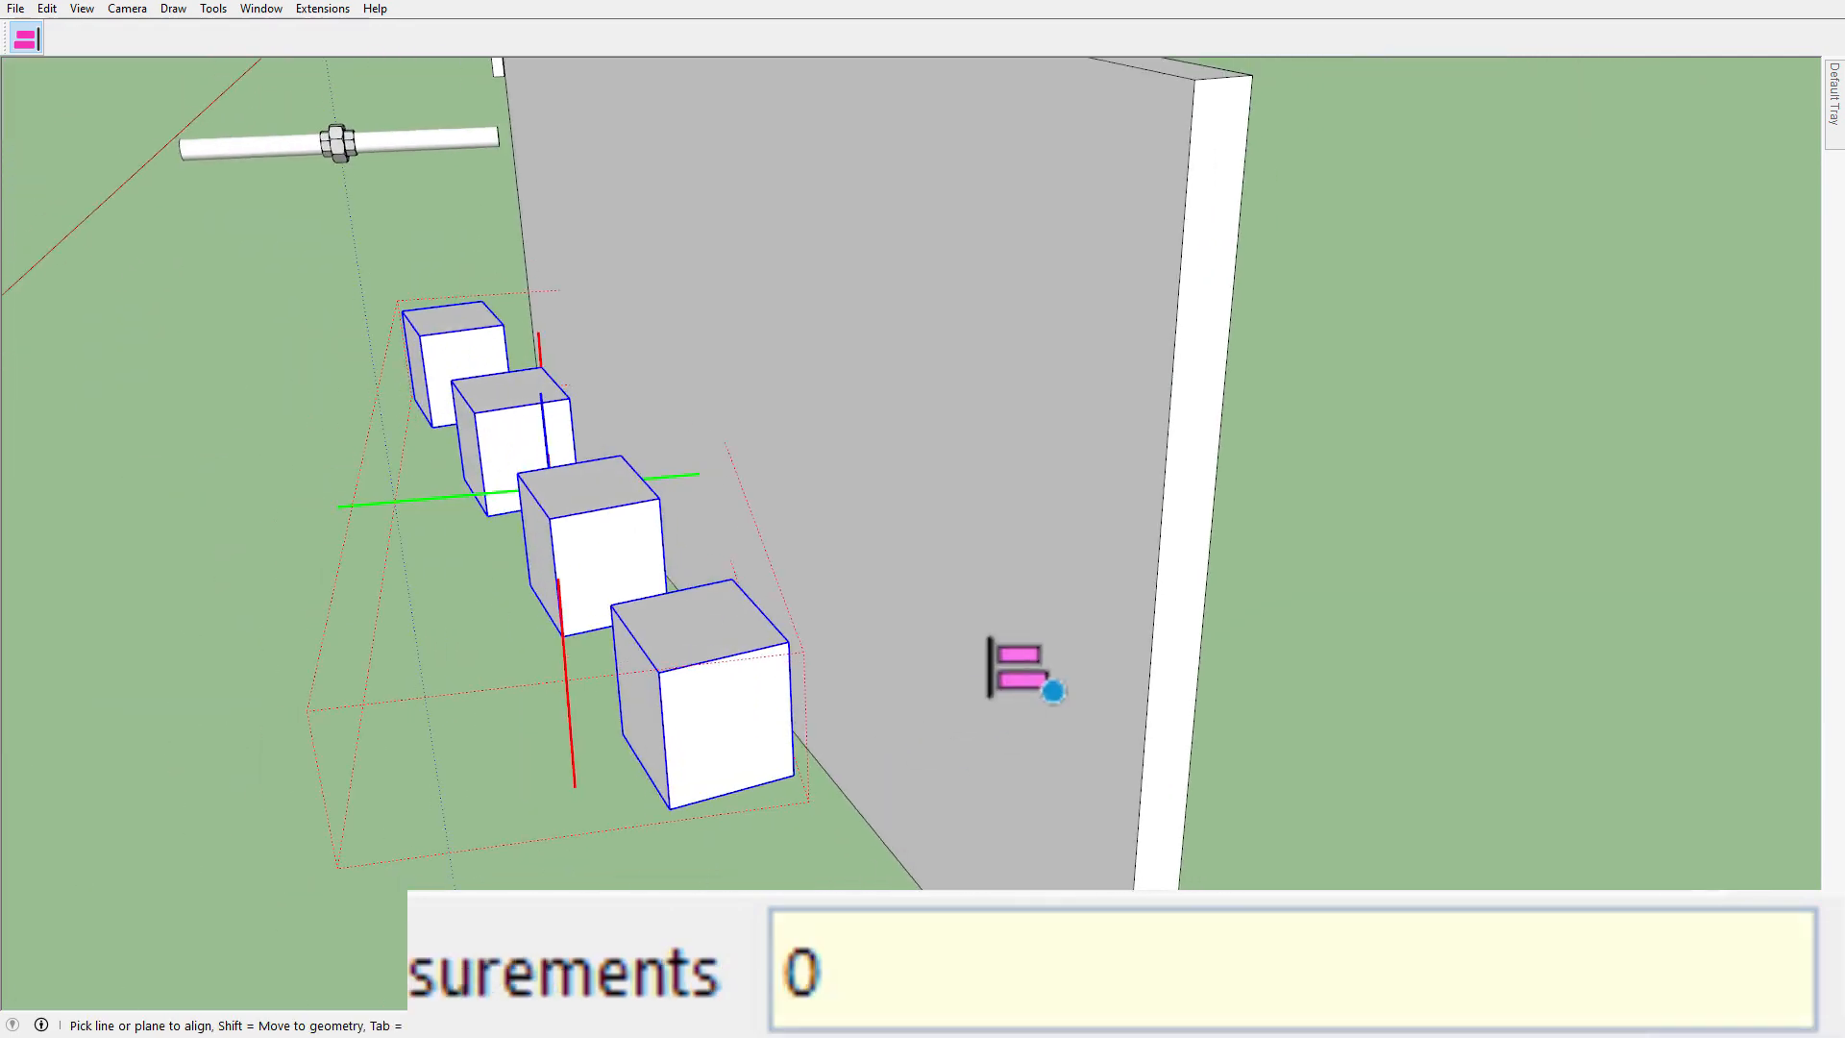
# Set the aligned cubes' distance from the wall face to 0 and check how they meet the wall.
pyautogui.press('Return')
pyautogui.scroll(3, 845, 615)
pyautogui.moveTo(818, 616); pyautogui.dragTo(1044, 639, button='middle')
pyautogui.scroll(-6, 1207, 649)
pyautogui.moveTo(1172, 625); pyautogui.dragTo(1278, 780, button='middle')
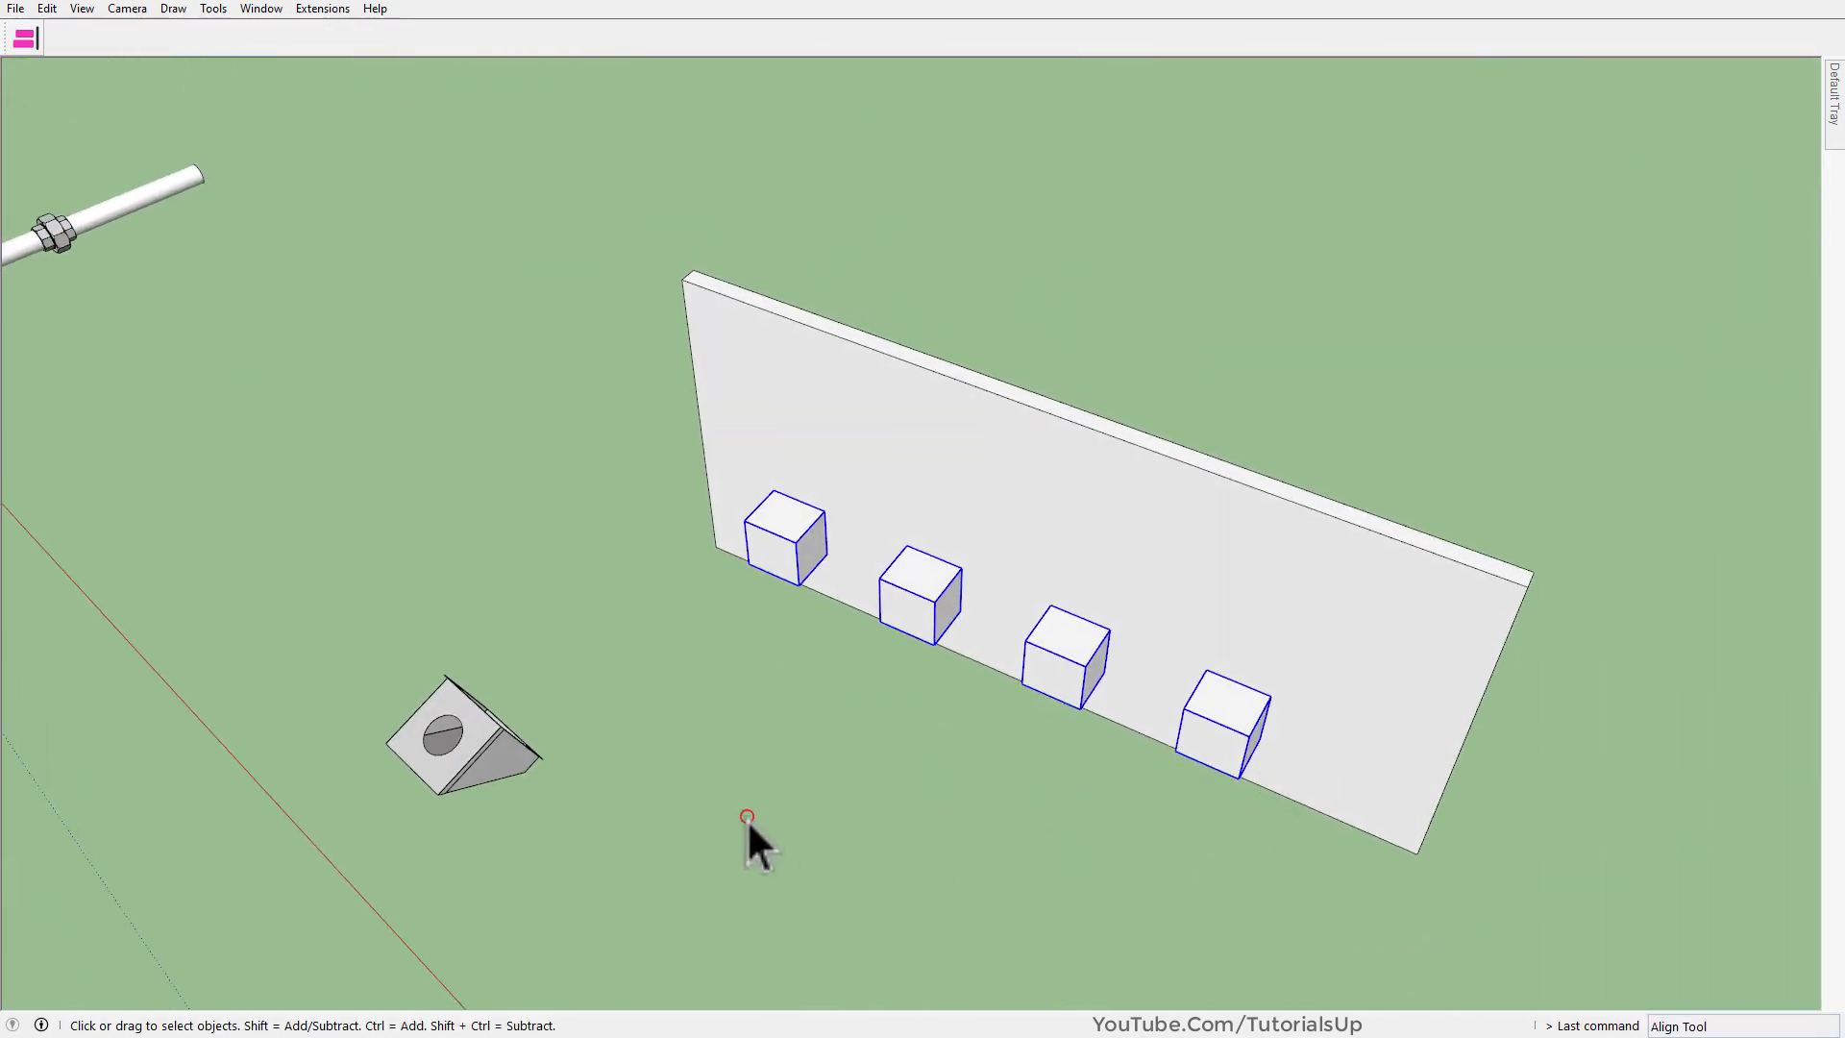
# Align the box with the round hole to the freestanding wall's front face using the vertex reference mode.
pyautogui.scroll(-2, 719, 542)
pyautogui.scroll(1, 586, 663)
pyautogui.moveTo(586, 663); pyautogui.dragTo(642, 751, button='middle')
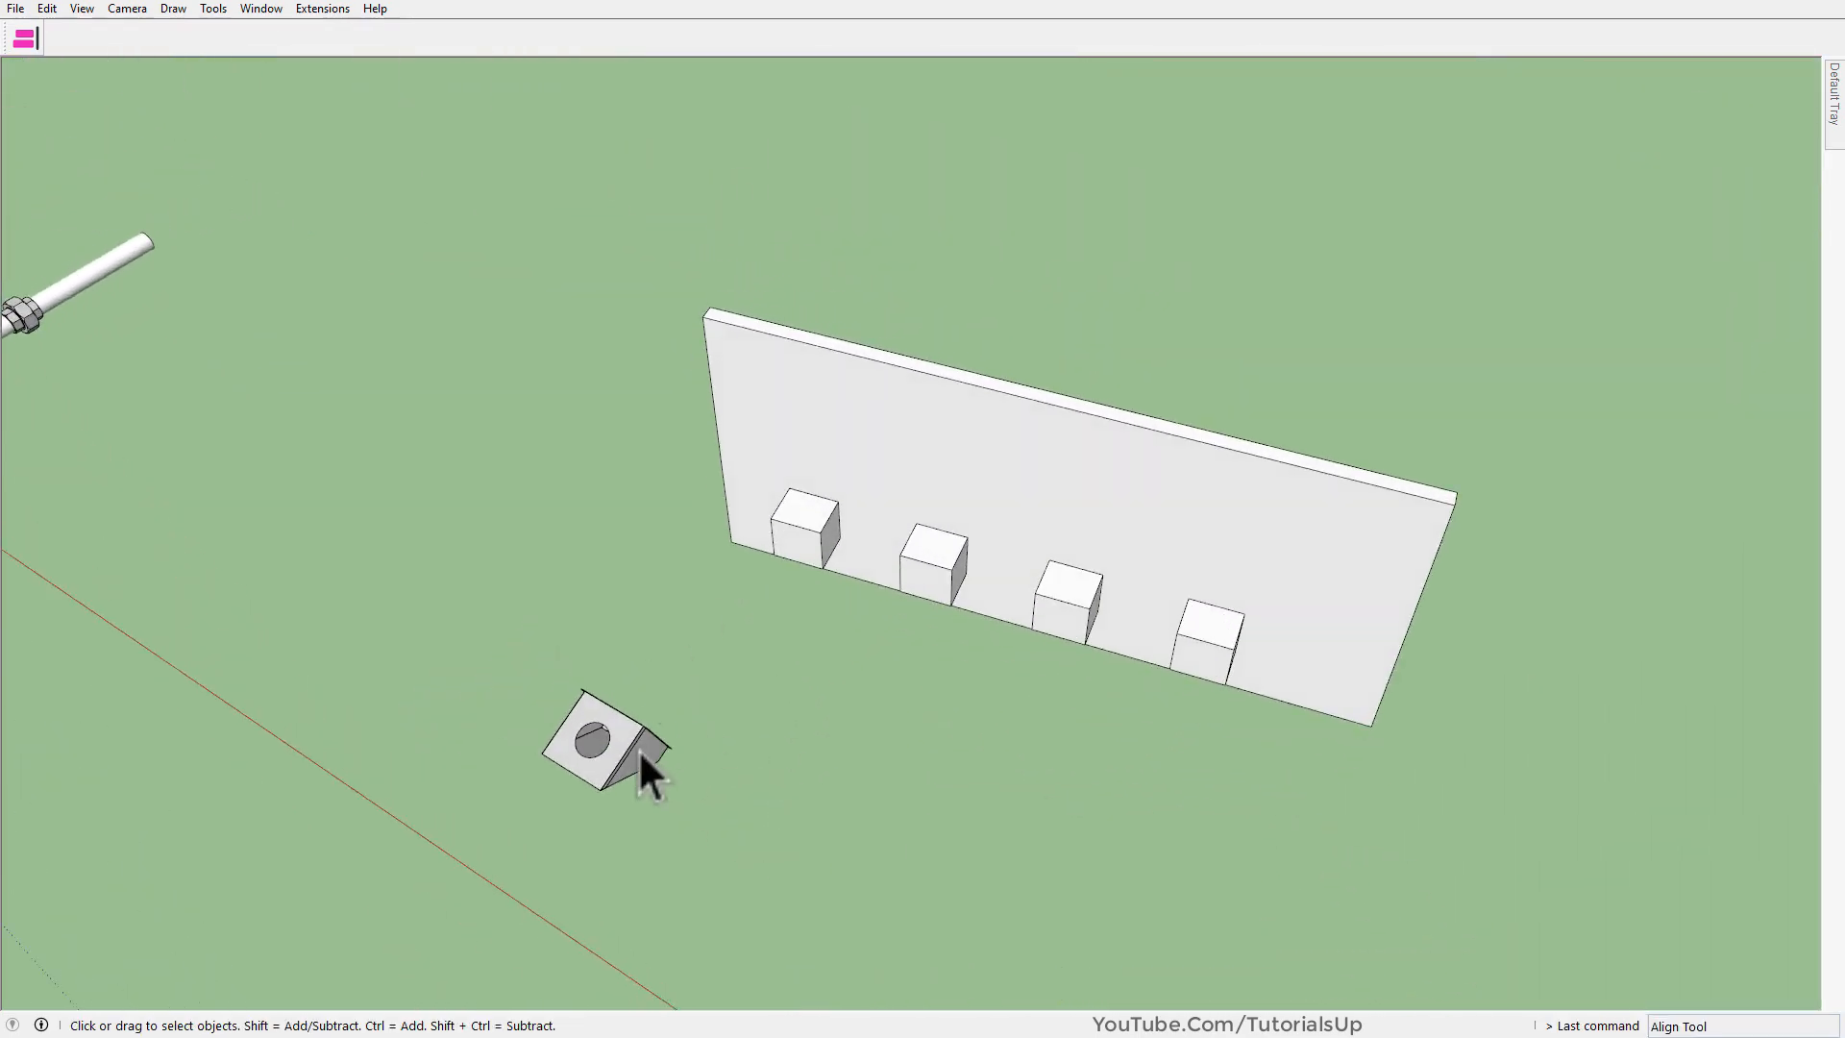
pyautogui.click(25, 47)
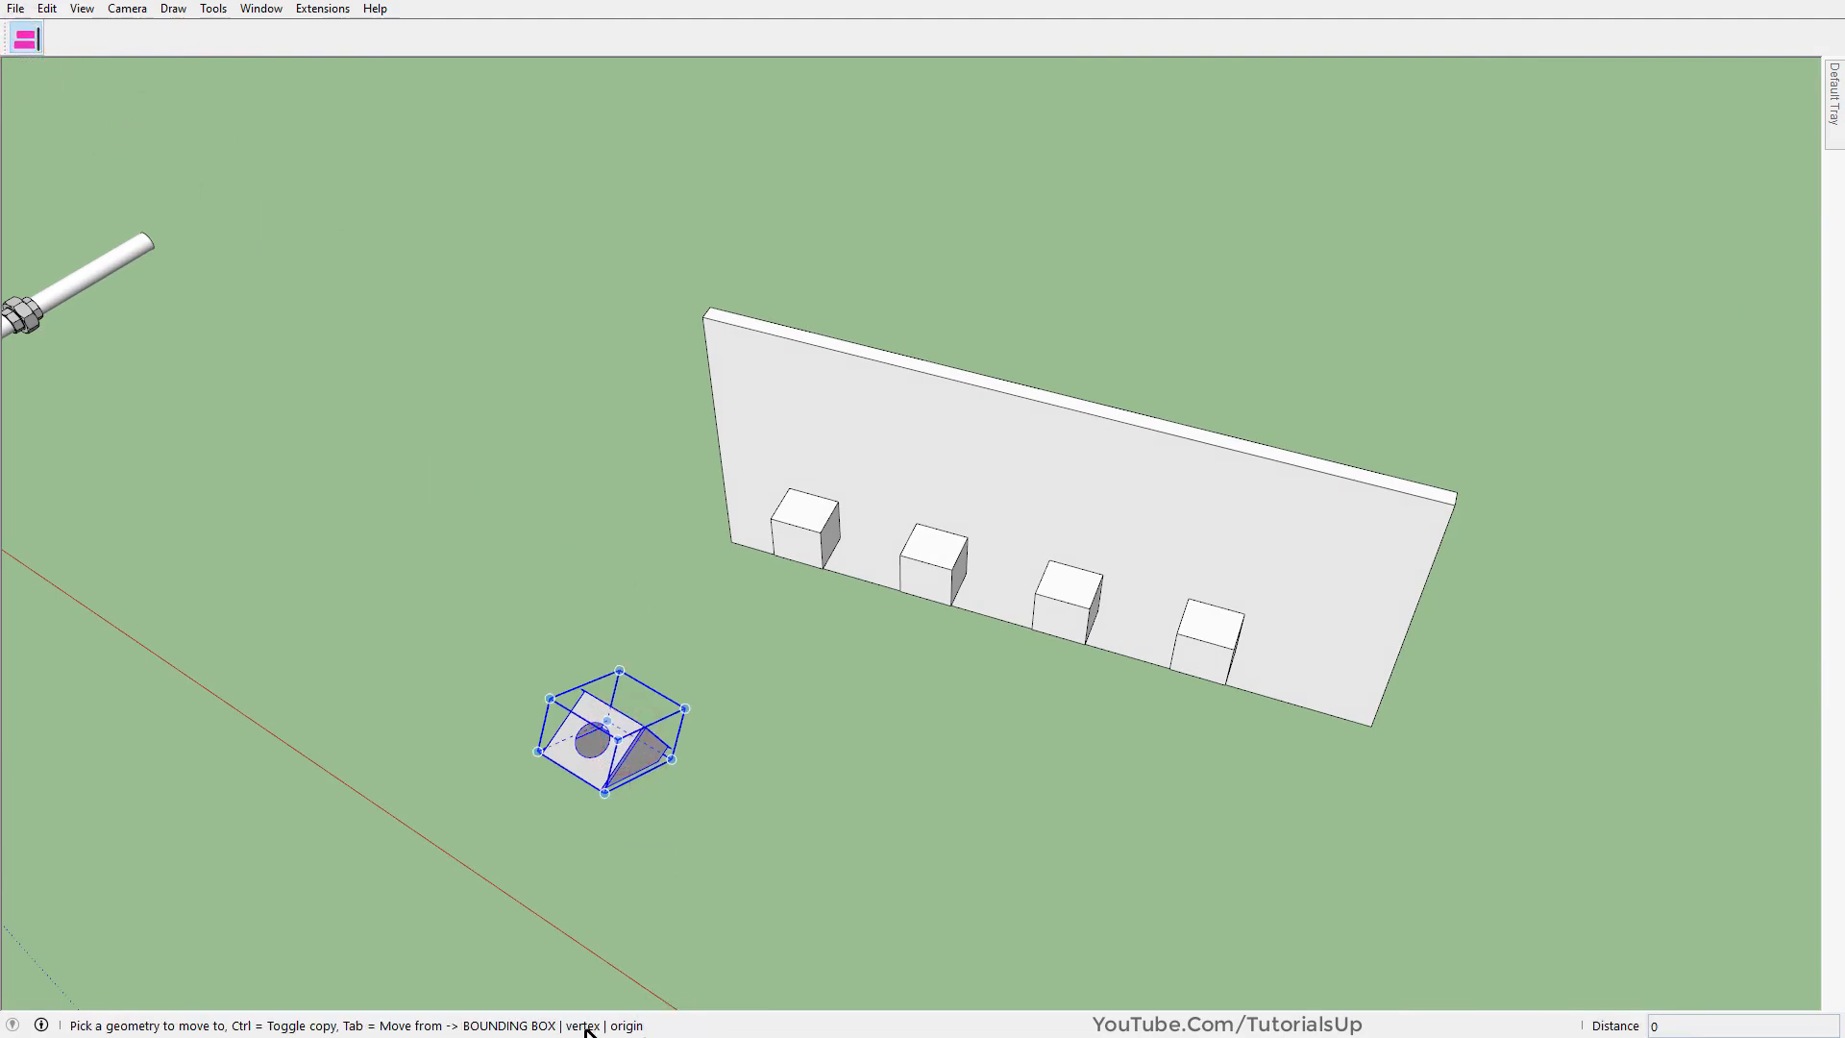
pyautogui.press('Tab')
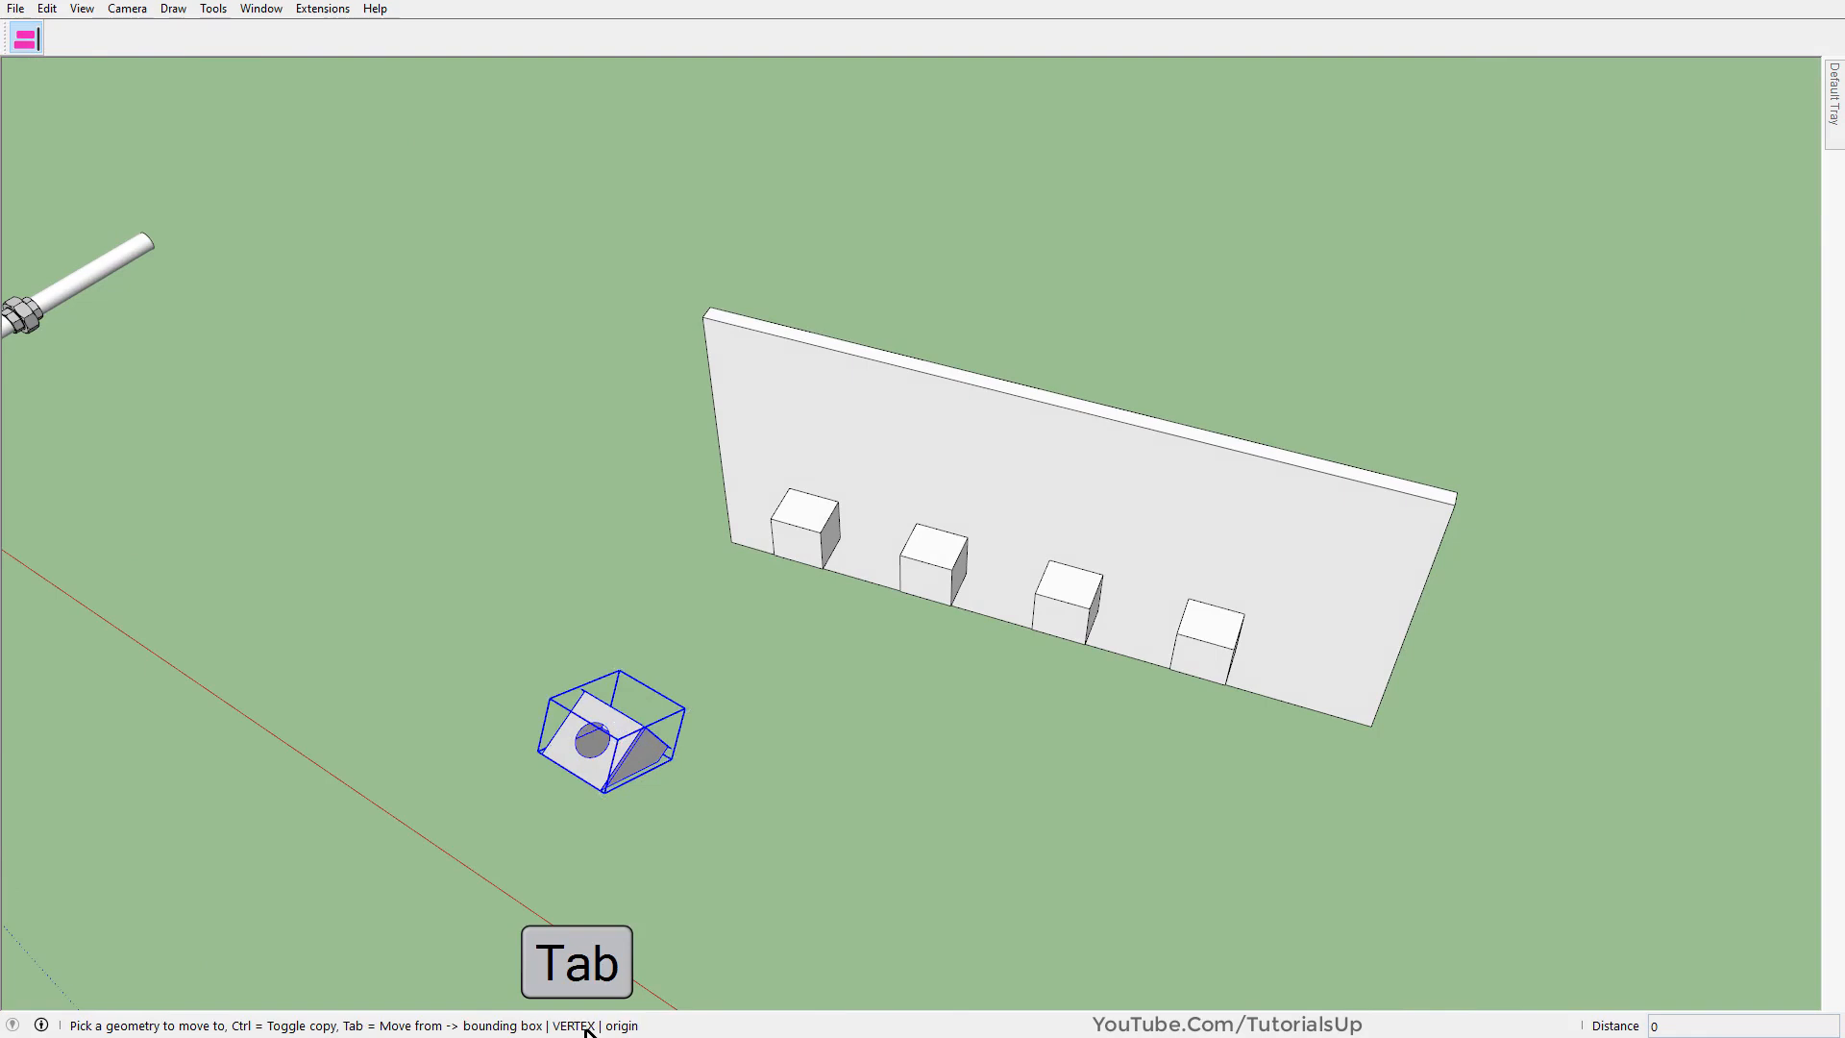
pyautogui.moveTo(982, 568); pyautogui.dragTo(928, 461, button='middle')
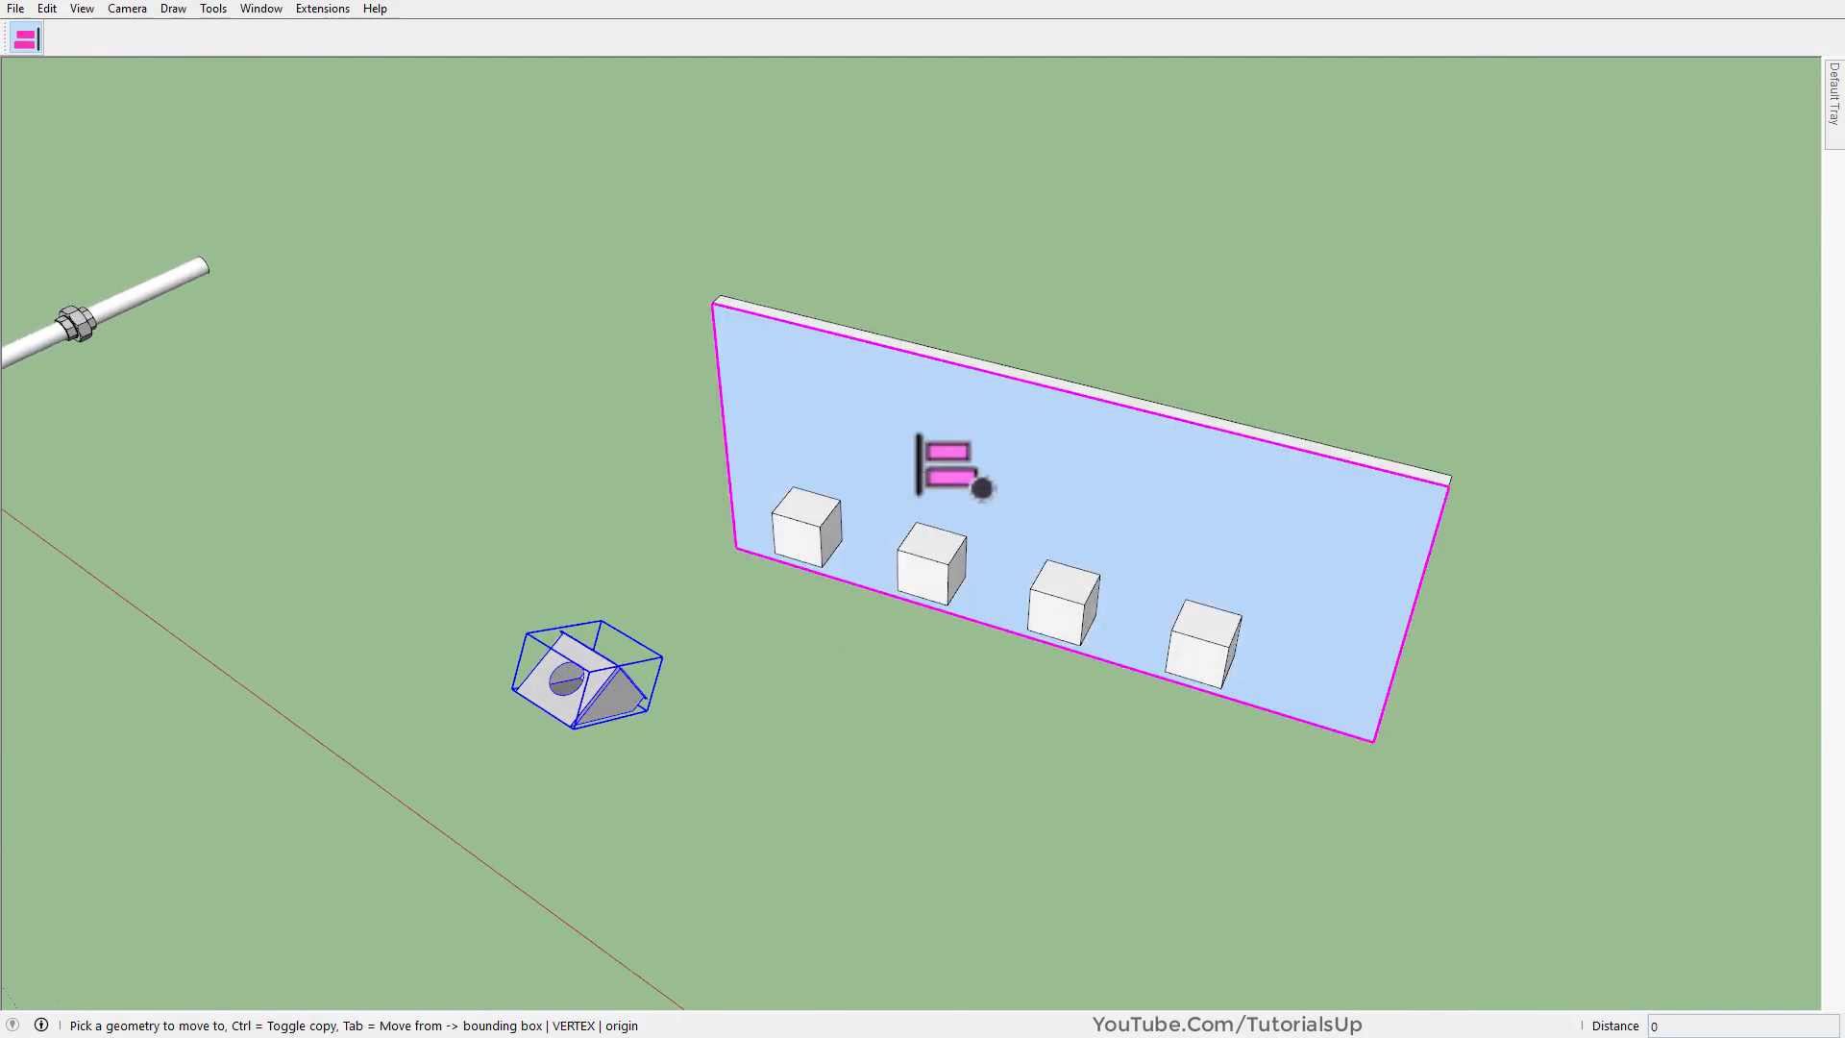
pyautogui.click(1047, 504)
# Align the box with the round hole to the left vertical edge of the freestanding wall's front face.
pyautogui.scroll(5, 884, 466)
pyautogui.moveTo(942, 451); pyautogui.dragTo(810, 382, button='middle')
pyautogui.scroll(3, 615, 509)
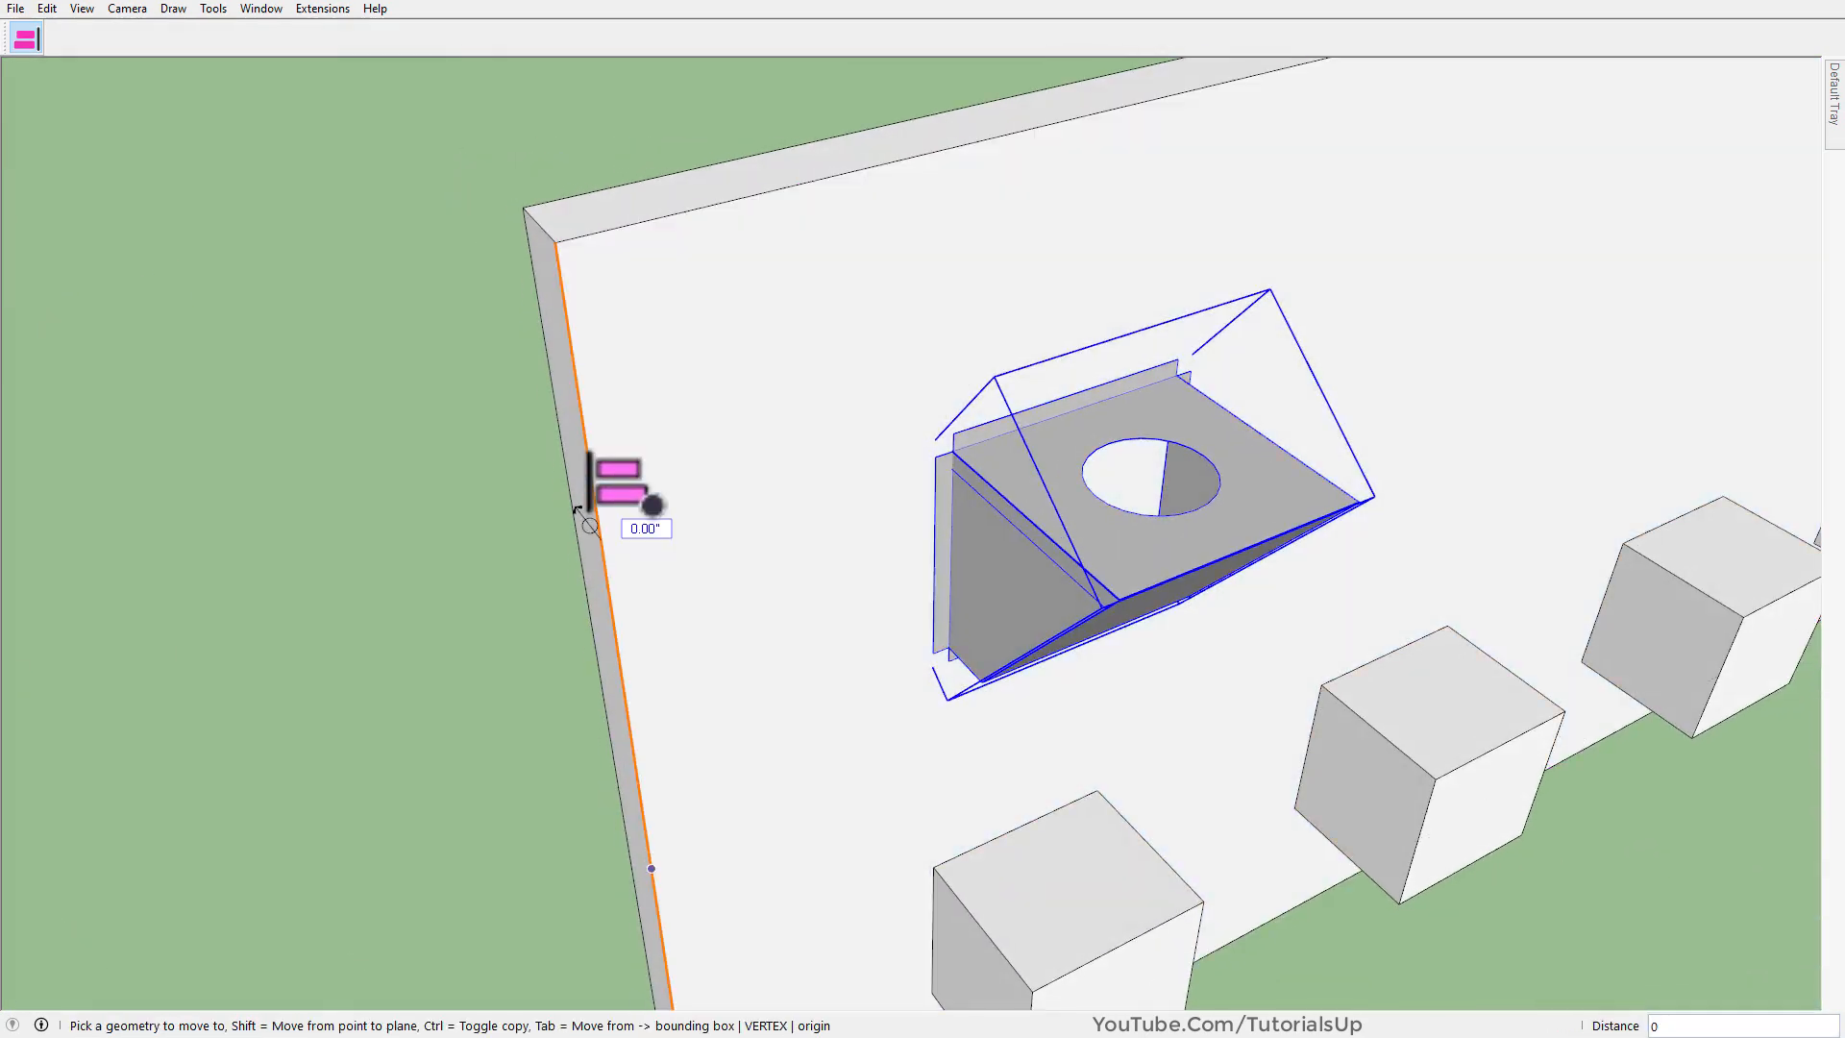
pyautogui.click(588, 452)
# Copy the box with the round hole to the wall's right vertical edge and divide the span evenly with /4.
pyautogui.moveTo(1086, 473); pyautogui.dragTo(392, 361, button='middle')
pyautogui.scroll(-3, 392, 361)
pyautogui.scroll(-3, 392, 434)
pyautogui.scroll(3, 960, 659)
pyautogui.moveTo(959, 659); pyautogui.dragTo(984, 597, button='middle')
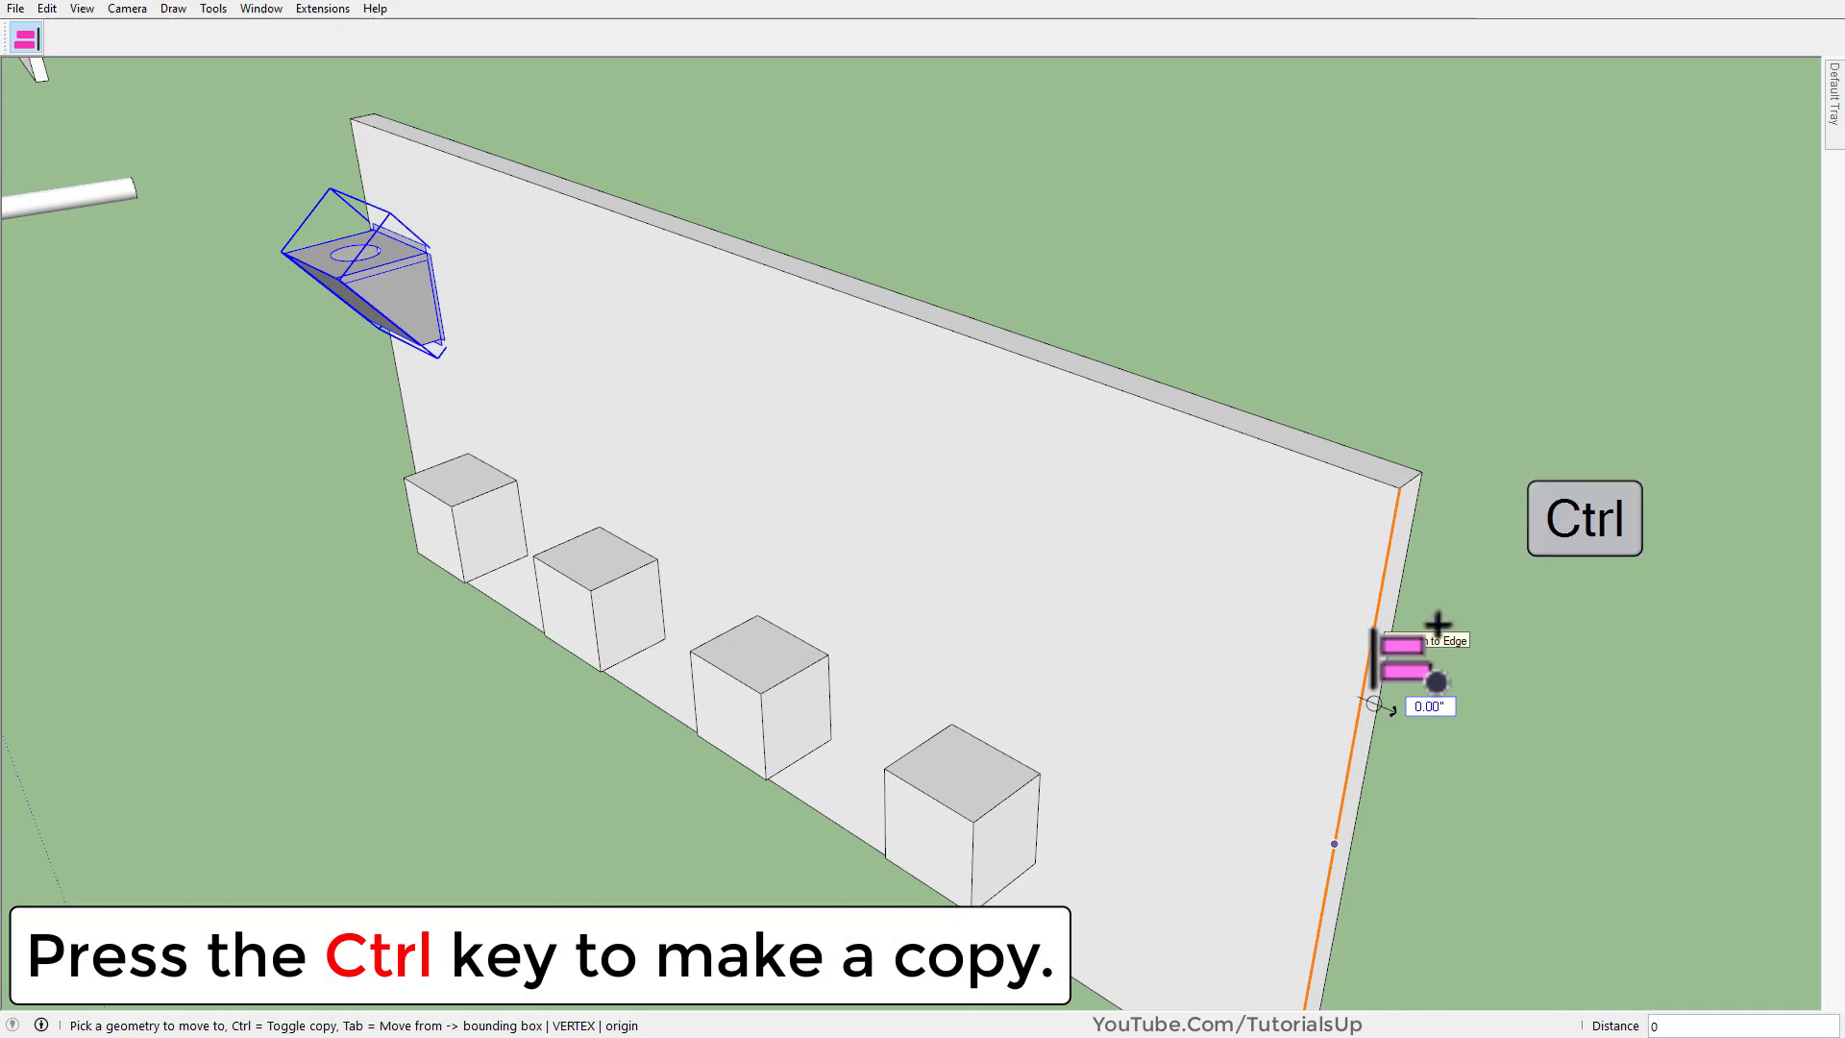
pyautogui.press('ctrl')
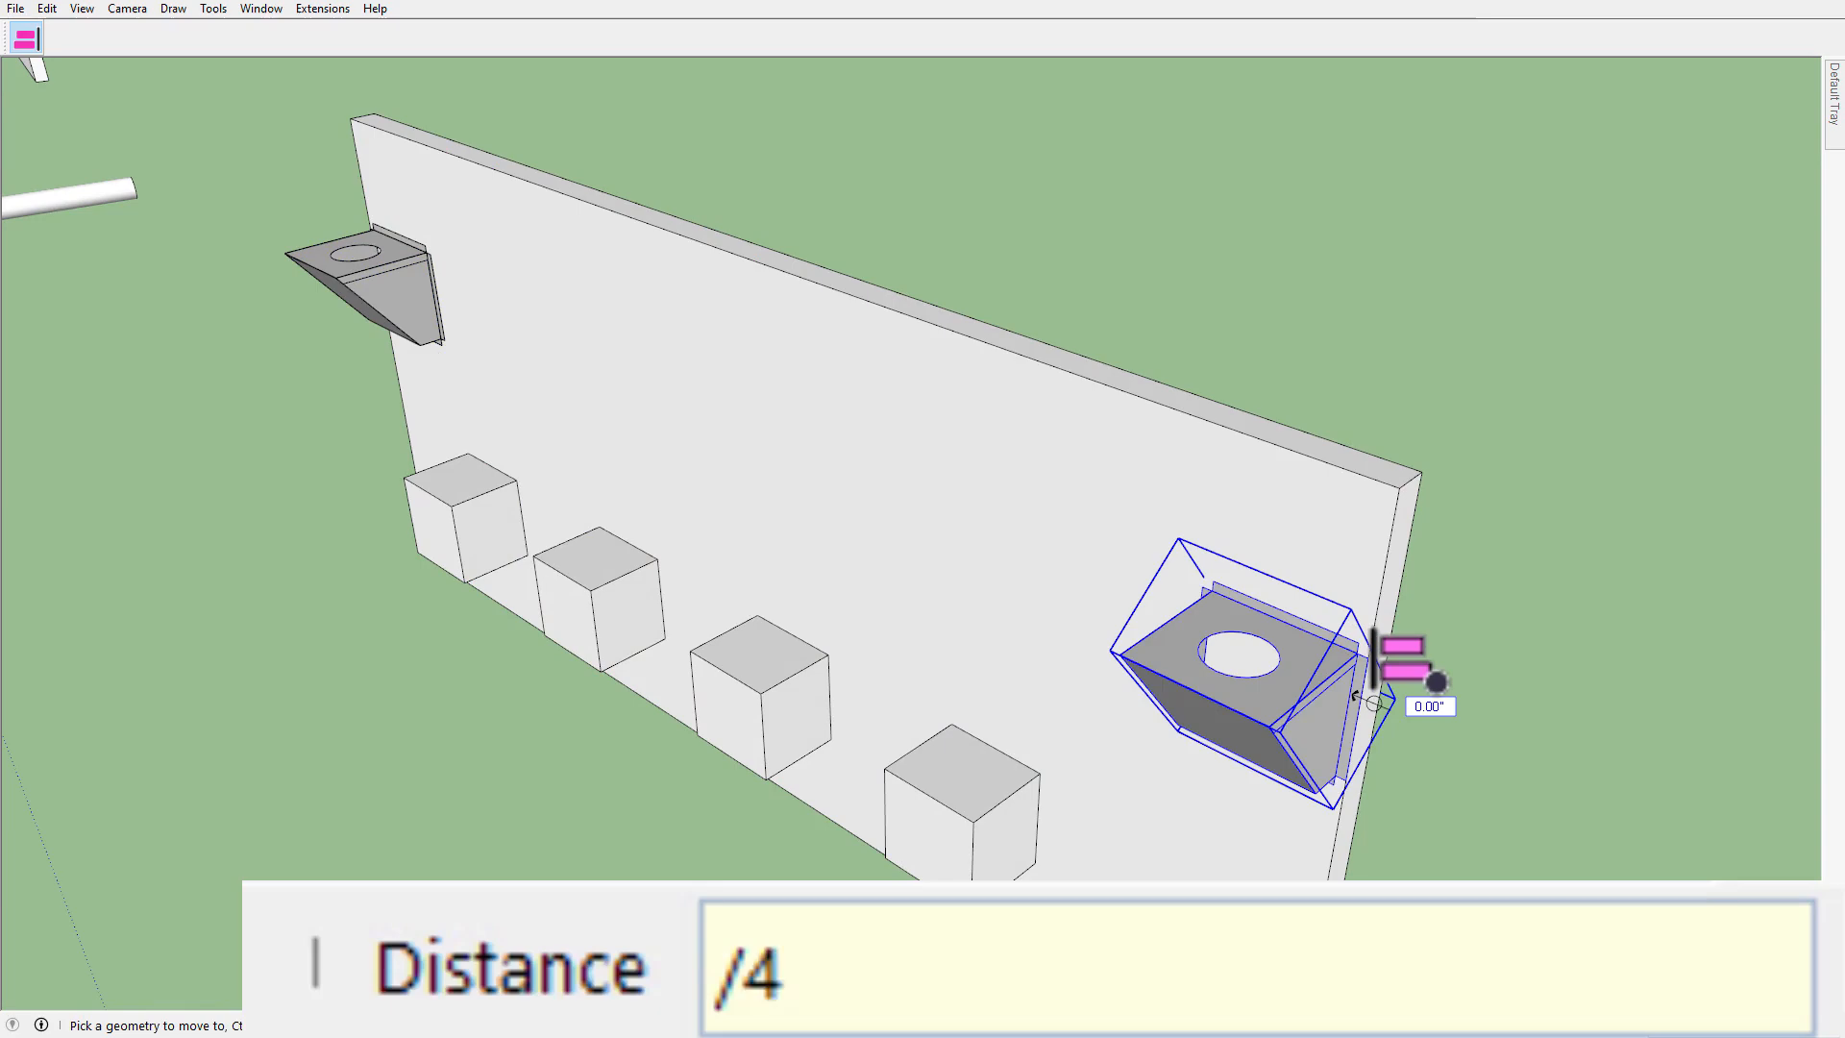
pyautogui.press('Return')
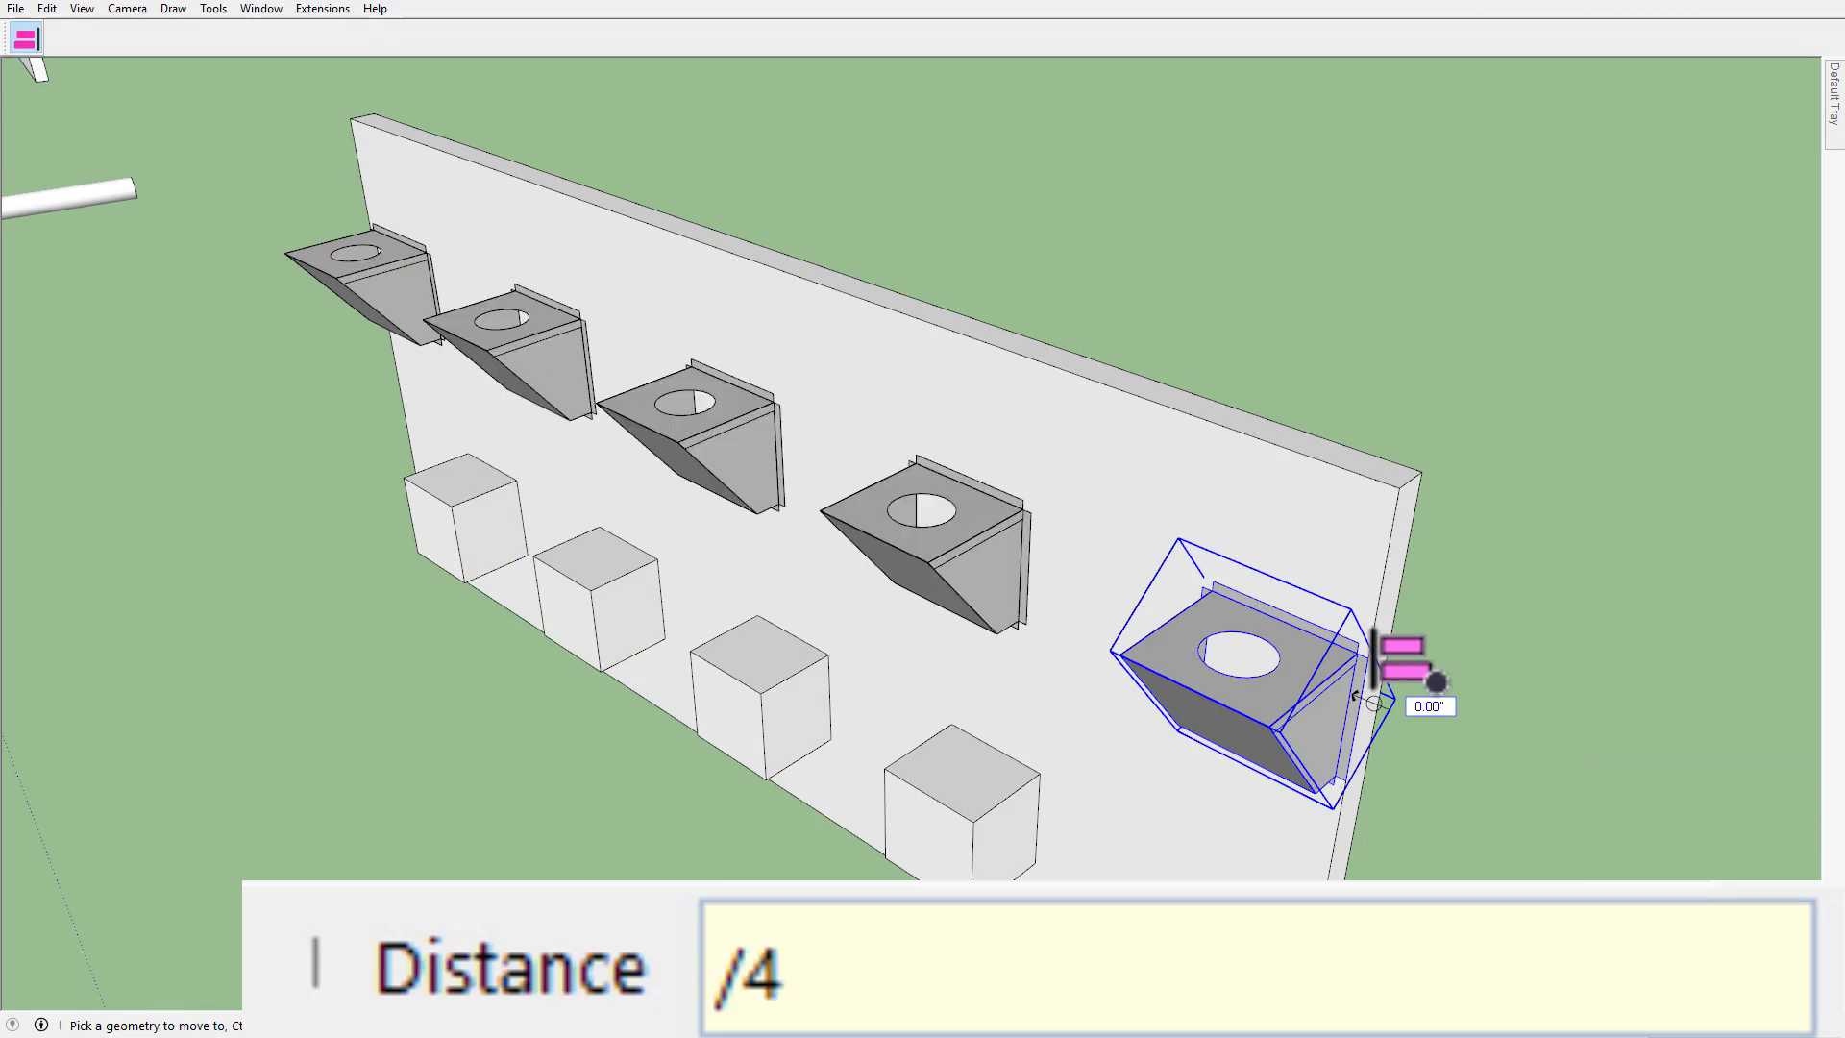
# Delete the four copies of the box with the round hole, keeping only the original at the wall's left edge.
pyautogui.press('space')
pyautogui.moveTo(1105, 524); pyautogui.dragTo(1412, 569, button='middle')
pyautogui.scroll(-3, 1455, 544)
pyautogui.scroll(1, 1326, 524)
pyautogui.keyDown('ctrl'); pyautogui.click(1040, 533); pyautogui.keyUp('ctrl')
pyautogui.keyDown('ctrl'); pyautogui.click(1230, 493); pyautogui.keyUp('ctrl')
pyautogui.keyDown('ctrl'); pyautogui.click(1355, 464); pyautogui.keyUp('ctrl')
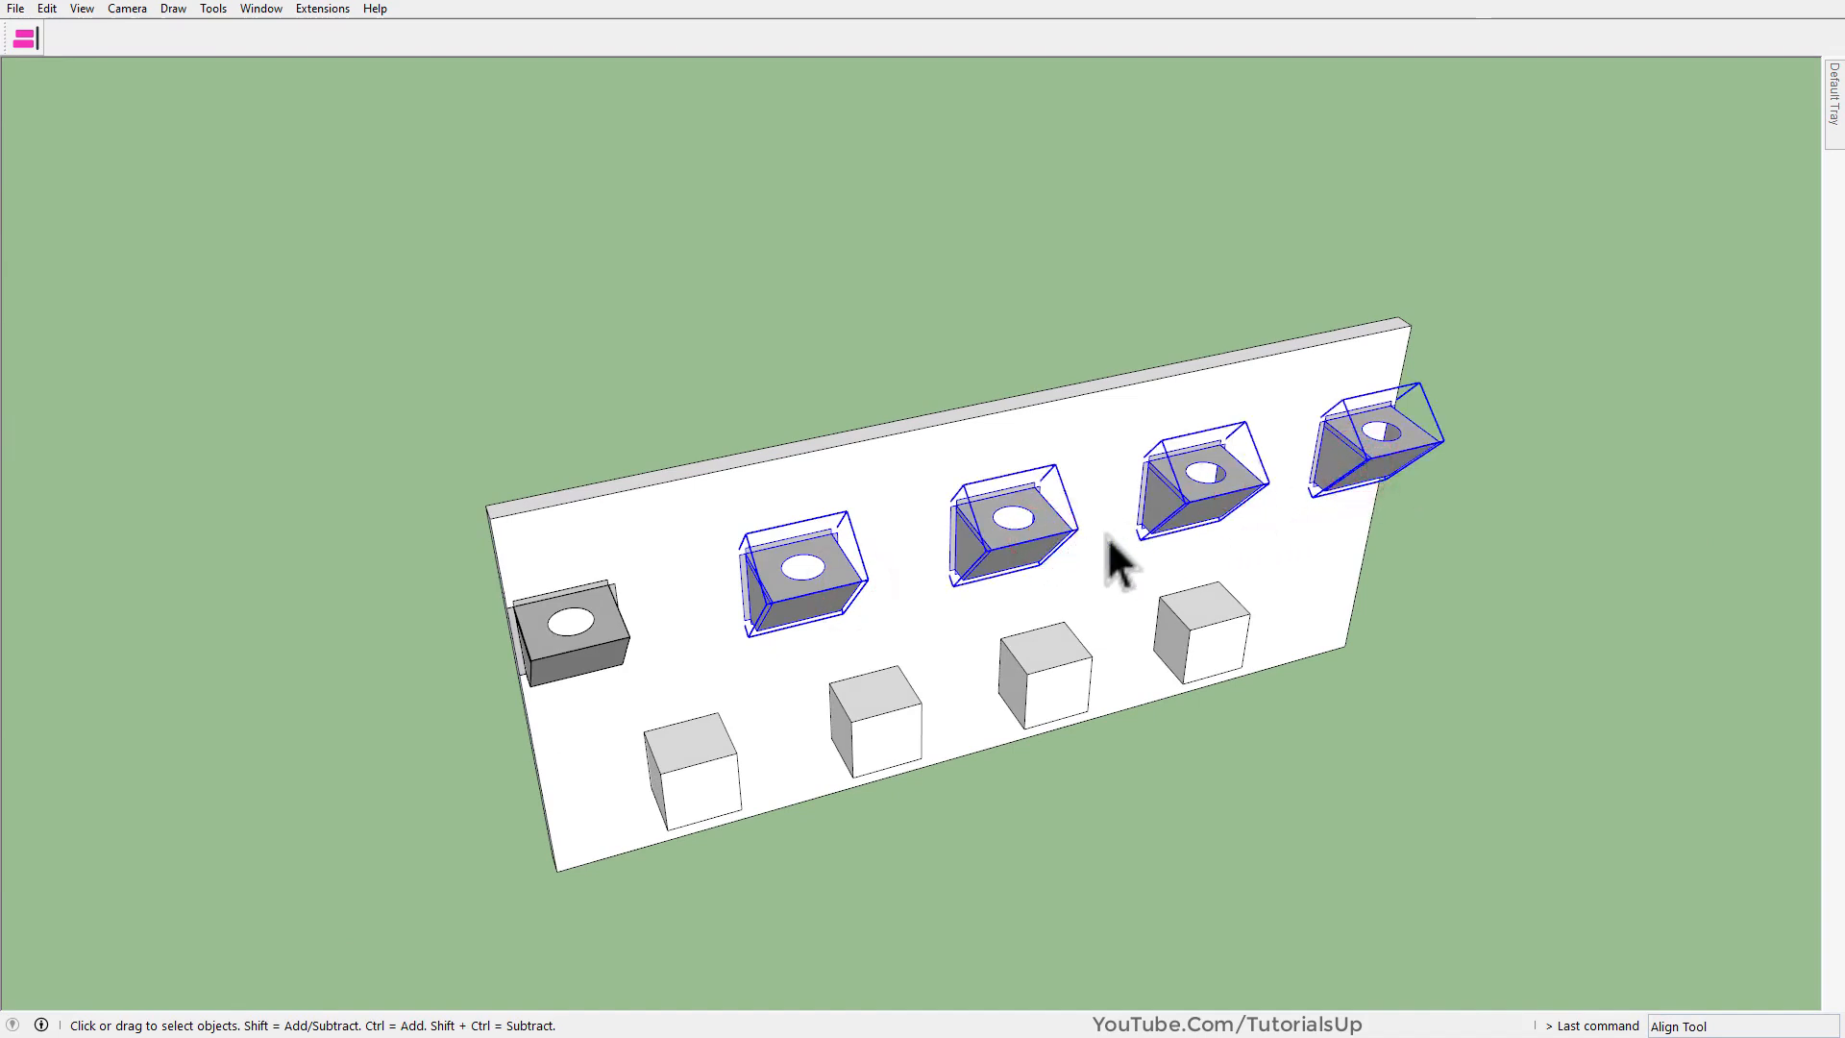
pyautogui.press('Delete')
# Align a copy of the box with the round hole to the second cube's side face and repeat the copy with *3.
pyautogui.click(634, 650)
pyautogui.moveTo(634, 650); pyautogui.dragTo(708, 603, button='middle')
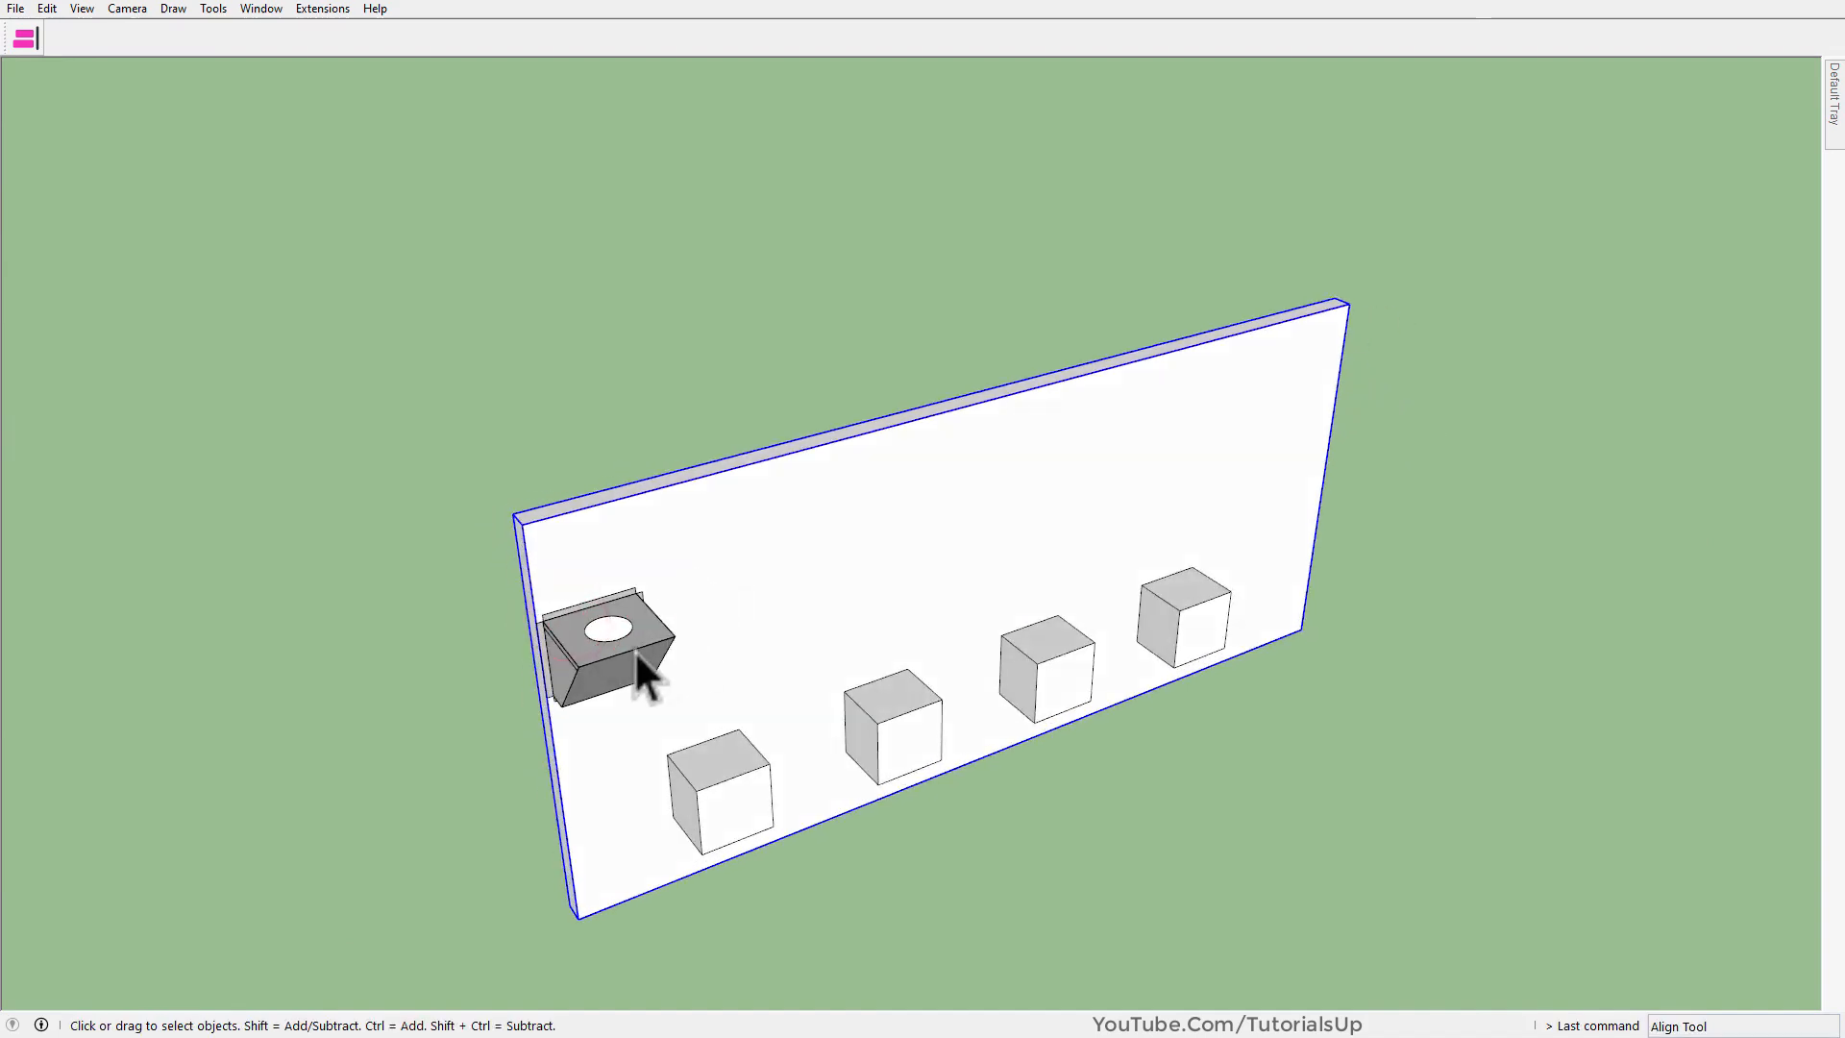
pyautogui.click(634, 650)
pyautogui.scroll(3, 634, 649)
pyautogui.click(23, 39)
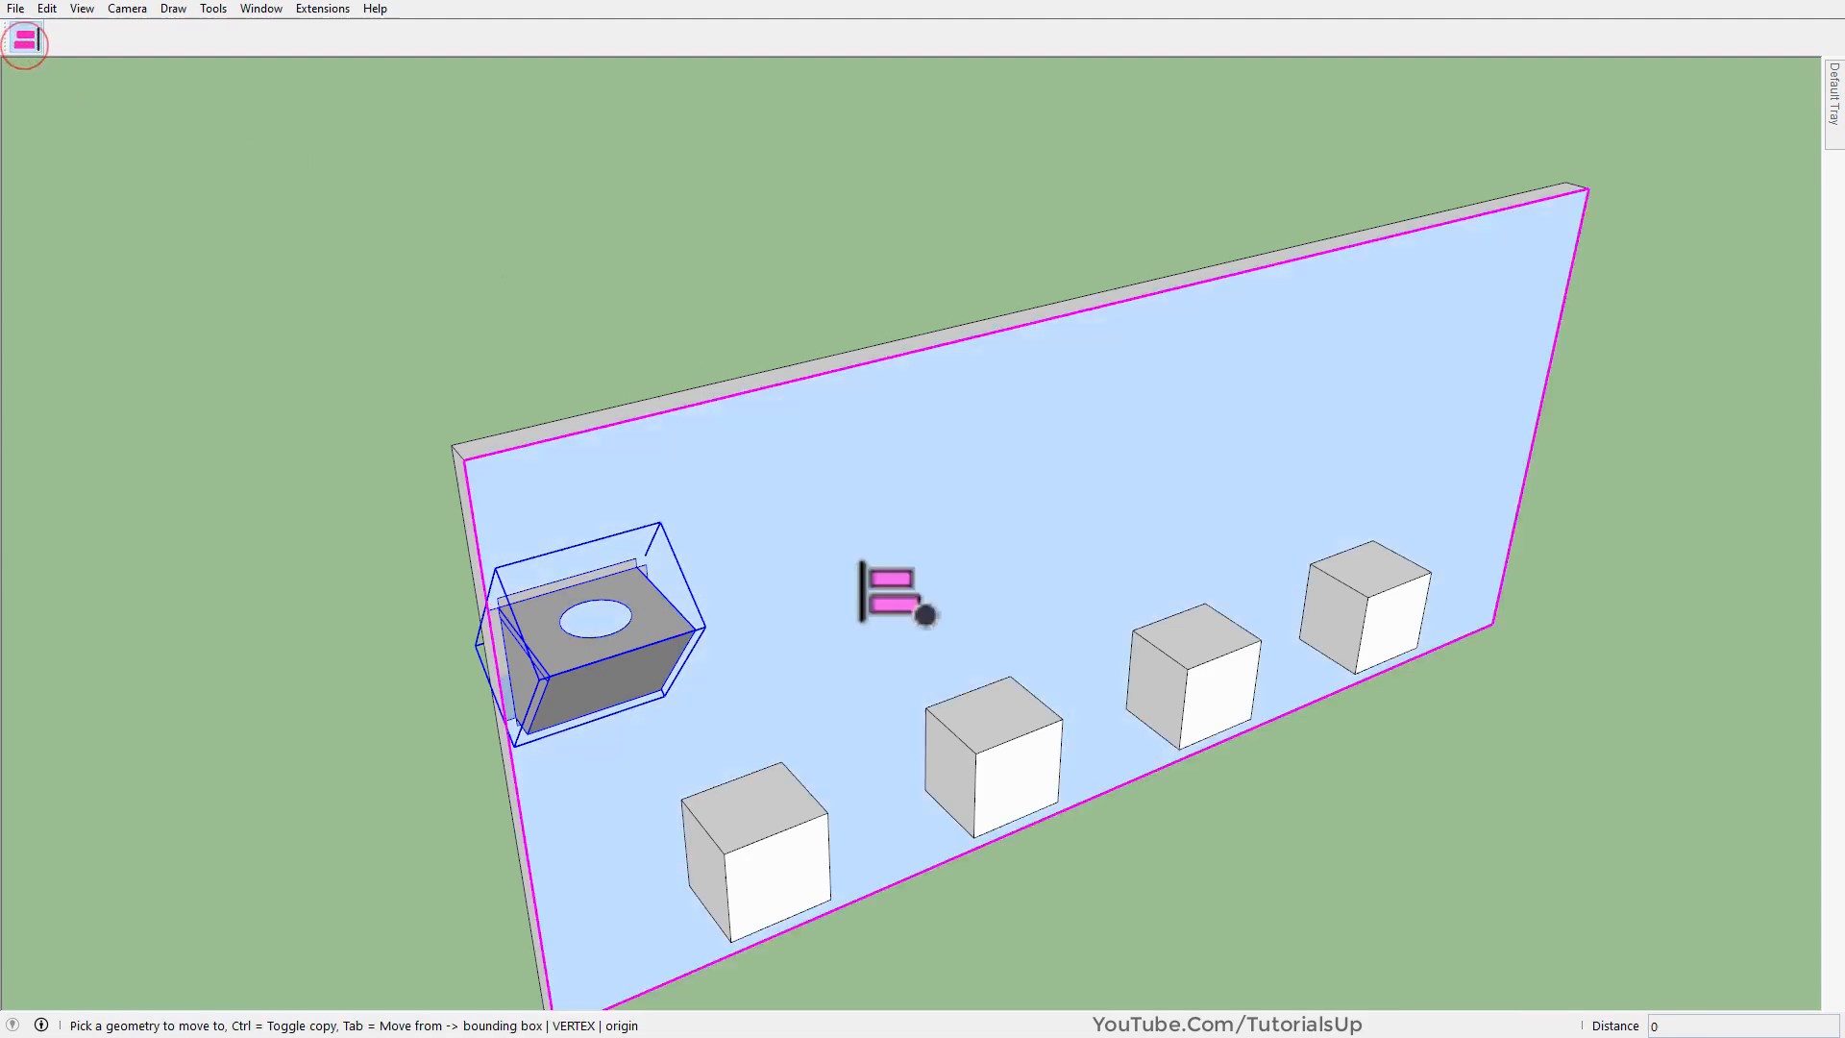
pyautogui.click(954, 764)
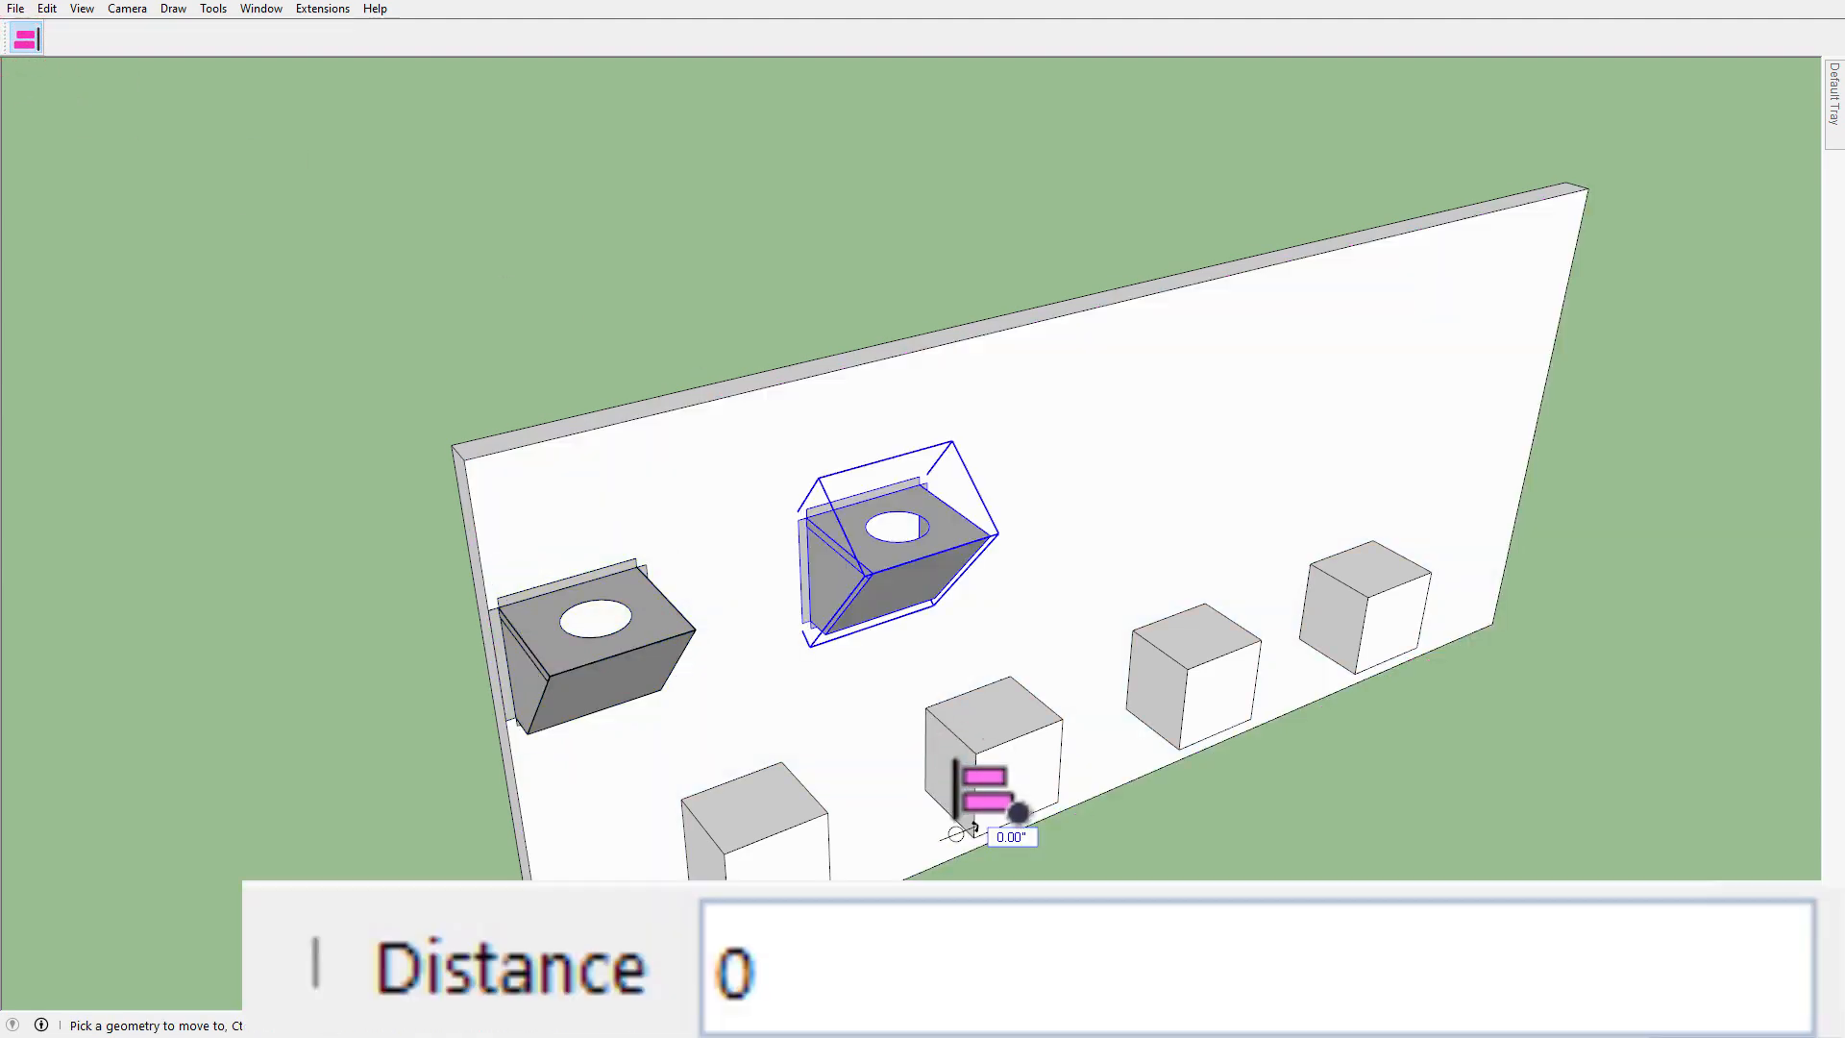
pyautogui.write('*3')
pyautogui.press('Return')
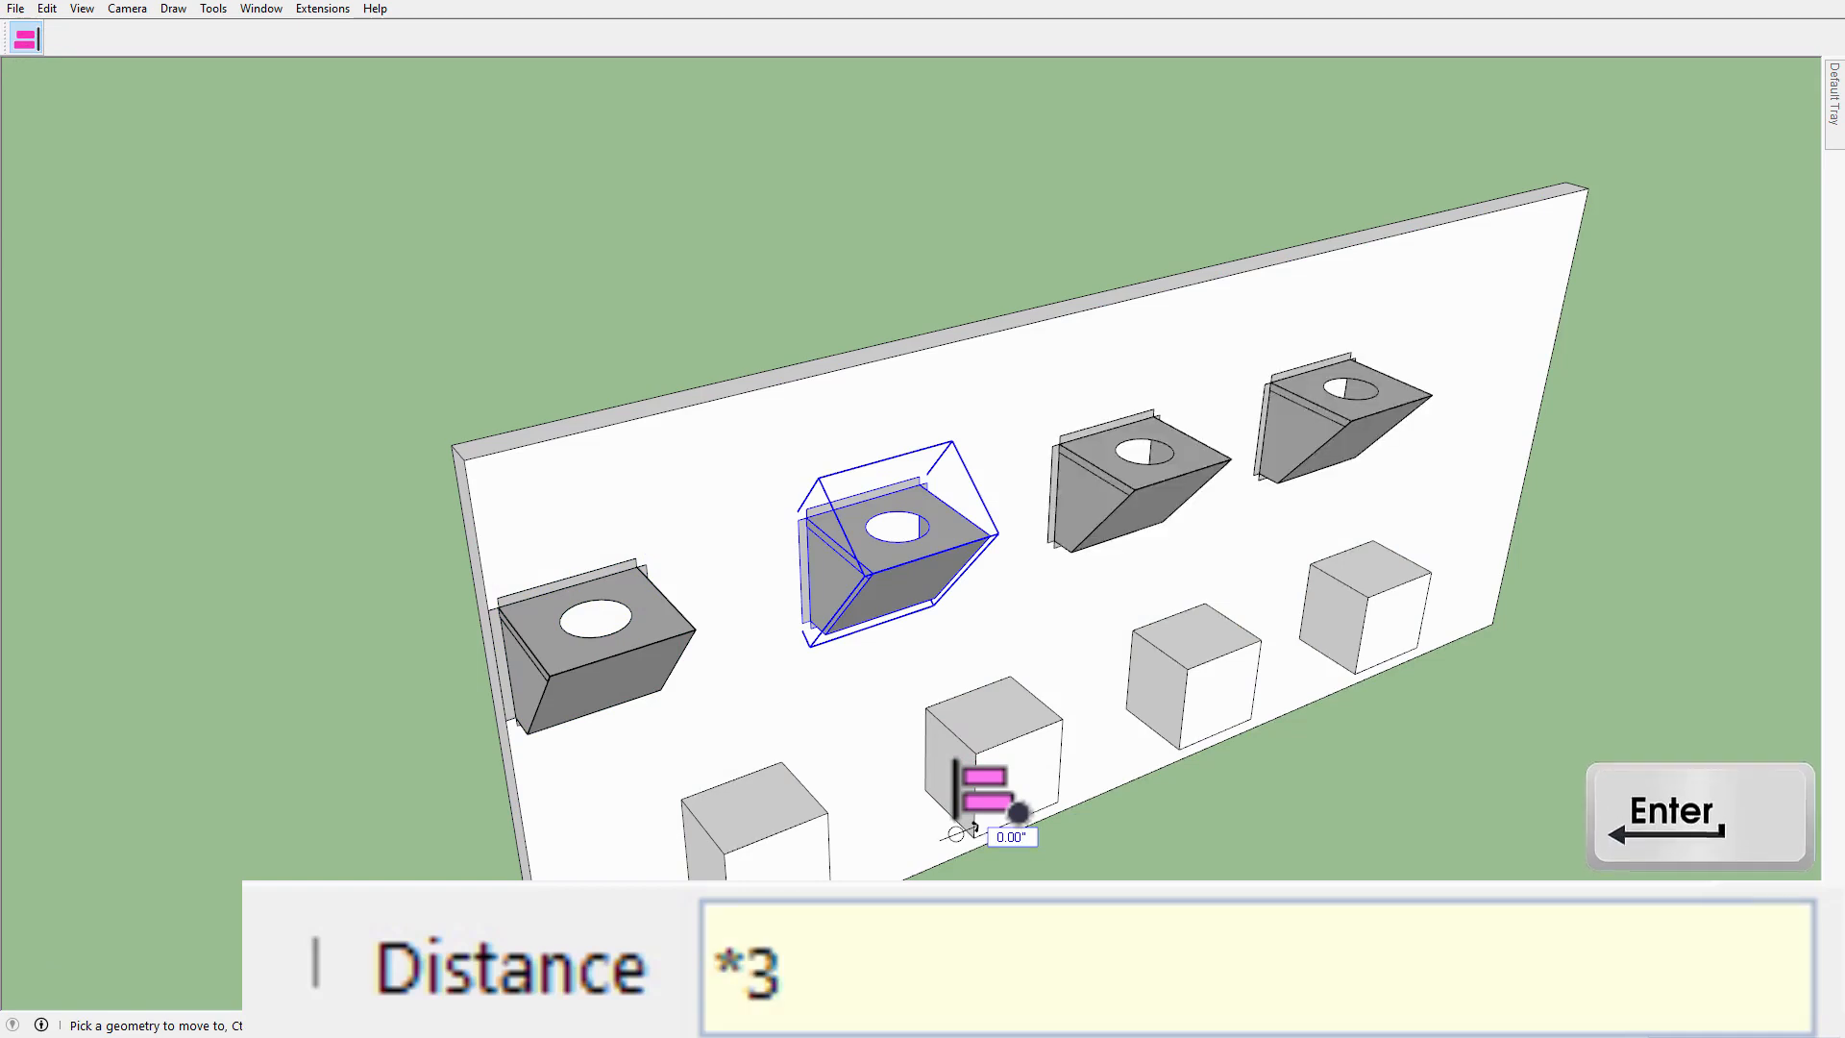
pyautogui.press('space')
pyautogui.moveTo(1130, 532); pyautogui.dragTo(954, 532, button='middle')
pyautogui.click(868, 285)
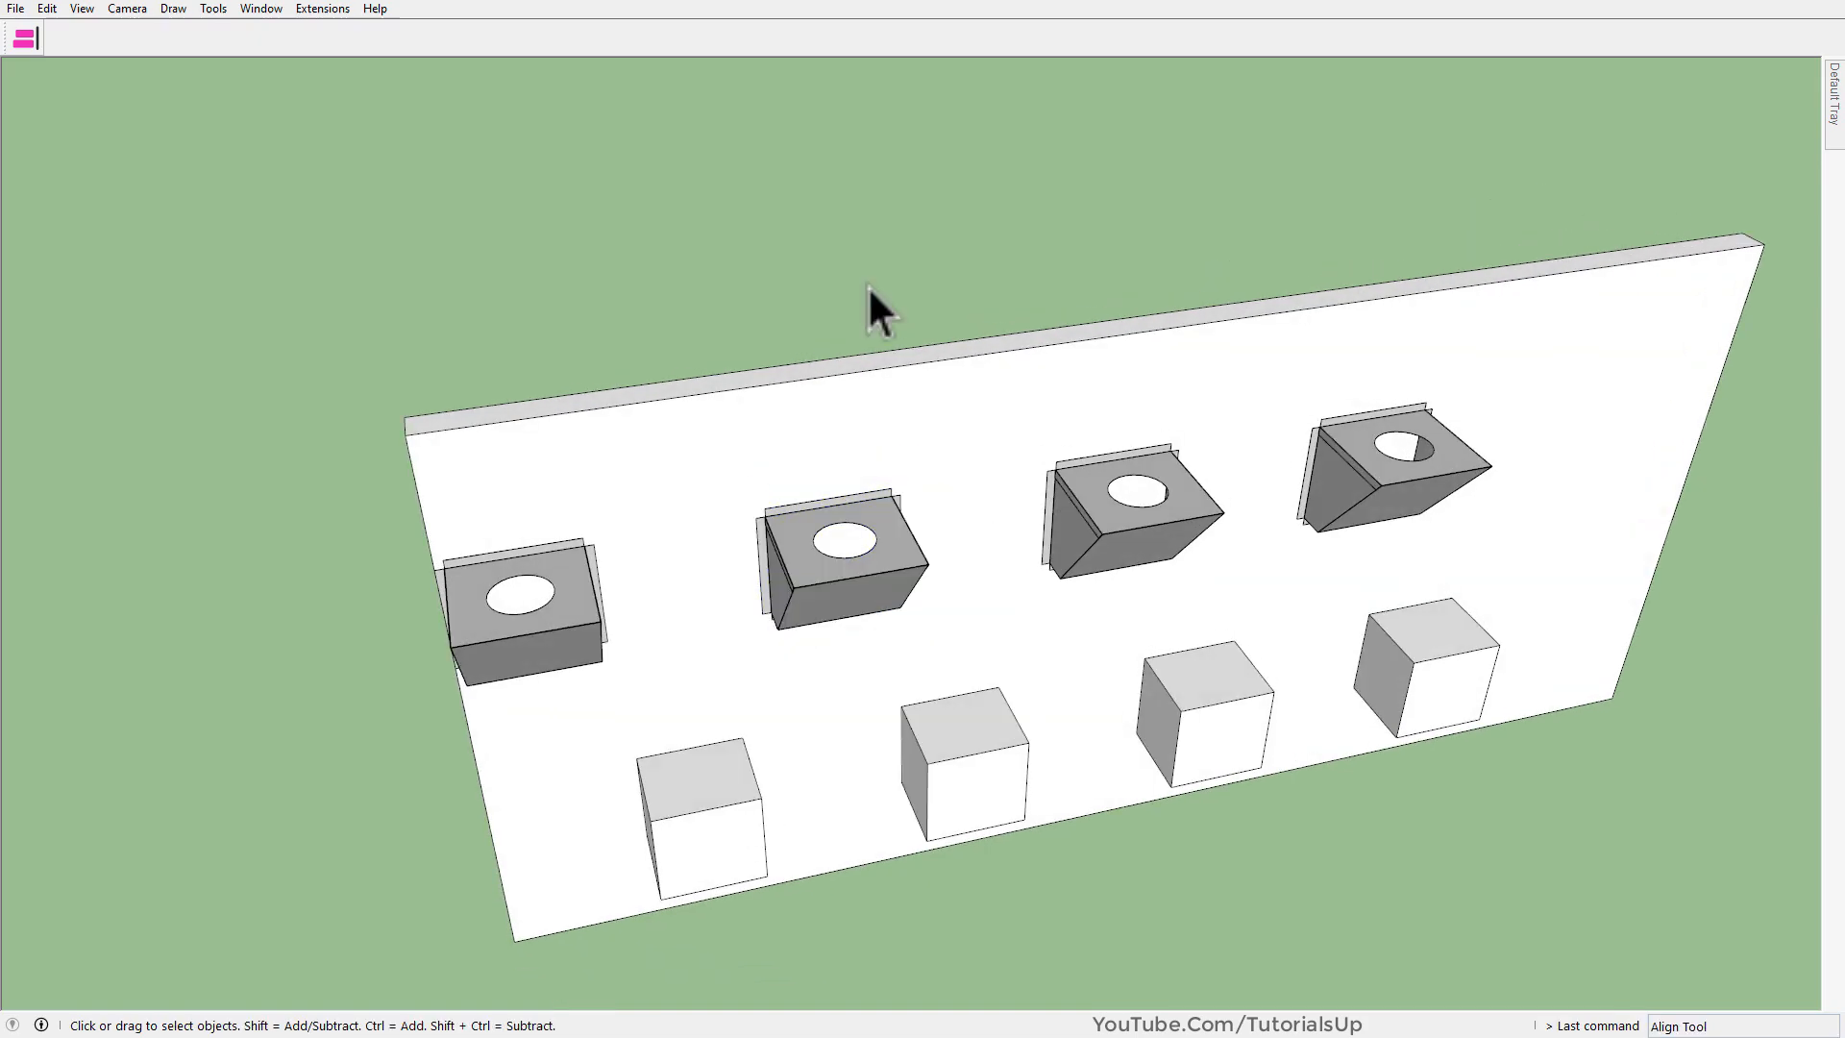
# Align the mitred end of the separated board to the matching end of the adjoining board using the vertex reference.
pyautogui.moveTo(931, 297)
pyautogui.mouseDown(button='middle')
pyautogui.moveTo(688, 268)
pyautogui.moveTo(922, 297)
pyautogui.mouseUp(button='middle')
pyautogui.scroll(-3, 383, 451)
pyautogui.moveTo(663, 462); pyautogui.dragTo(356, 490, button='middle')
pyautogui.scroll(-3, 644, 450)
pyautogui.scroll(-4, 615, 449)
pyautogui.scroll(5, 1131, 713)
pyautogui.moveTo(514, 586); pyautogui.dragTo(1009, 679, button='middle')
pyautogui.scroll(3, 1099, 679)
pyautogui.click(1132, 555)
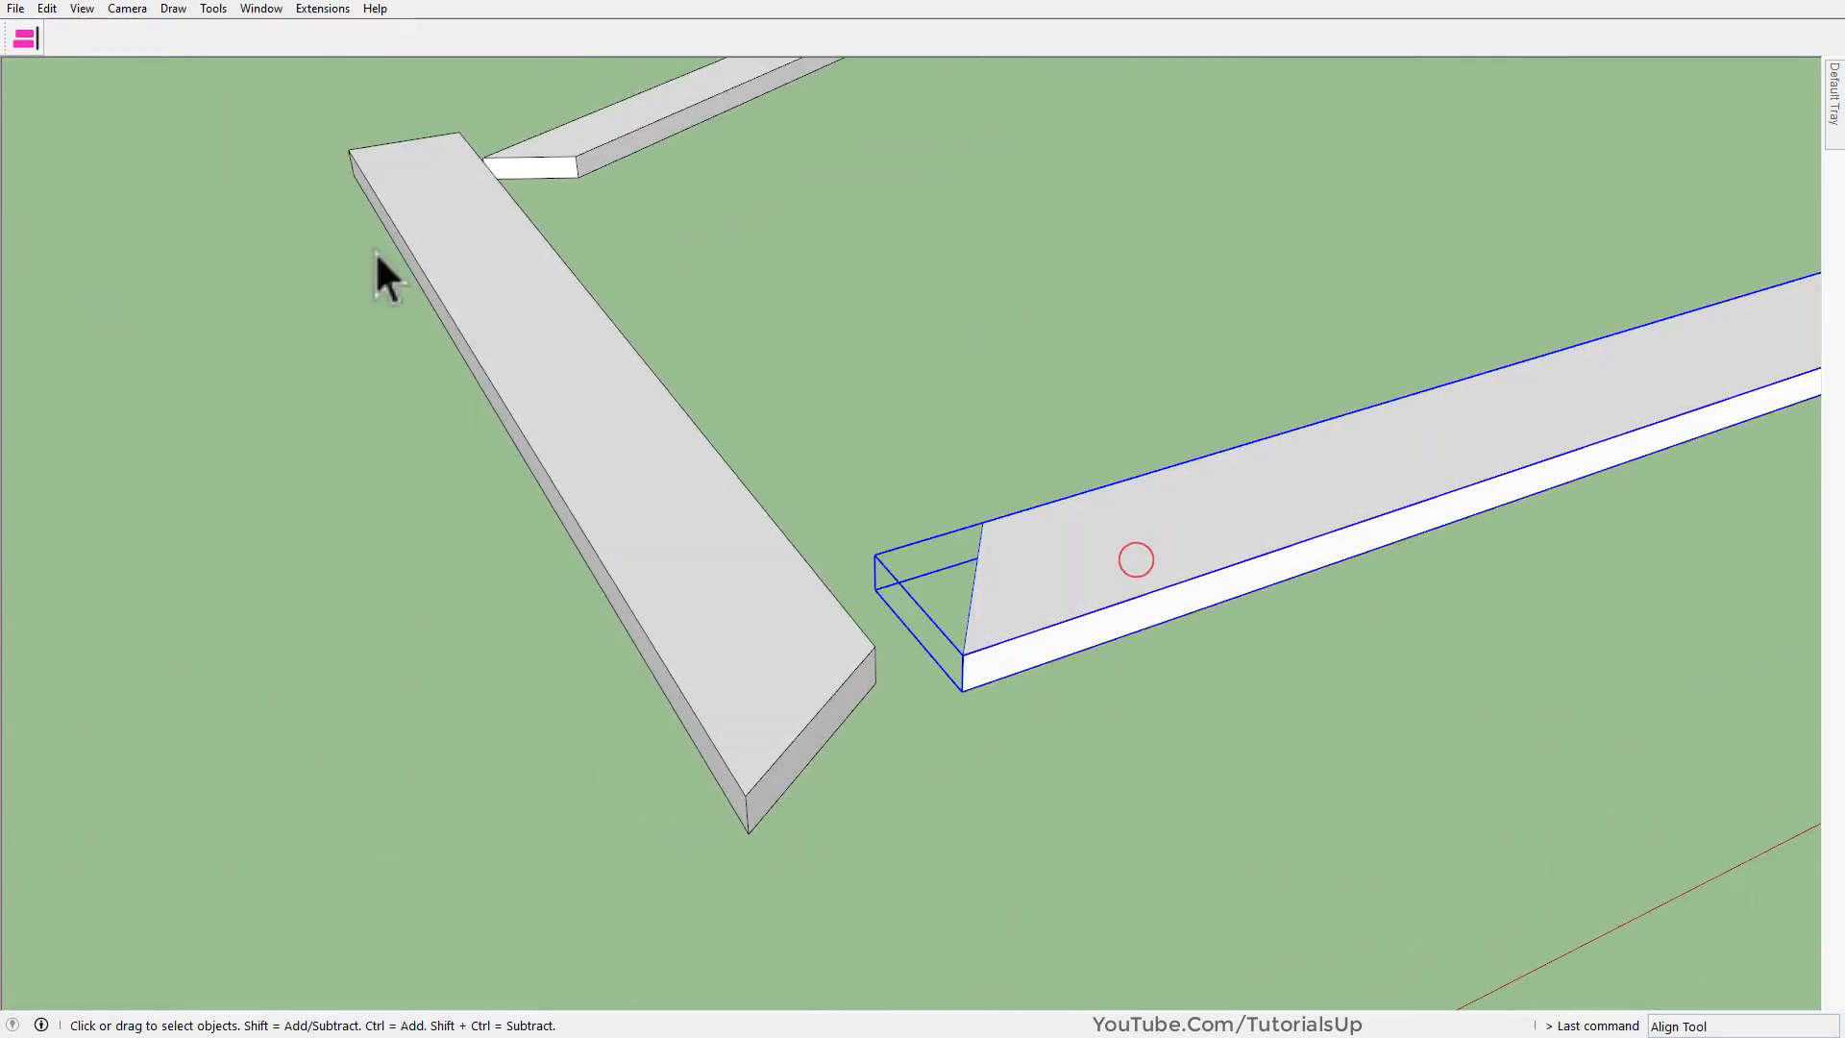
pyautogui.click(23, 37)
pyautogui.scroll(2, 903, 817)
pyautogui.scroll(2, 788, 759)
pyautogui.scroll(-2, 696, 893)
pyautogui.scroll(4, 677, 870)
pyautogui.click(672, 857)
pyautogui.scroll(-2, 755, 706)
pyautogui.moveTo(755, 706)
pyautogui.mouseDown(button='middle')
pyautogui.moveTo(1120, 453)
pyautogui.moveTo(761, 738)
pyautogui.mouseUp(button='middle')
pyautogui.press('space')
# Align the next mitred board of the frame to the angled end face of its neighbouring board in vertex mode.
pyautogui.click(774, 555)
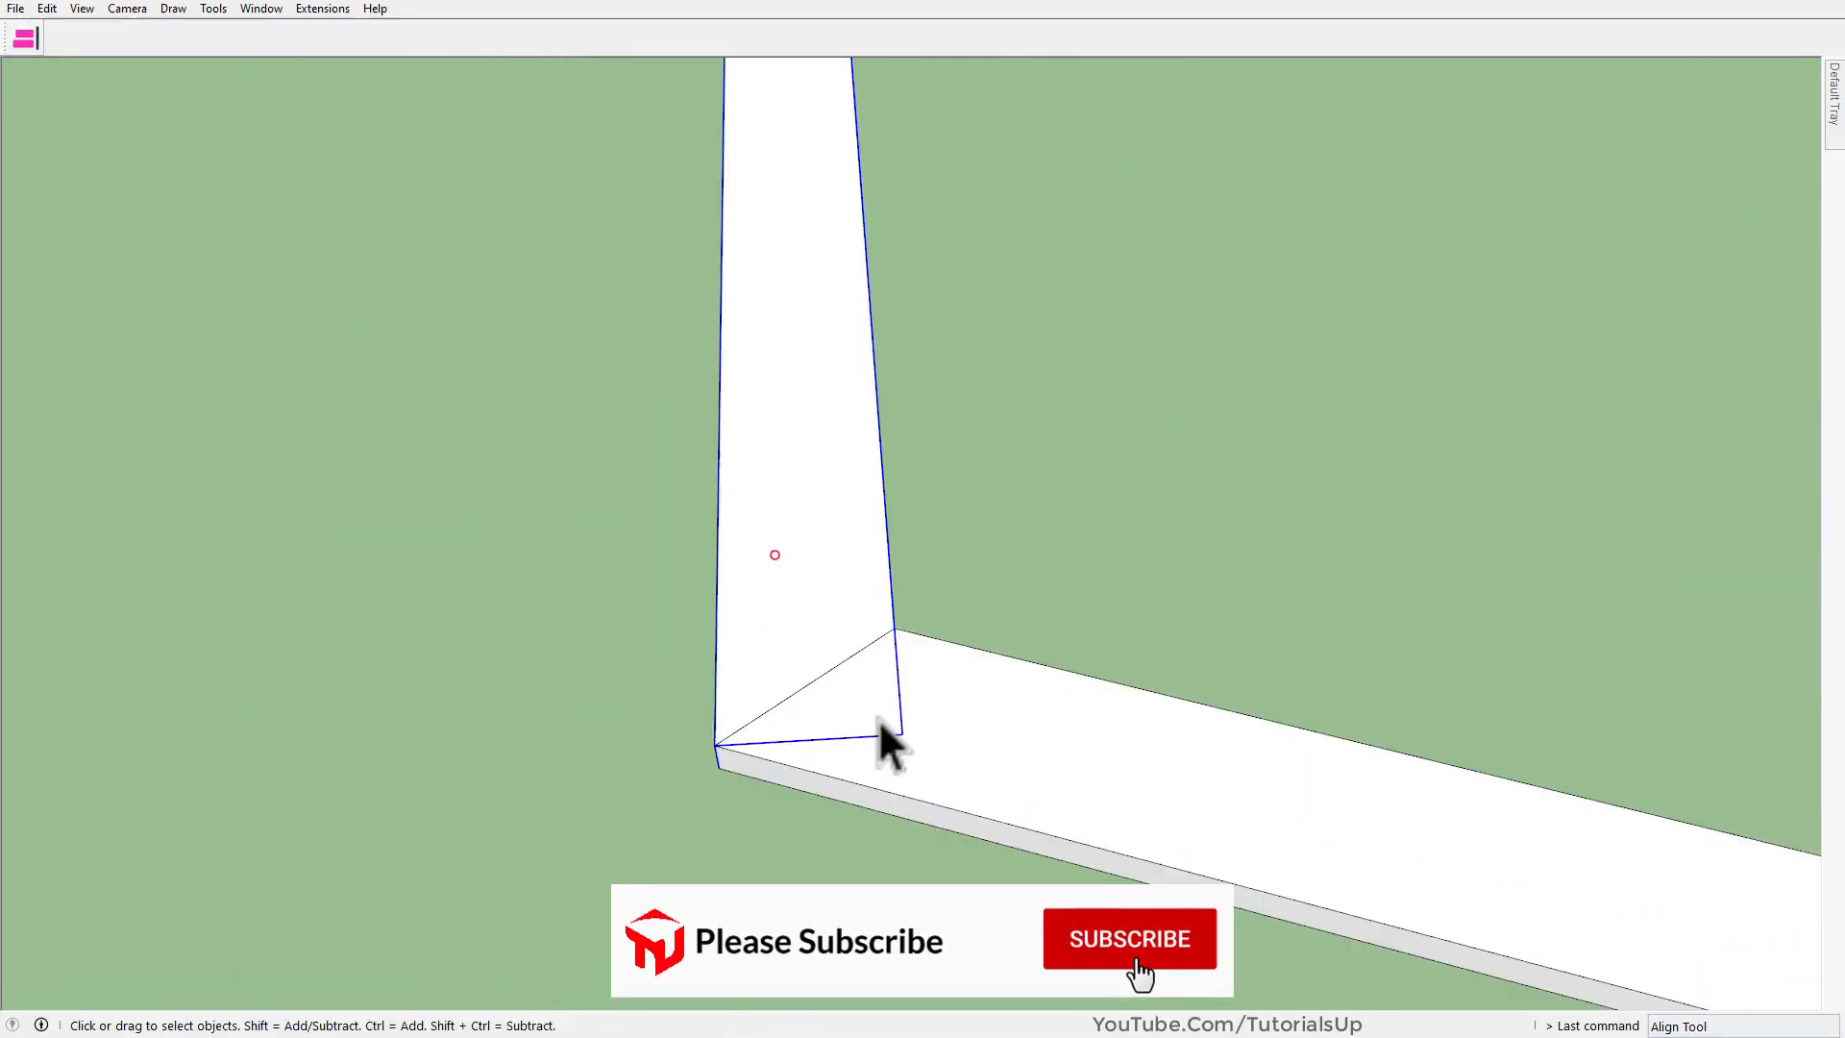
pyautogui.click(905, 747)
pyautogui.scroll(-3, 1026, 592)
pyautogui.click(1092, 512)
pyautogui.scroll(-3, 1086, 505)
pyautogui.scroll(5, 961, 303)
pyautogui.moveTo(919, 305); pyautogui.dragTo(288, 240, button='middle')
pyautogui.click(1130, 478)
pyautogui.moveTo(614, 385); pyautogui.dragTo(73, 432, button='middle')
pyautogui.click(27, 41)
pyautogui.click(497, 226)
pyautogui.click(1247, 382)
pyautogui.click(1248, 400)
pyautogui.moveTo(1285, 409); pyautogui.dragTo(1086, 288, button='middle')
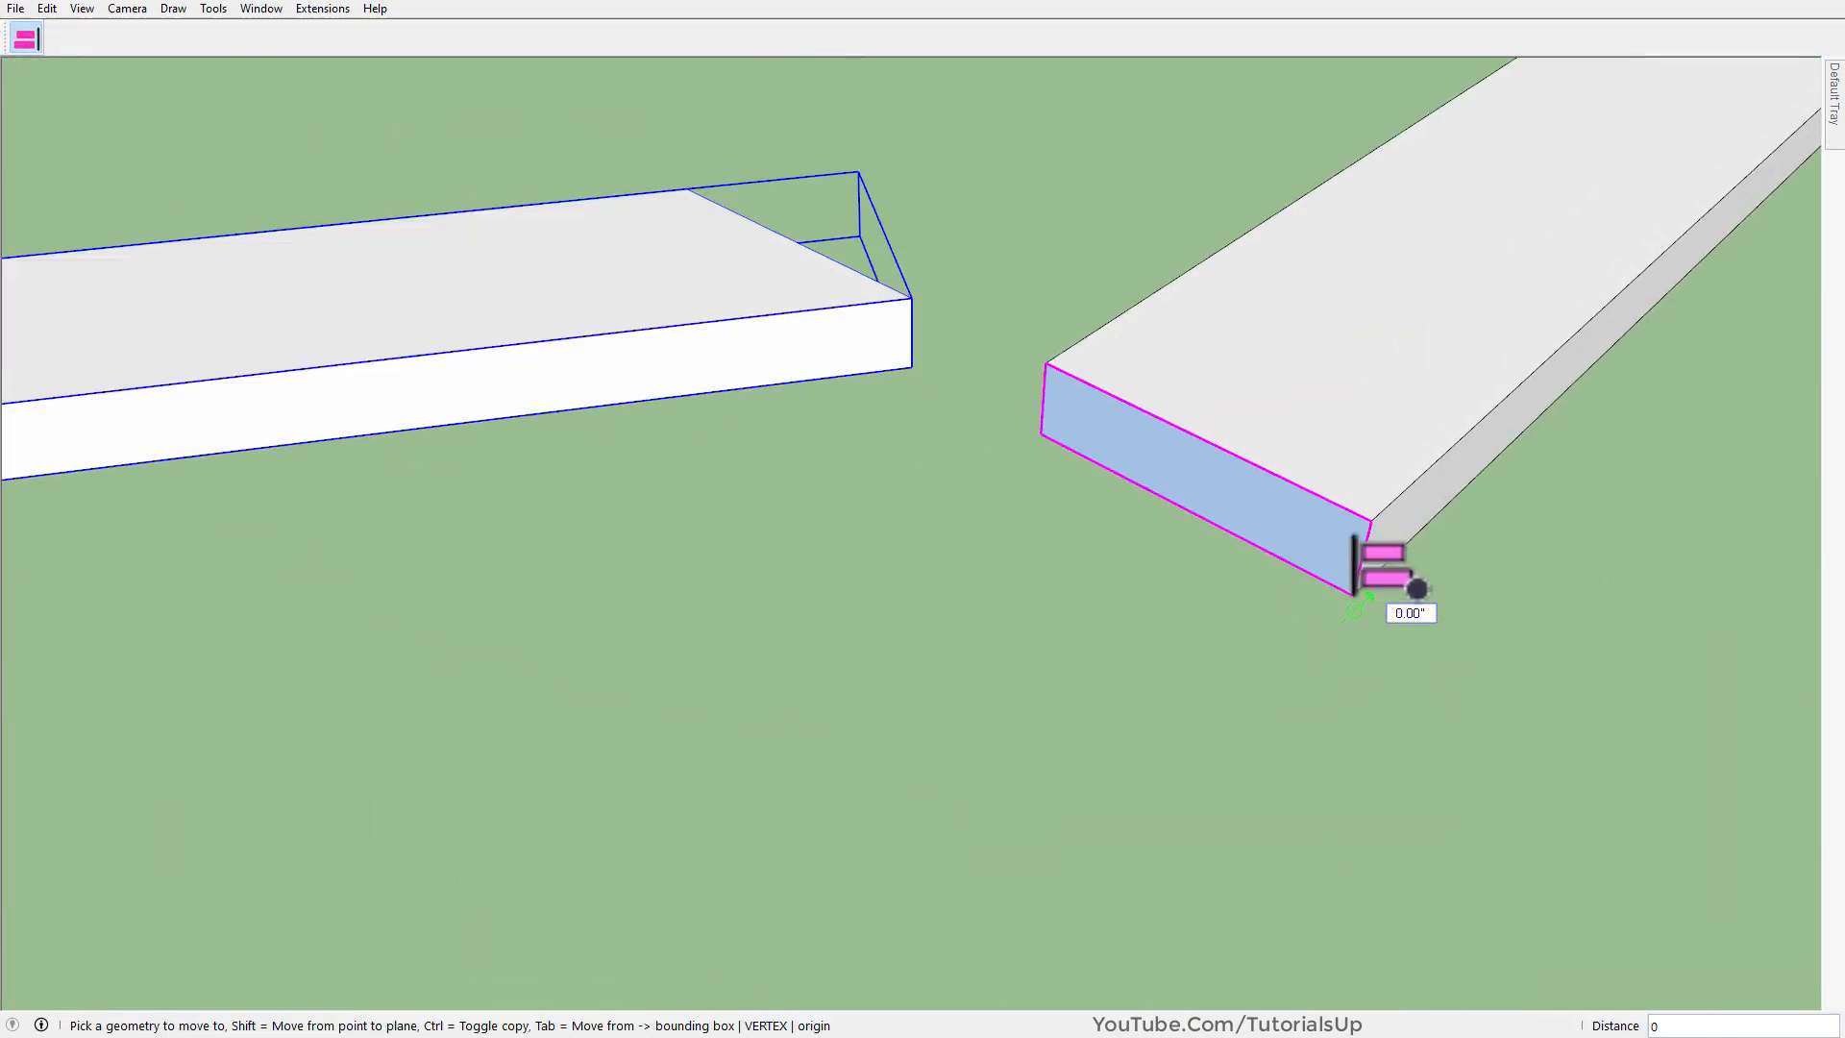
pyautogui.click(1367, 539)
pyautogui.press('space')
pyautogui.click(1066, 745)
# Show the in-model components and place the Bed component in the largest room of the house.
pyautogui.scroll(-6, 749, 715)
pyautogui.scroll(-4, 718, 757)
pyautogui.moveTo(717, 757); pyautogui.dragTo(14, 687, button='middle')
pyautogui.scroll(-3, 941, 820)
pyautogui.moveTo(942, 820)
pyautogui.mouseDown(button='middle')
pyautogui.moveTo(597, 708)
pyautogui.moveTo(193, 198)
pyautogui.mouseUp(button='middle')
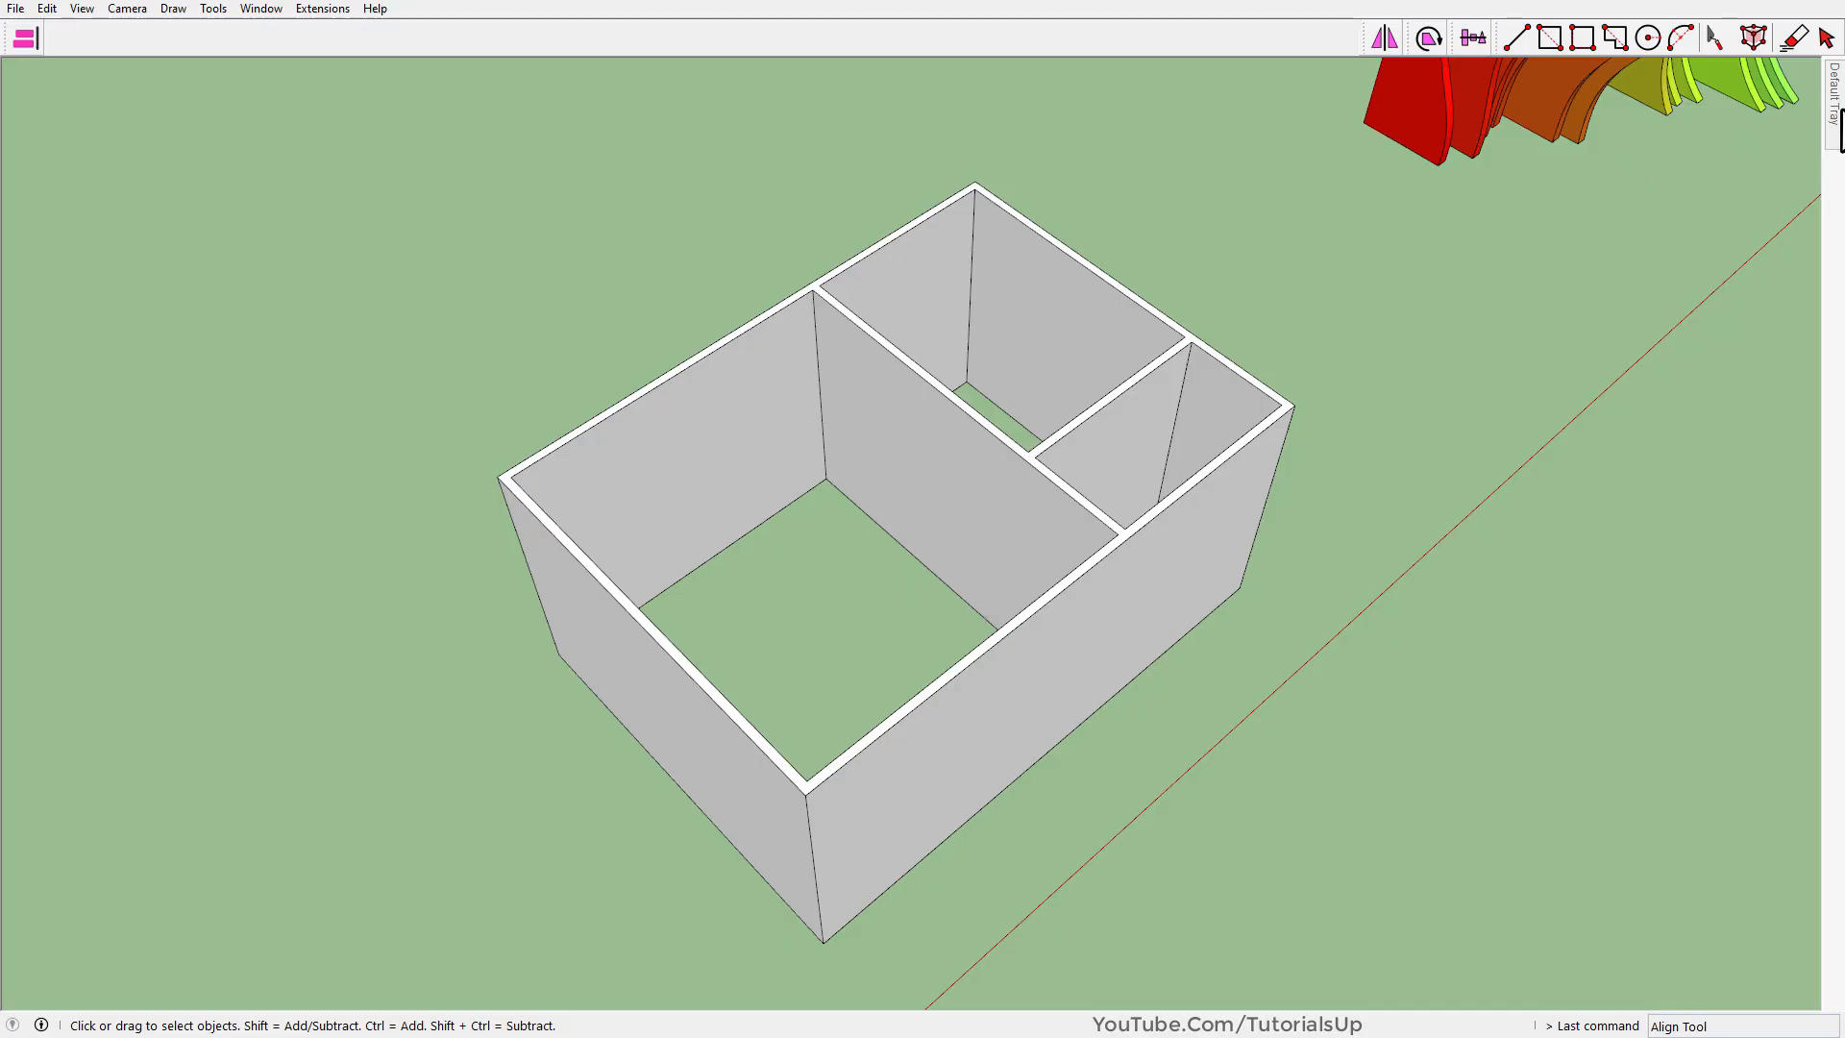
pyautogui.click(1815, 64)
pyautogui.click(1644, 141)
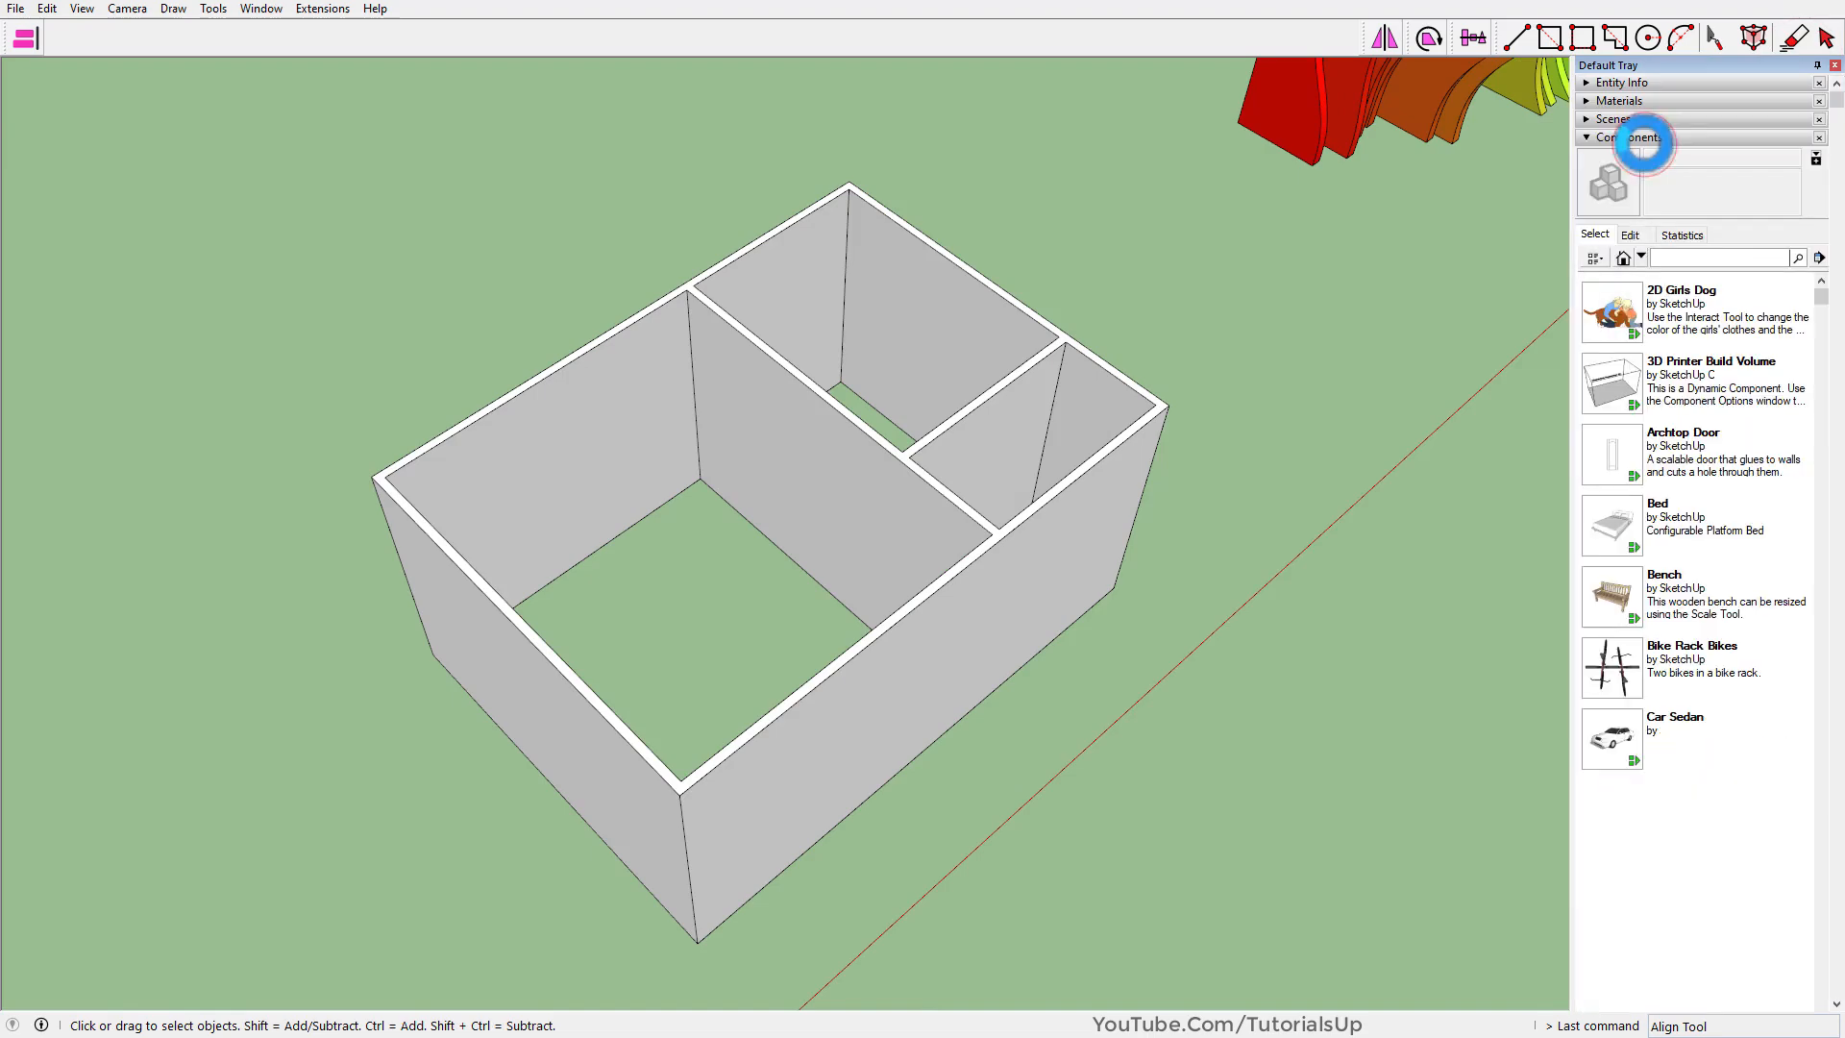
pyautogui.click(1623, 258)
pyautogui.moveTo(903, 537); pyautogui.dragTo(768, 713, button='middle')
pyautogui.scroll(-3, 769, 713)
pyautogui.scroll(4, 783, 709)
pyautogui.click(1599, 376)
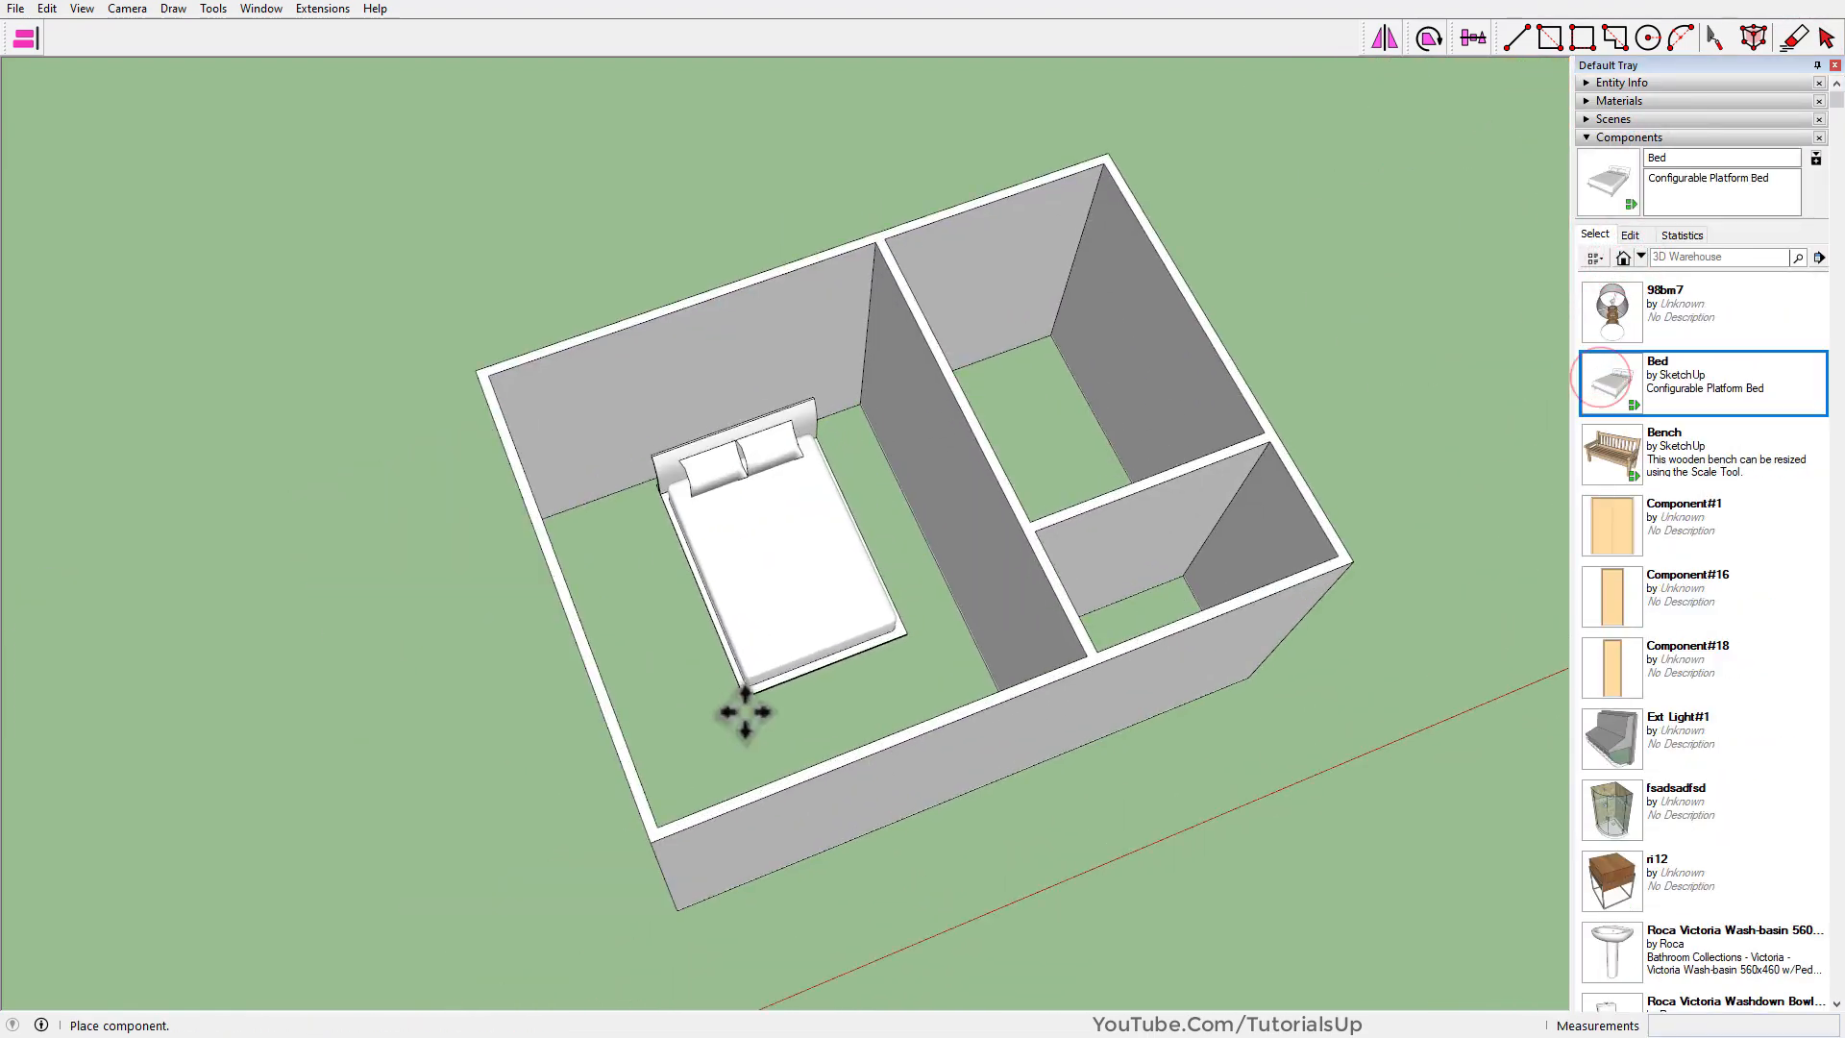
# Align the bed to the bedroom's back wall and outer side wall so it sits in the corner.
pyautogui.click(34, 40)
pyautogui.click(646, 403)
pyautogui.scroll(3, 647, 407)
pyautogui.moveTo(647, 408); pyautogui.dragTo(87, 394, button='middle')
pyautogui.click(634, 288)
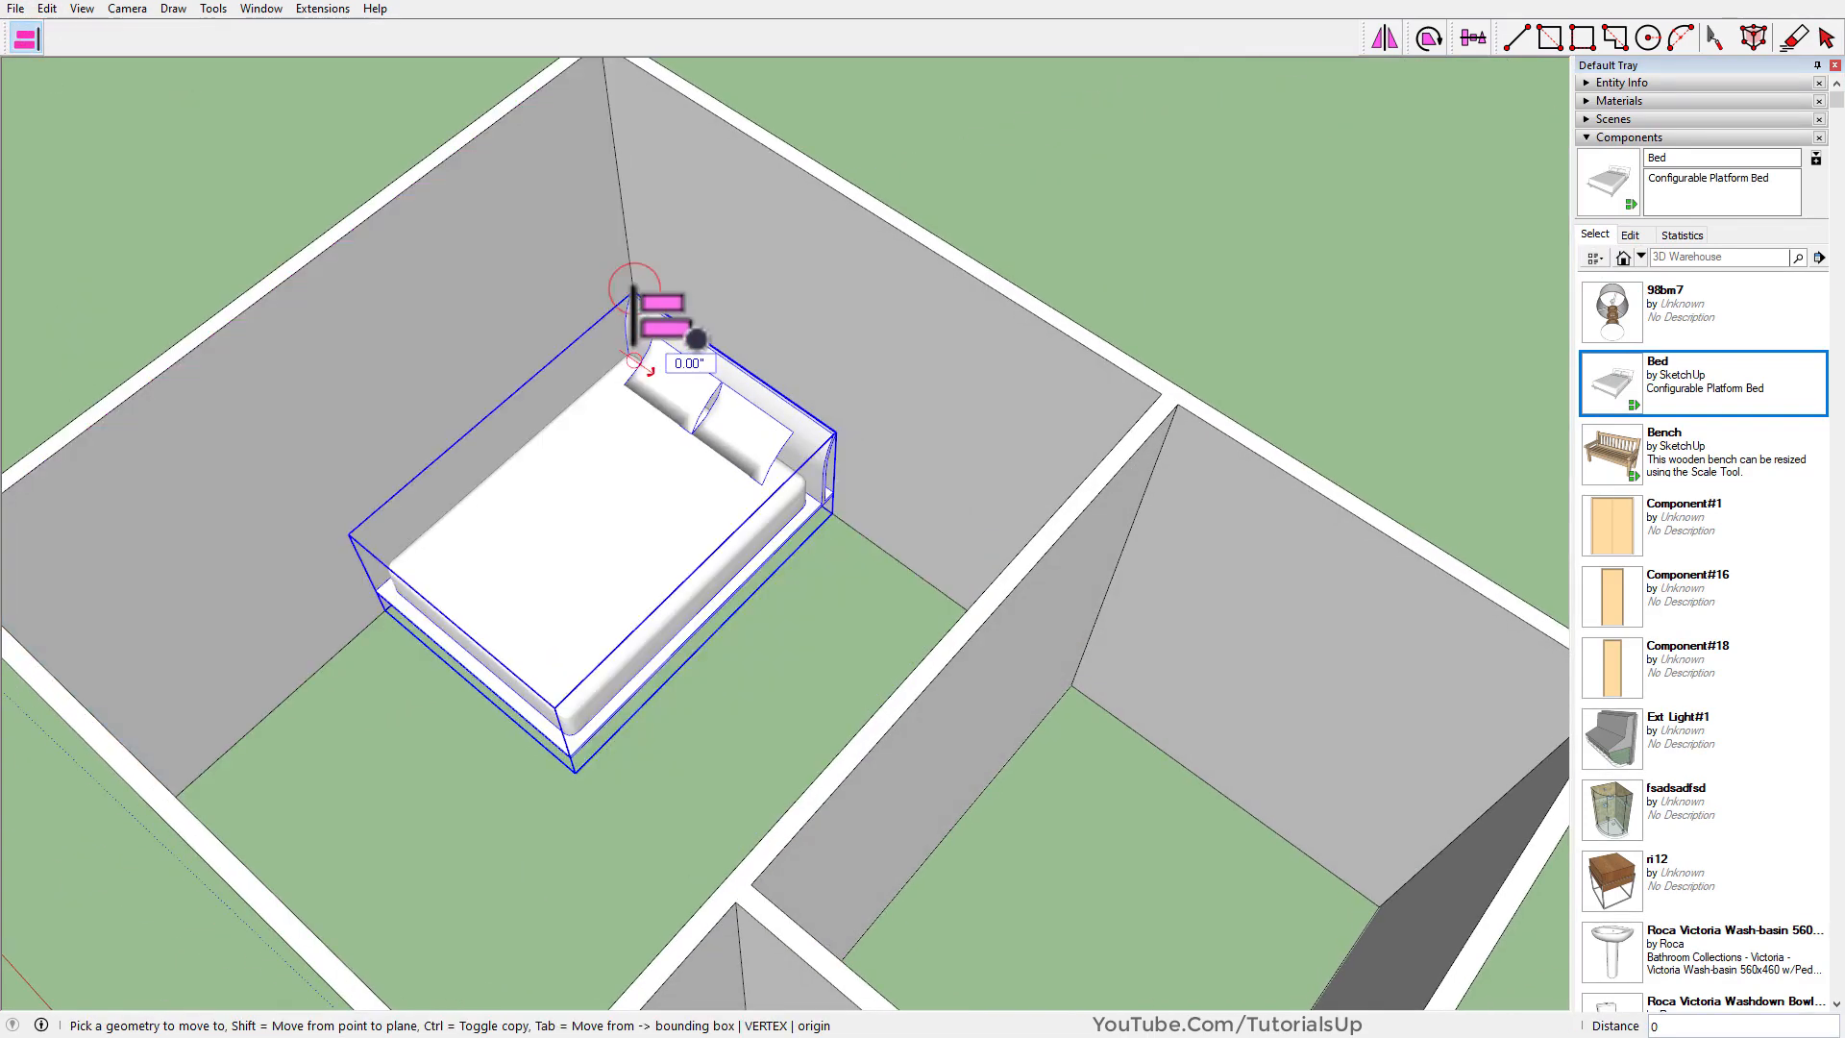
pyautogui.press('Return')
pyautogui.press('space')
# Dimension the gap between the bedroom's side wall and the bed's headboard.
pyautogui.scroll(3, 700, 363)
pyautogui.moveTo(701, 363); pyautogui.dragTo(720, 257, button='middle')
pyautogui.scroll(-2, 781, 523)
pyautogui.press('d')
pyautogui.click(728, 333)
pyautogui.moveTo(734, 384); pyautogui.dragTo(605, 538, button='middle')
pyautogui.press('space')
# Align the bed to the outer side wall with a 30" offset and change that offset to 40".
pyautogui.click(864, 701)
pyautogui.click(24, 39)
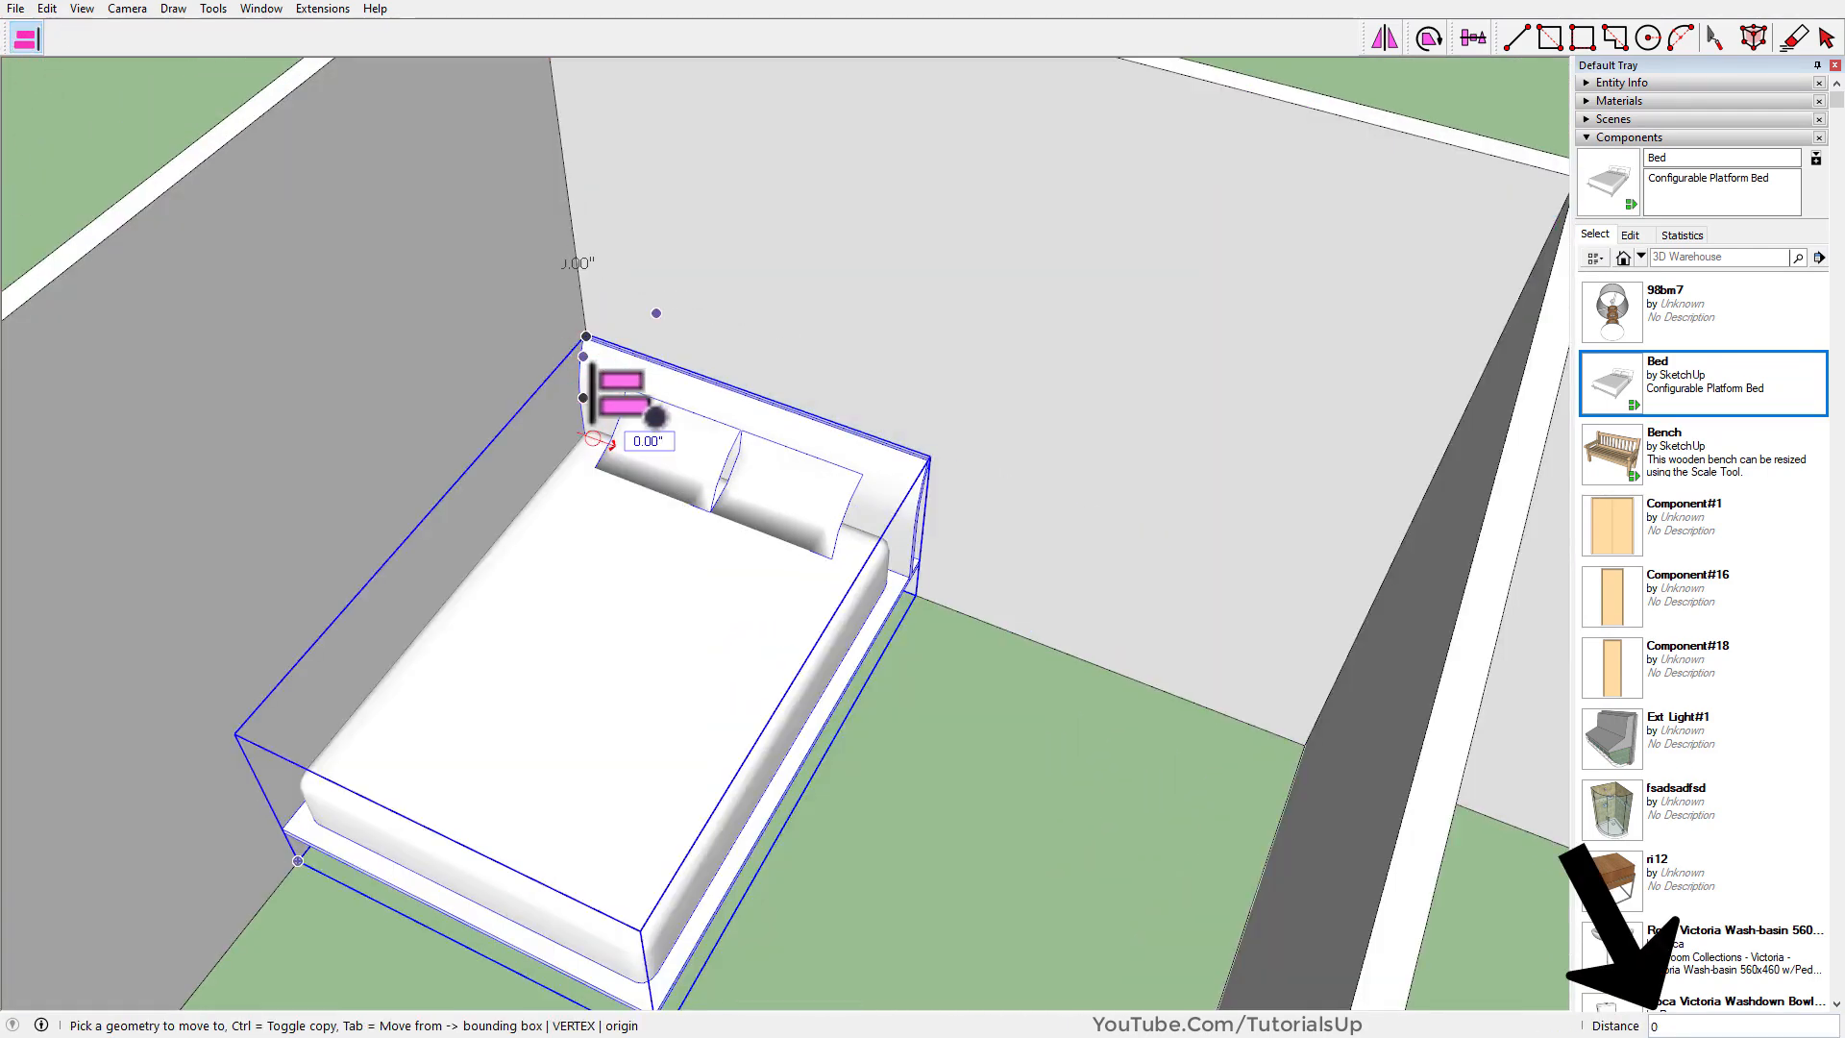
pyautogui.press('Return')
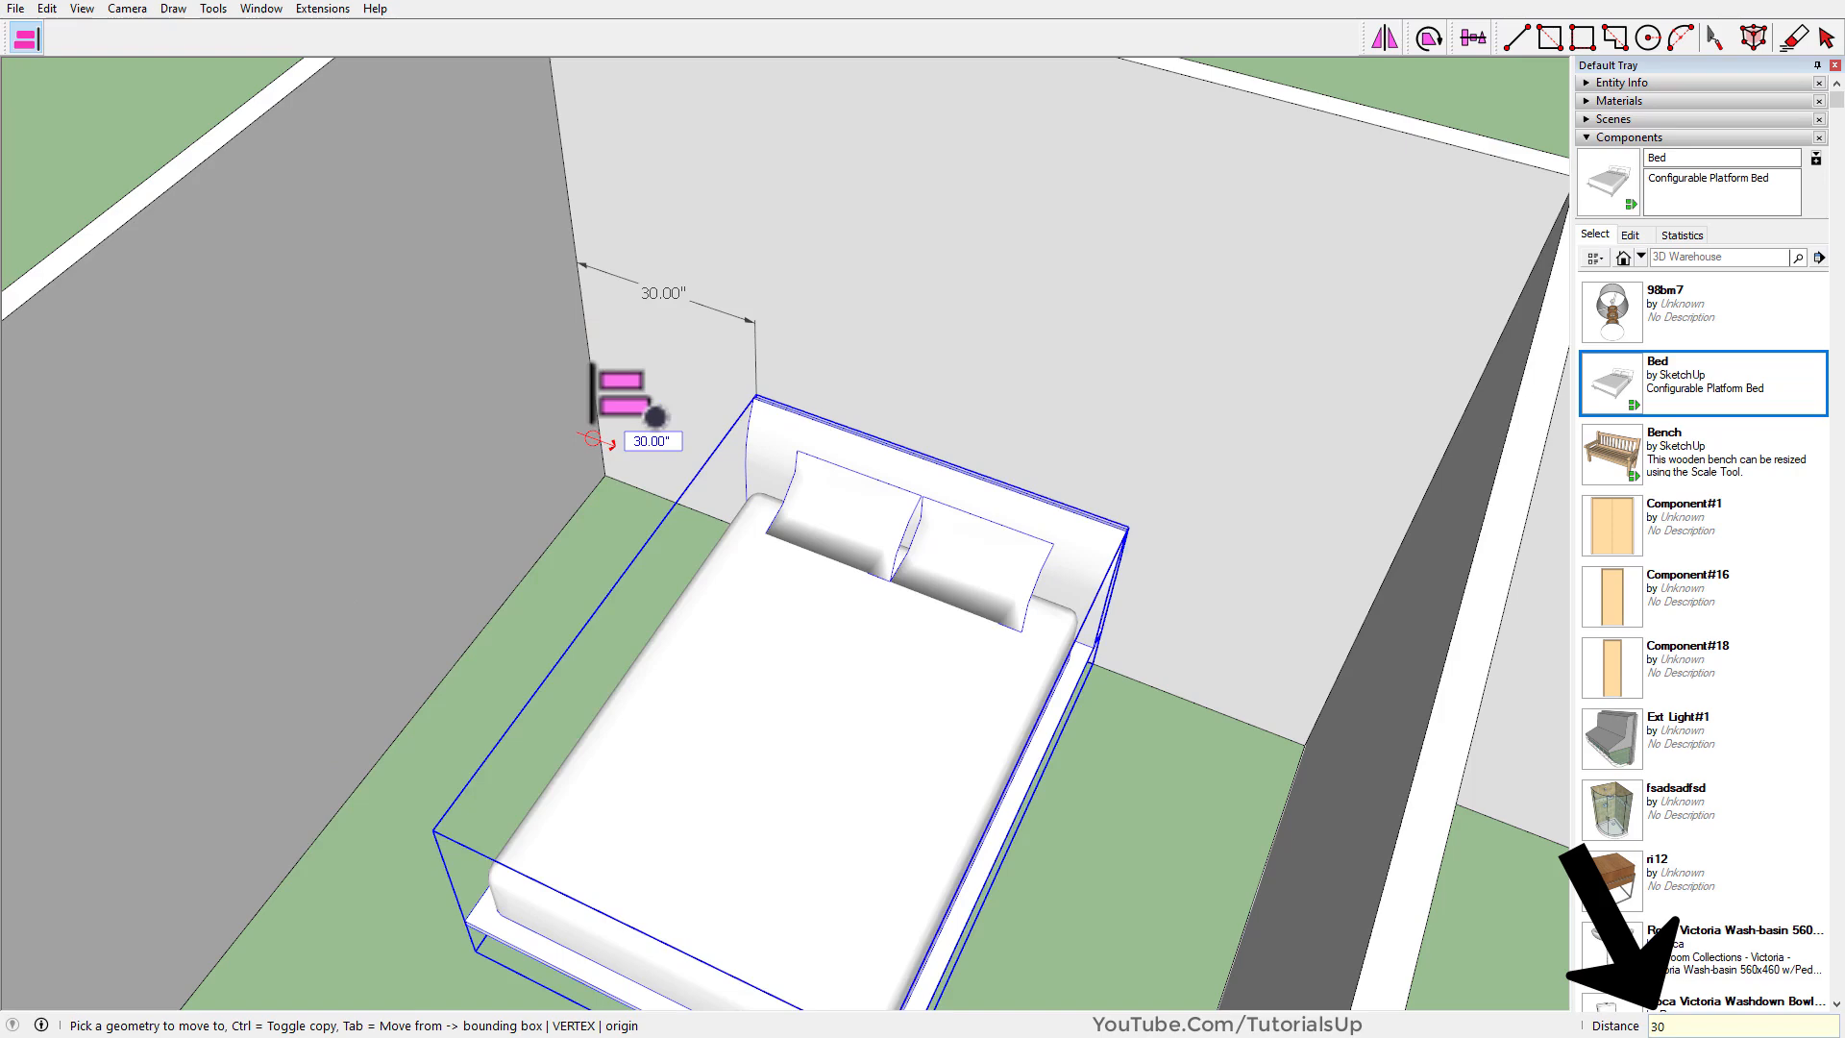
pyautogui.write('40')
pyautogui.press('Return')
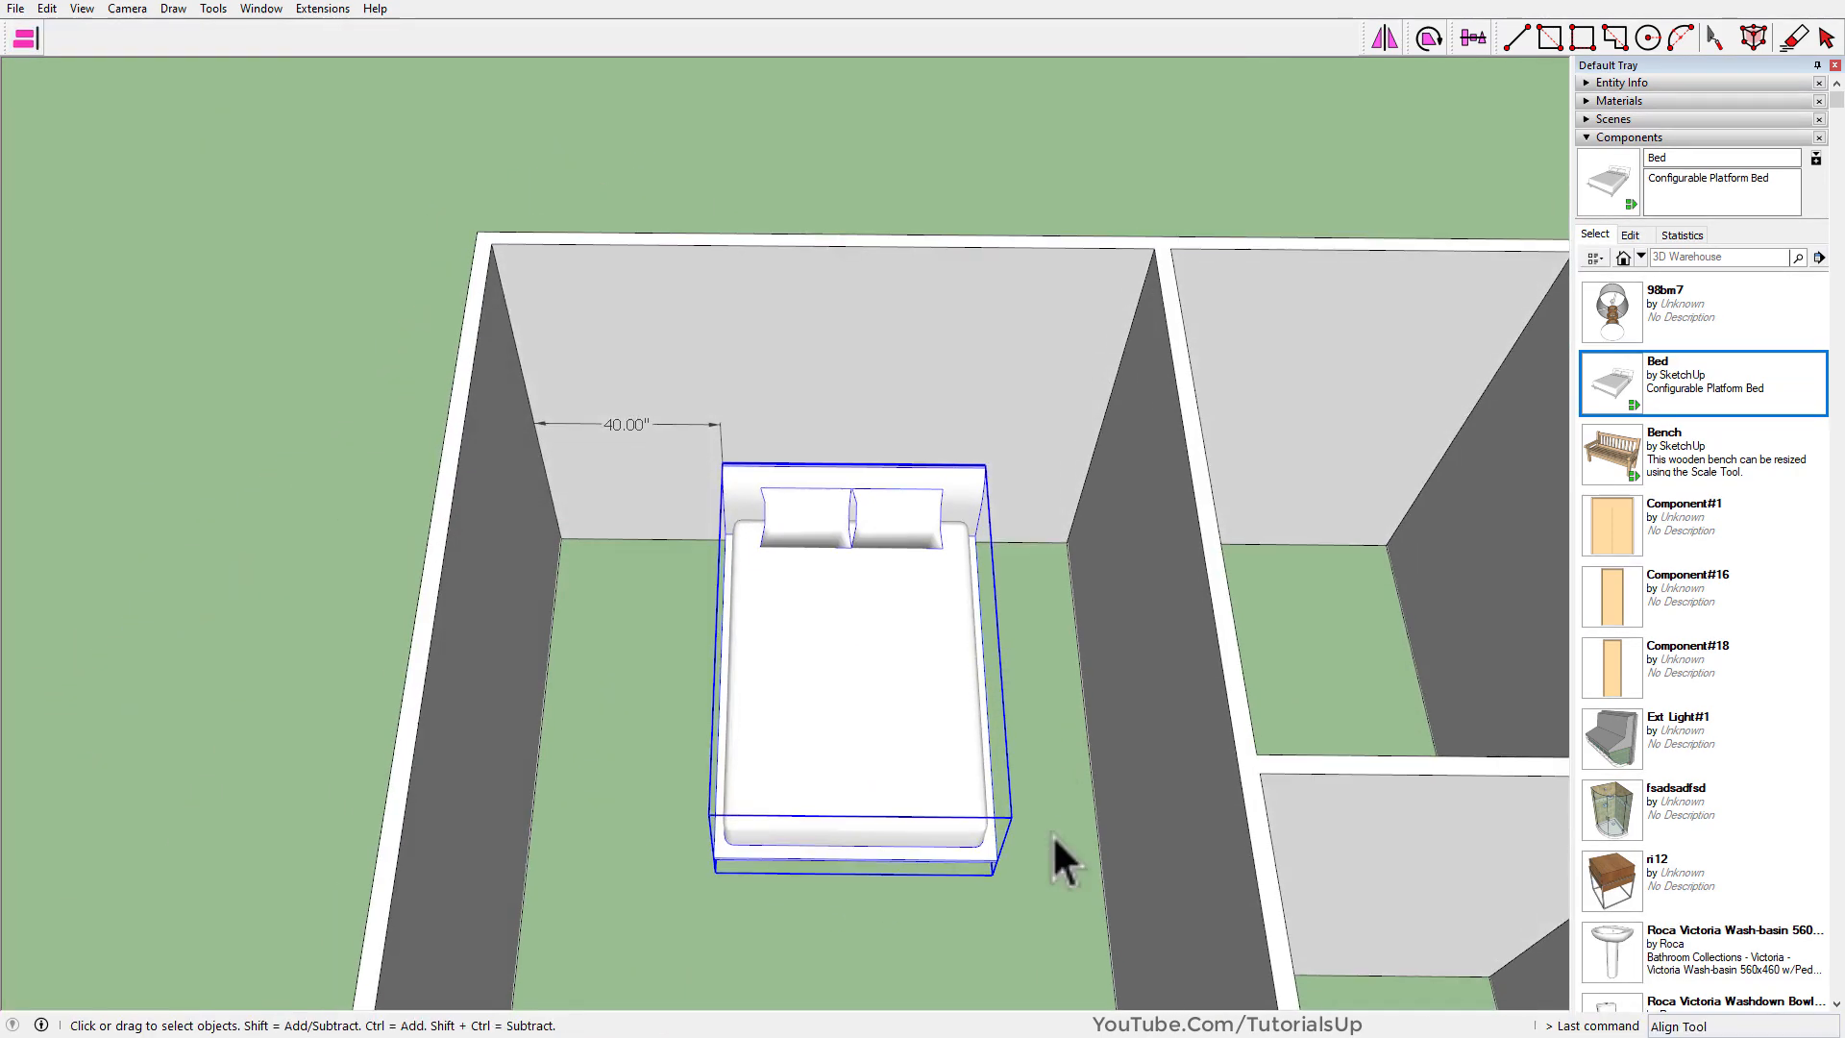
pyautogui.click(1052, 836)
# Place the ri12 nightstand component beside the bed's headboard, between the bed and the side wall.
pyautogui.moveTo(1052, 836); pyautogui.dragTo(963, 720, button='middle')
pyautogui.click(1617, 900)
pyautogui.scroll(3, 730, 725)
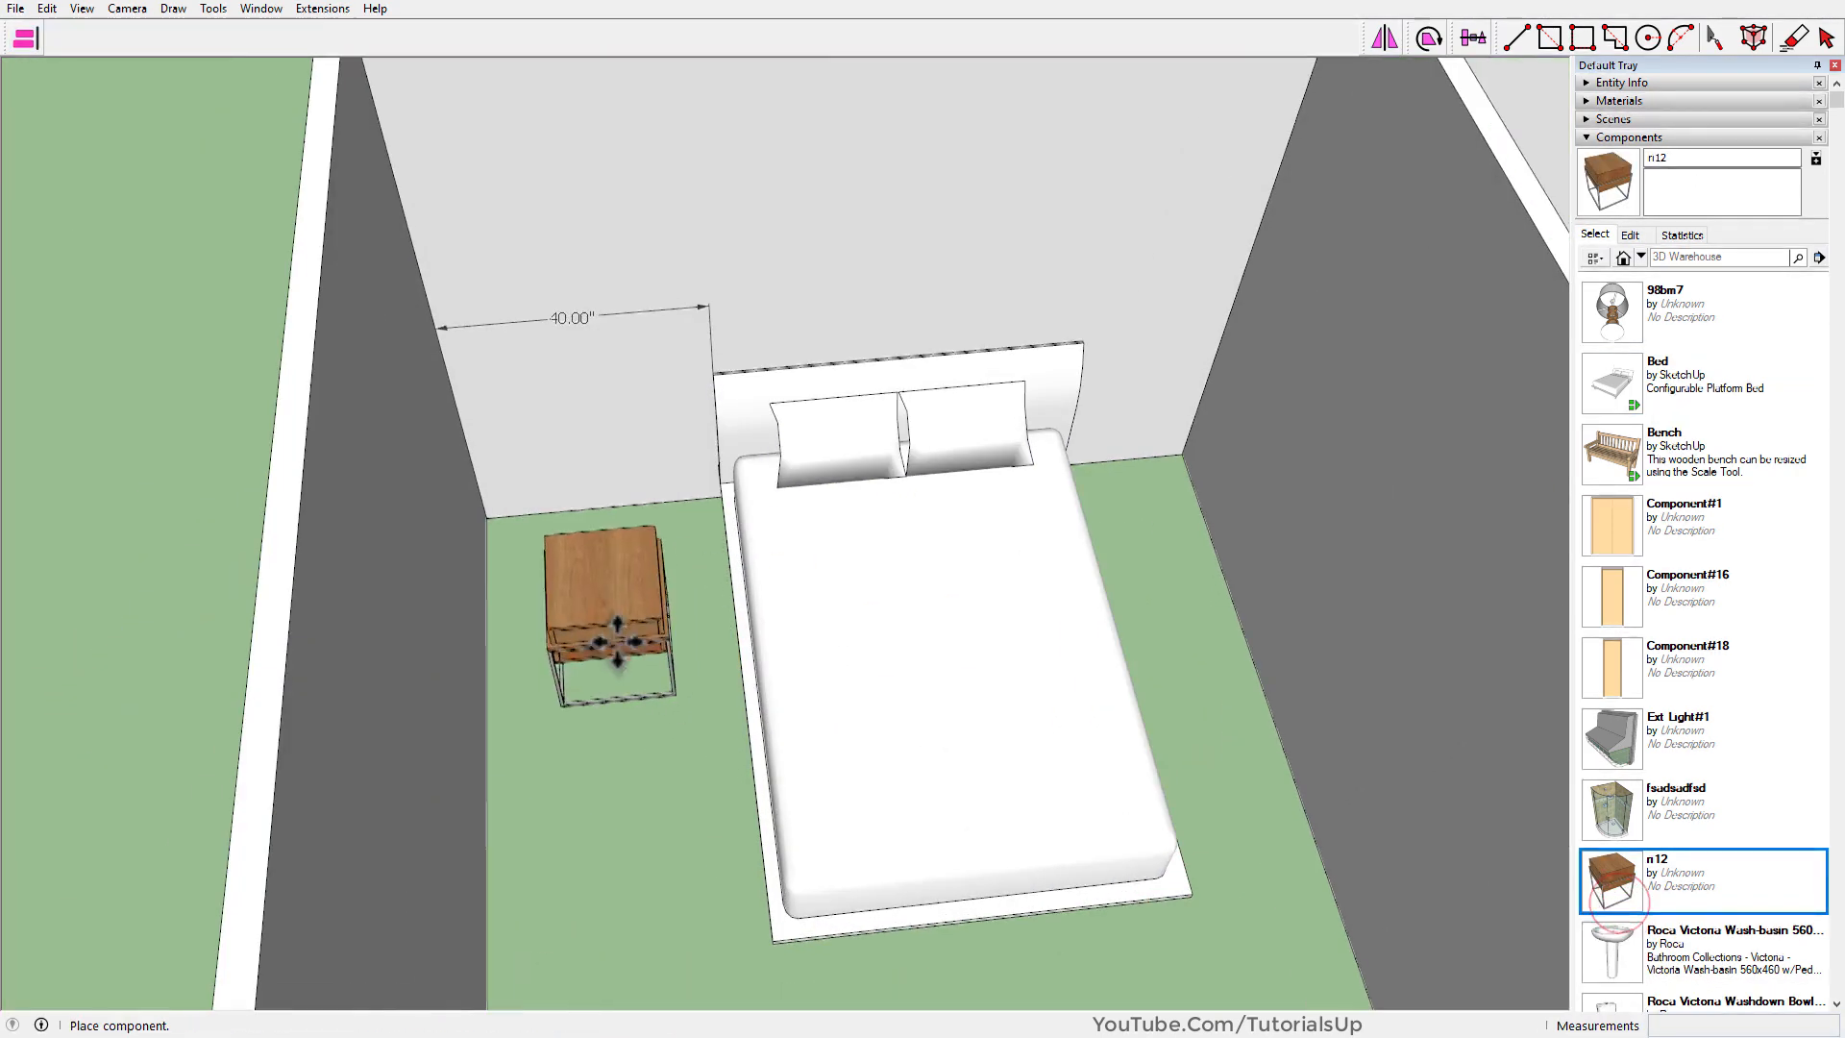
pyautogui.click(662, 577)
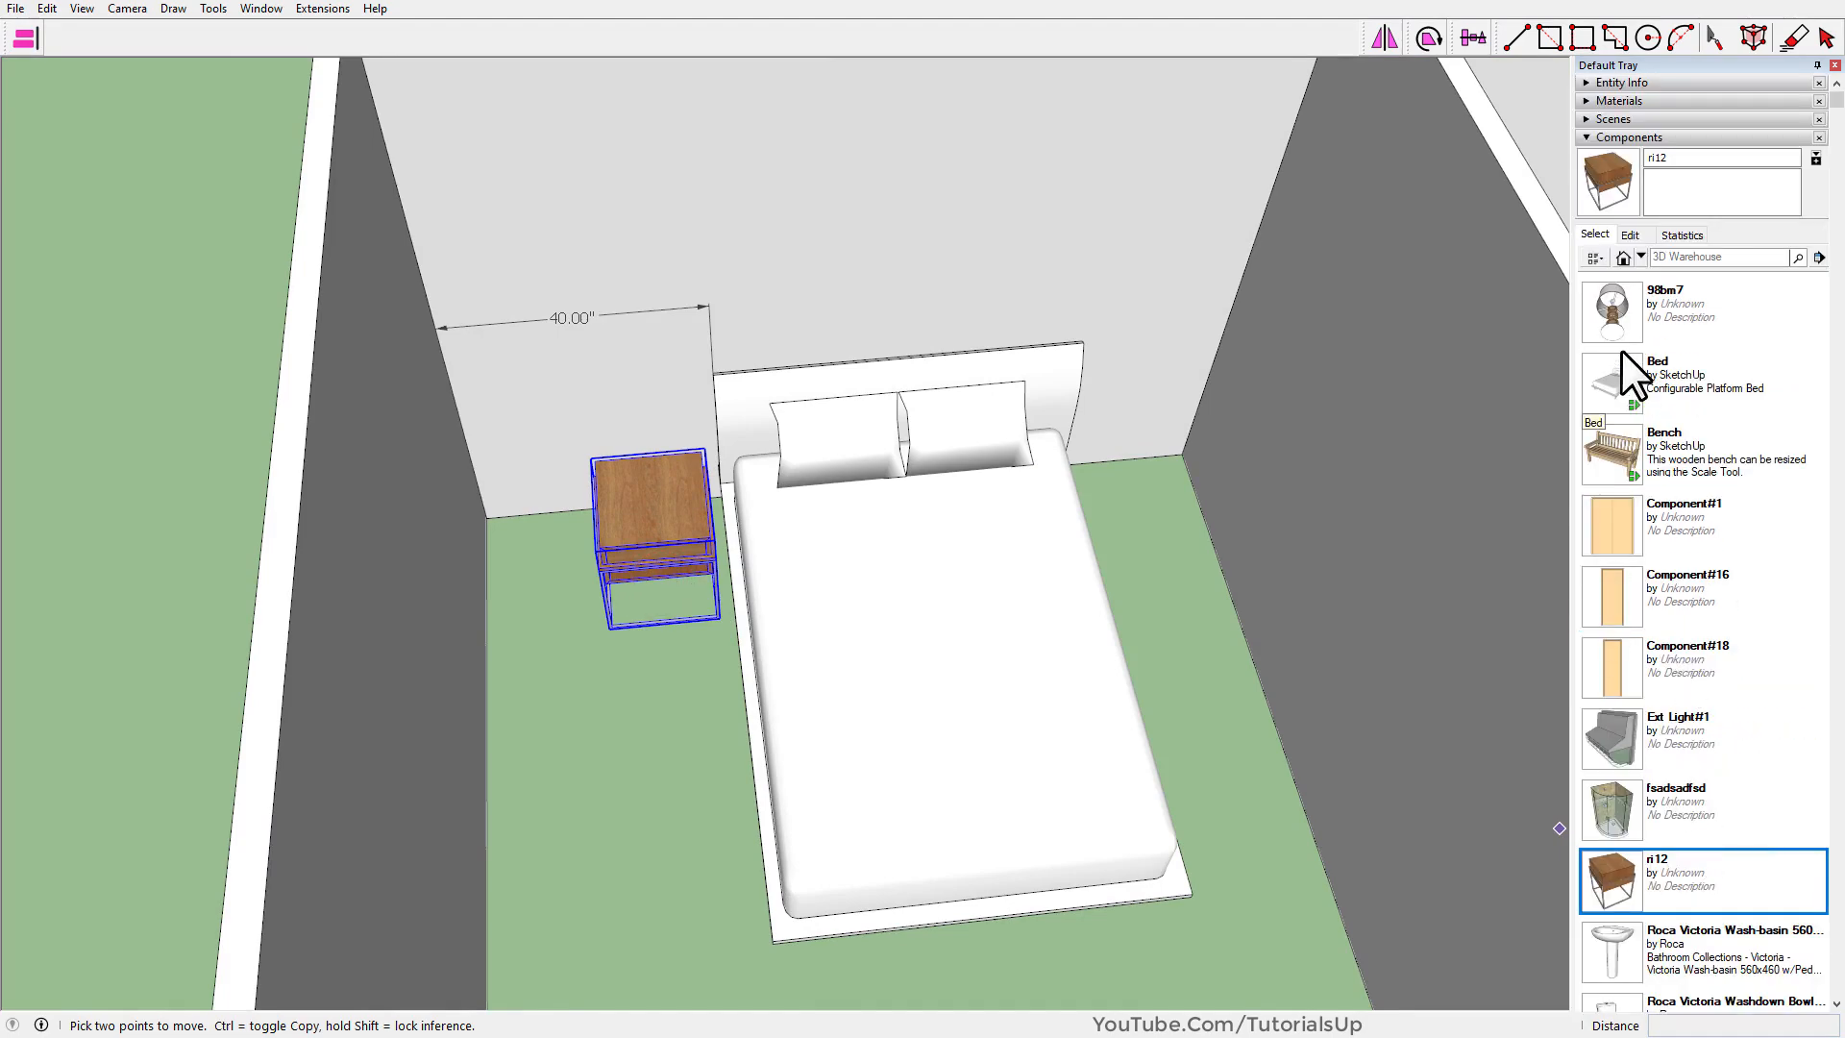
# Place the 98bm7 table lamp component at the nightstand.
pyautogui.click(1614, 315)
pyautogui.scroll(4, 711, 446)
pyautogui.click(487, 630)
pyautogui.moveTo(936, 769); pyautogui.dragTo(807, 667, button='middle')
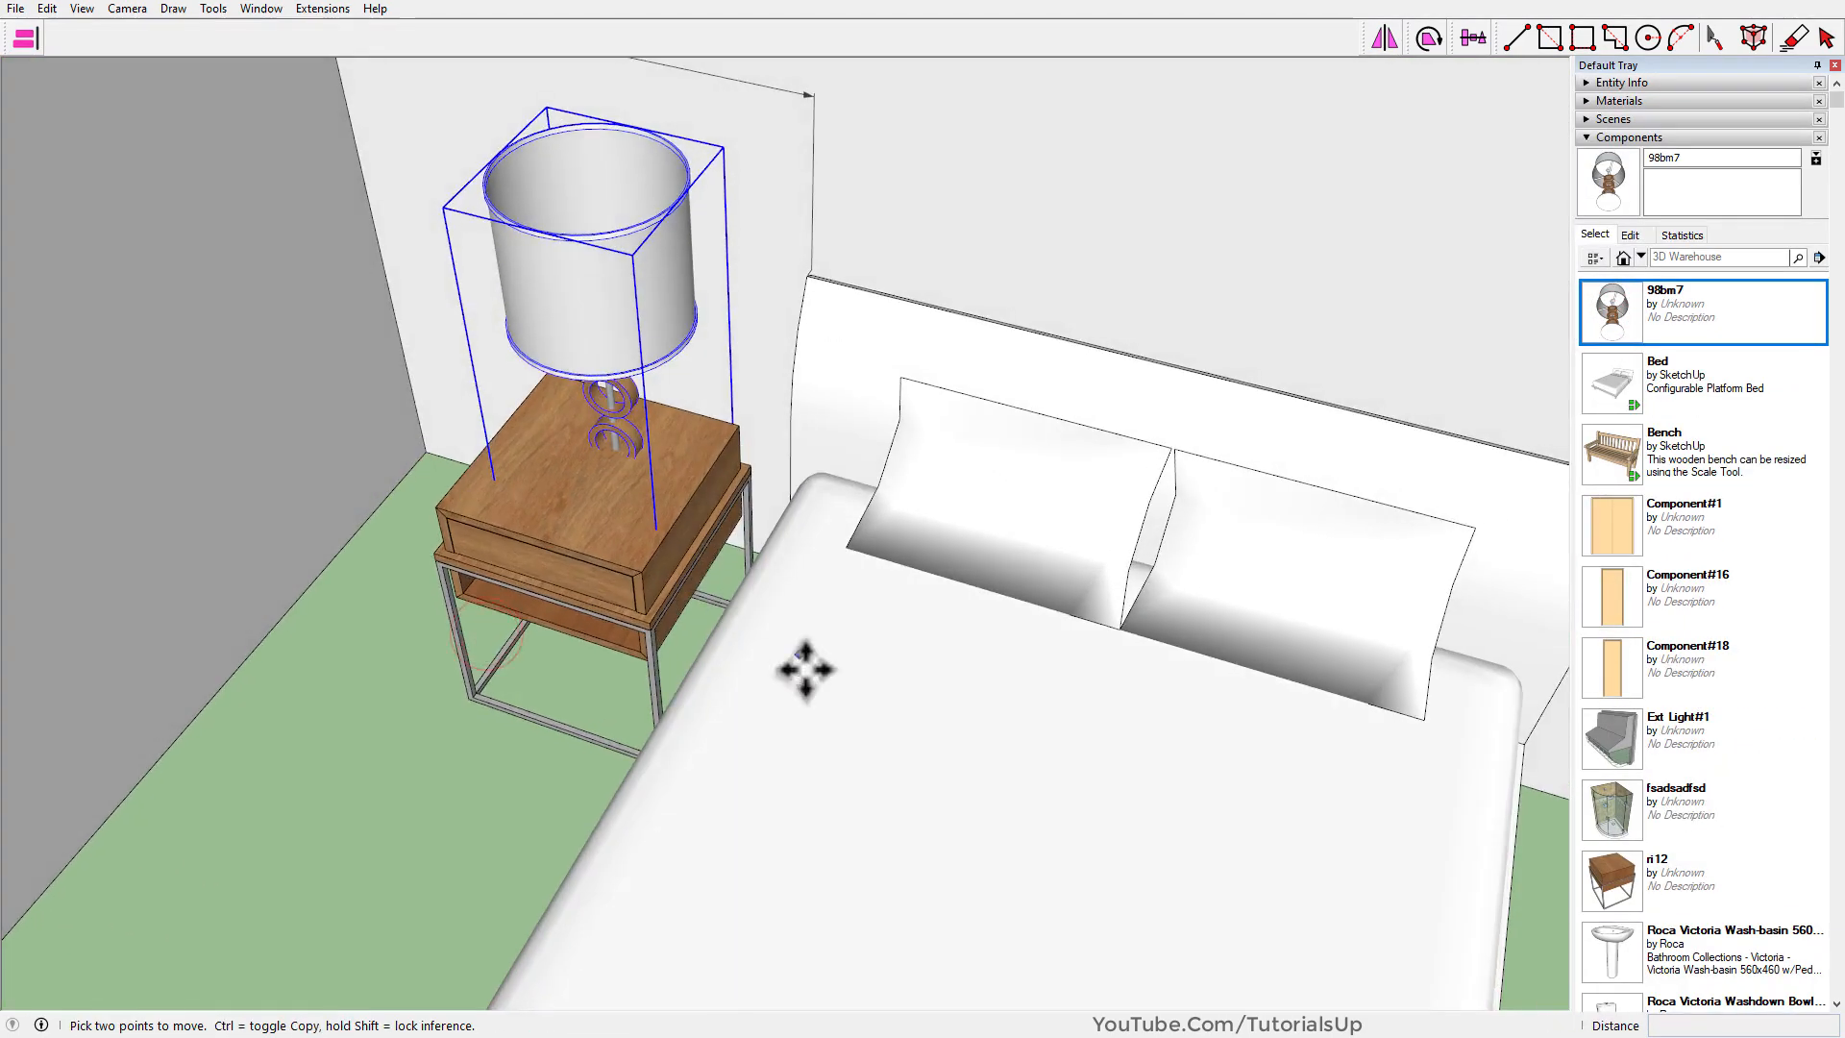
# Align the lamp to the nightstand's top face using the bounding box reference mode.
pyautogui.scroll(2, 673, 538)
pyautogui.click(26, 39)
pyautogui.press('Tab')
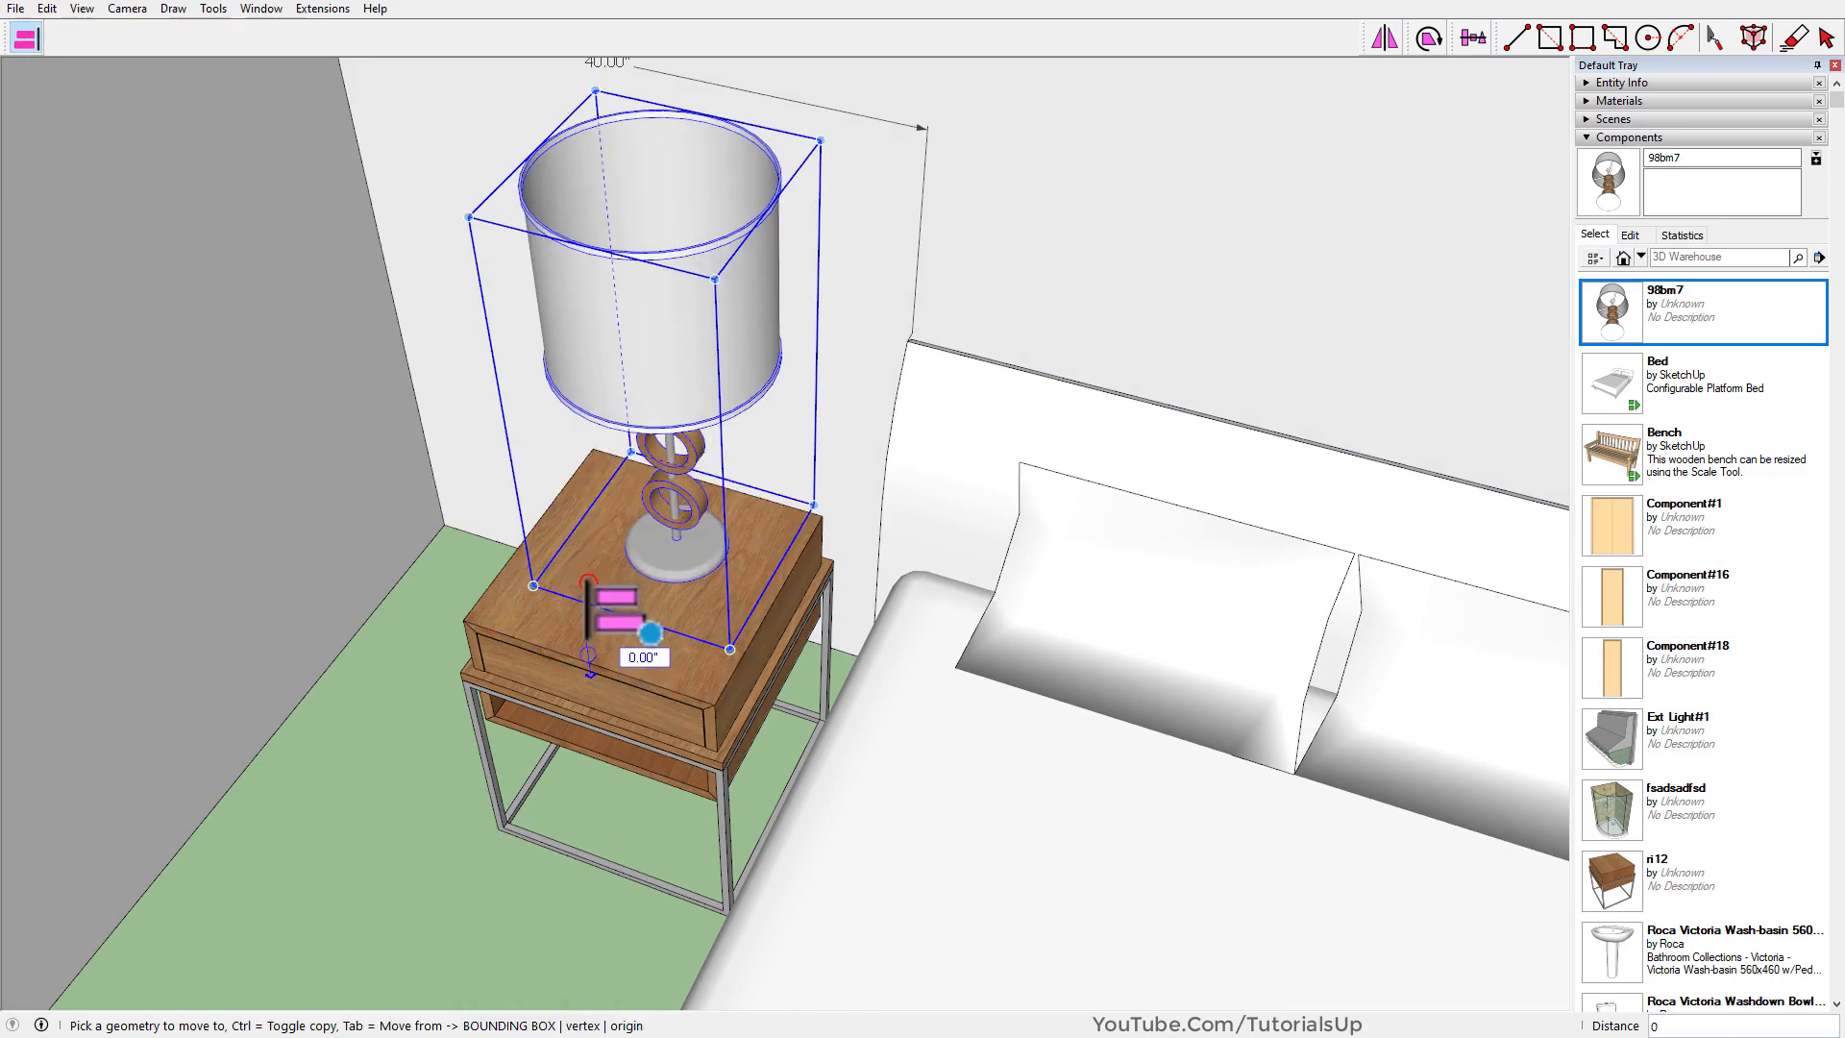
pyautogui.click(752, 654)
pyautogui.press('space')
pyautogui.scroll(-6, 548, 672)
pyautogui.scroll(-4, 599, 521)
pyautogui.click(960, 659)
# Place the Roca Victoria Washdown Bowl toilet component in the bathroom beside the bedroom.
pyautogui.moveTo(961, 659); pyautogui.dragTo(1258, 783, button='middle')
pyautogui.scroll(3, 720, 480)
pyautogui.moveTo(720, 480); pyautogui.dragTo(760, 462, button='middle')
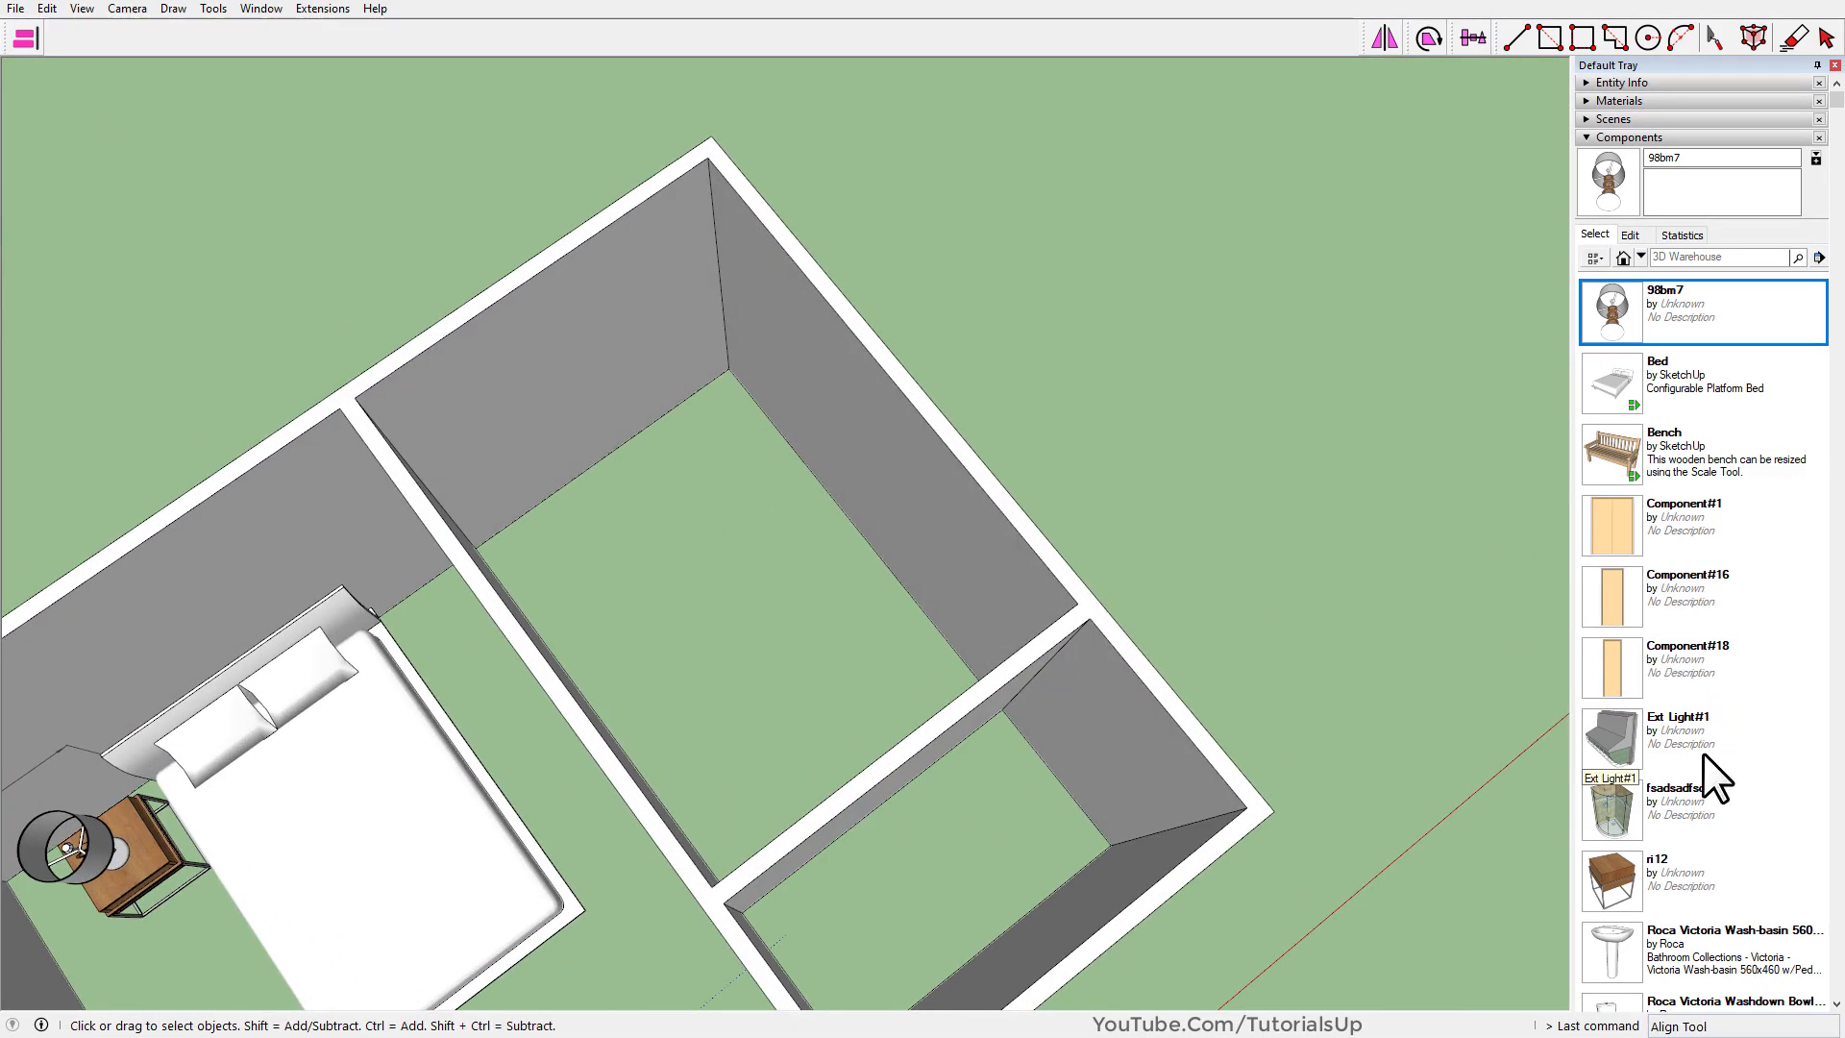
pyautogui.scroll(-3, 1682, 845)
pyautogui.click(1612, 908)
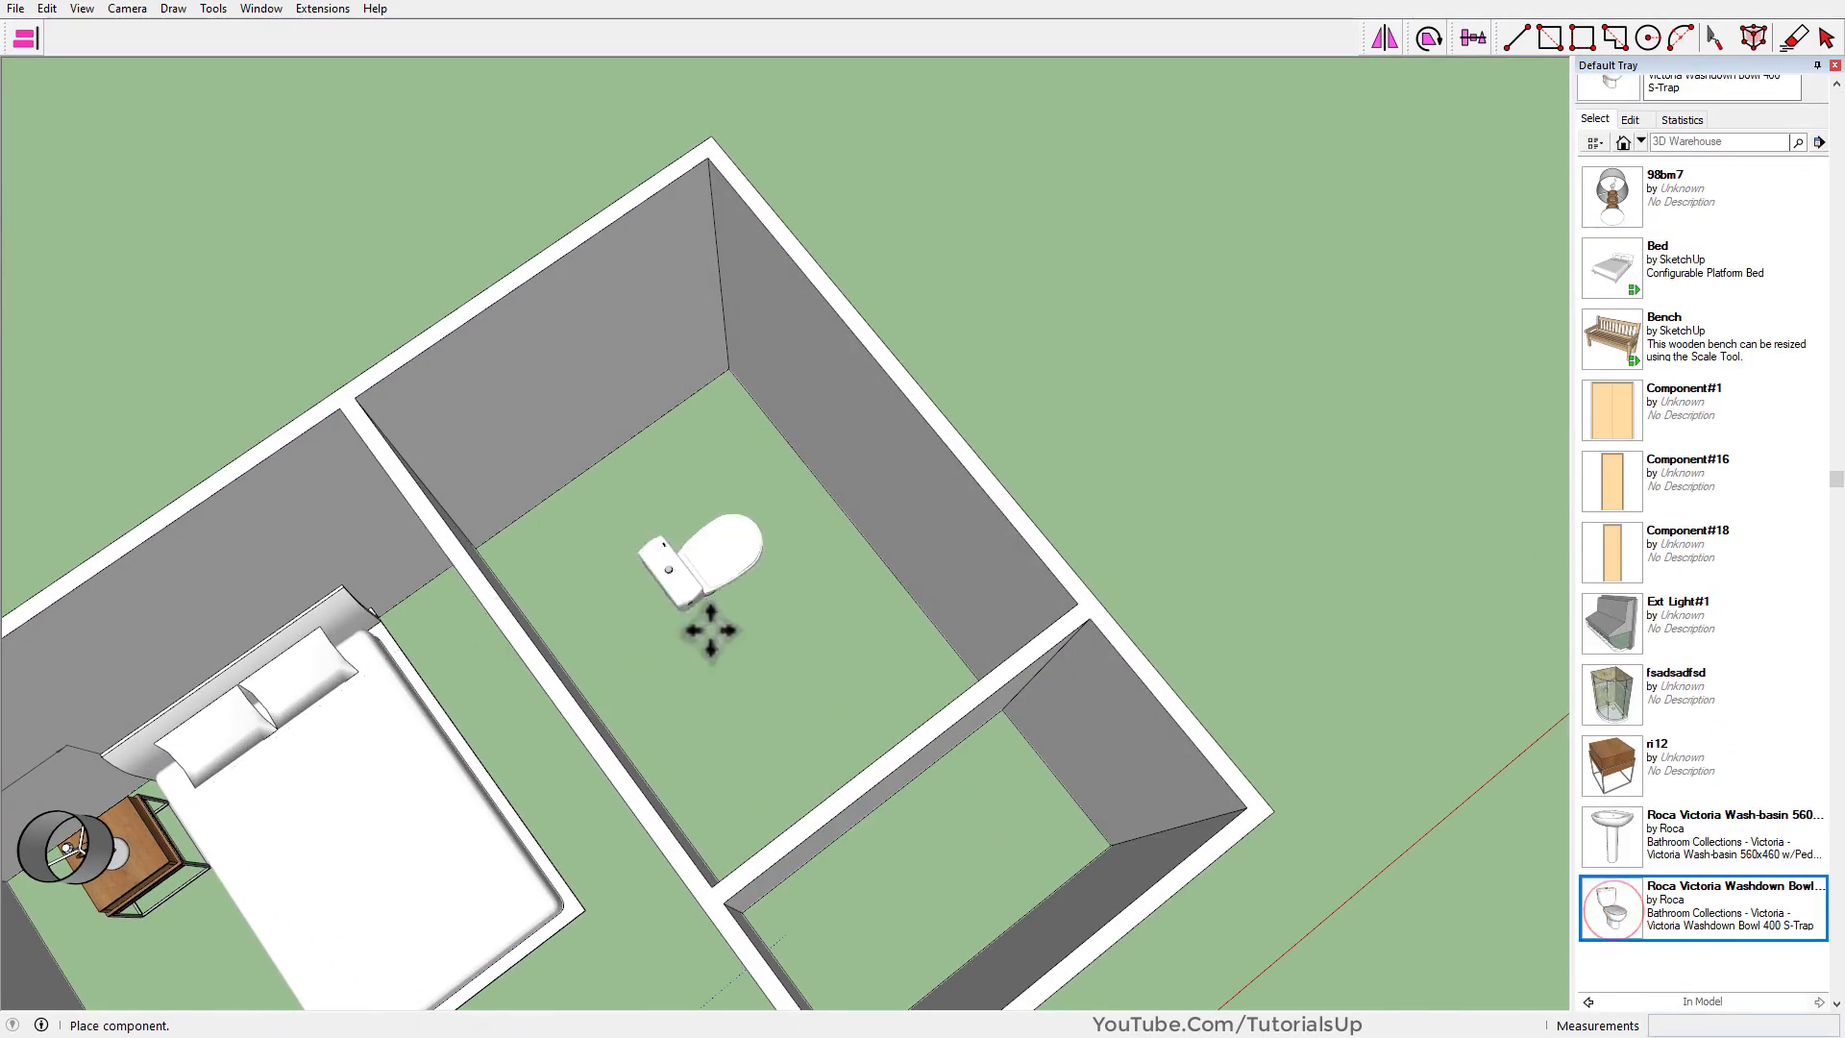
pyautogui.scroll(3, 708, 625)
pyautogui.scroll(3, 585, 631)
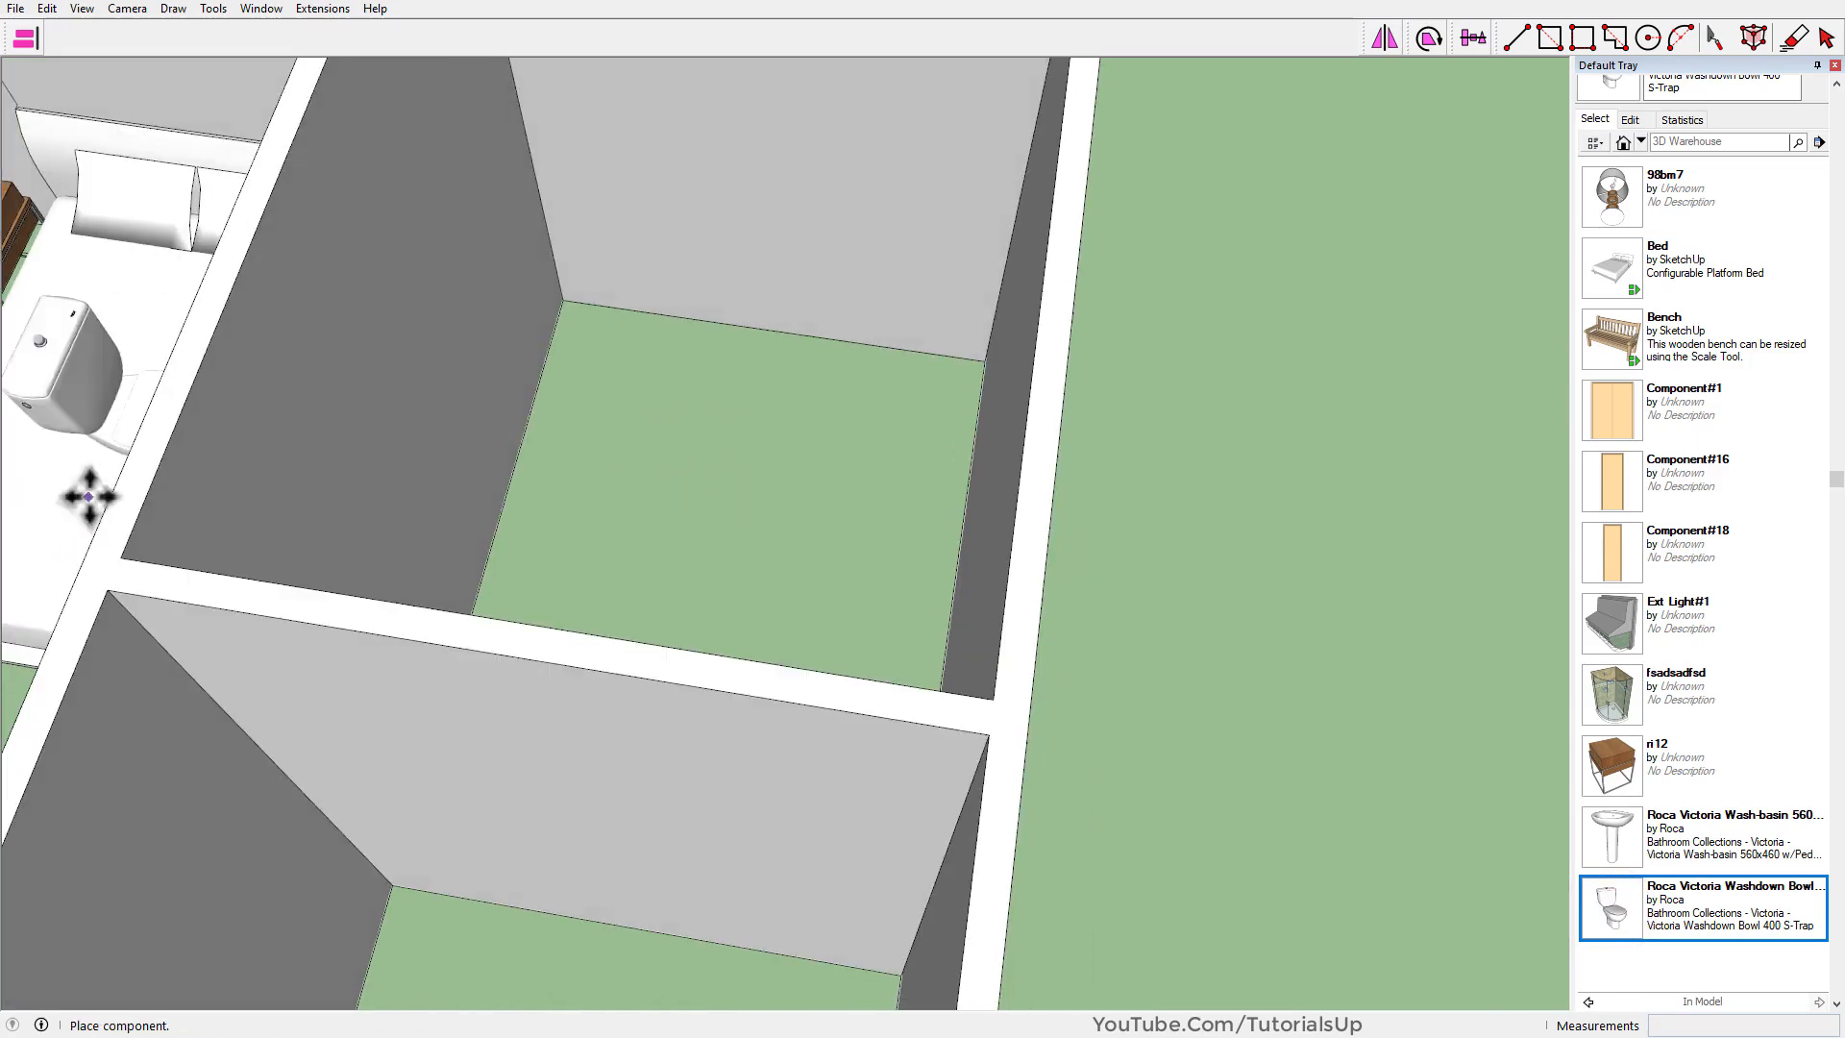
pyautogui.click(636, 502)
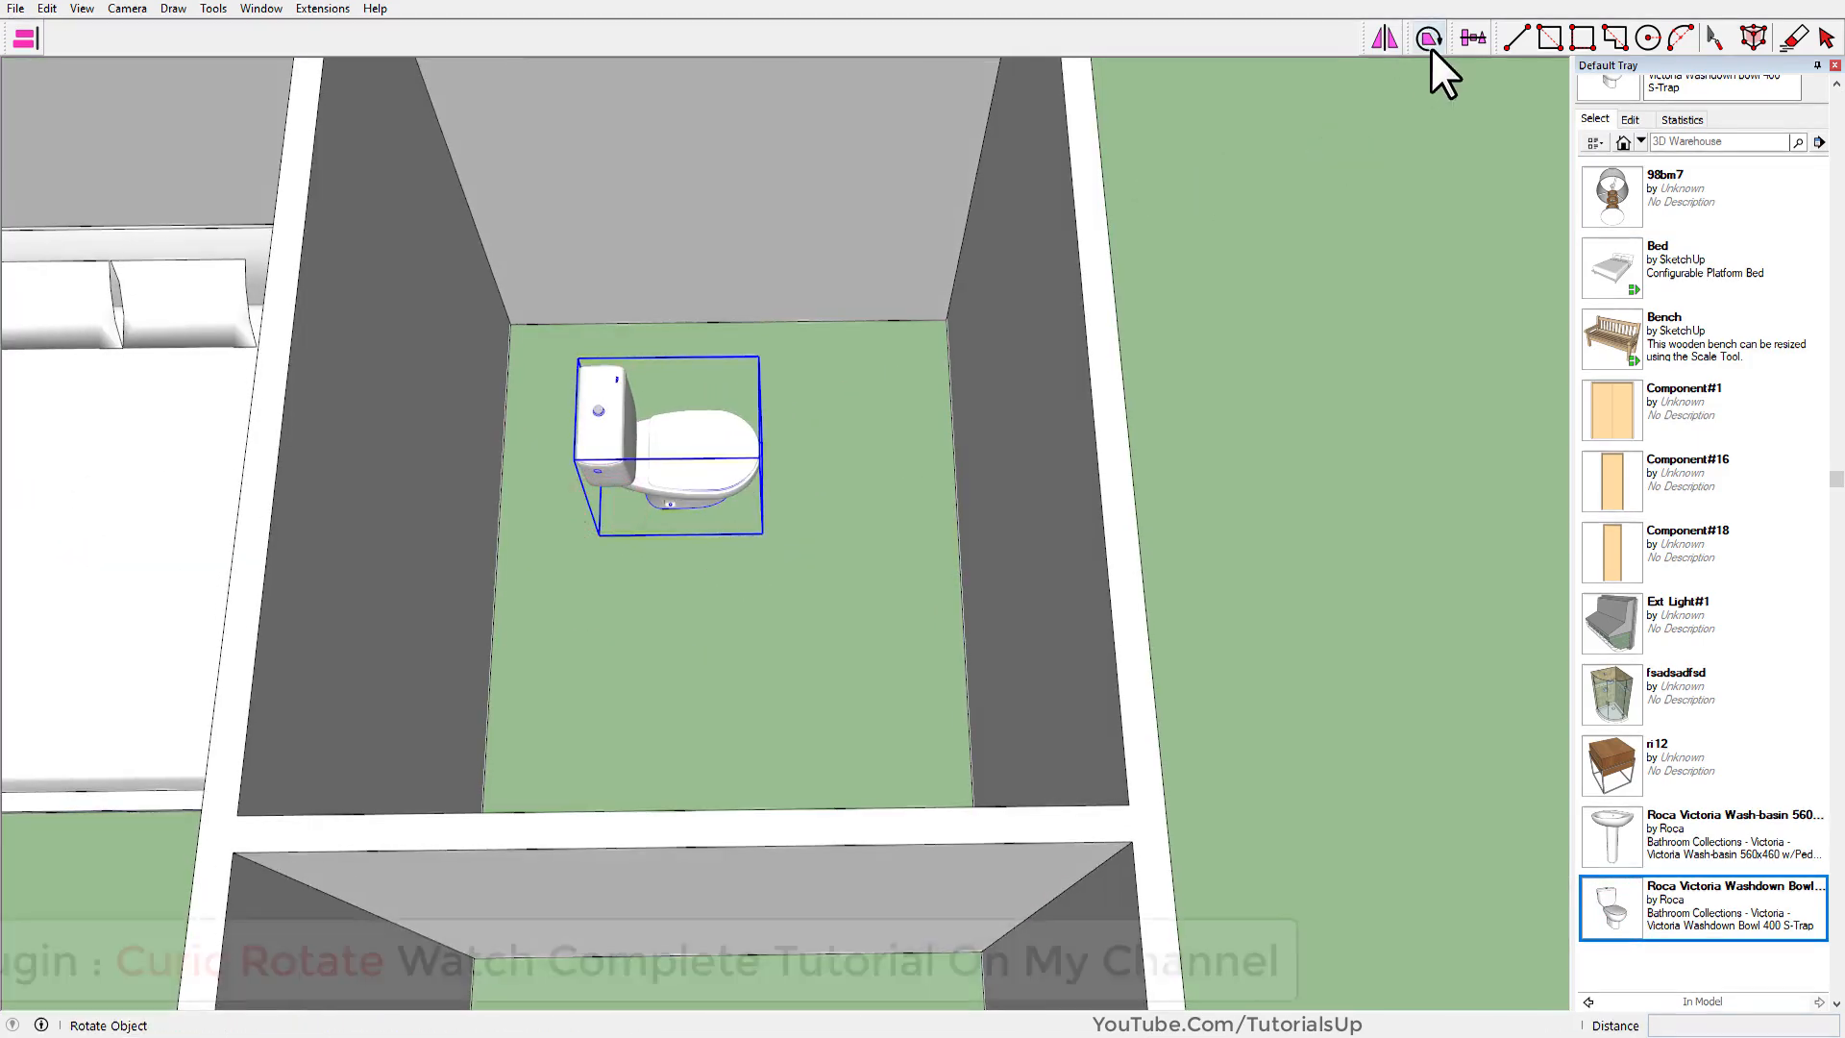
# Rotate the toilet about the vertical axis so its tank faces the bathroom's back wall.
pyautogui.click(1430, 46)
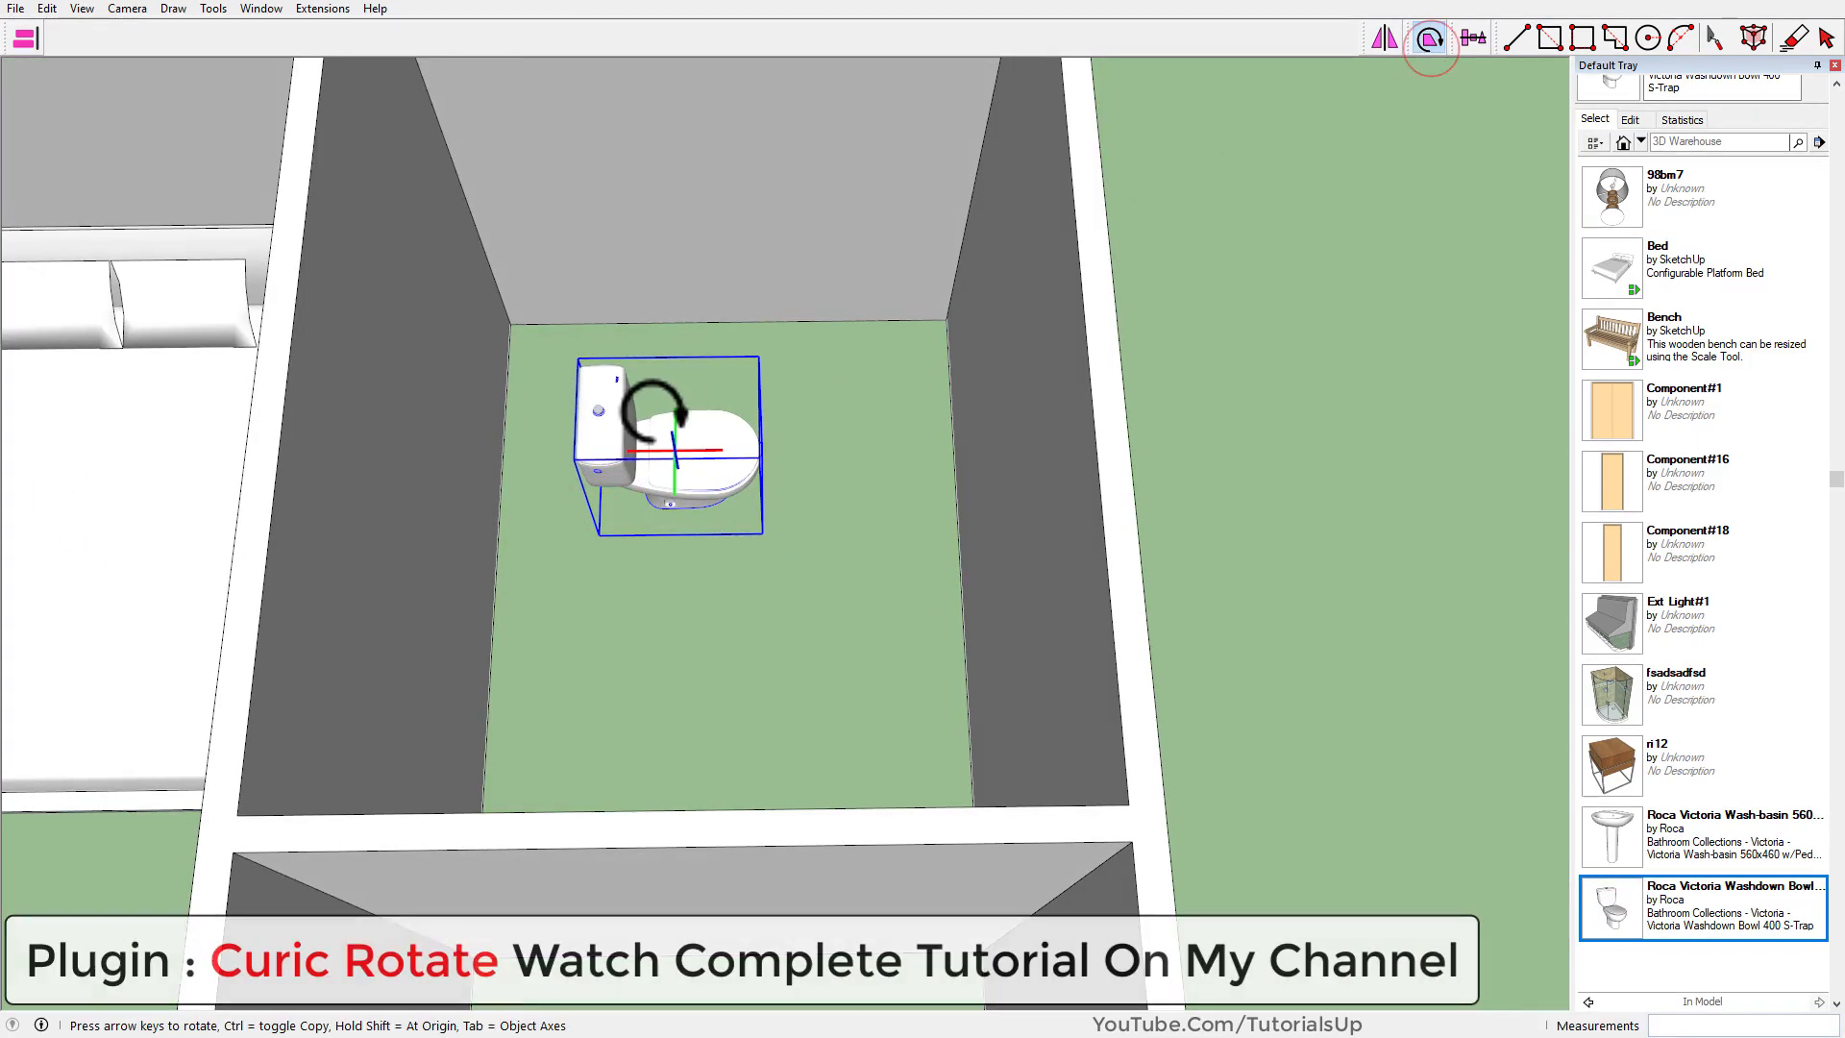
pyautogui.moveTo(679, 416); pyautogui.dragTo(827, 394, button='middle')
pyautogui.press('Up')
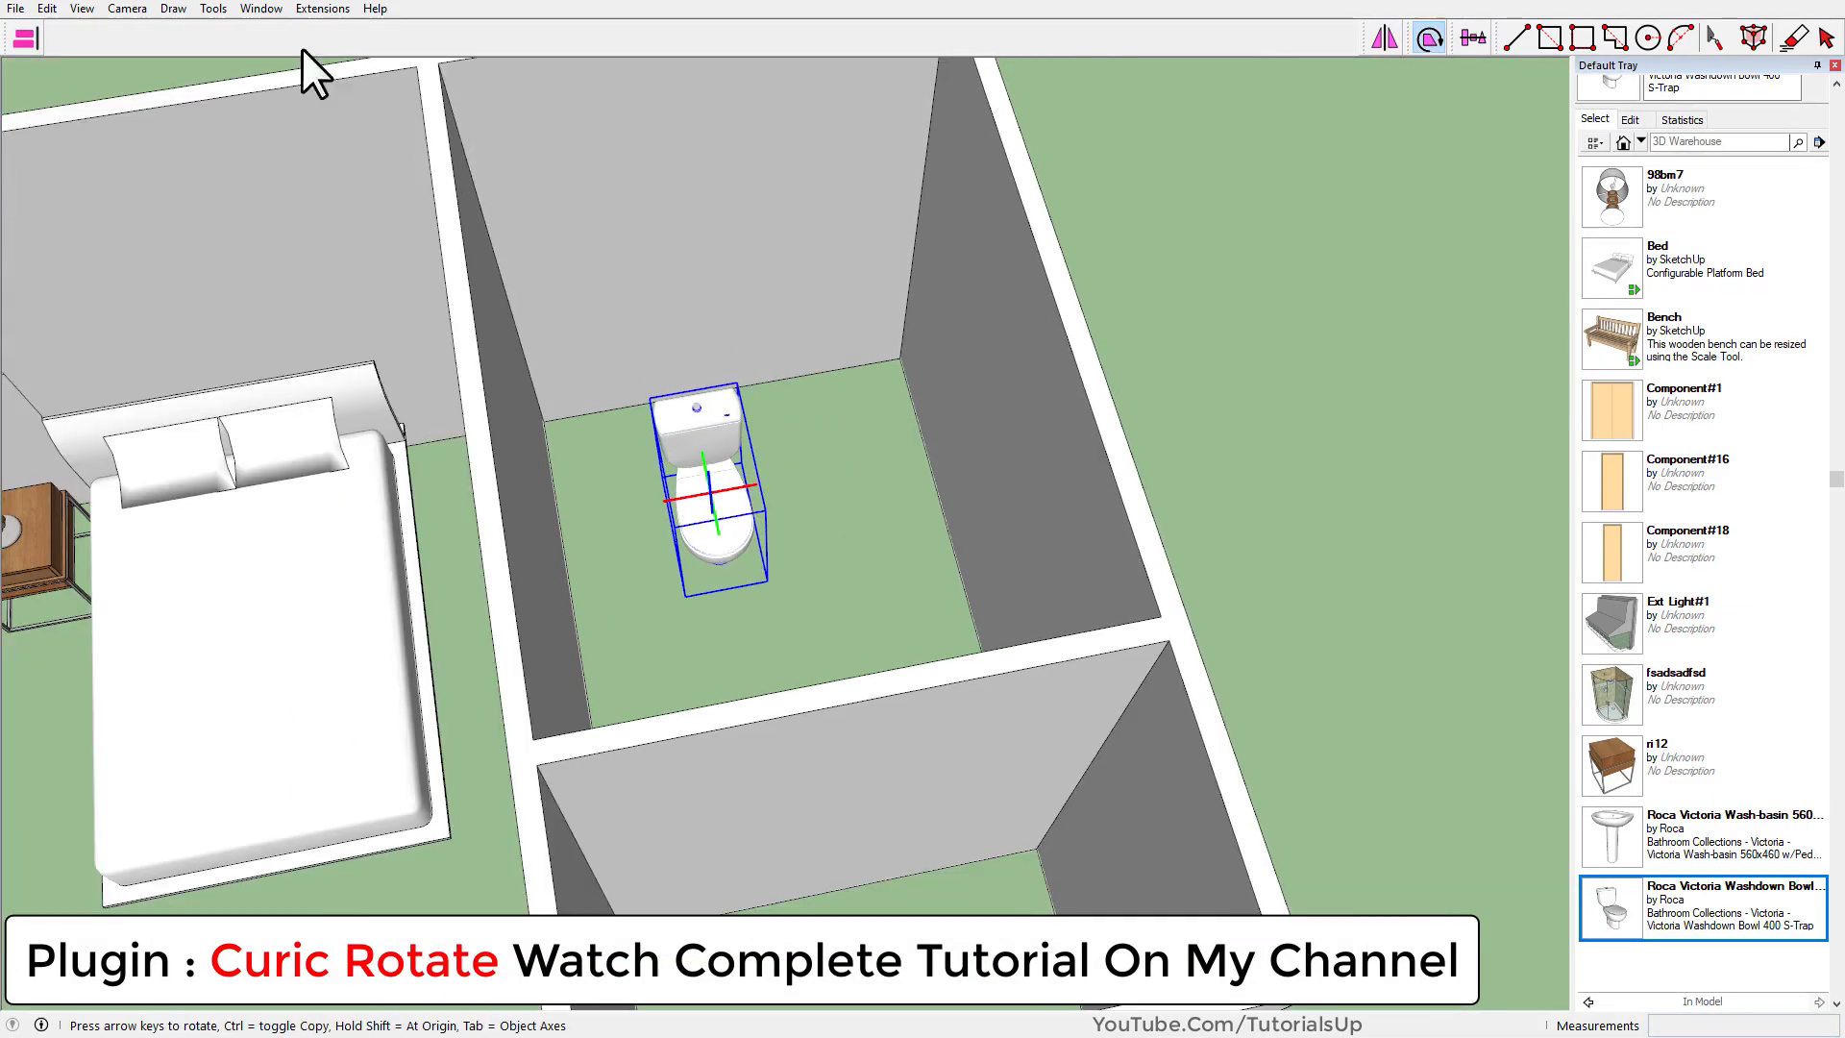
# Align the toilet to the bathroom's back wall and offset it 20" from the partition wall.
pyautogui.click(24, 38)
pyautogui.scroll(10, 778, 317)
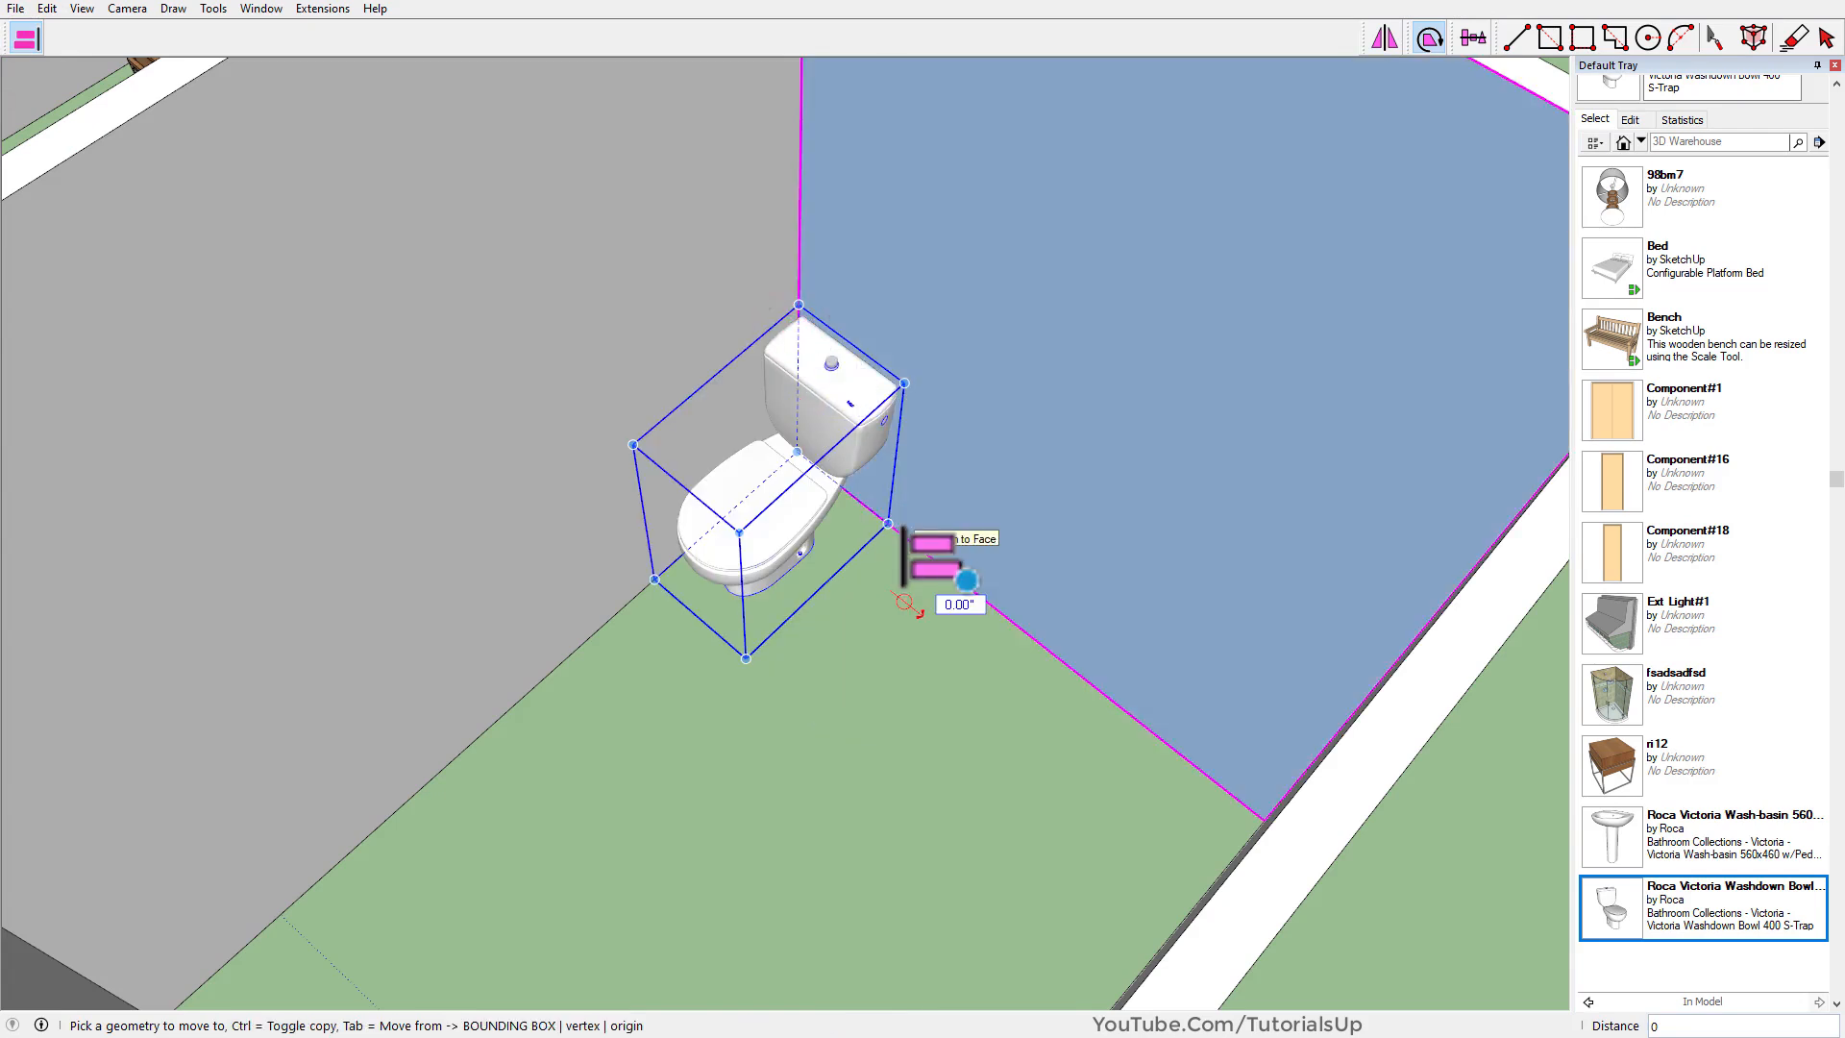
pyautogui.write('20')
pyautogui.press('Return')
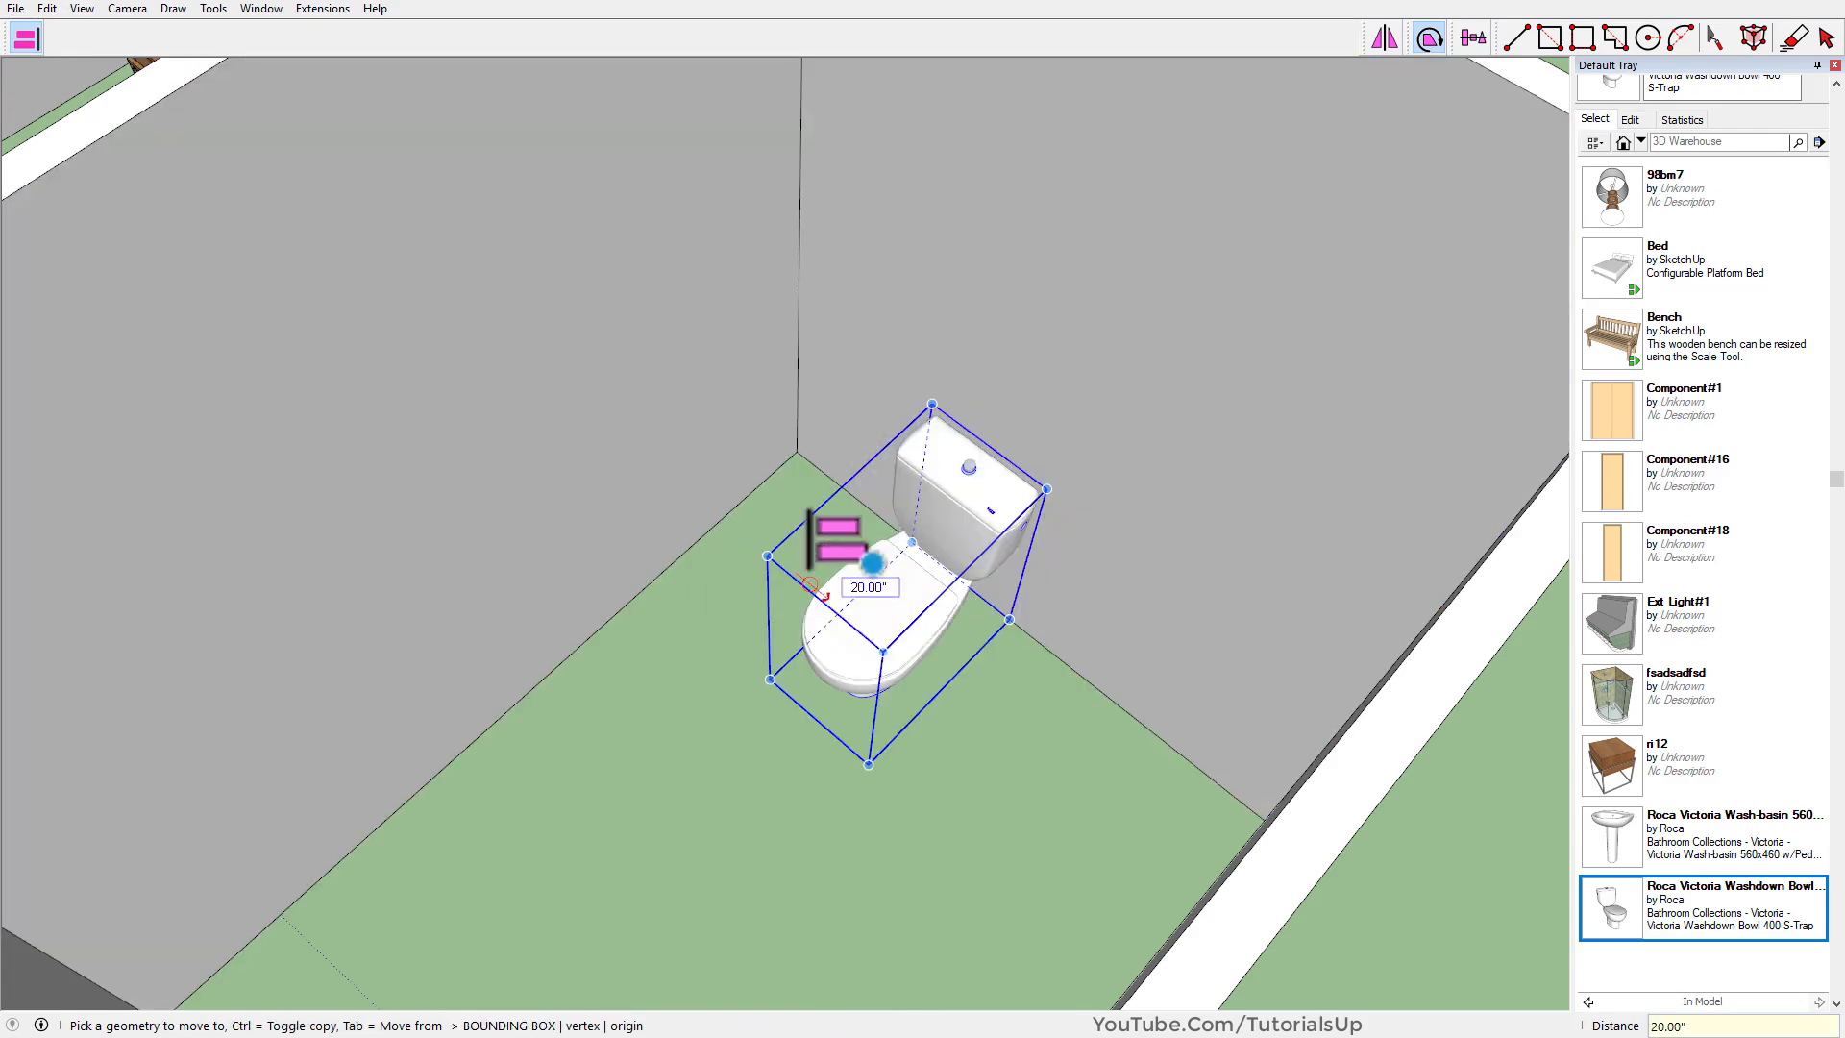
pyautogui.press('Return')
pyautogui.press('space')
# Place the Roca Victoria Wash-basin component in the bathroom, across from the toilet.
pyautogui.scroll(-4, 698, 506)
pyautogui.moveTo(697, 505); pyautogui.dragTo(1384, 644, button='middle')
pyautogui.scroll(-2, 561, 403)
pyautogui.scroll(2, 624, 538)
pyautogui.scroll(-3, 569, 556)
pyautogui.scroll(1, 601, 548)
pyautogui.moveTo(663, 701); pyautogui.dragTo(849, 811, button='middle')
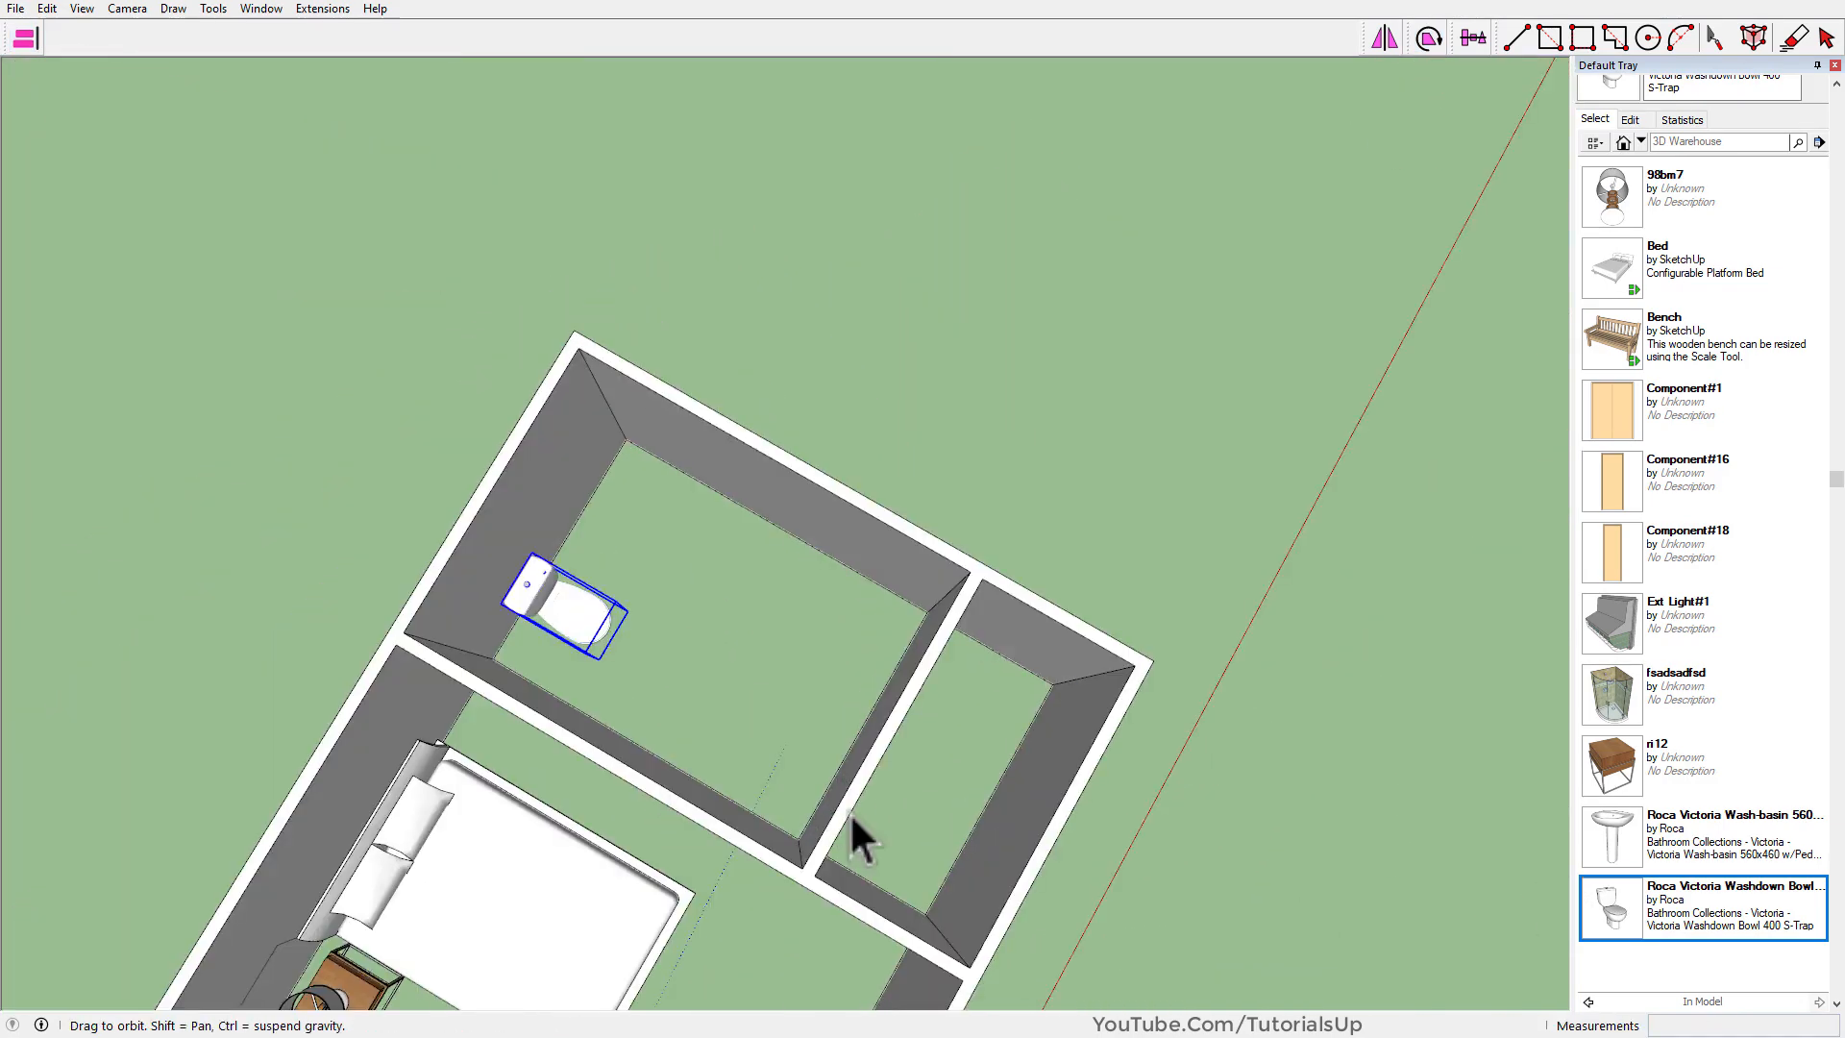
pyautogui.scroll(2, 850, 811)
pyautogui.click(1609, 846)
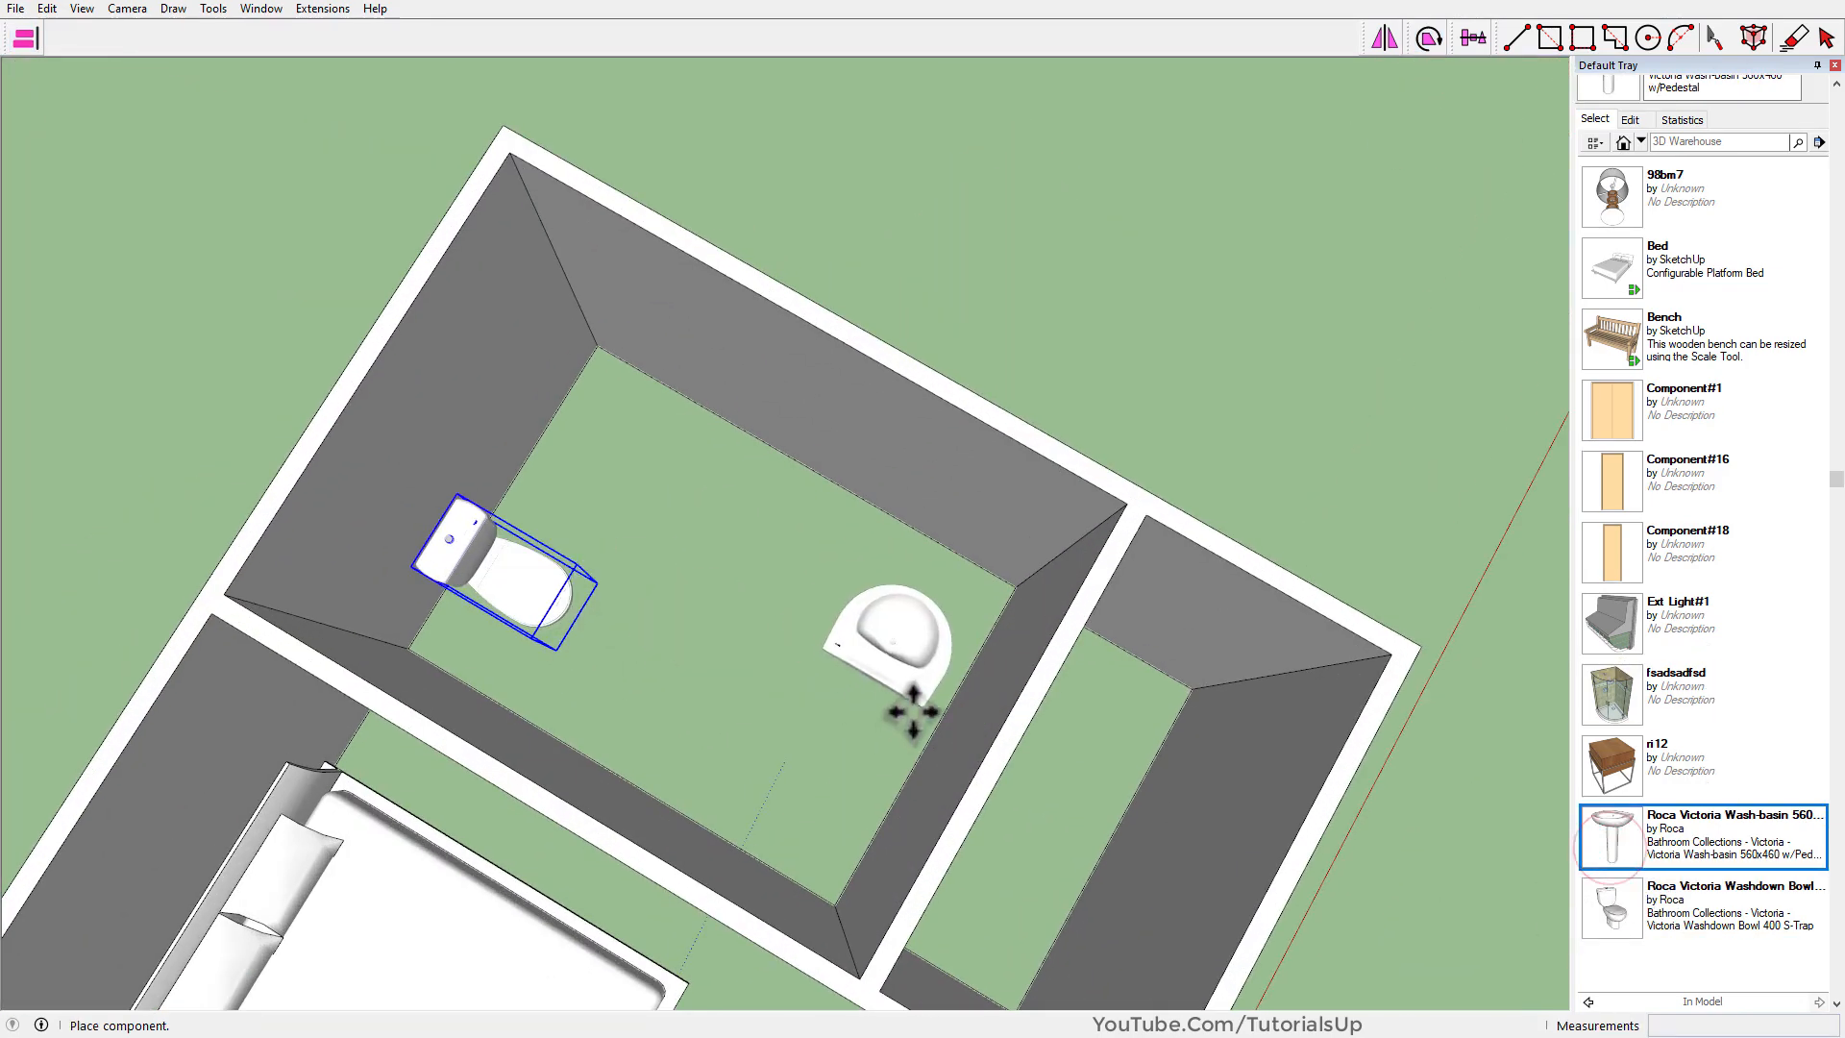
pyautogui.click(845, 609)
# Mirror the wash-basin so its back faces the bathroom's long outer wall and align it to that wall.
pyautogui.moveTo(845, 609); pyautogui.dragTo(1335, 572, button='middle')
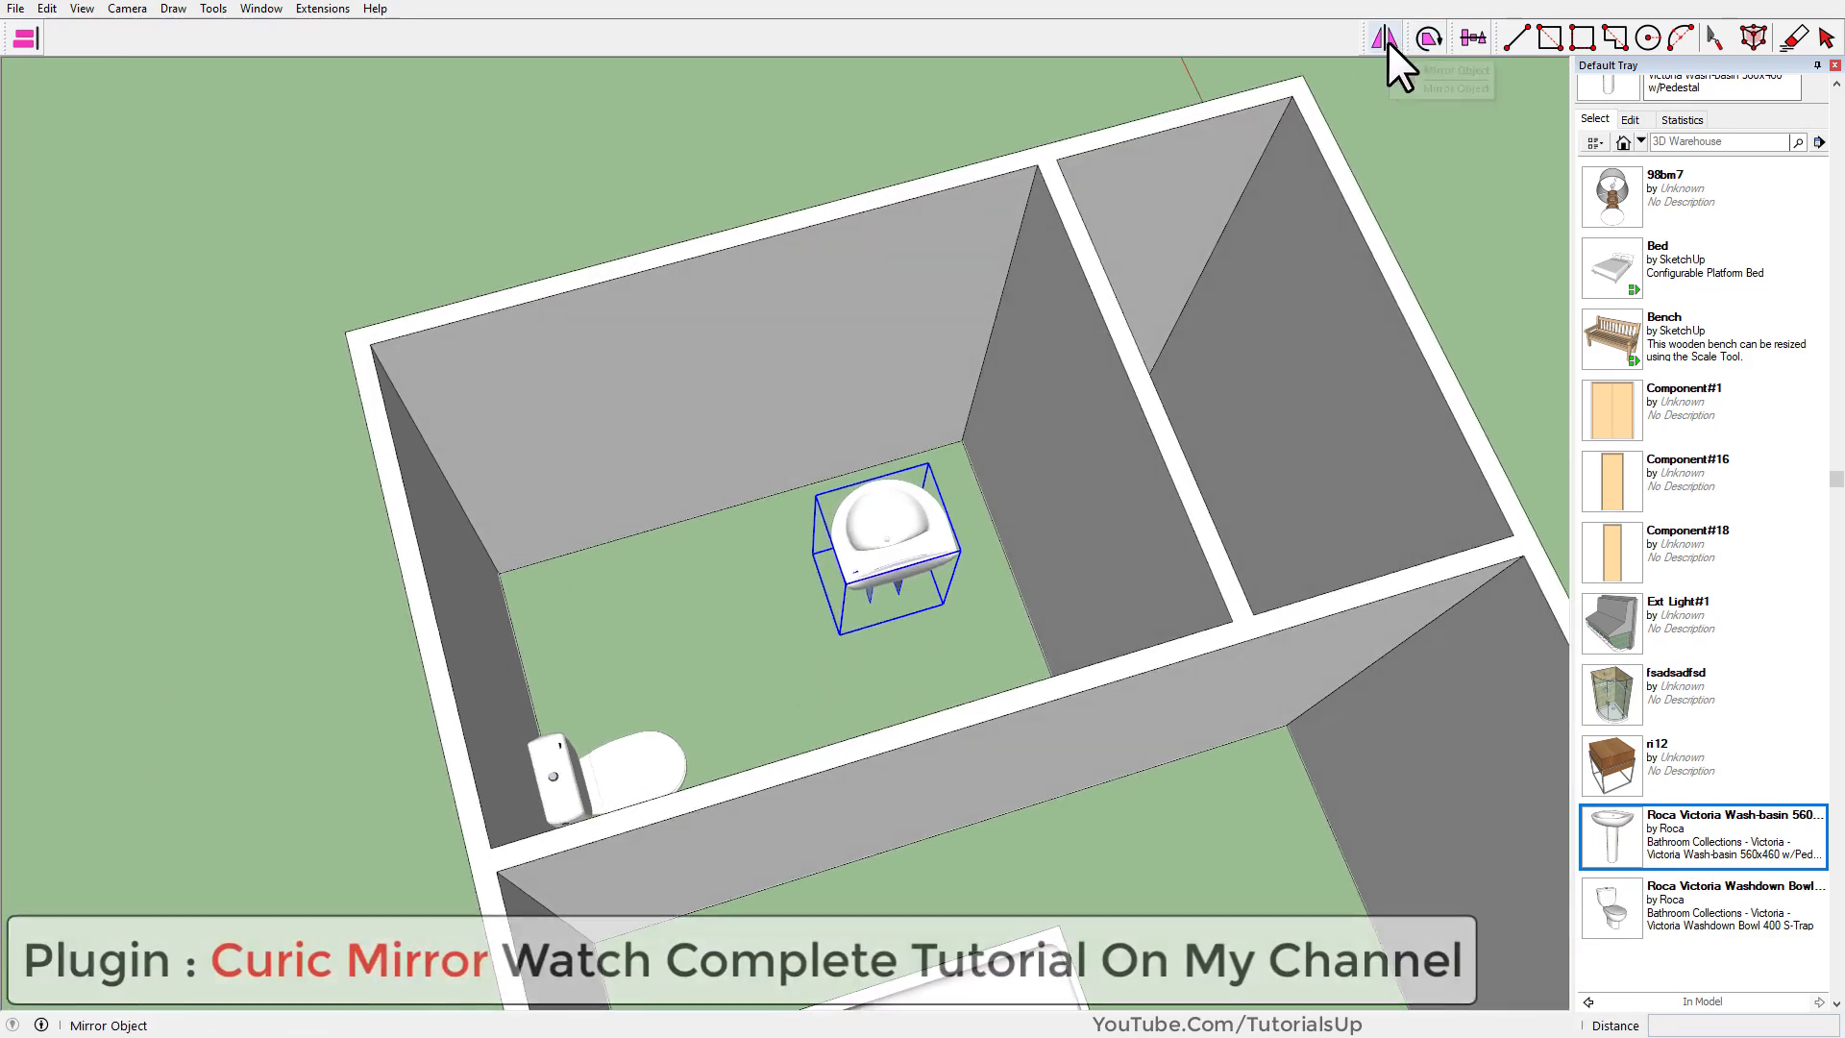
pyautogui.click(1385, 38)
pyautogui.moveTo(901, 692); pyautogui.dragTo(907, 684)
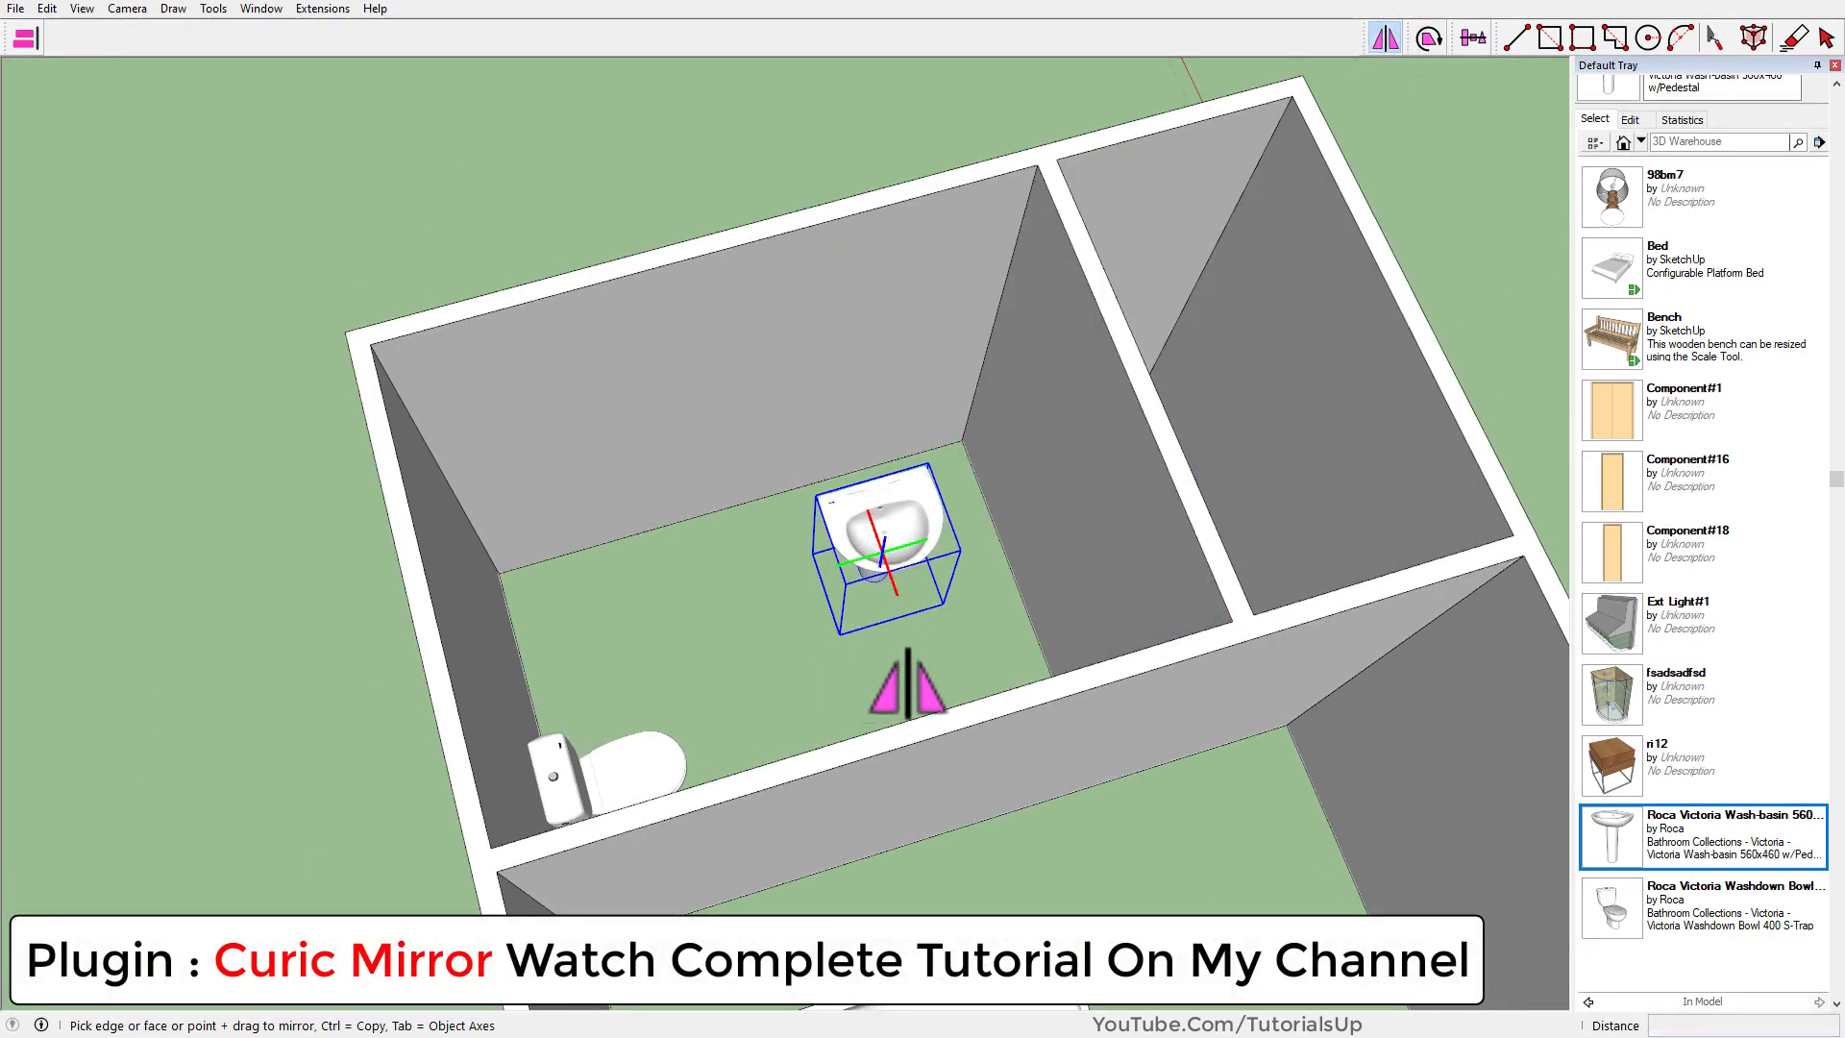
pyautogui.press('Right')
pyautogui.press('Up')
pyautogui.press('Up')
pyautogui.scroll(3, 917, 639)
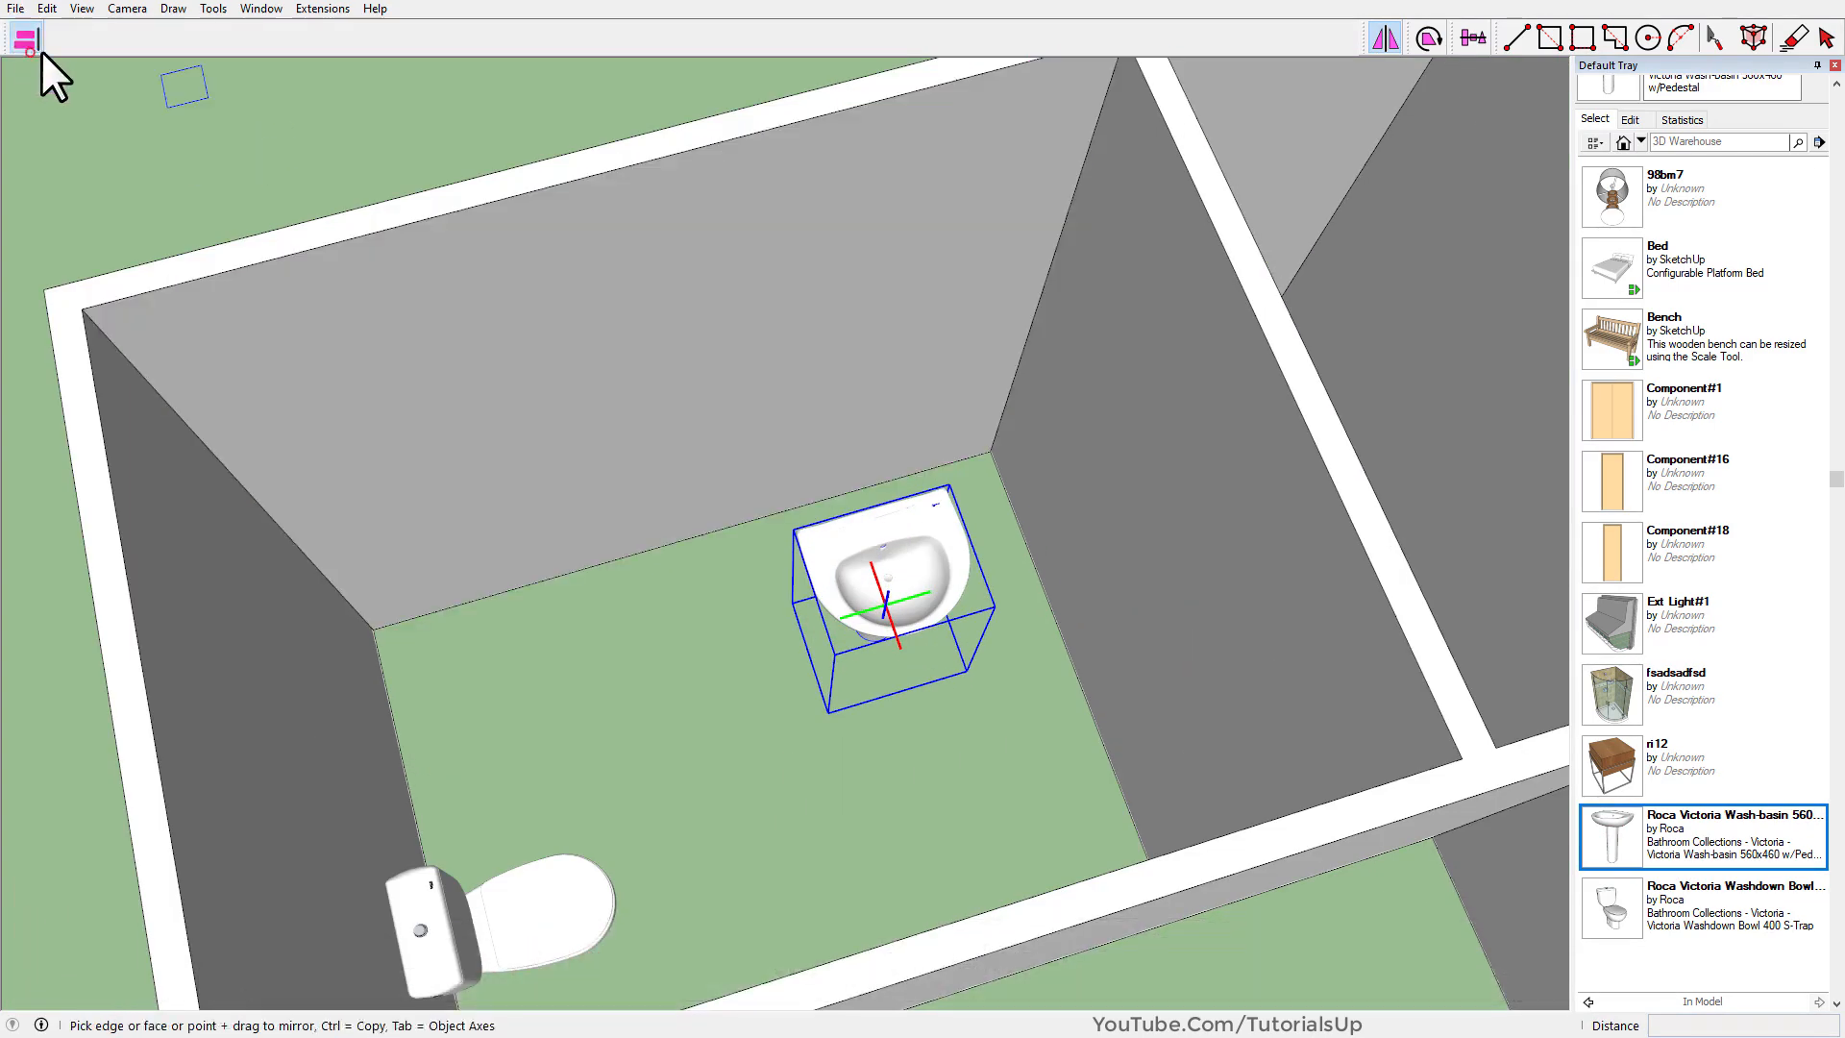
pyautogui.click(35, 44)
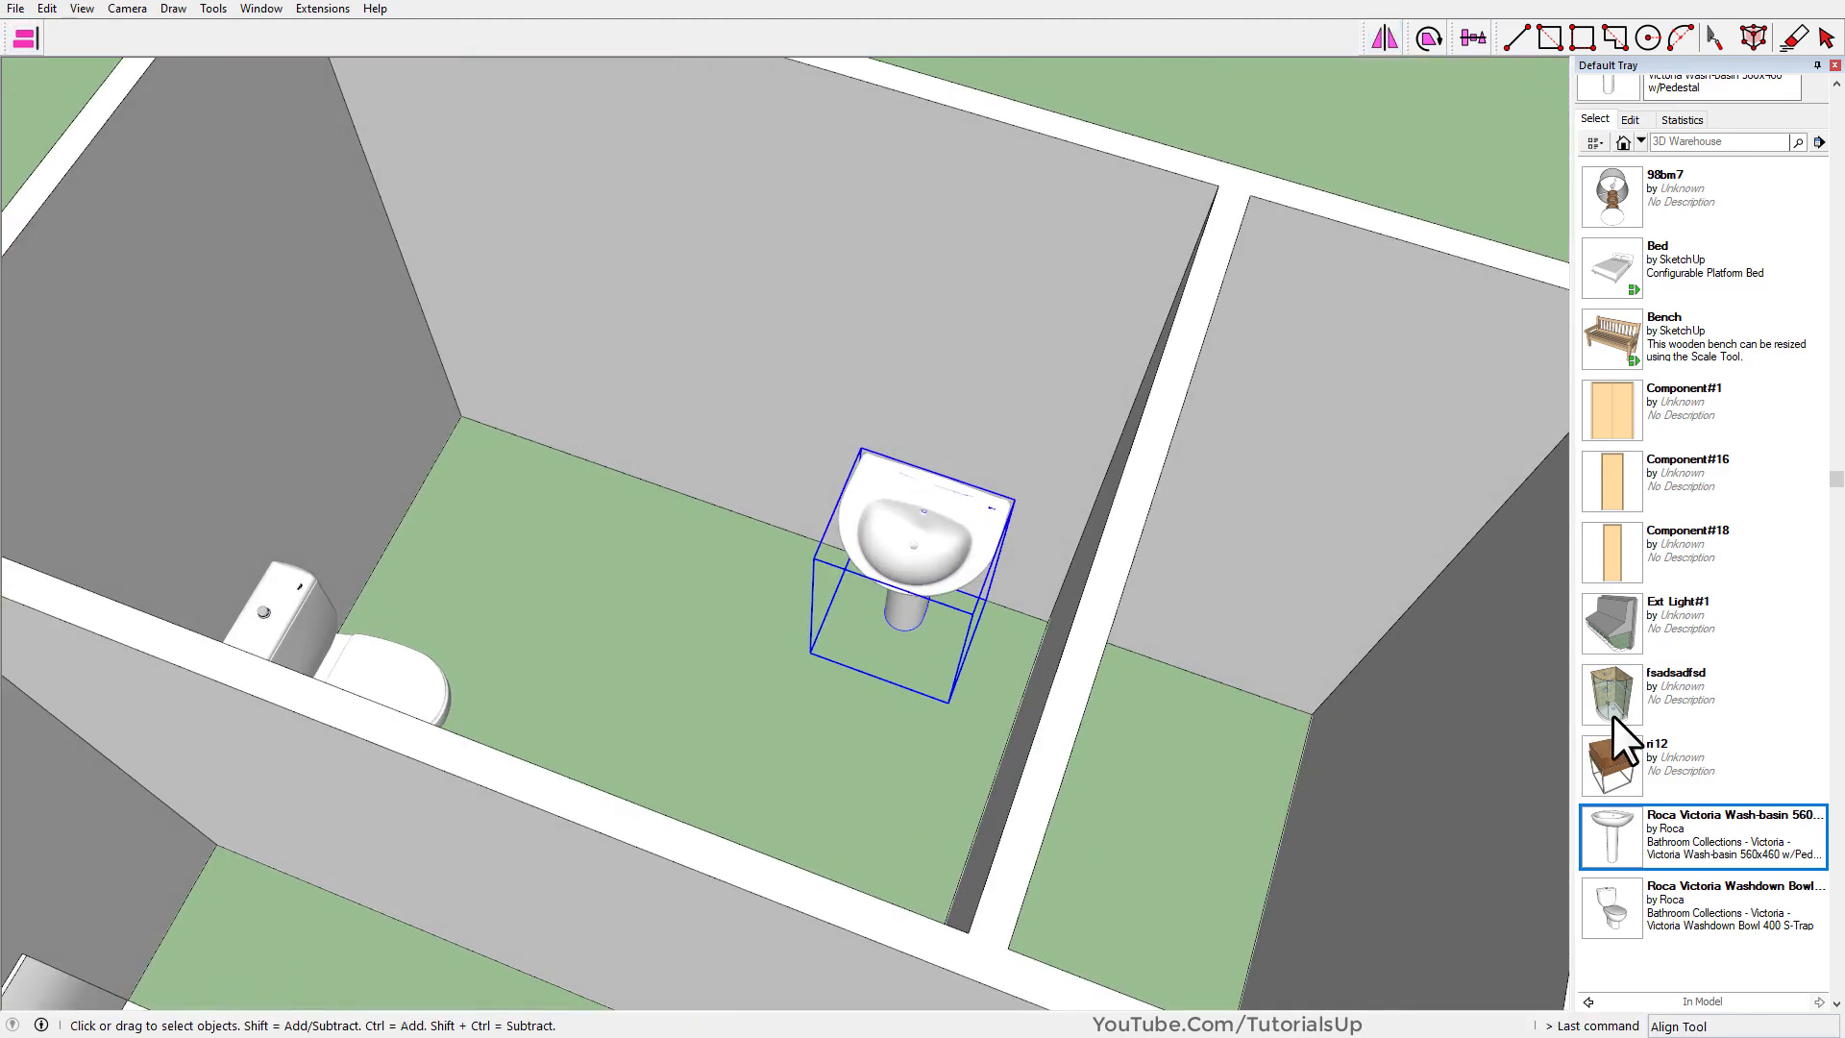
# Place the fsadsadfsd shower cubicle component in the bathroom and rotate it about the vertical axis to suit the corner.
pyautogui.click(1617, 704)
pyautogui.click(659, 753)
pyautogui.click(1428, 39)
pyautogui.press('Up')
pyautogui.click(775, 811)
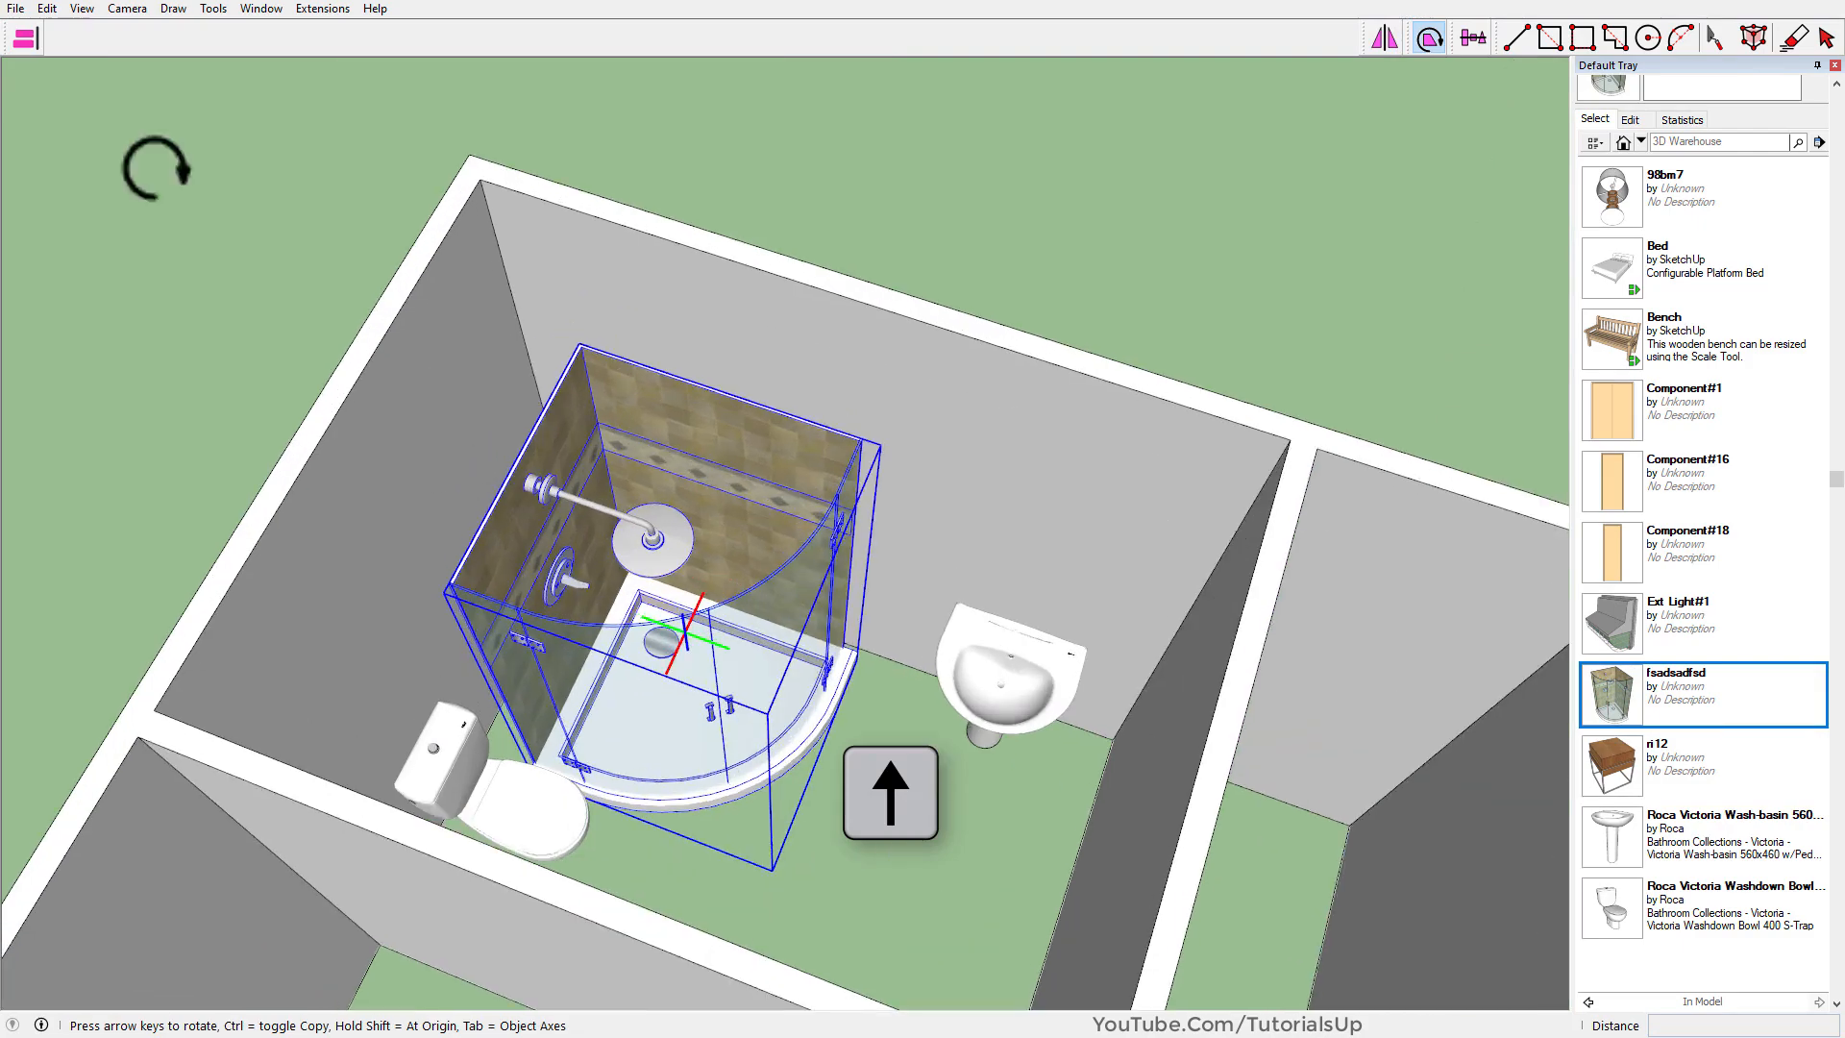
# Align the shower cubicle to the bathroom's back wall and long outer wall so it fits into their corner.
pyautogui.click(25, 39)
pyautogui.moveTo(522, 331); pyautogui.dragTo(395, 404, button='middle')
pyautogui.click(1094, 353)
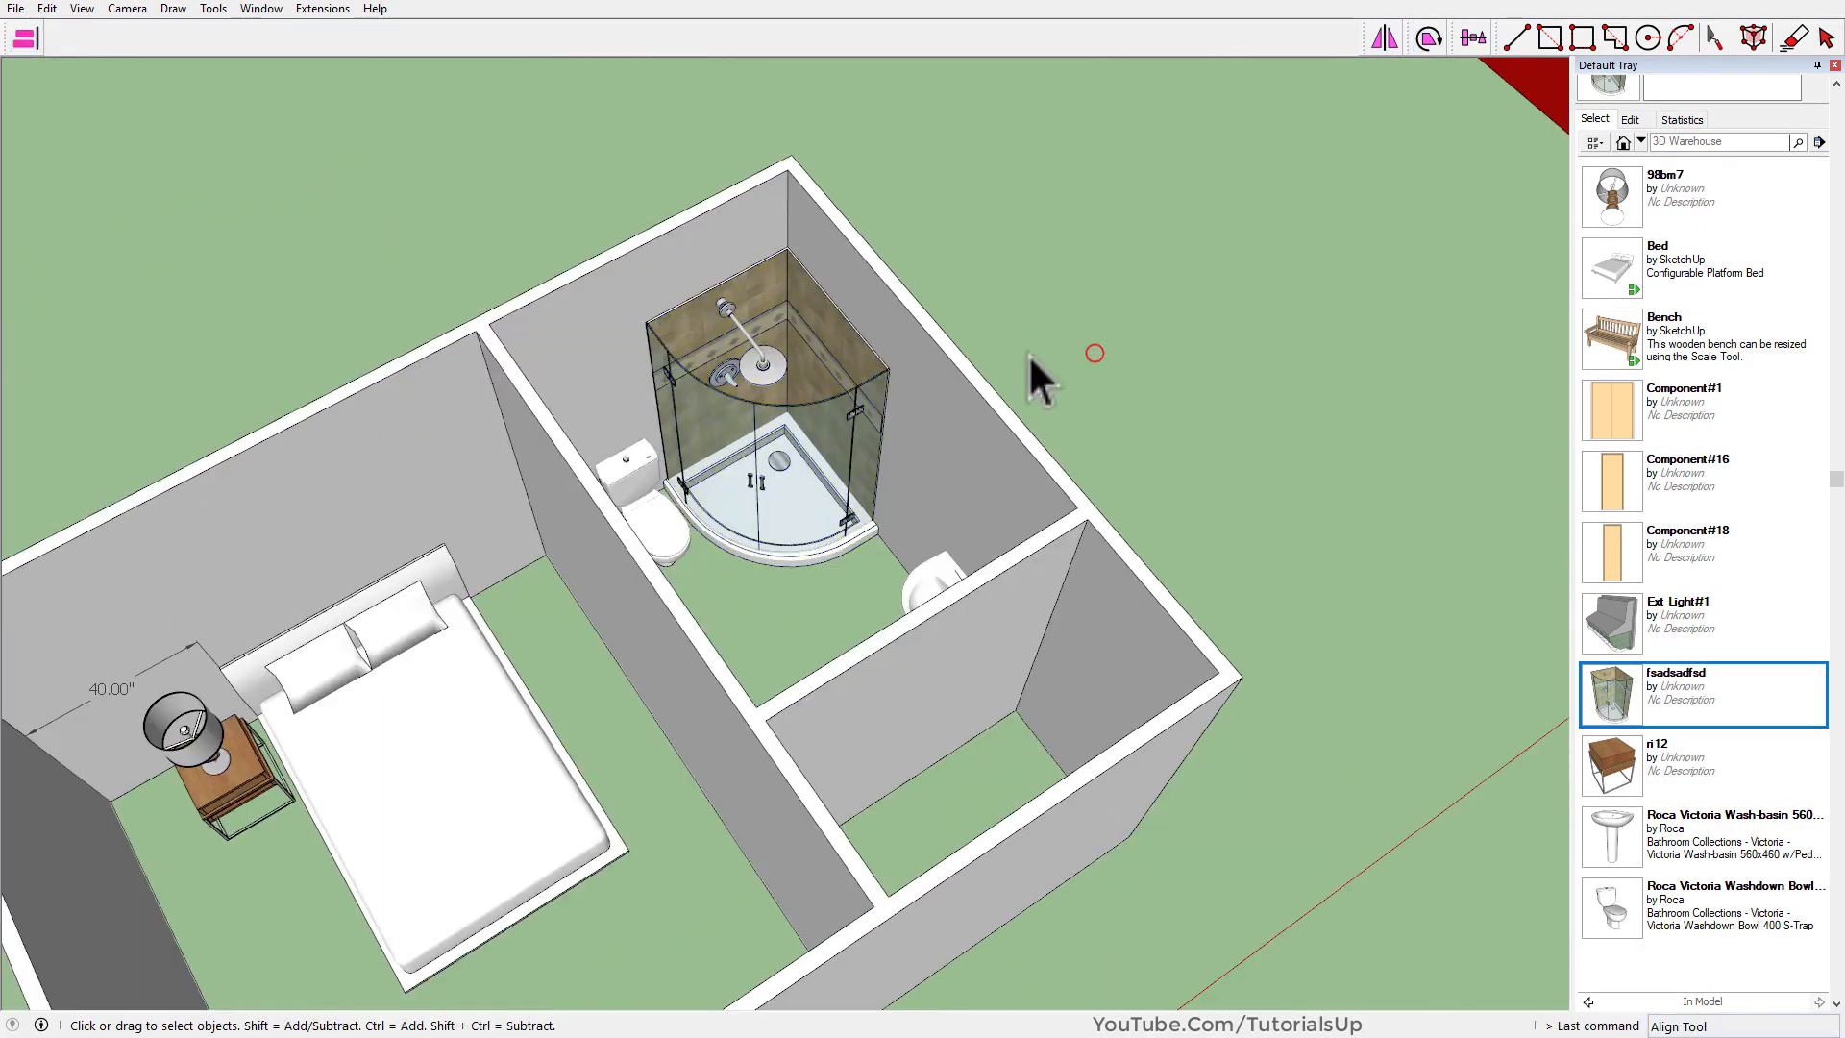
# Shift the wash-basin slightly along the bathroom's outer wall and clear the selection.
pyautogui.moveTo(1030, 355); pyautogui.dragTo(663, 495, button='middle')
pyautogui.press('m')
pyautogui.click(717, 584)
pyautogui.click(692, 581)
pyautogui.press('space')
pyautogui.click(770, 604)
pyautogui.moveTo(771, 603); pyautogui.dragTo(852, 659, button='middle')
pyautogui.moveTo(903, 731); pyautogui.dragTo(1110, 716, button='middle')
pyautogui.scroll(2, 1110, 715)
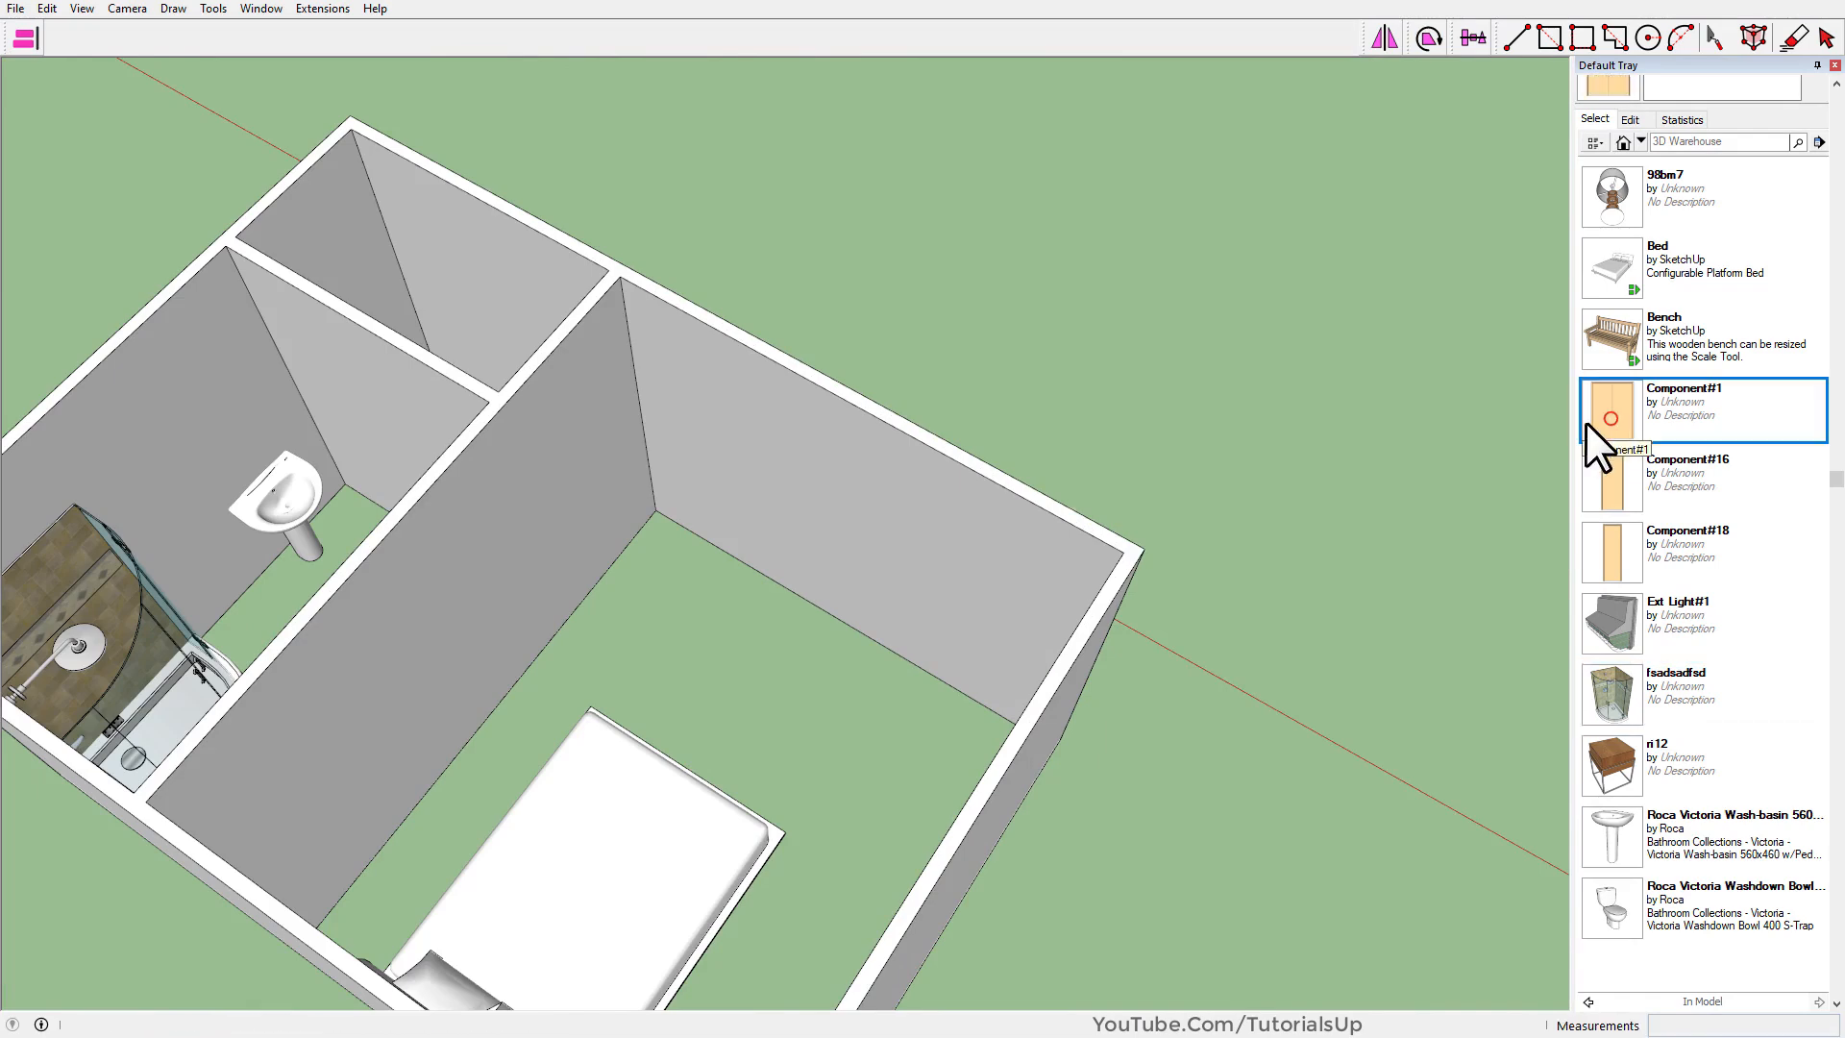
# Place the double-door Component#1 at the base of the bedroom's outer wall, opposite the bedside table.
pyautogui.click(1610, 418)
pyautogui.scroll(3, 846, 588)
pyautogui.scroll(-3, 817, 605)
pyautogui.moveTo(816, 586); pyautogui.dragTo(885, 605, button='middle')
pyautogui.scroll(4, 684, 586)
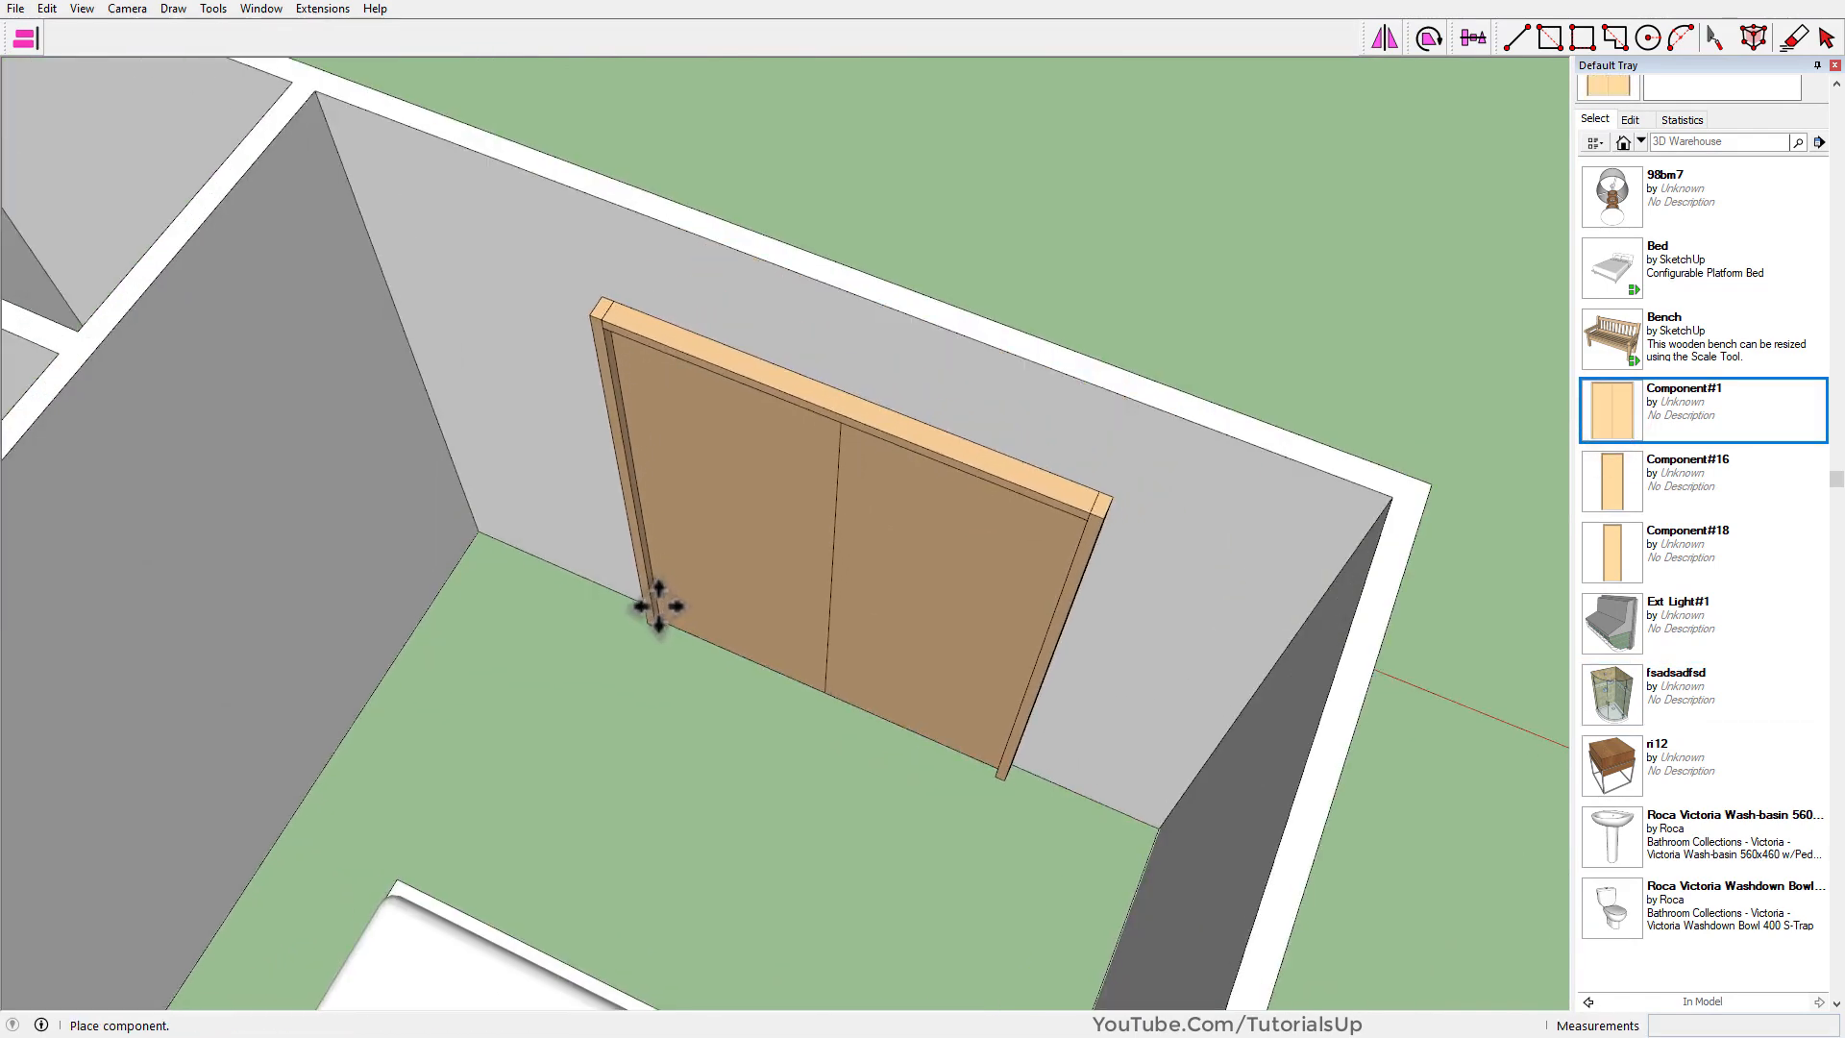
pyautogui.click(649, 607)
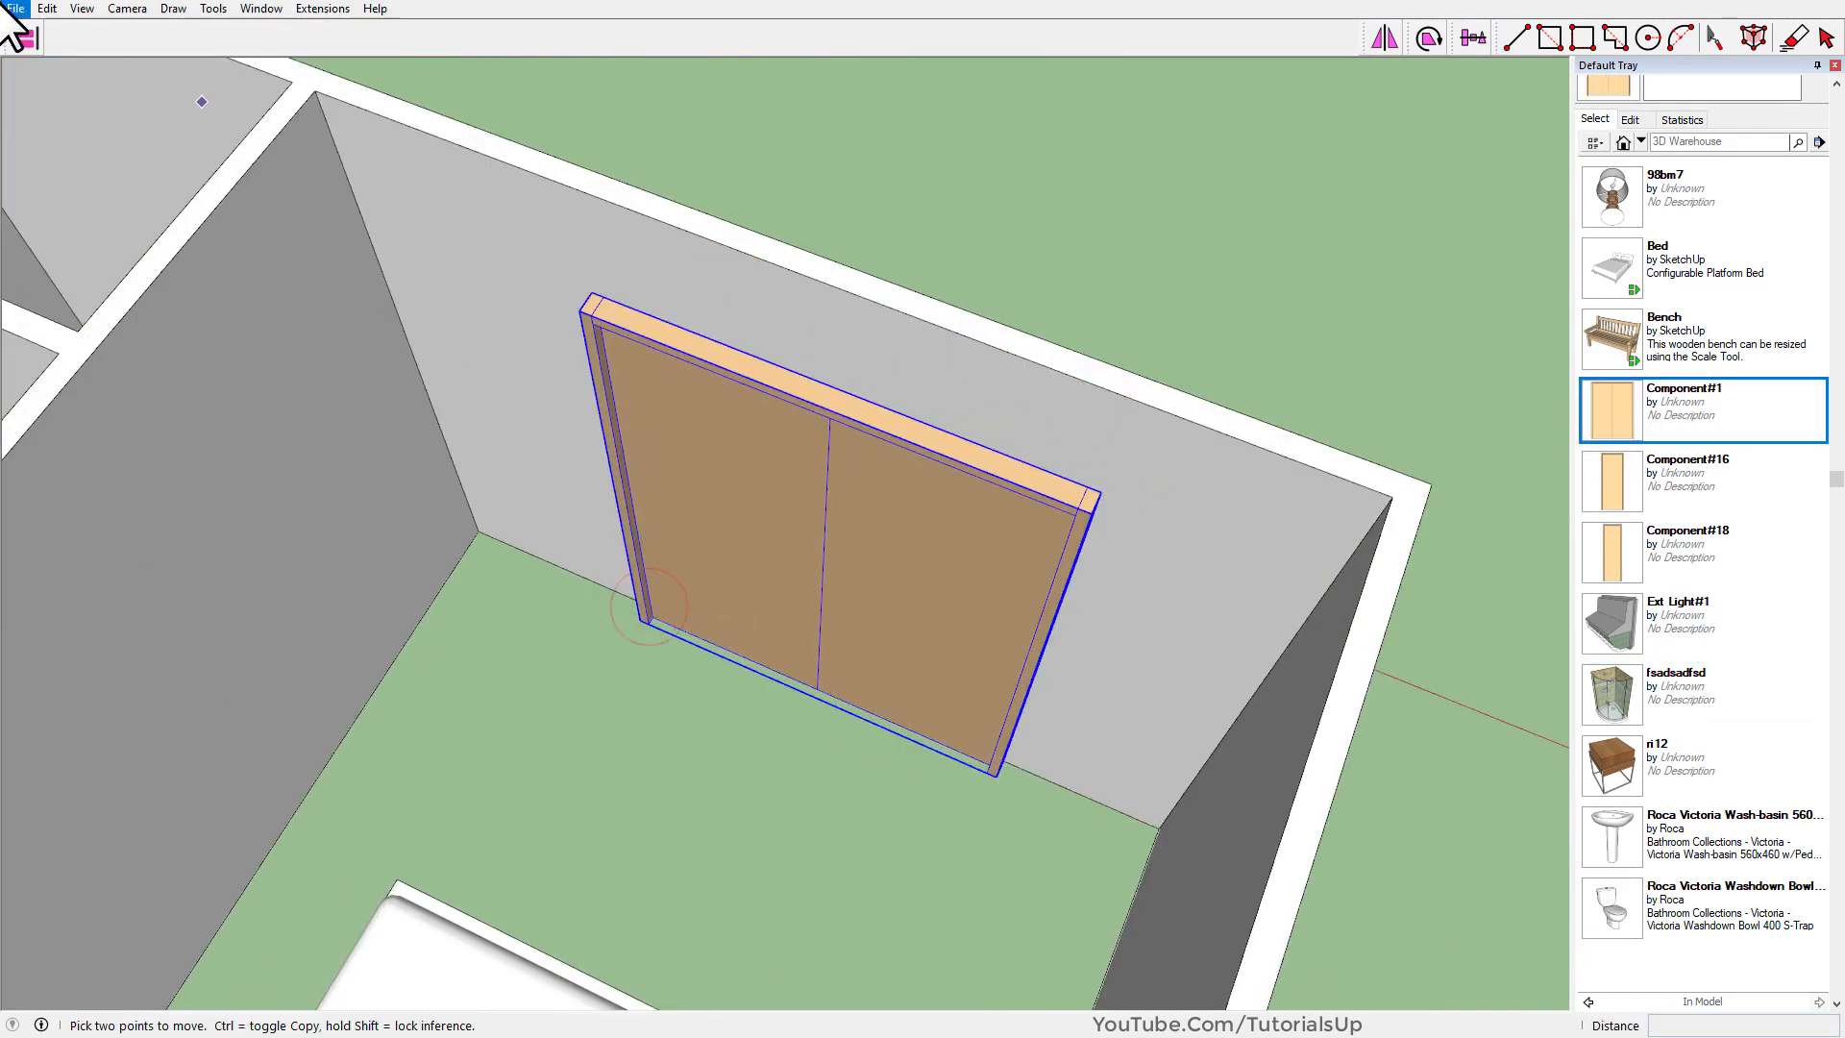
# Align the Component#1 door to the face of the bedroom wall behind it, moving it from point to plane.
pyautogui.click(586, 298)
pyautogui.press('shift')
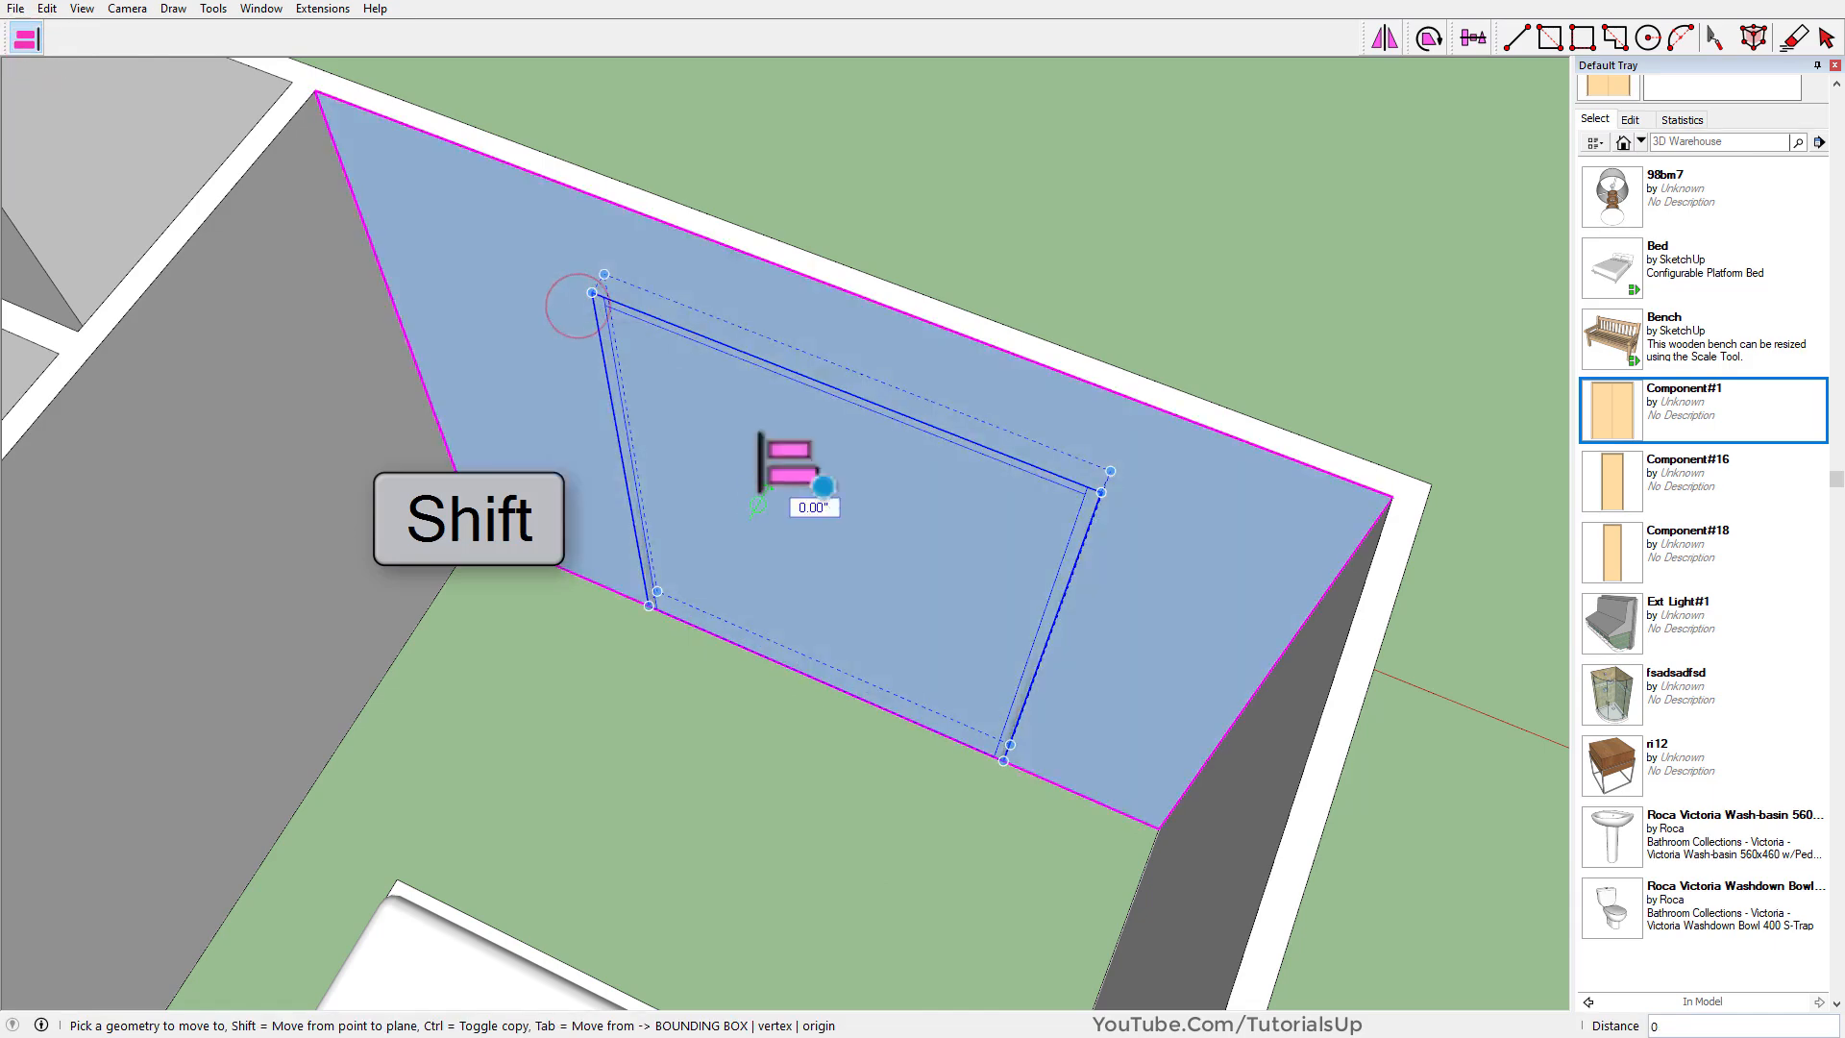
pyautogui.keyDown('shift'); pyautogui.click(759, 471); pyautogui.keyUp('shift')
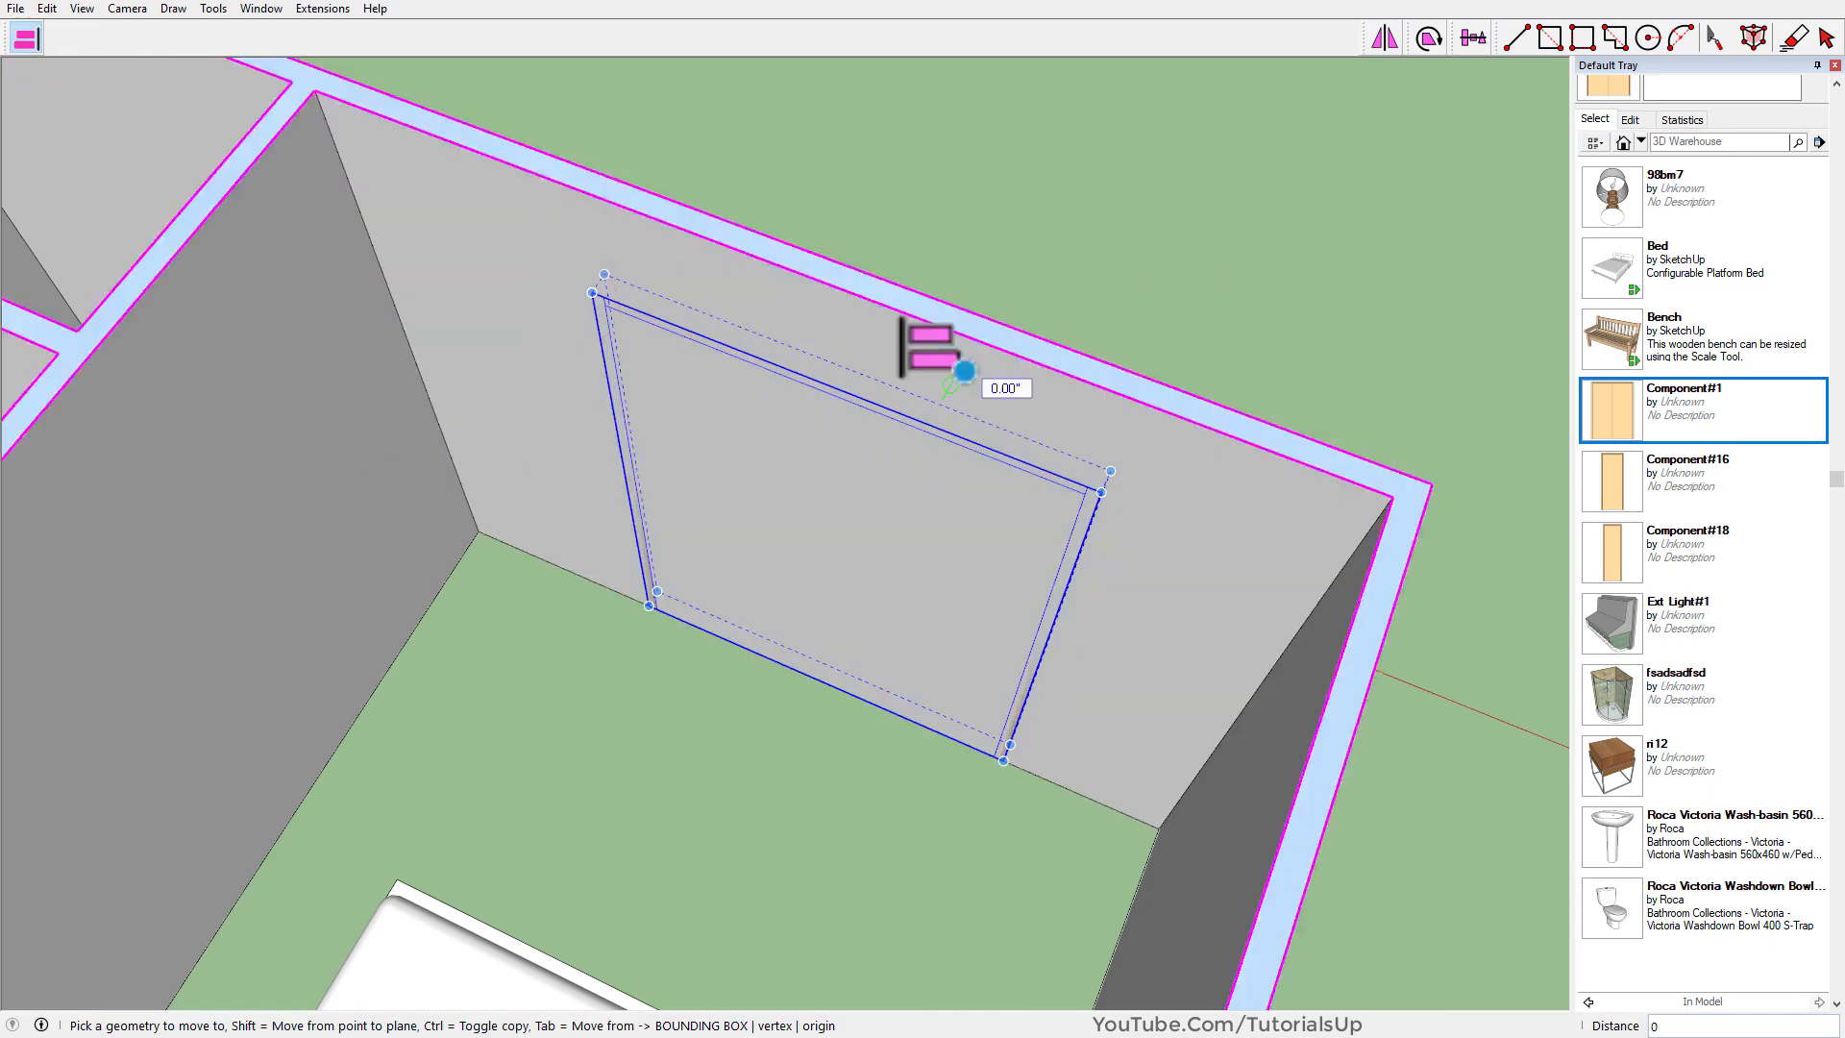
# Place the Component#16 door at the base of the wall between the bedroom and the bathroom.
pyautogui.moveTo(880, 355); pyautogui.dragTo(927, 385, button='middle')
pyautogui.scroll(-4, 1268, 559)
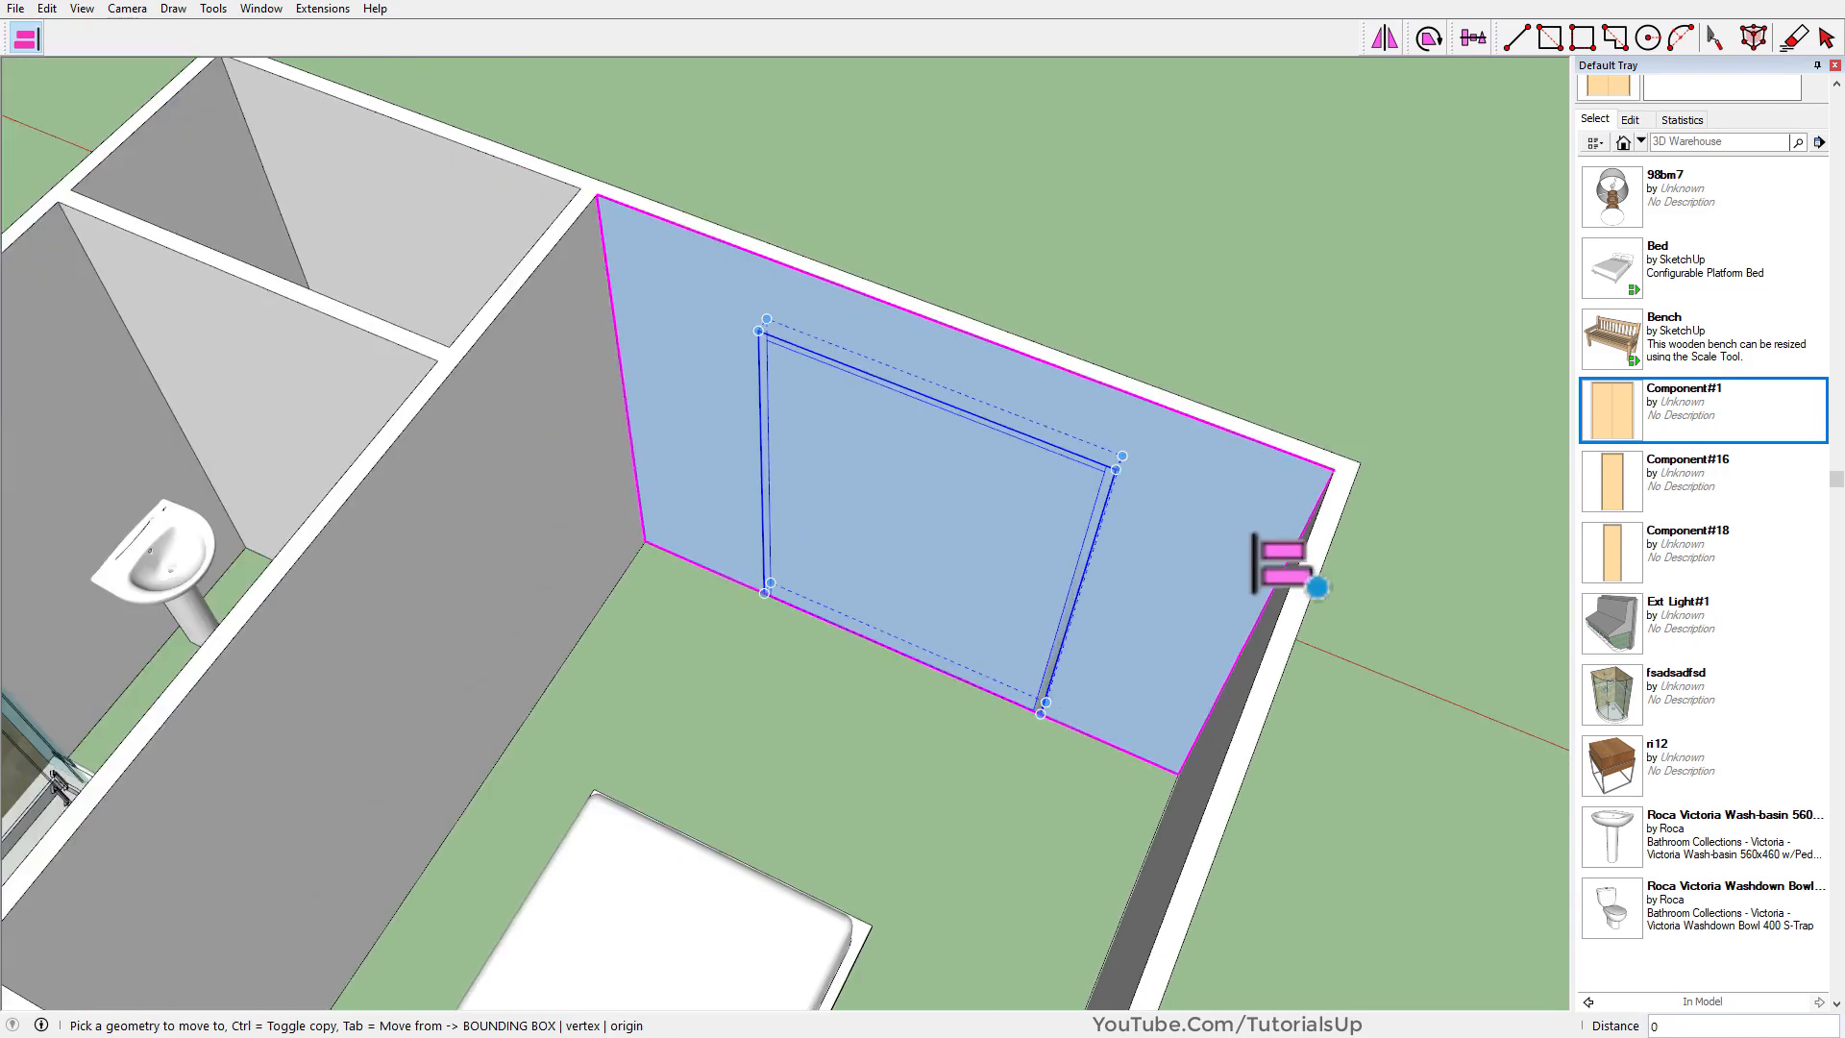
pyautogui.moveTo(1268, 559); pyautogui.dragTo(884, 486, button='middle')
pyautogui.scroll(2, 874, 481)
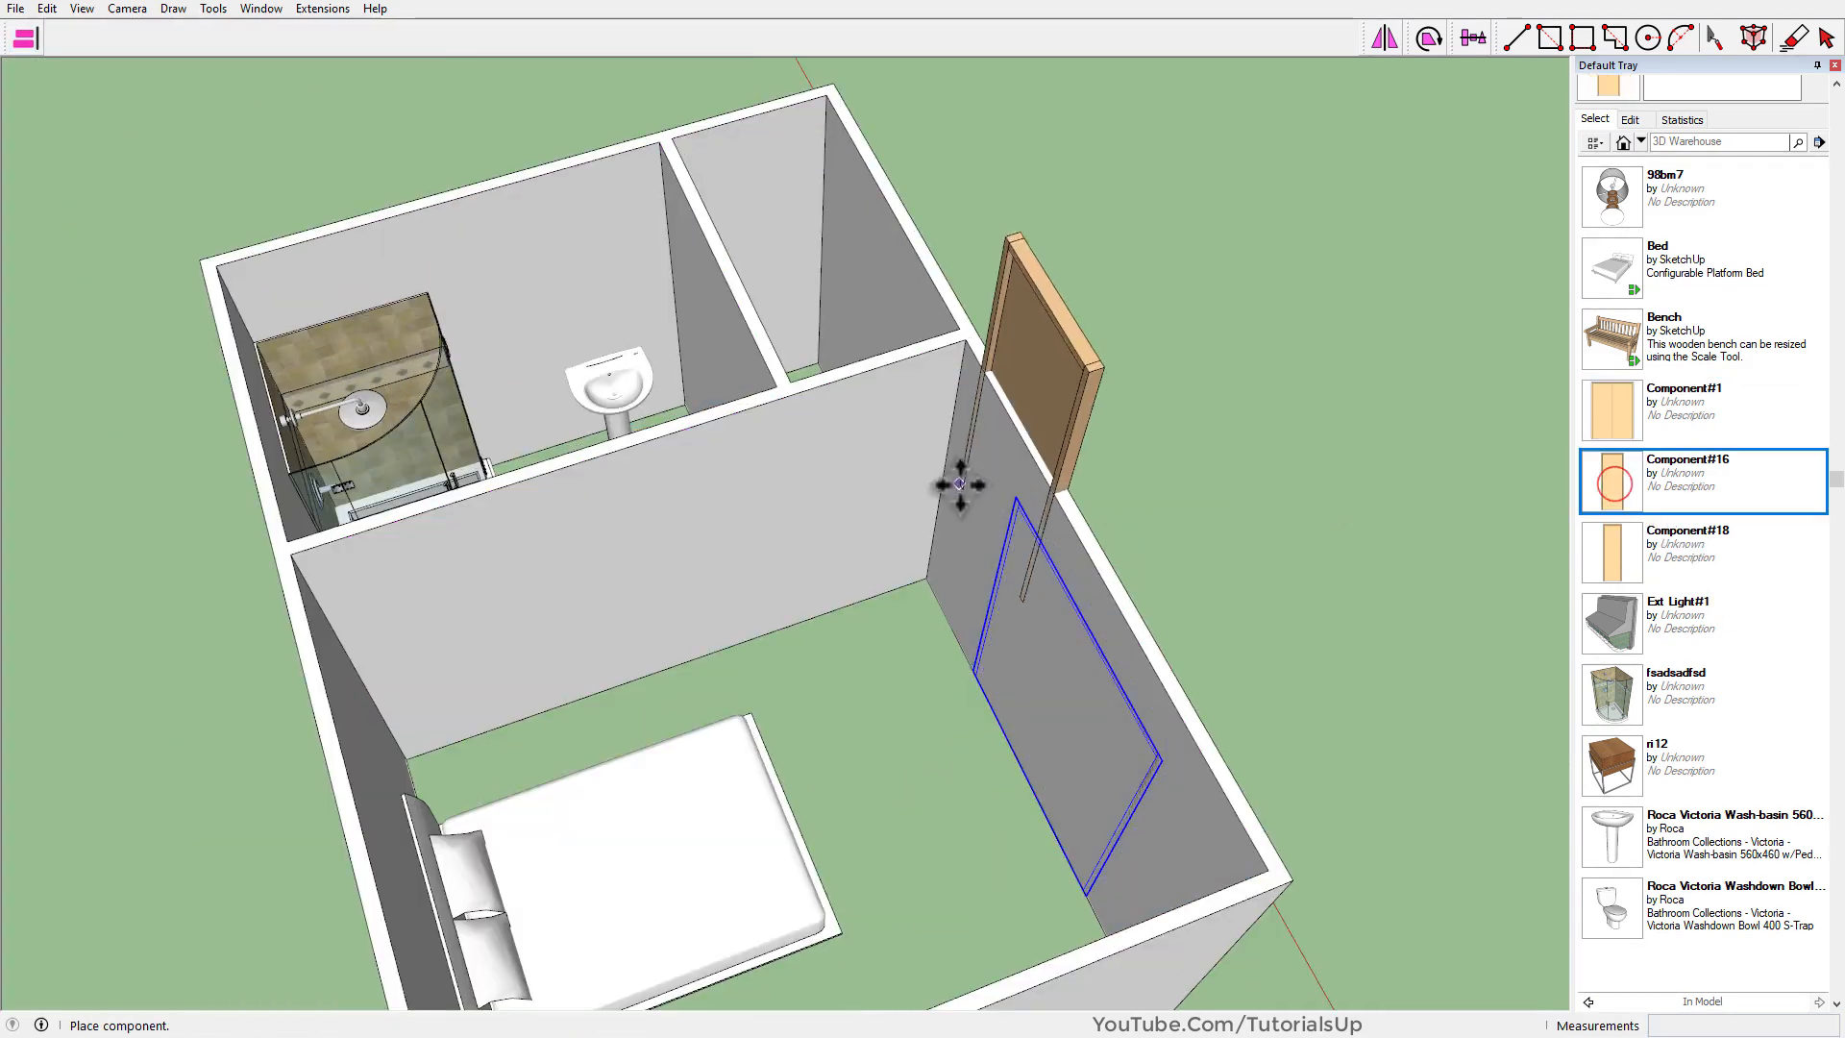
pyautogui.scroll(3, 961, 483)
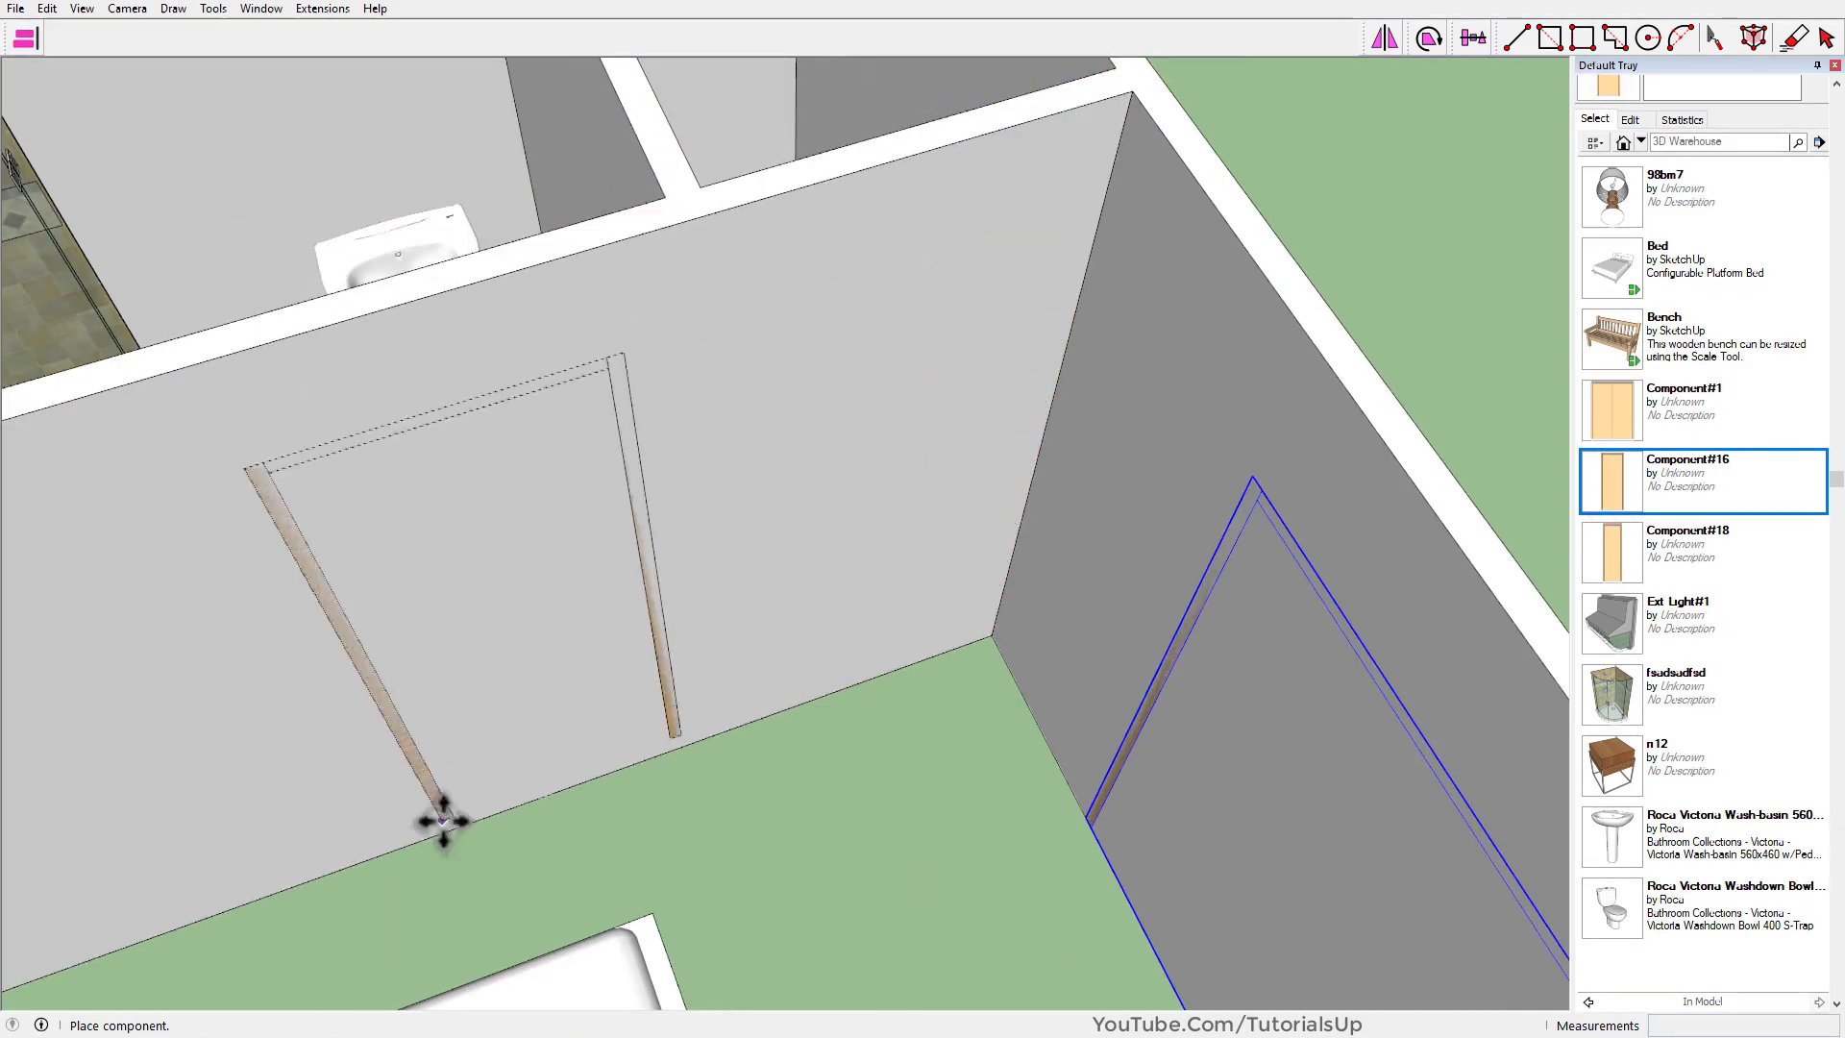
pyautogui.scroll(-3, 442, 822)
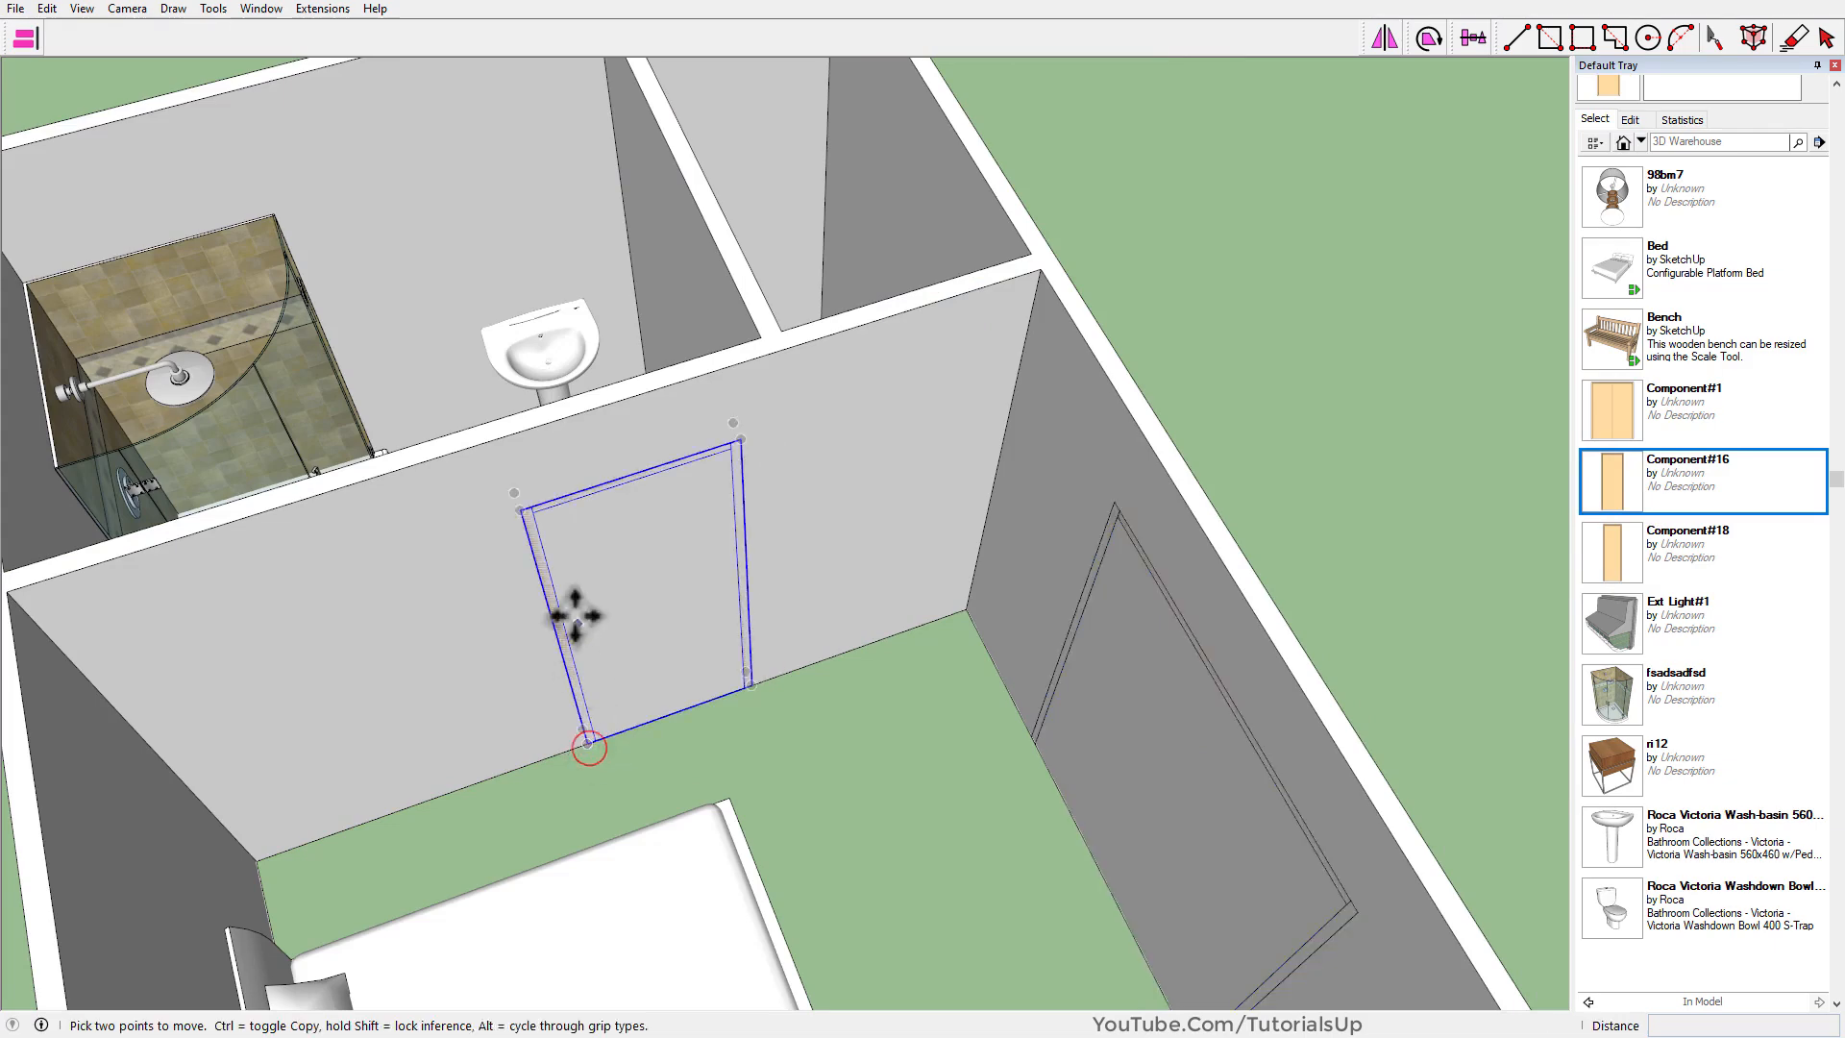
# Align the Component#16 door to the bathroom's partition wall at the corner beside the small room.
pyautogui.moveTo(577, 615); pyautogui.dragTo(1580, 612, button='middle')
pyautogui.scroll(3, 864, 423)
pyautogui.moveTo(903, 413); pyautogui.dragTo(894, 363, button='middle')
pyautogui.click(852, 374)
pyautogui.click(23, 38)
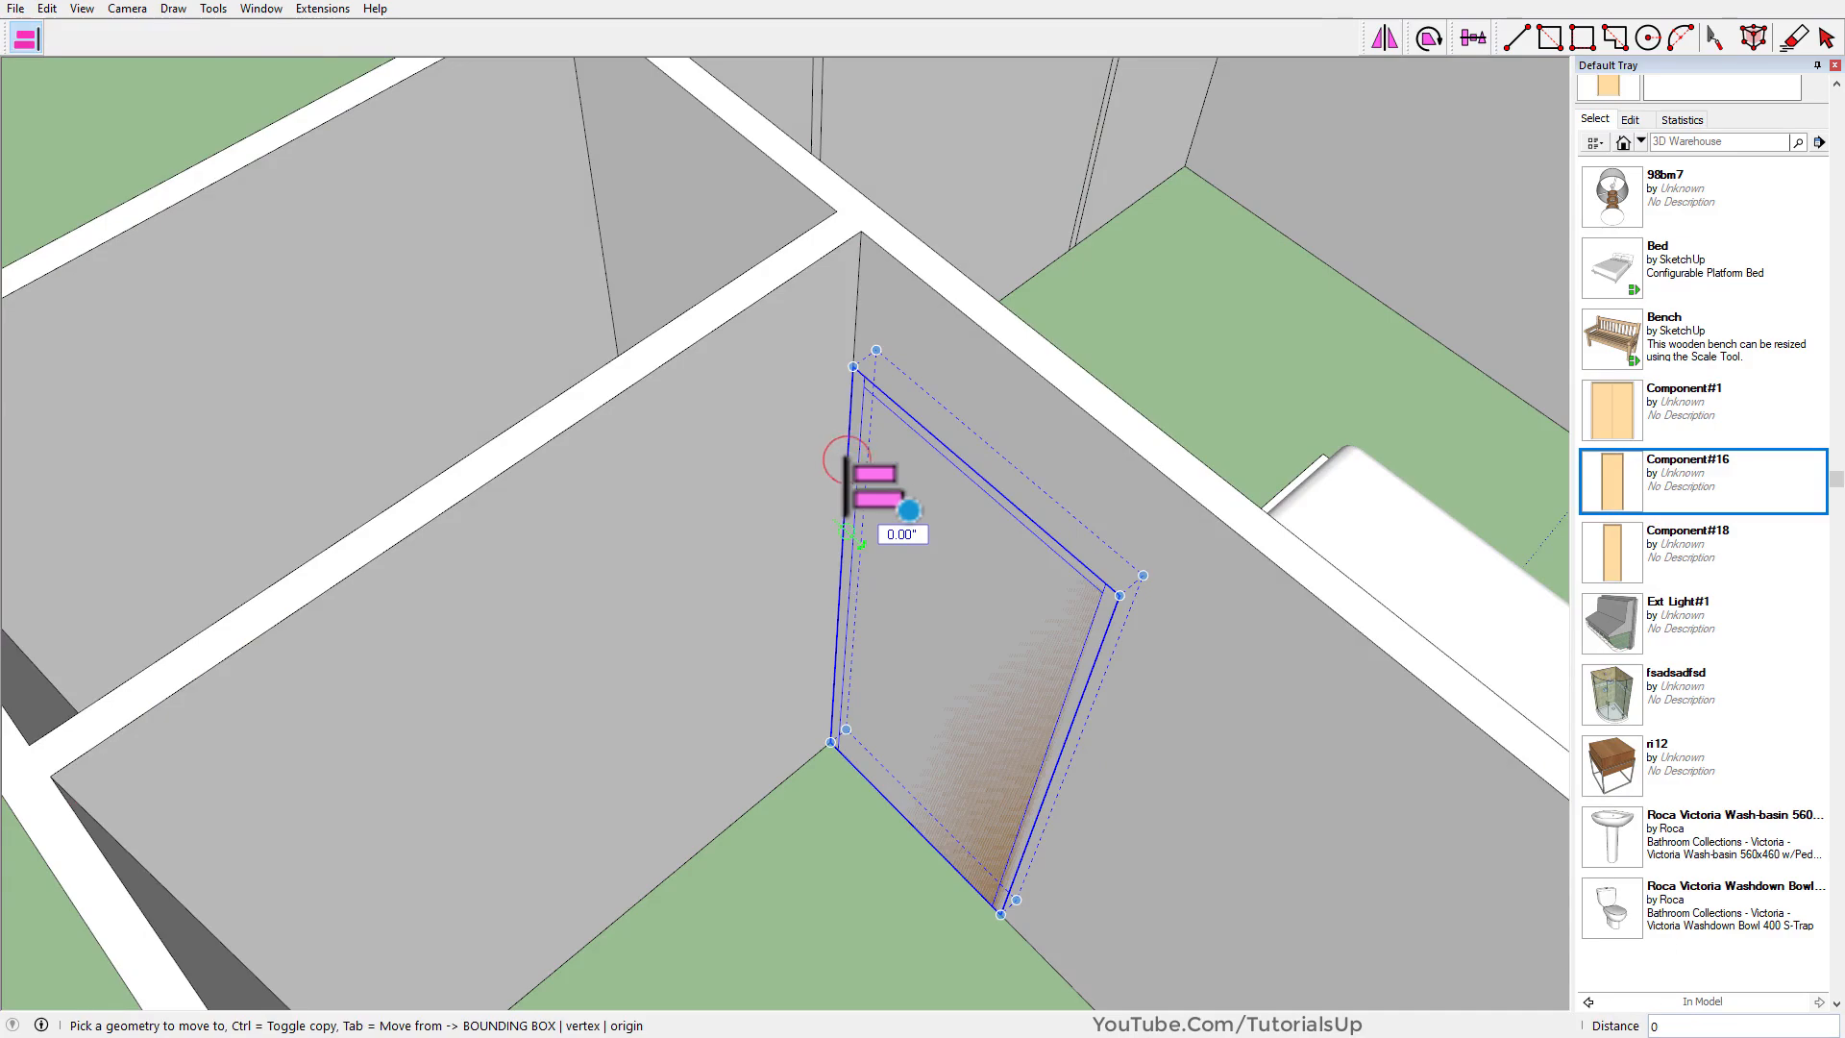
# Place the Component#18 door in the wall between the bedroom and the small room next to the bathroom.
pyautogui.moveTo(1018, 577); pyautogui.dragTo(433, 615, button='middle')
pyautogui.scroll(-2, 768, 730)
pyautogui.click(1595, 561)
pyautogui.moveTo(832, 617); pyautogui.dragTo(1815, 758, button='middle')
pyautogui.click(749, 629)
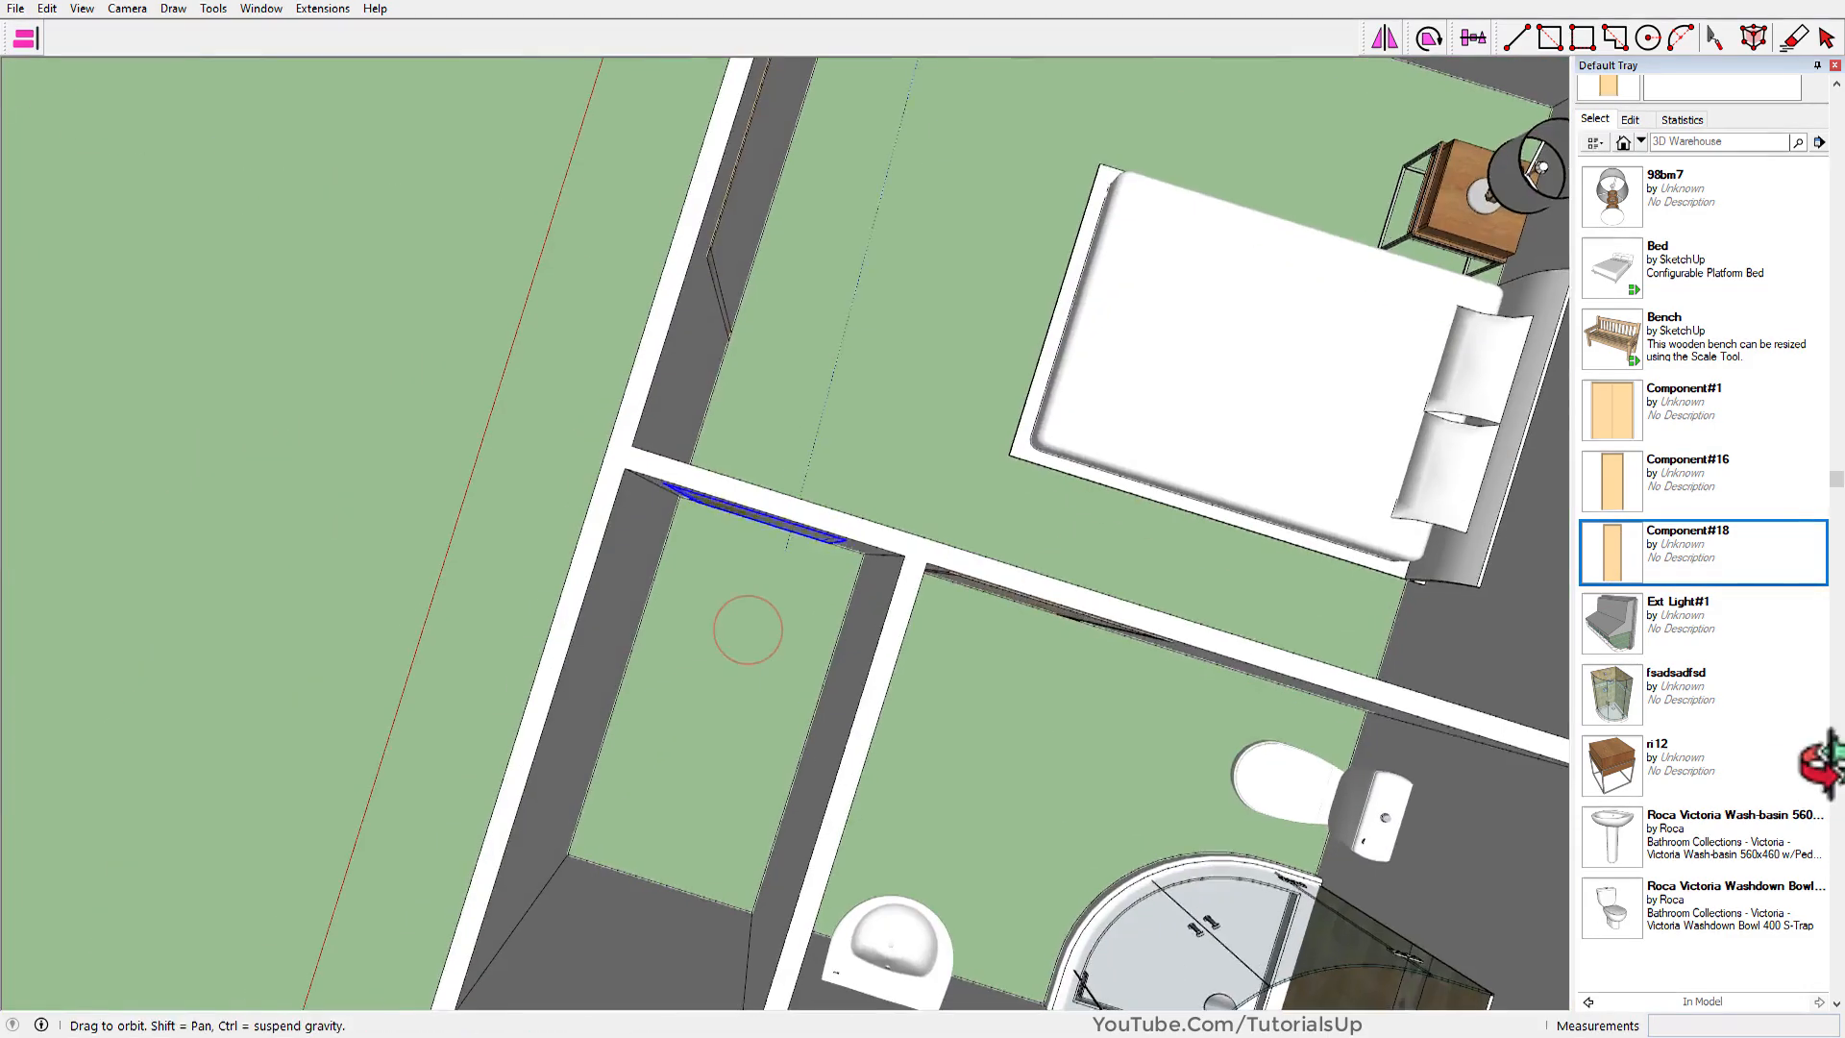
# Align the Component#18 door to the small room's wall with the Align tool.
pyautogui.moveTo(673, 605); pyautogui.dragTo(589, 428, button='middle')
pyautogui.scroll(3, 676, 346)
pyautogui.click(32, 42)
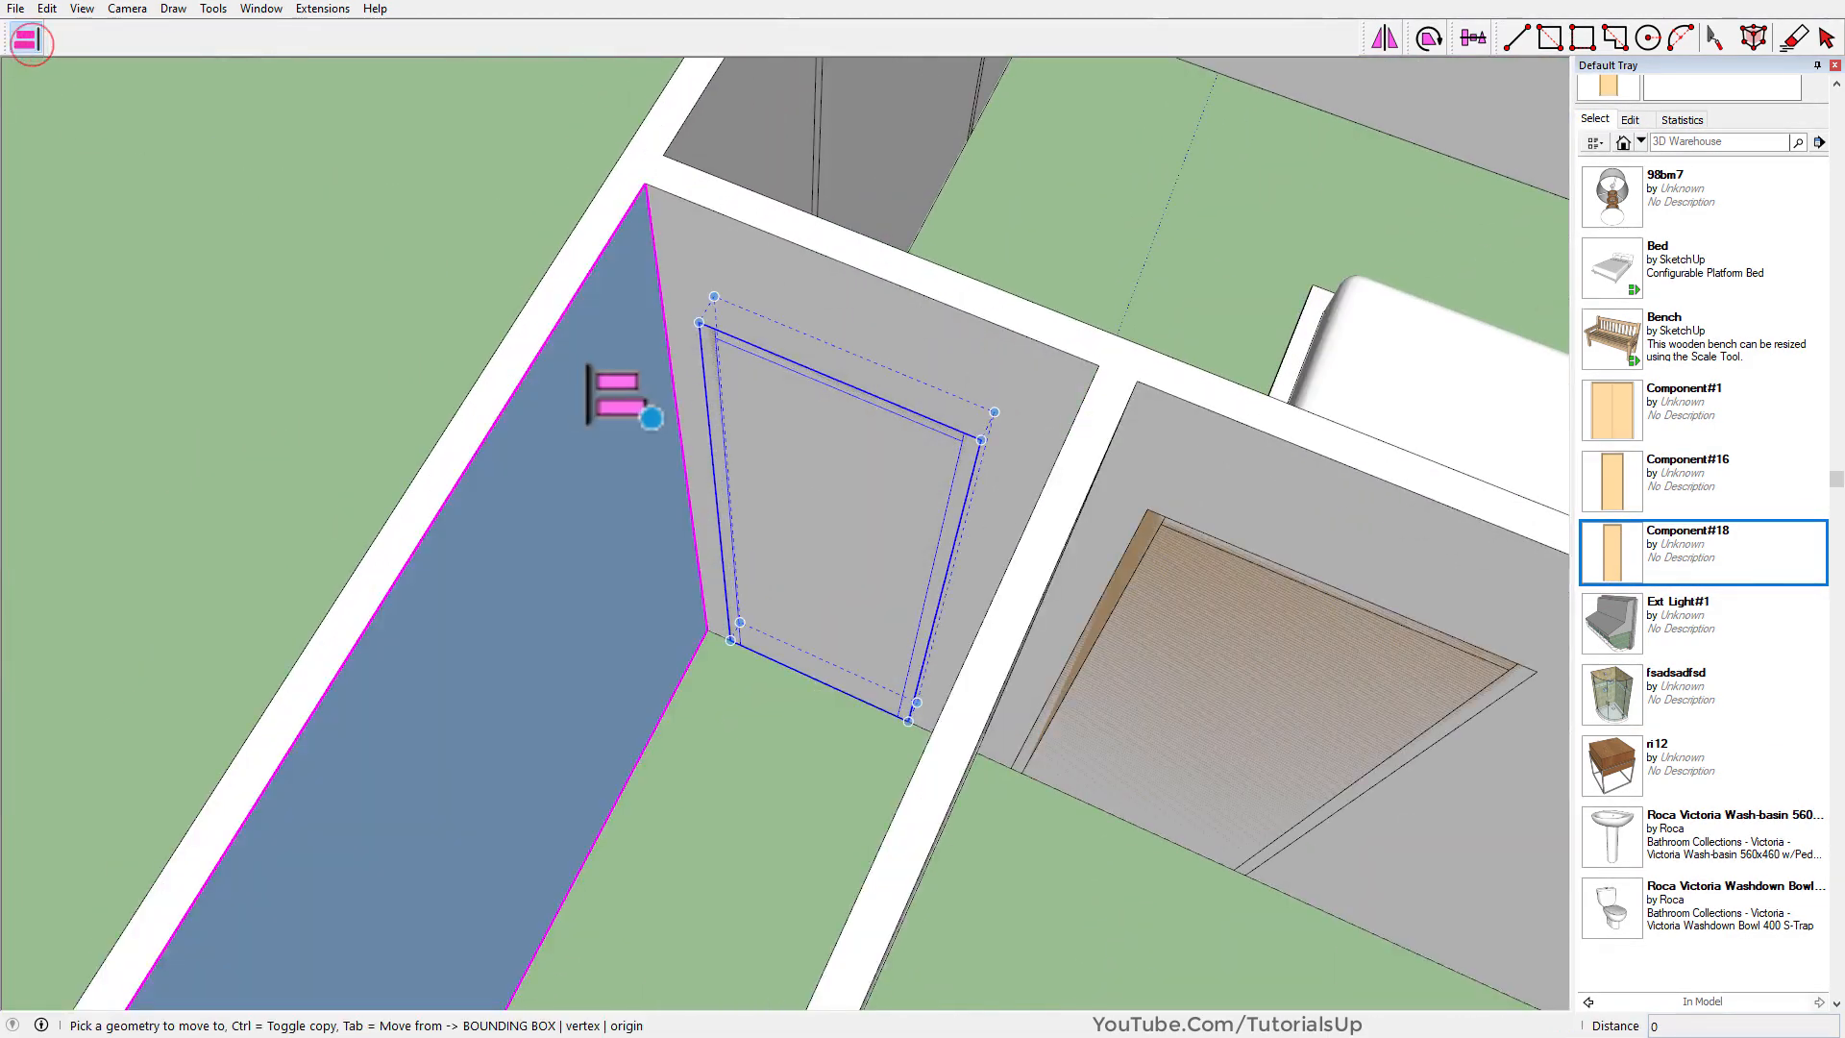
pyautogui.click(734, 406)
# Select all three door components and cut their openings through the walls with the Curic DIO 2 tool.
pyautogui.moveTo(734, 406); pyautogui.dragTo(503, 486, button='middle')
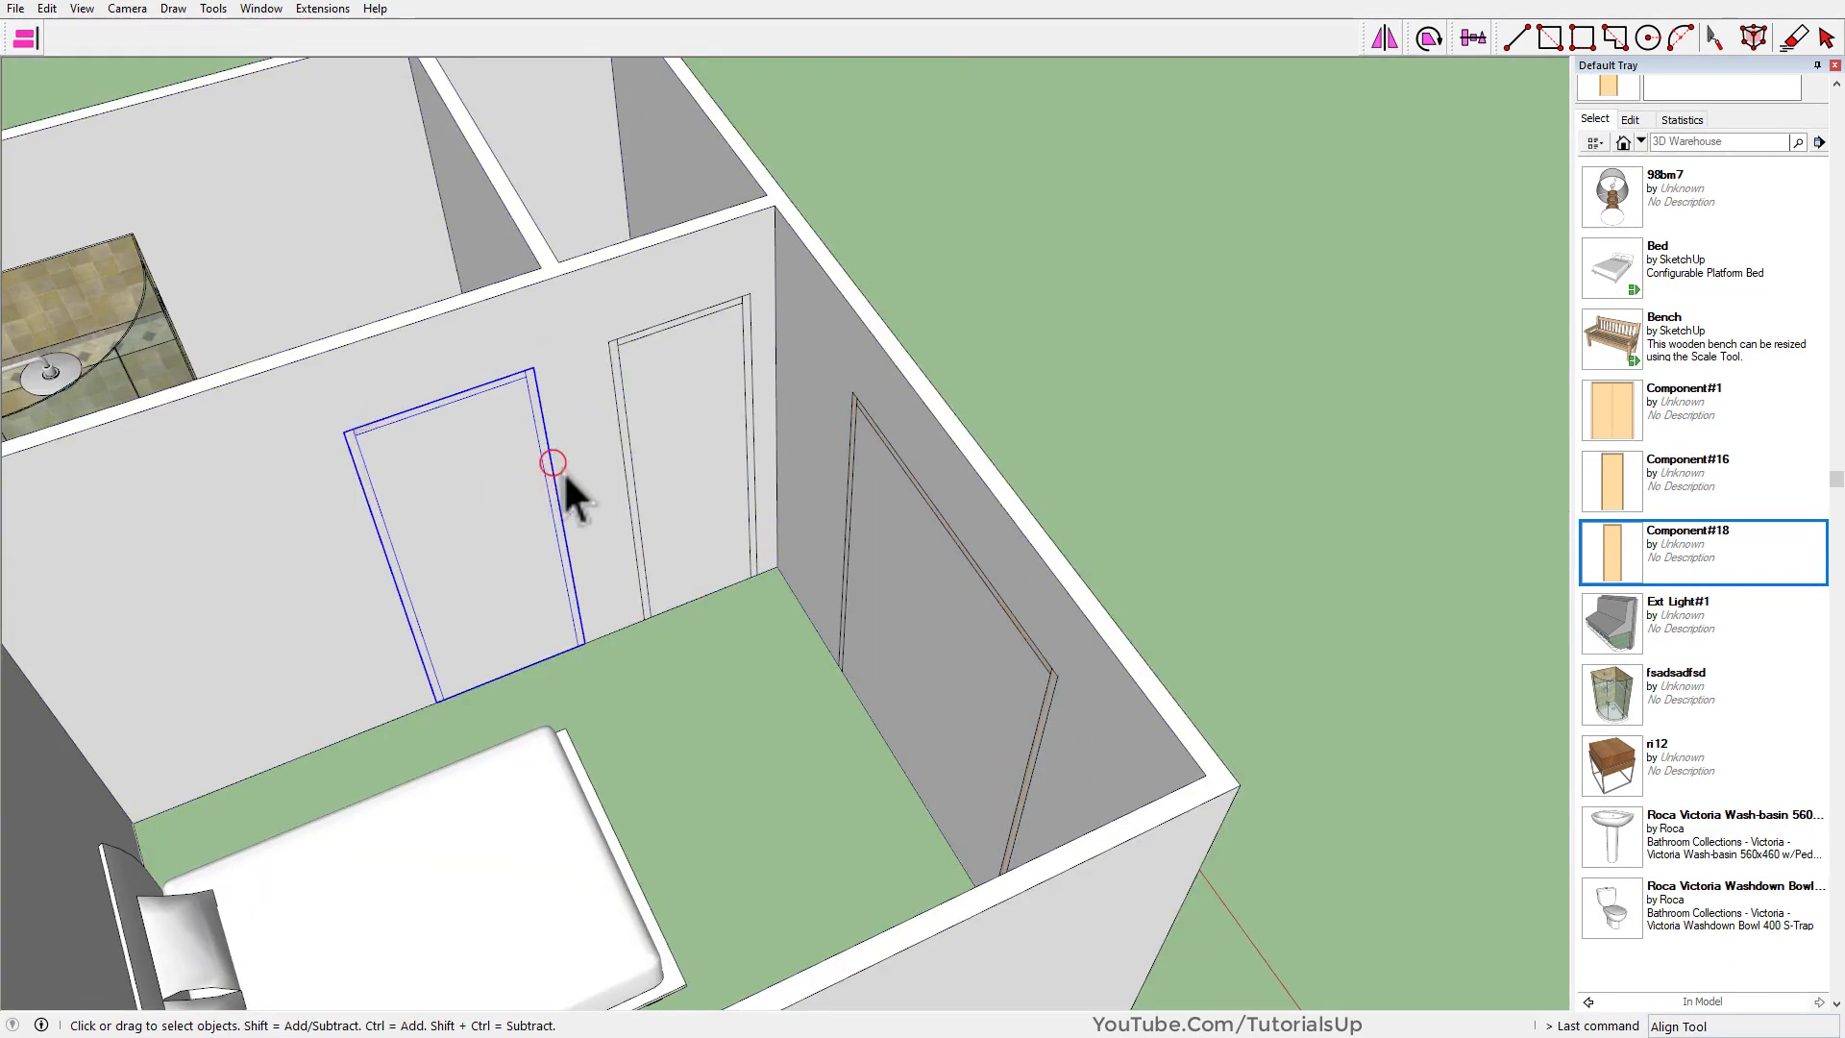
pyautogui.keyDown('ctrl'); pyautogui.click(630, 459); pyautogui.keyUp('ctrl')
pyautogui.keyDown('ctrl'); pyautogui.click(958, 543); pyautogui.keyUp('ctrl')
pyautogui.moveTo(959, 543); pyautogui.dragTo(1038, 557, button='middle')
pyautogui.click(1753, 39)
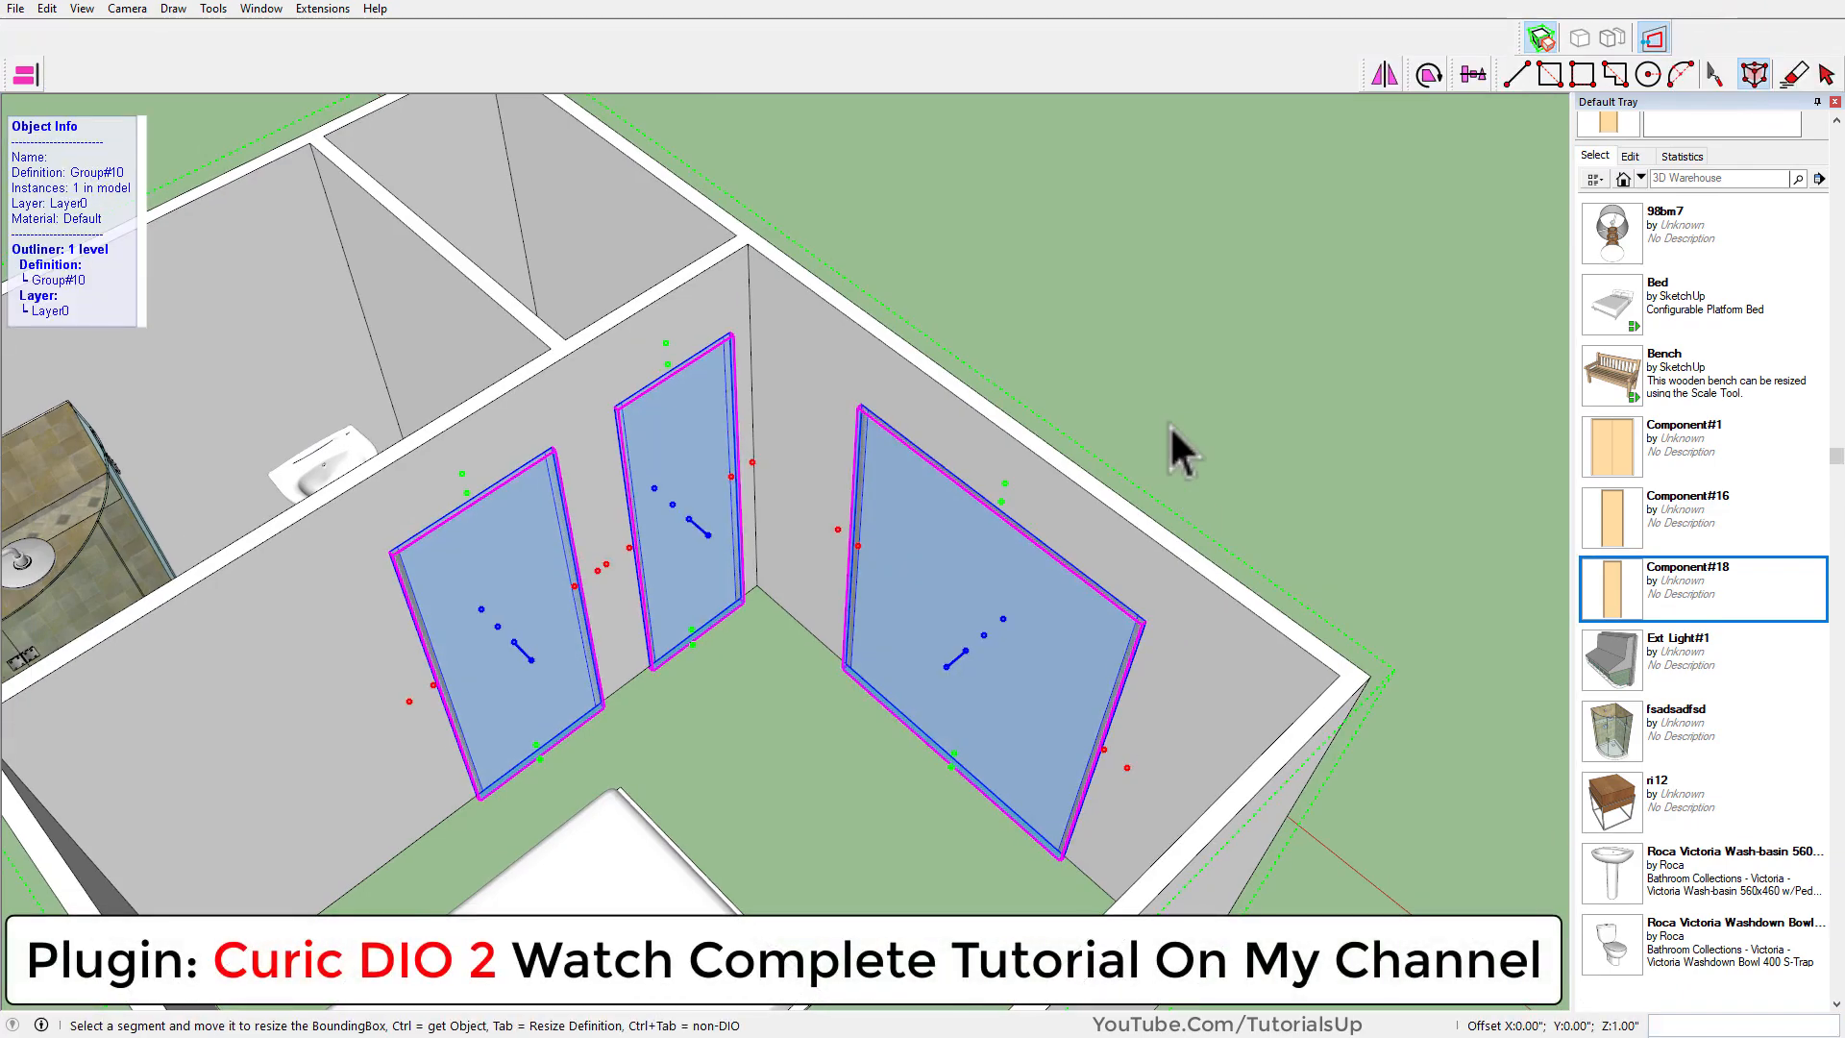
pyautogui.press('Escape')
# Close the Default Tray to free the view of the scattered coloured fins.
pyautogui.moveTo(1178, 378); pyautogui.dragTo(1301, 481, button='middle')
pyautogui.scroll(-6, 457, 765)
pyautogui.scroll(6, 964, 248)
pyautogui.moveTo(964, 248); pyautogui.dragTo(988, 545, button='middle')
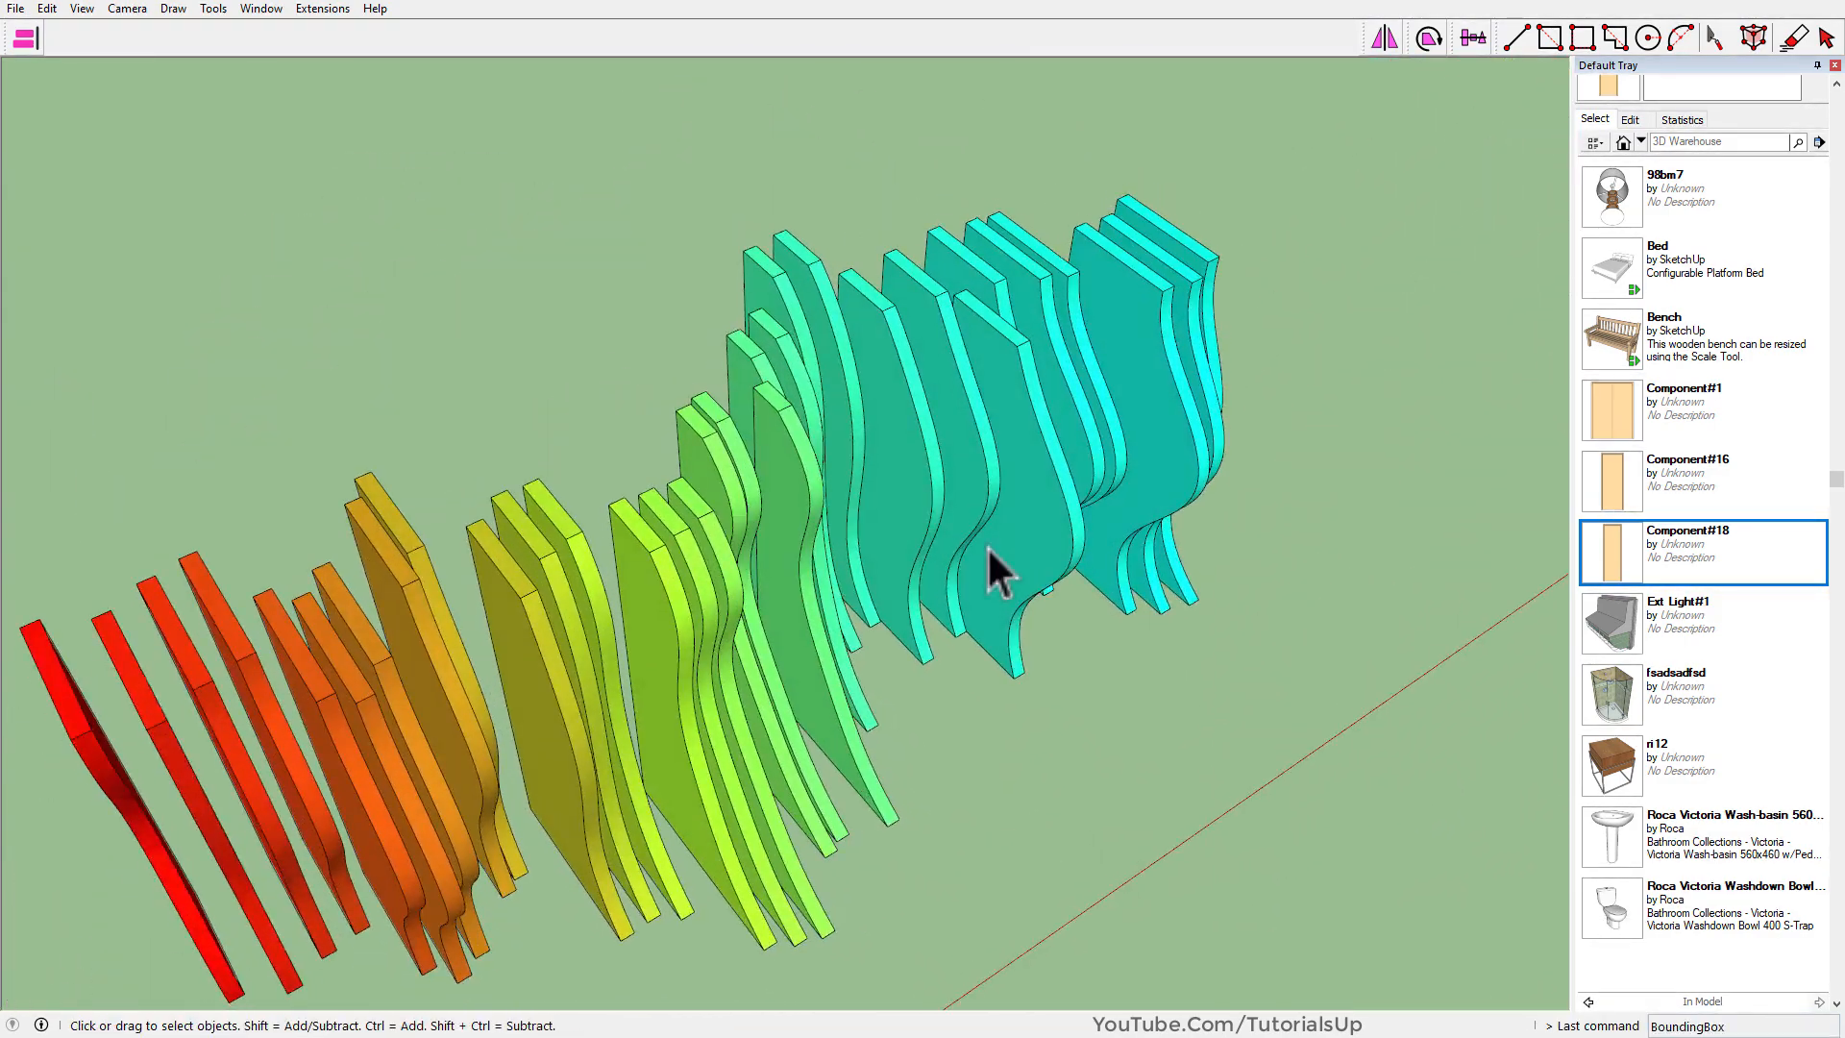
pyautogui.scroll(-2, 1544, 294)
pyautogui.click(1817, 67)
pyautogui.moveTo(1161, 551); pyautogui.dragTo(1052, 735, button='middle')
pyautogui.moveTo(1067, 667); pyautogui.dragTo(1491, 656, button='middle')
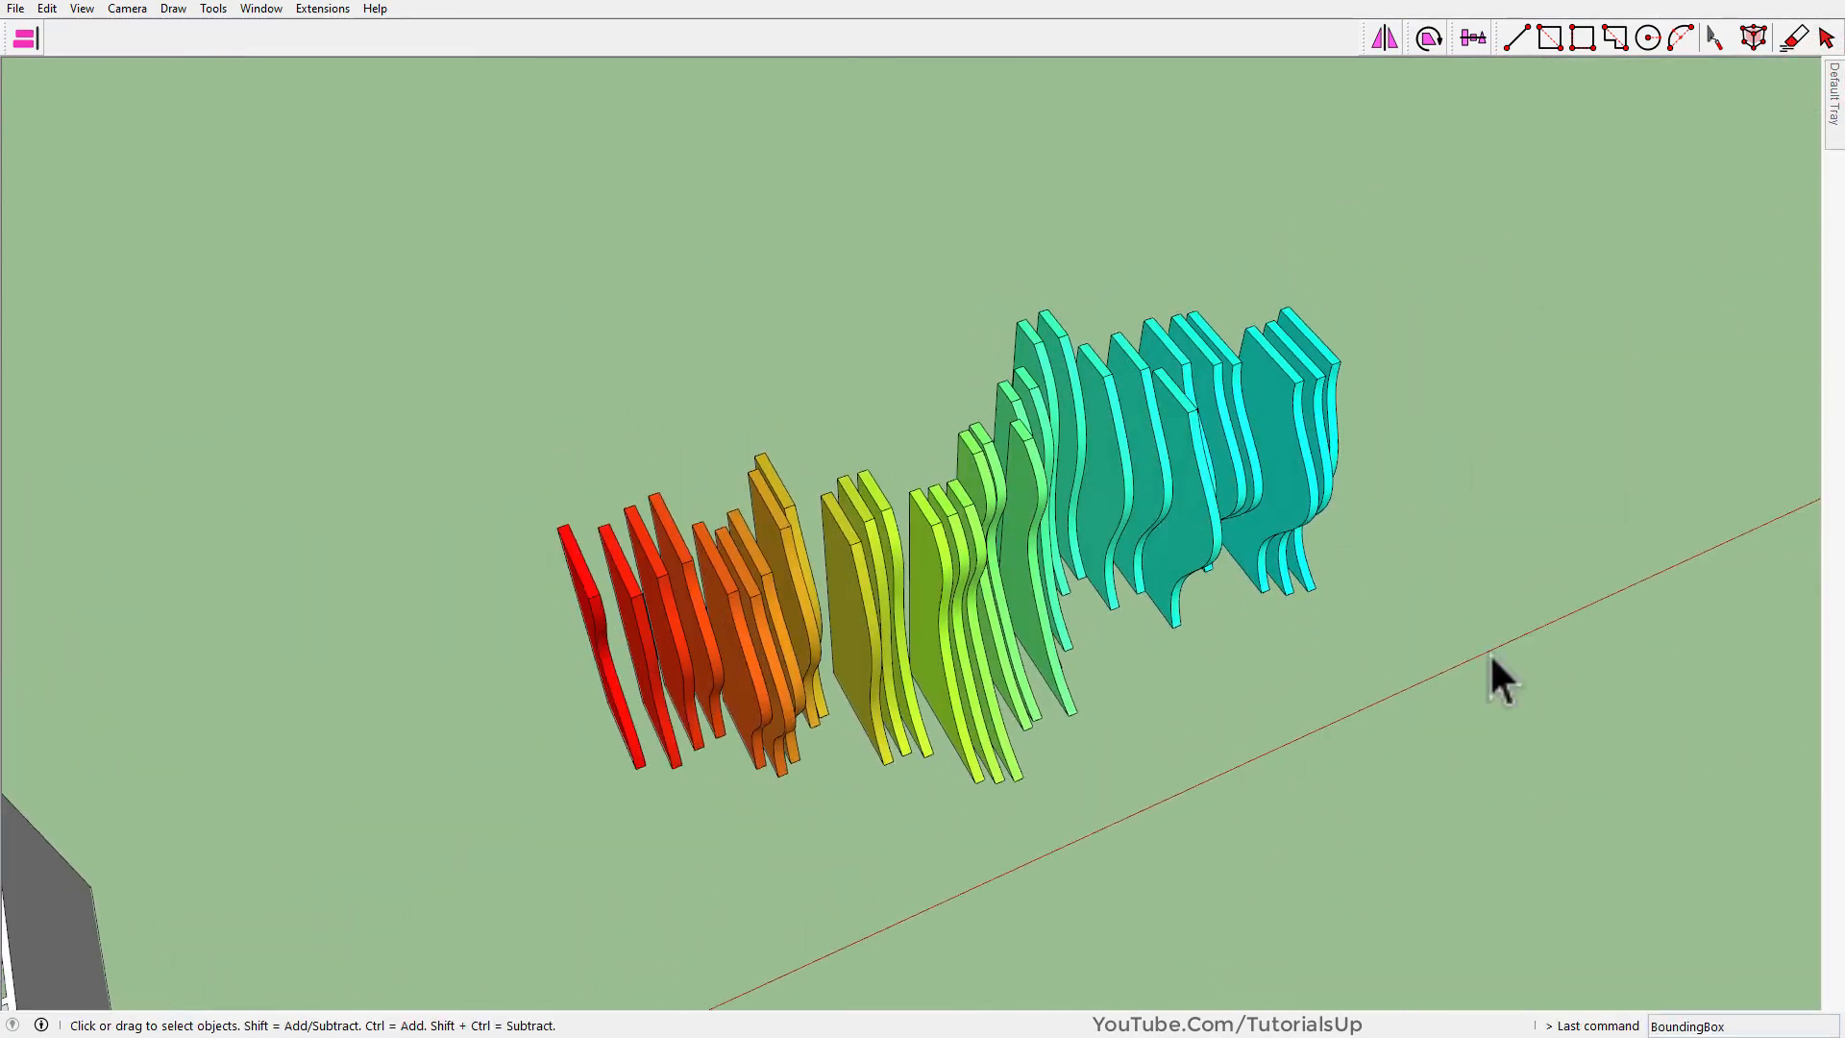
# Select all the coloured fins and align them into one straight row along their lengthwise axis.
pyautogui.moveTo(373, 363); pyautogui.dragTo(339, 264)
pyautogui.moveTo(1364, 445); pyautogui.dragTo(1252, 372, button='middle')
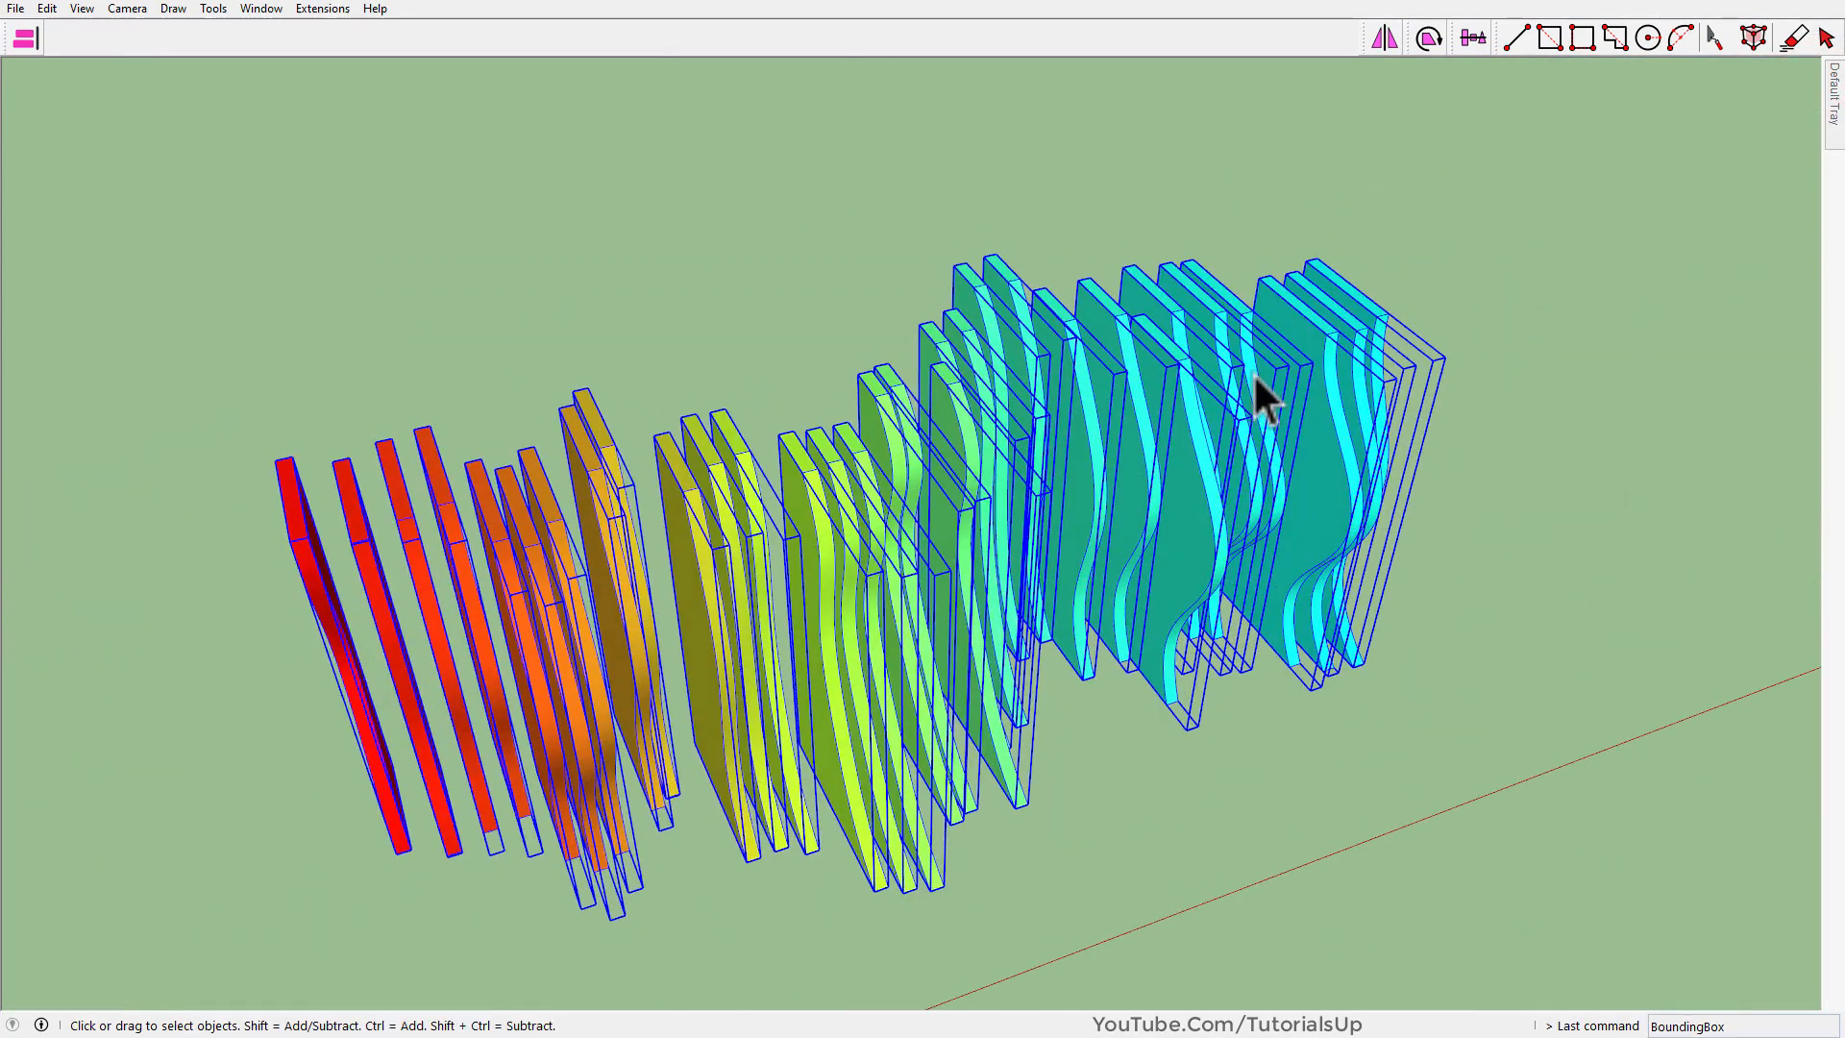
pyautogui.scroll(-2, 1249, 375)
pyautogui.moveTo(607, 389); pyautogui.dragTo(1461, 173, button='middle')
pyautogui.click(874, 713)
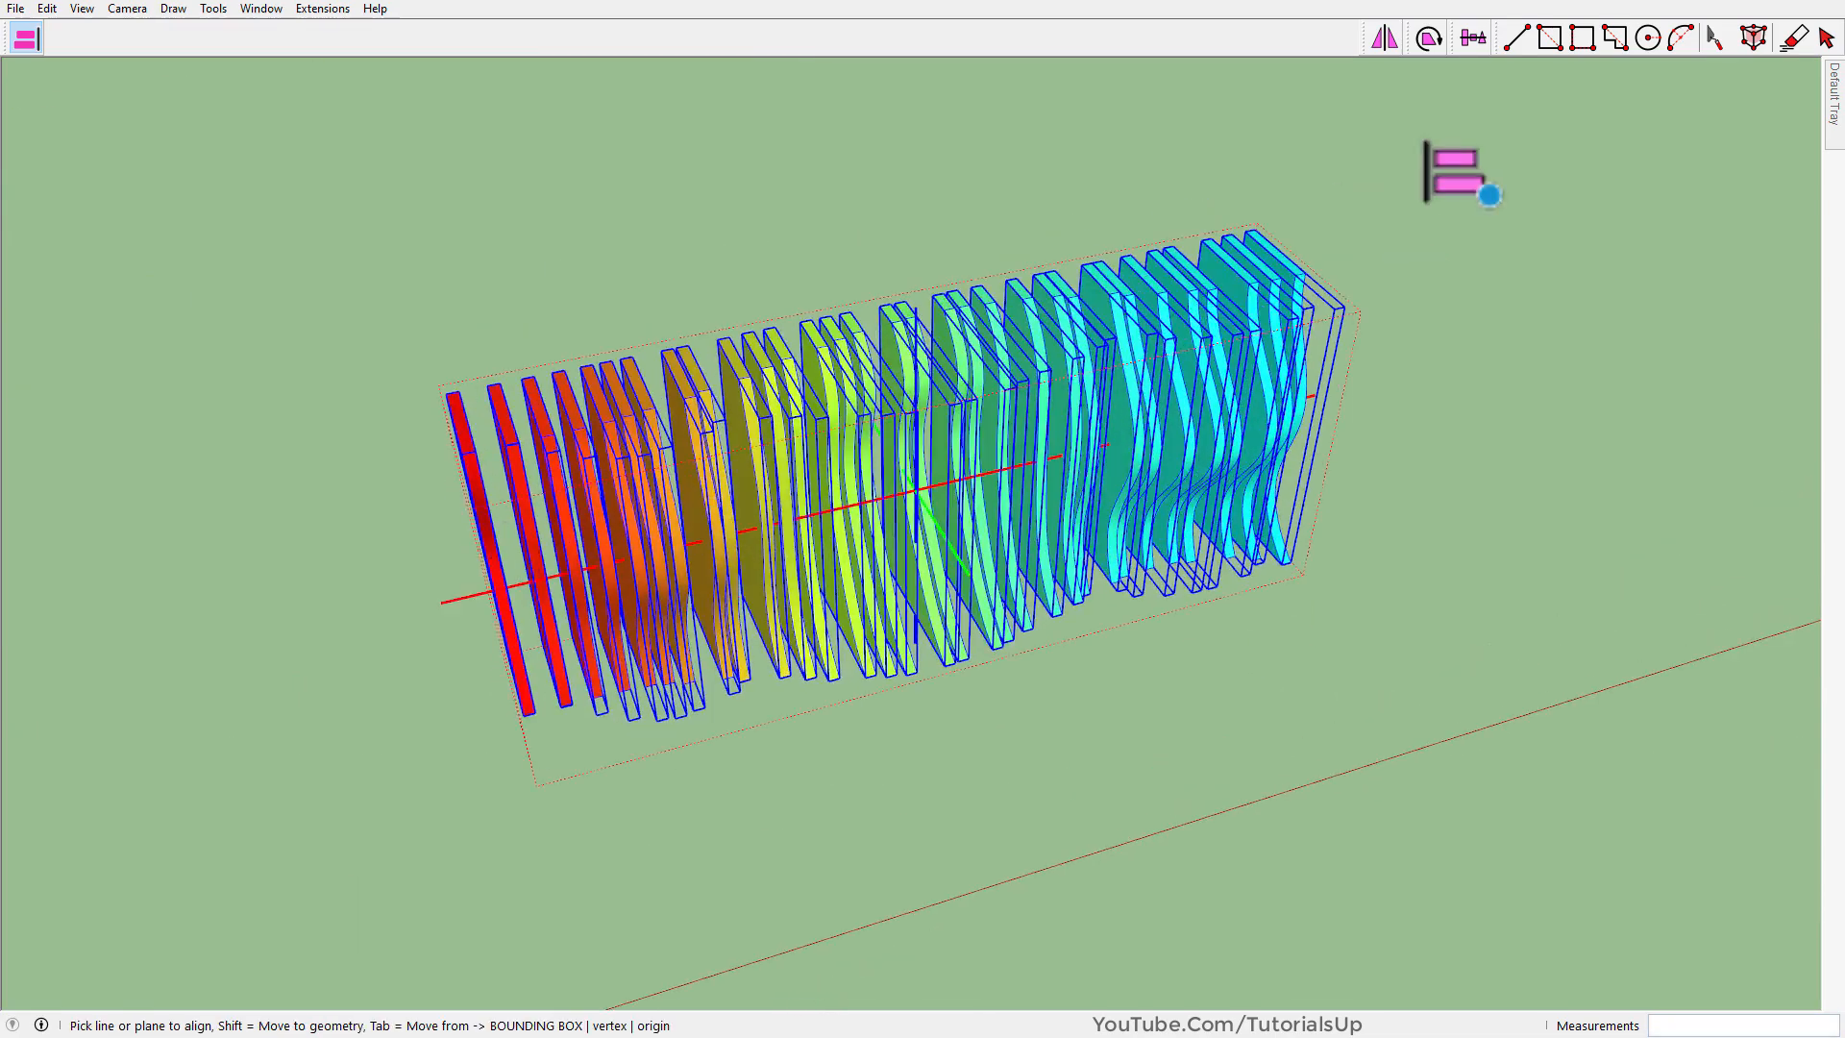
# Distribute the aligned fins evenly along their row with the Curic Space tool.
pyautogui.scroll(2, 955, 400)
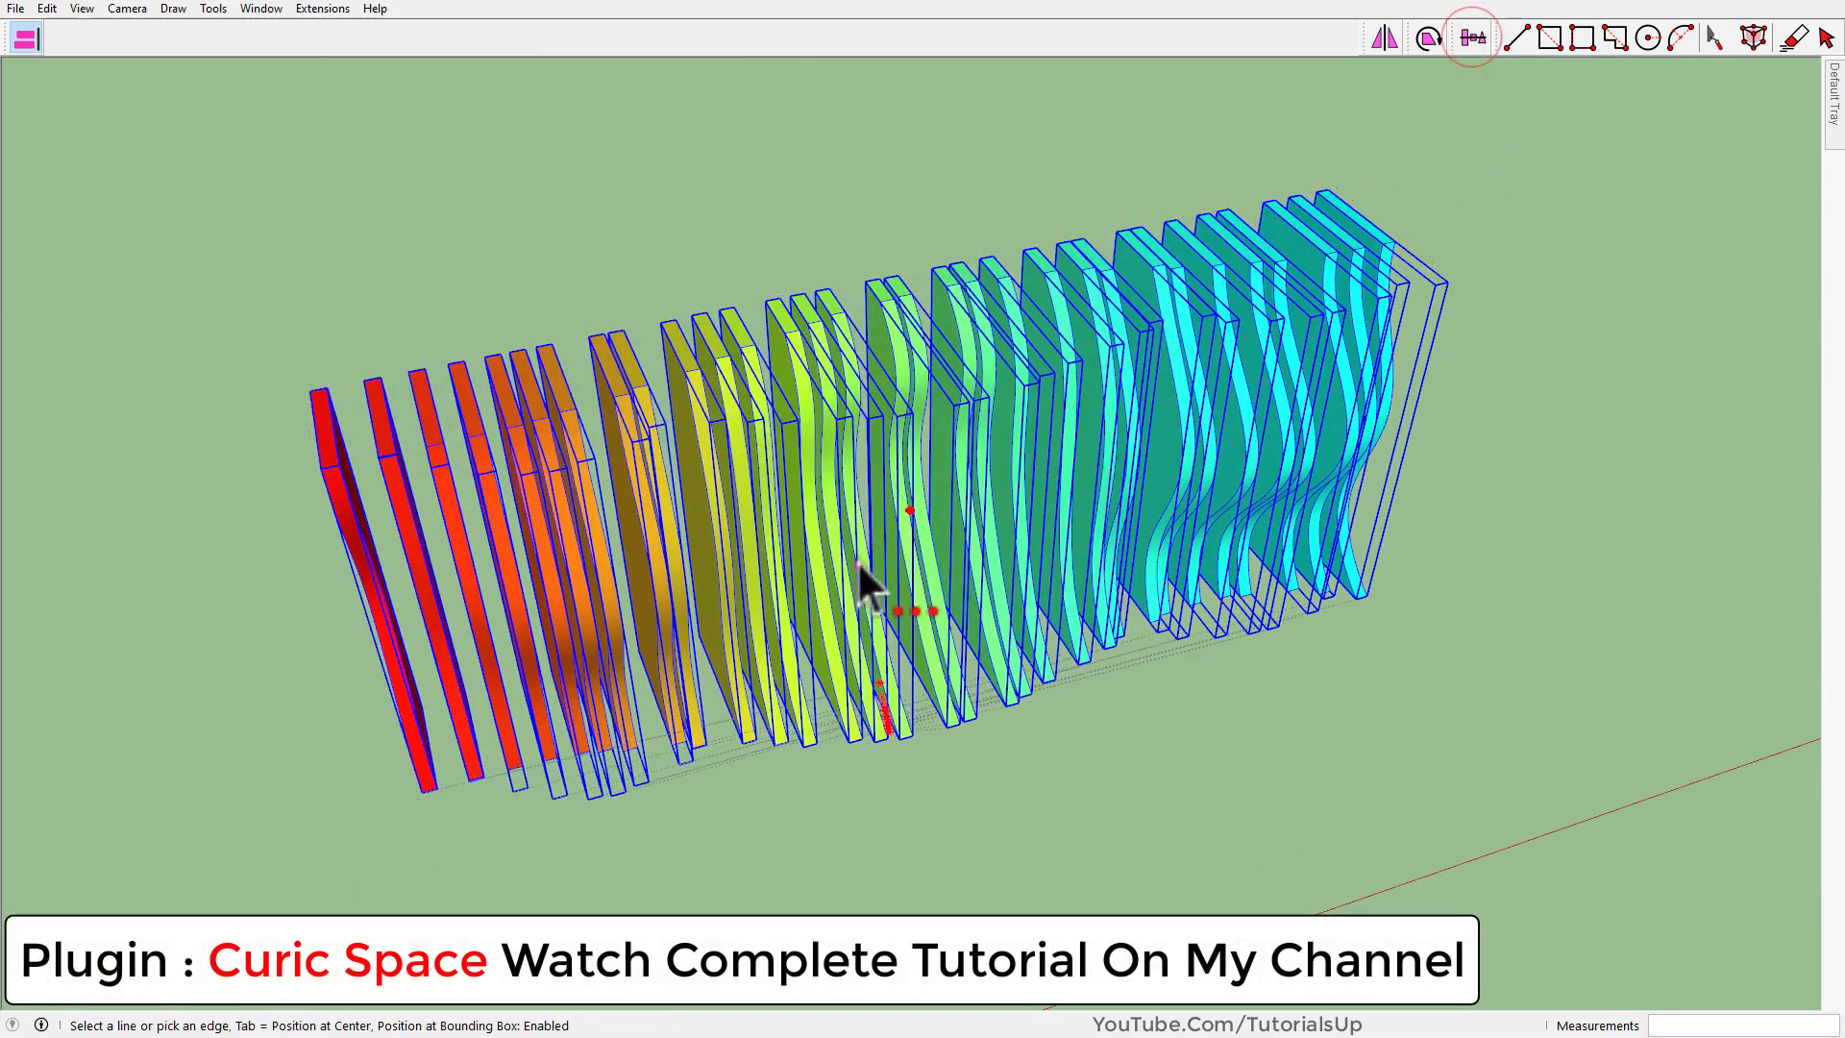
pyautogui.click(338, 645)
pyautogui.moveTo(447, 768); pyautogui.dragTo(646, 795, button='middle')
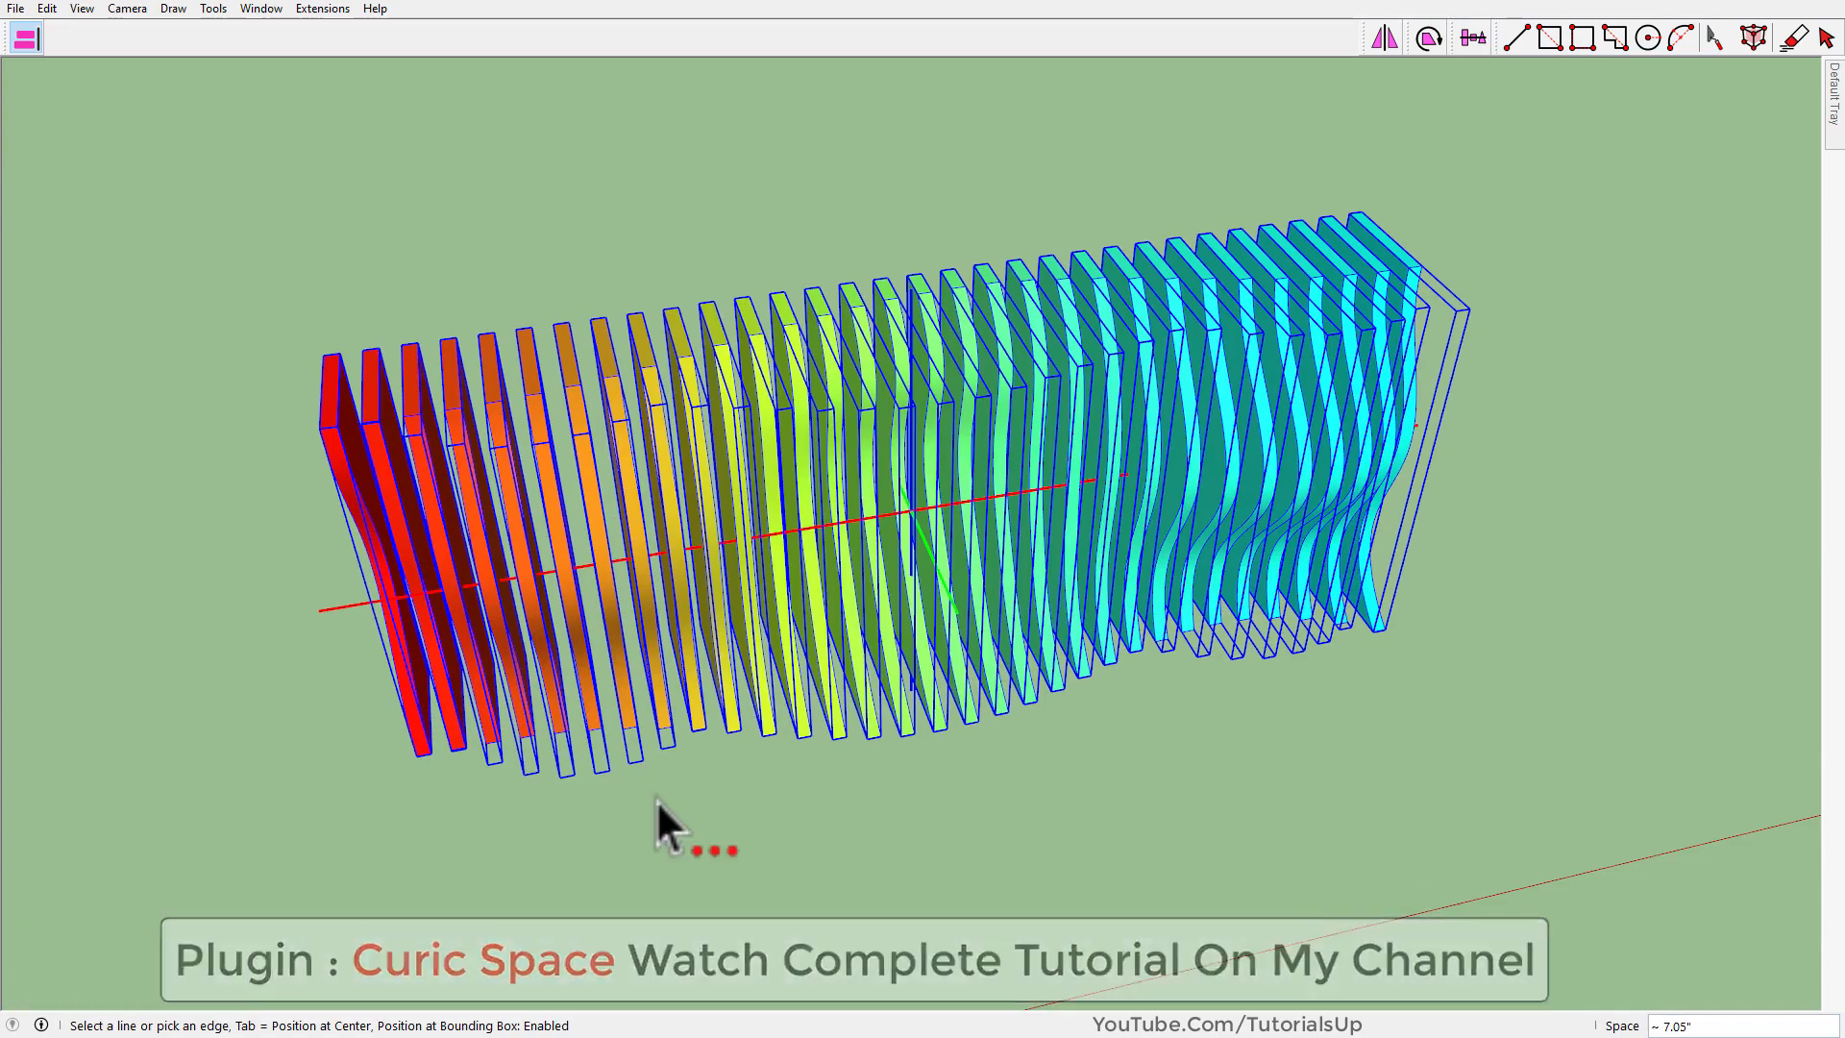
# Try spacings of 3", 0" and 5" between the fins.
pyautogui.write('3')
pyautogui.press('Return')
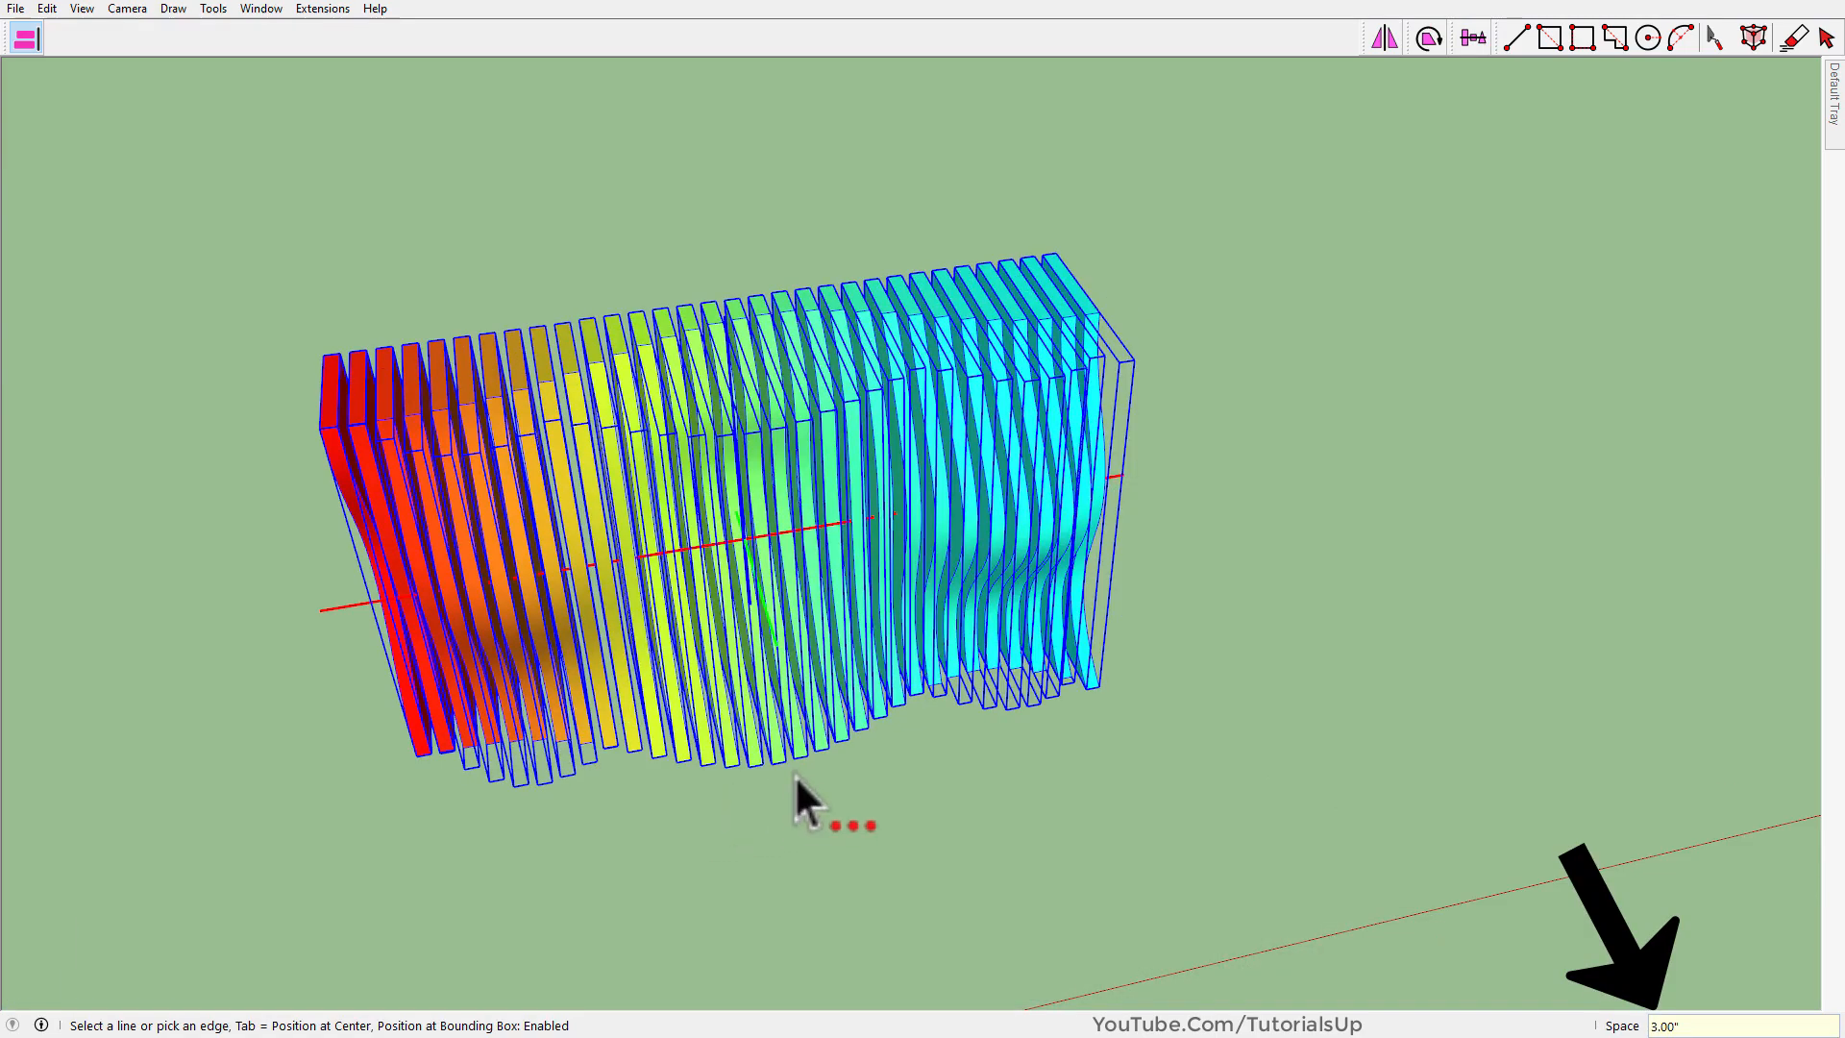
pyautogui.moveTo(793, 774); pyautogui.dragTo(1012, 629, button='middle')
pyautogui.write('0')
pyautogui.press('Return')
pyautogui.moveTo(716, 634); pyautogui.dragTo(1050, 371, button='middle')
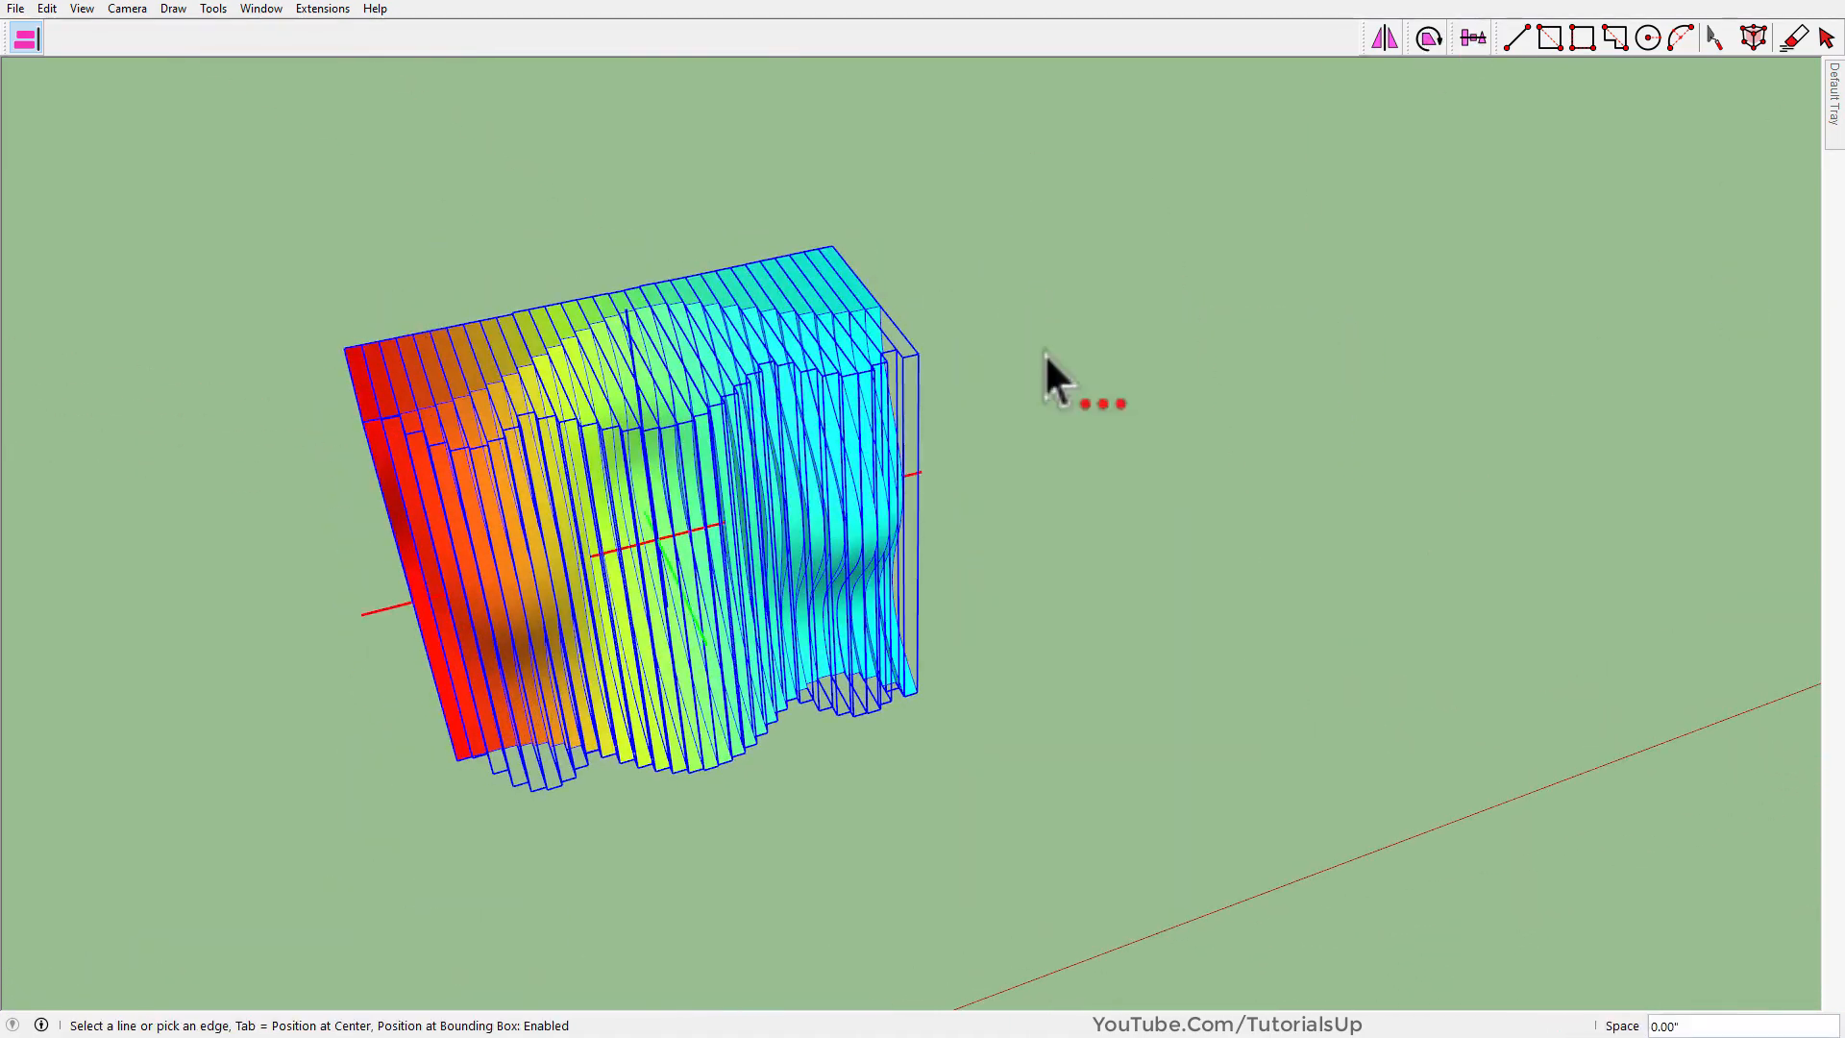
pyautogui.write('5')
pyautogui.press('Return')
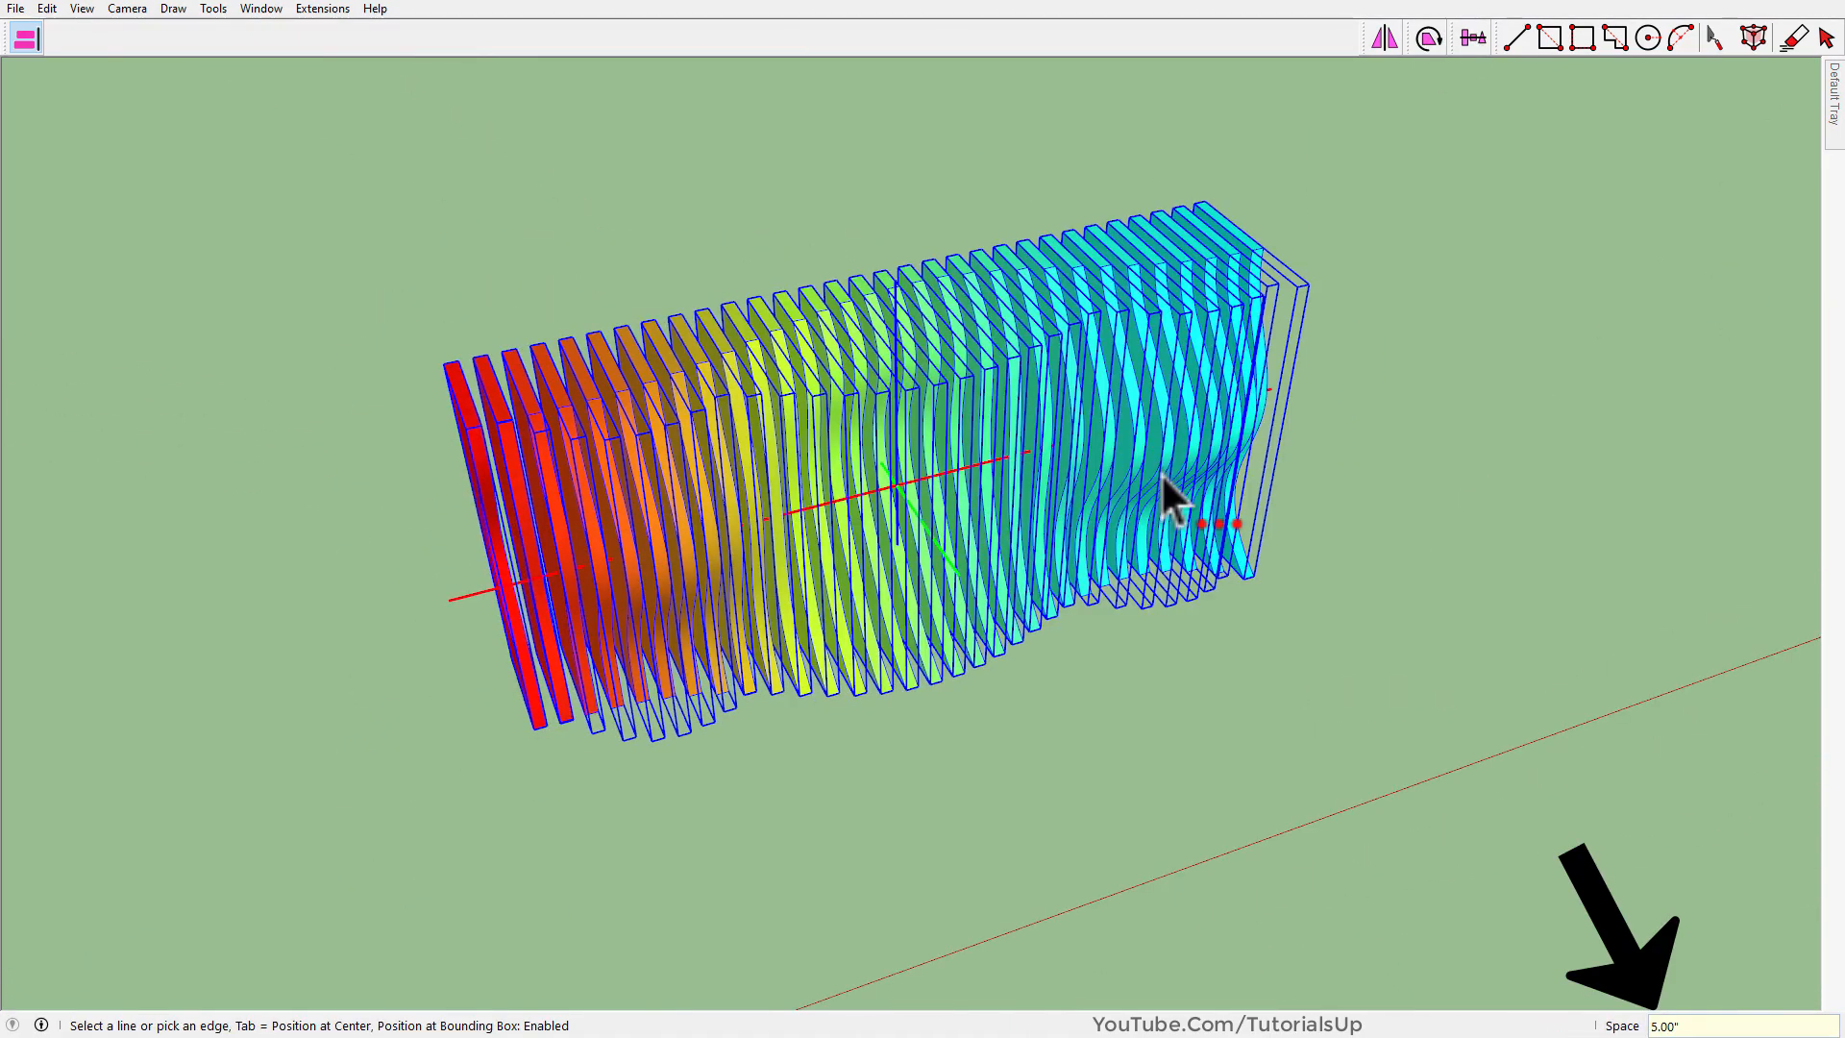
# Set the spacing between the fins to 4" and deselect them.
pyautogui.write('4')
pyautogui.press('Return')
pyautogui.press('space')
pyautogui.click(1322, 729)
# Dimension the gap between the upper edges of two neighbouring yellow-green fins in the middle of the row.
pyautogui.scroll(3, 845, 441)
pyautogui.moveTo(804, 443); pyautogui.dragTo(1038, 395, button='middle')
pyautogui.scroll(5, 864, 375)
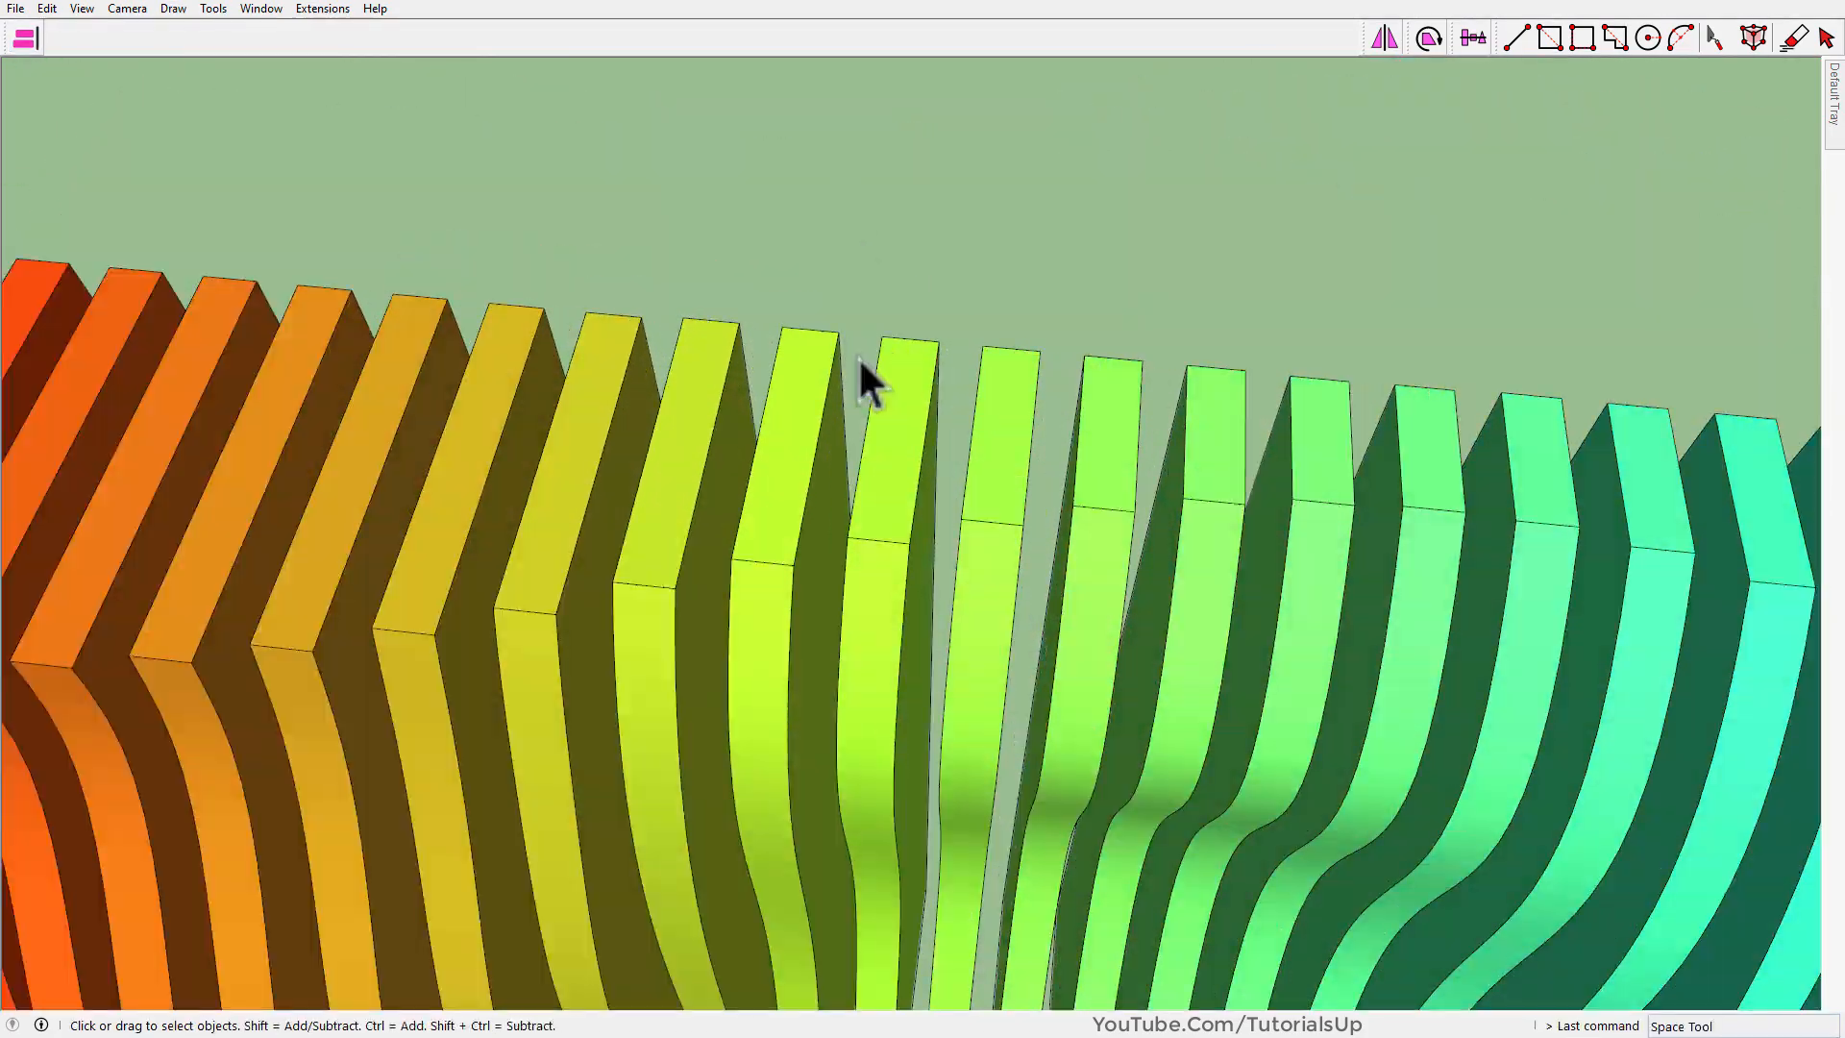
pyautogui.moveTo(857, 356); pyautogui.dragTo(845, 337, button='middle')
pyautogui.scroll(2, 845, 336)
pyautogui.press('d')
pyautogui.click(831, 242)
pyautogui.click(884, 251)
pyautogui.click(885, 172)
pyautogui.press('space')
pyautogui.scroll(6, 857, 176)
pyautogui.scroll(-3, 913, 329)
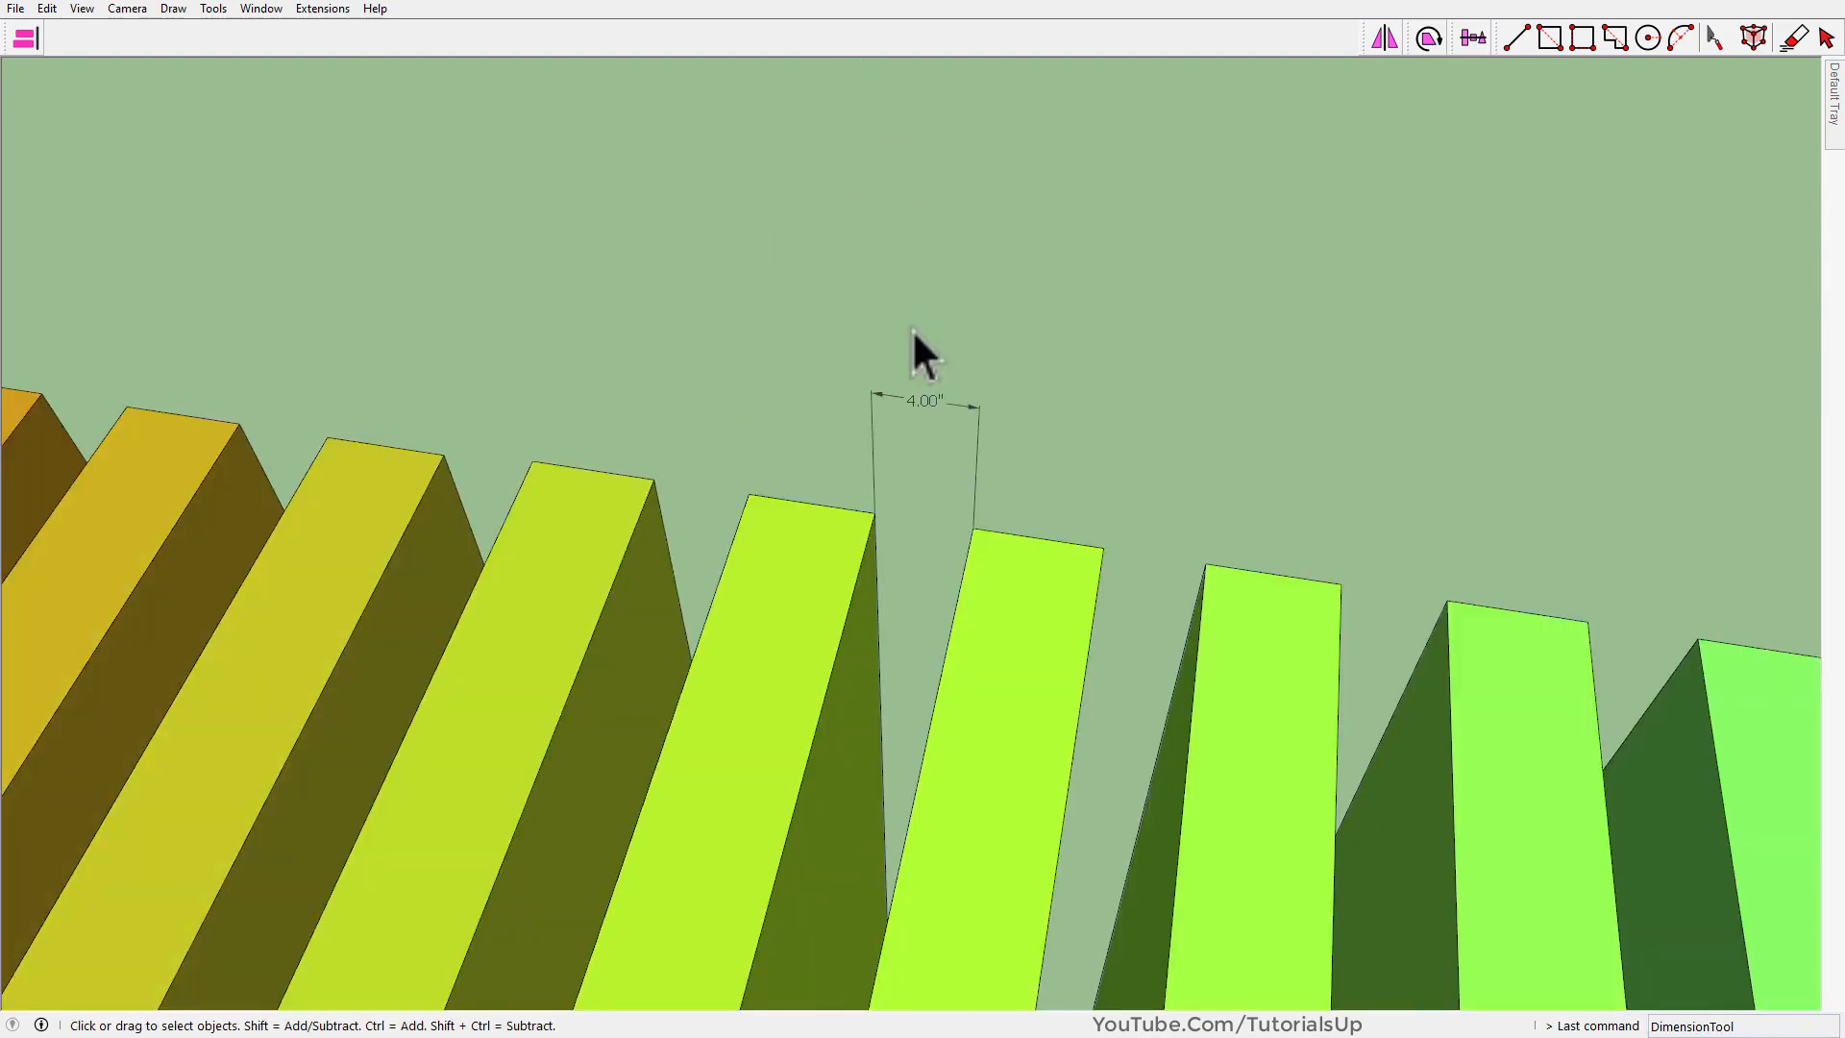
pyautogui.scroll(-10, 1030, 566)
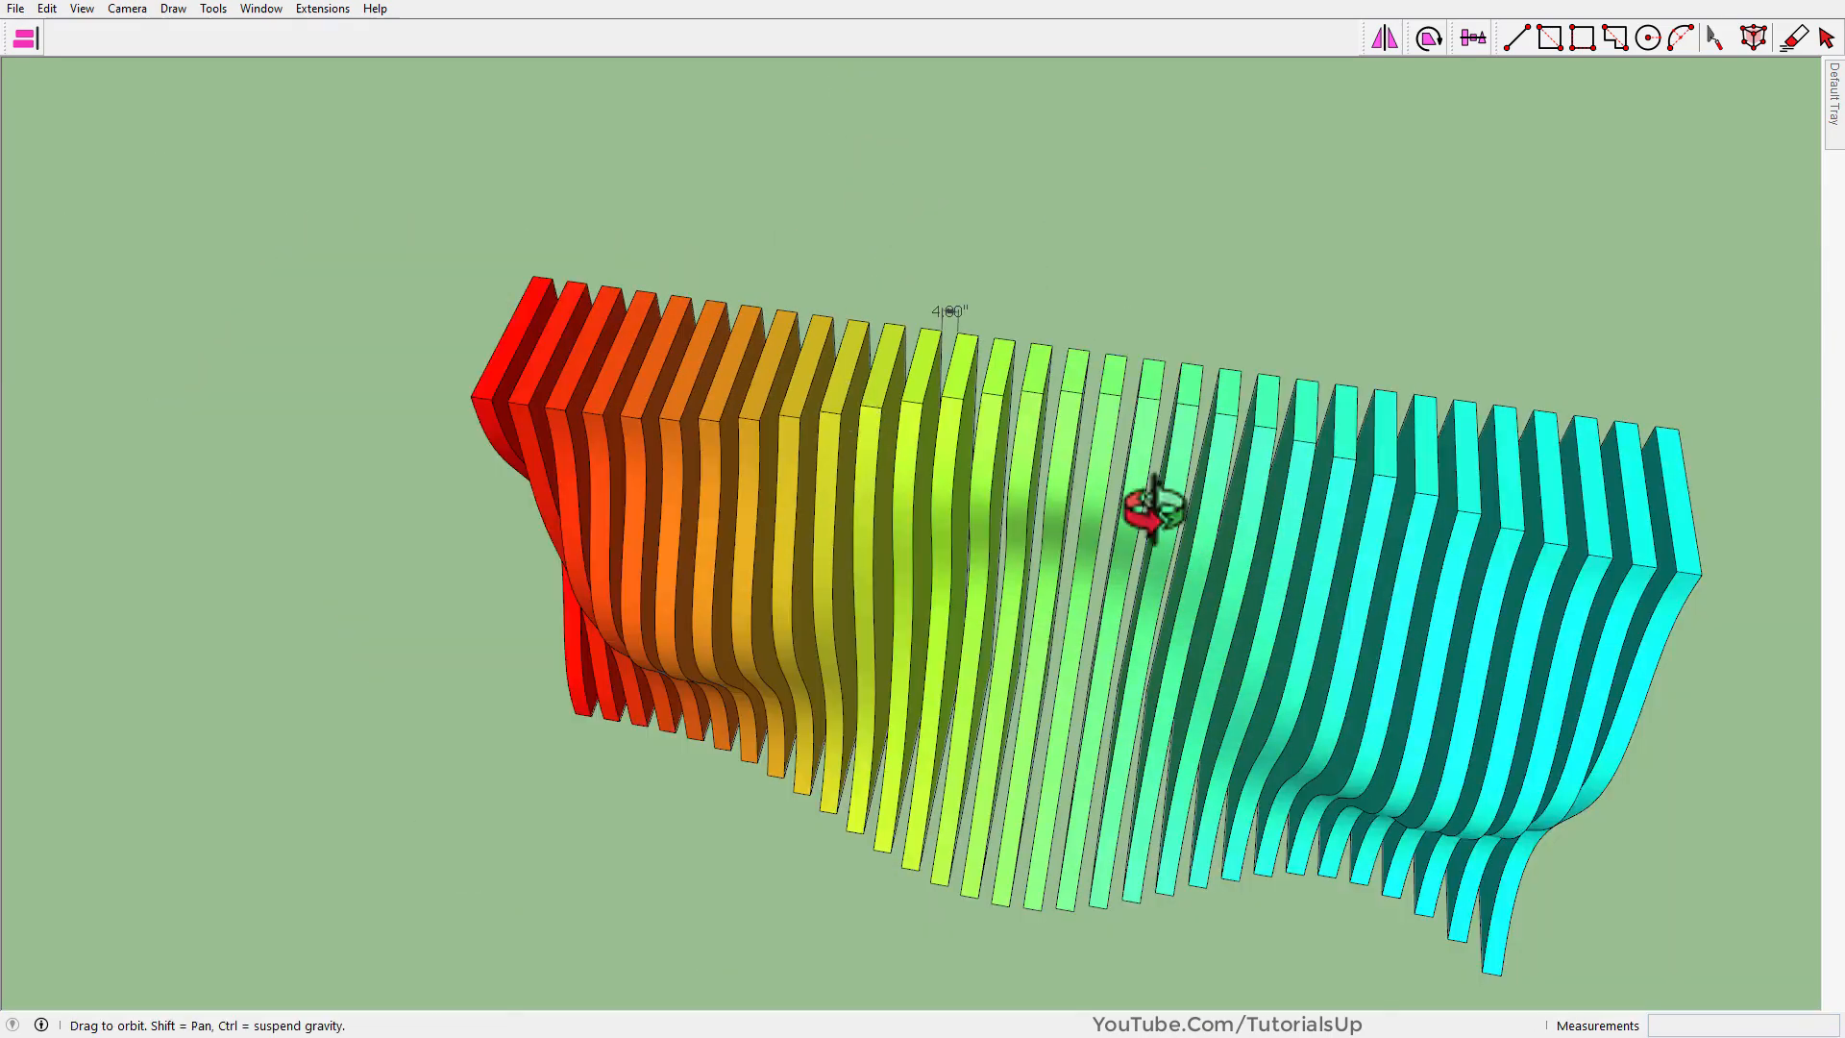
pyautogui.moveTo(1153, 506); pyautogui.dragTo(1017, 688, button='middle')
pyautogui.scroll(-10, 1153, 624)
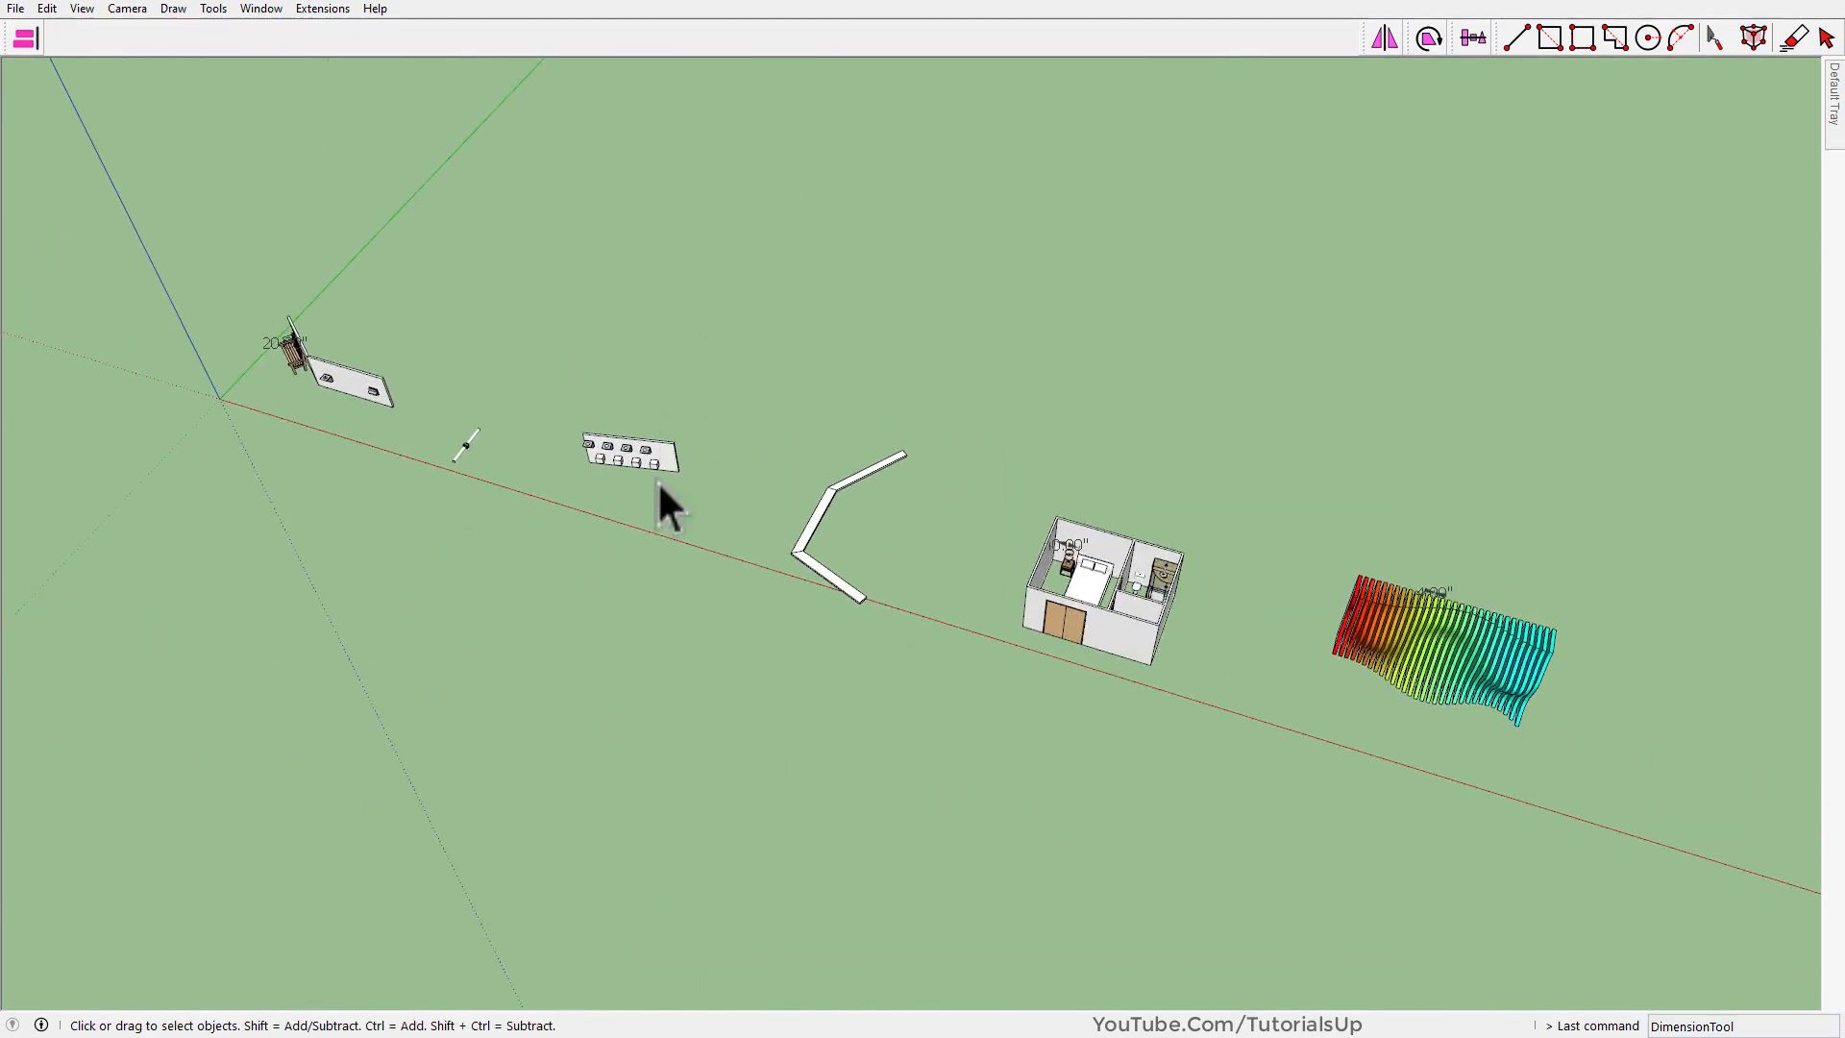